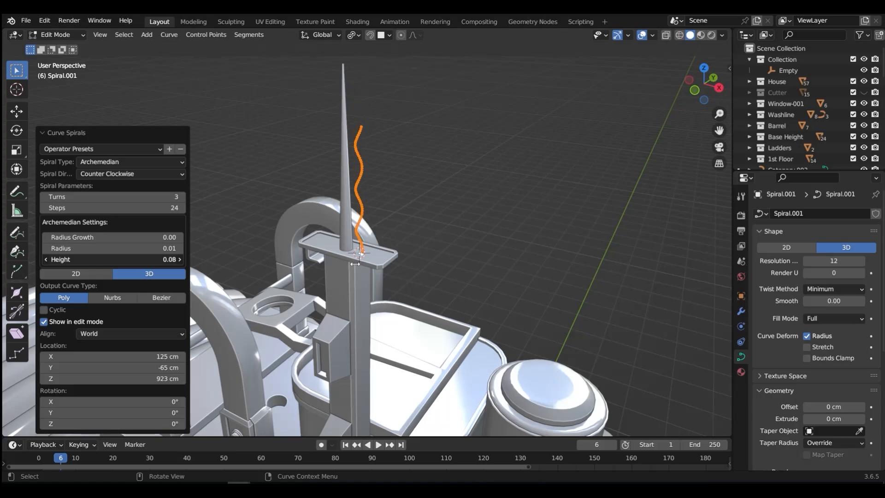
Step: Give the spiral 5 turns and a height of 0.06, and move it over the antenna spike
{"action": "left_click_drag", "start_coordinate": [364, 197], "coordinate": [367, 197]}
{"action": "key", "text": "KP_7"}
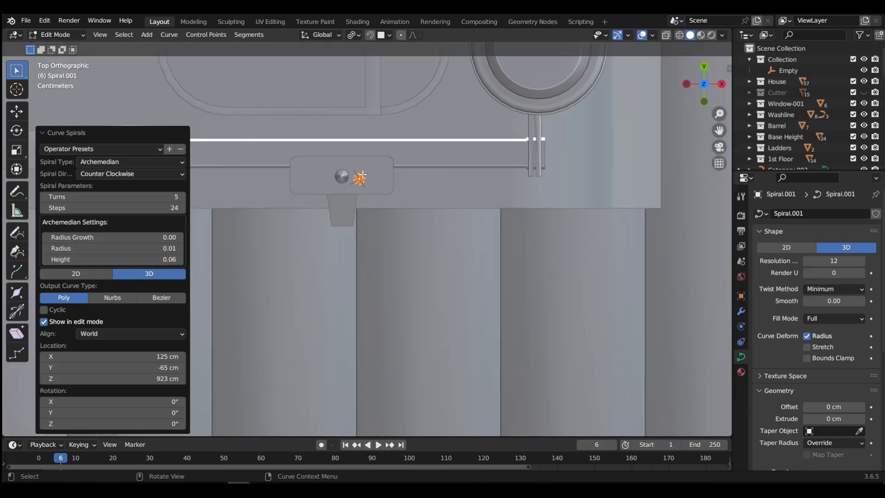
{"action": "key", "text": "g"}
{"action": "left_click", "coordinate": [344, 177]}
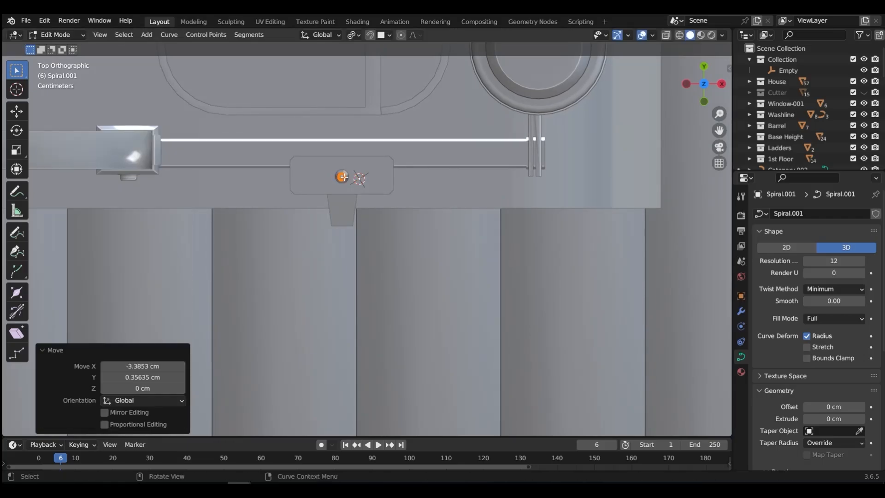
Step: In Object Mode, centre the spiral on the antenna spike, shifting it about -0.03 cm in X and 0.15 cm in Y
{"action": "middle_click_drag", "start_coordinate": [344, 177], "coordinate": [239, 192], "text": "ctrl"}
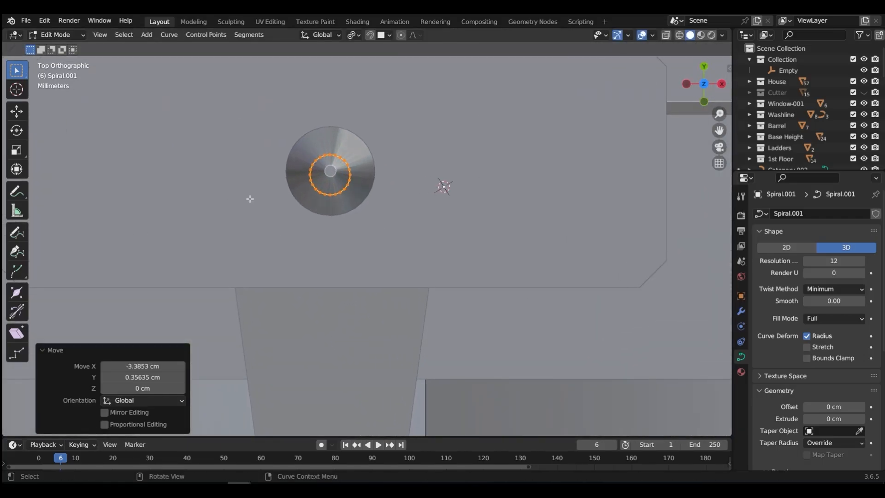
{"action": "key", "text": "s"}
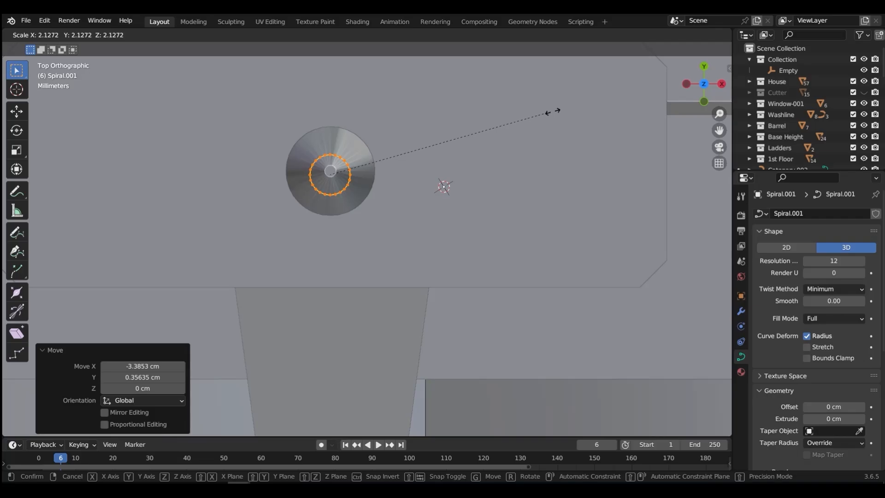
{"action": "key", "text": "Escape"}
{"action": "key", "text": "ctrl+Tab"}
{"action": "left_click", "coordinate": [347, 155]}
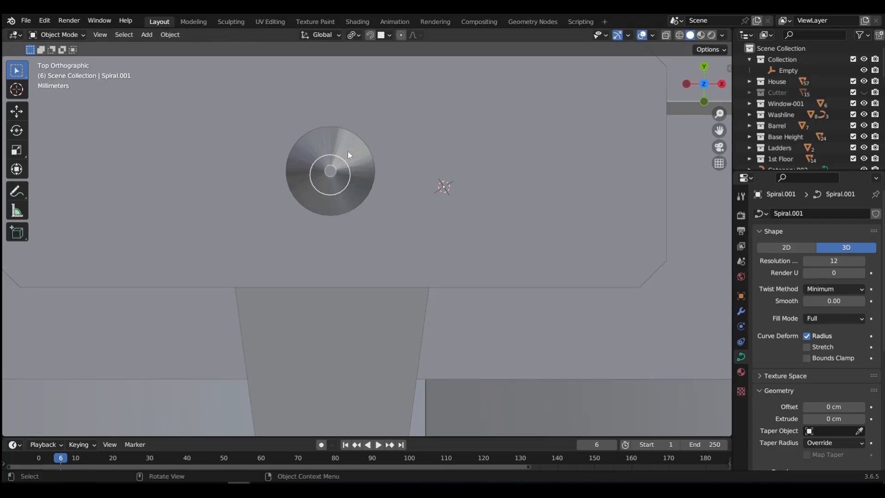
{"action": "key", "text": "g"}
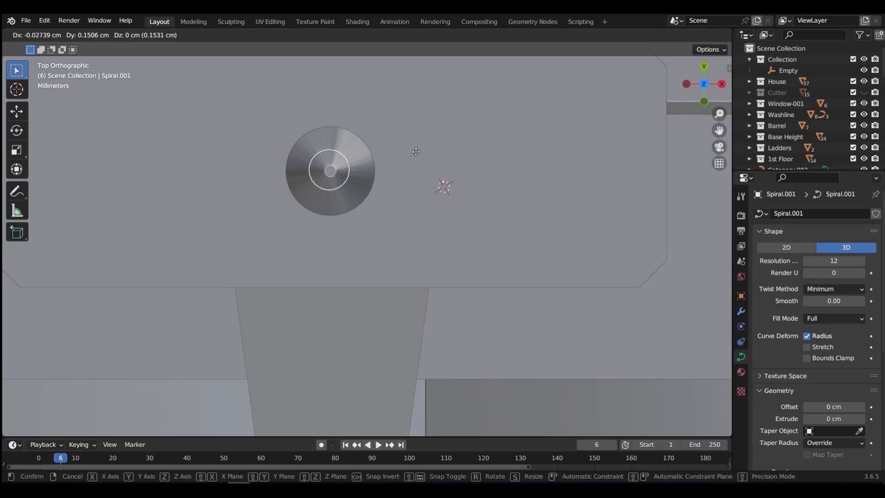
{"action": "left_click", "coordinate": [415, 149]}
Step: Set the spiral's origin to its geometry and scale it up uniformly by about 1.78
{"action": "key", "text": "s"}
{"action": "key", "text": "Escape"}
{"action": "key", "text": "ctrl+alt+x"}
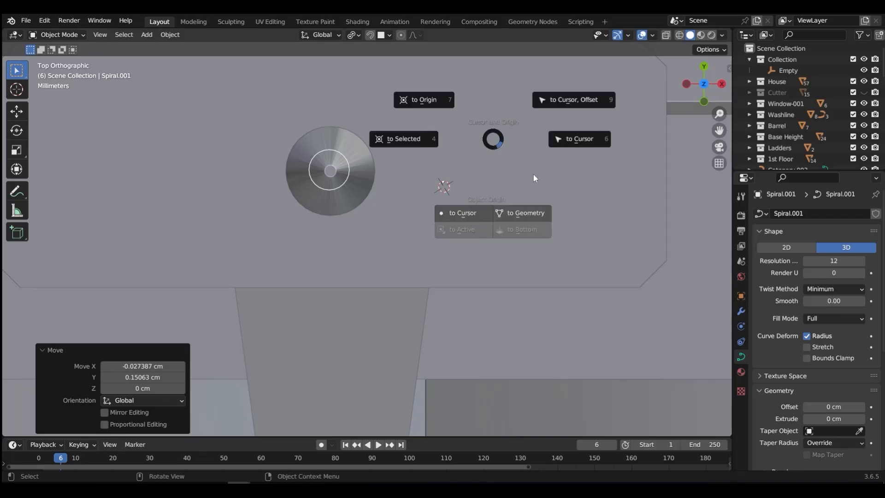
{"action": "left_click", "coordinate": [521, 211]}
{"action": "key", "text": "s"}
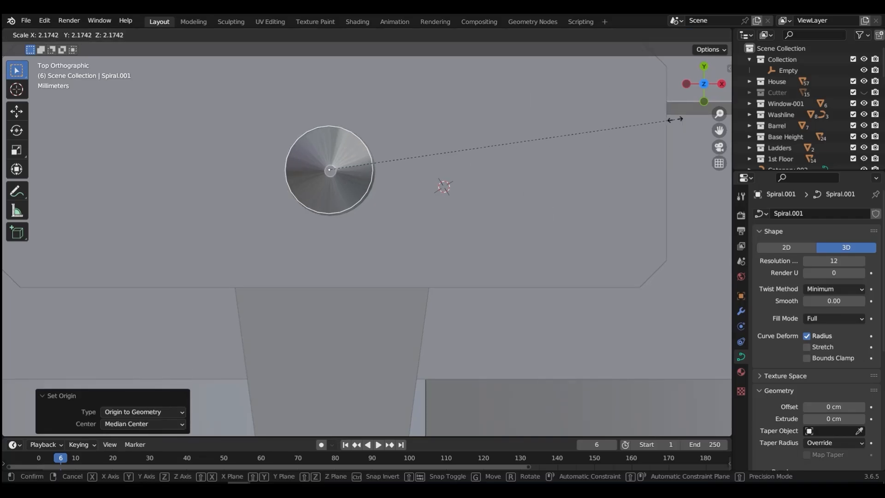
{"action": "left_click", "coordinate": [609, 154]}
Step: Lower the spiral about 12 cm along Z and widen it in X and Y by a factor of 1.44
{"action": "middle_click_drag", "start_coordinate": [330, 214], "coordinate": [295, 200]}
{"action": "scroll", "coordinate": [356, 166], "scroll_direction": "down", "scroll_amount": 4}
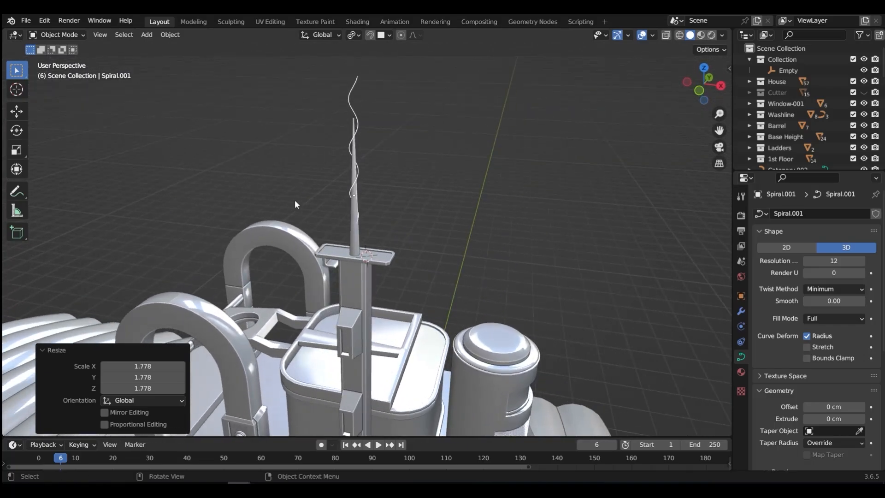
{"action": "key", "text": "g"}
{"action": "key", "text": "z"}
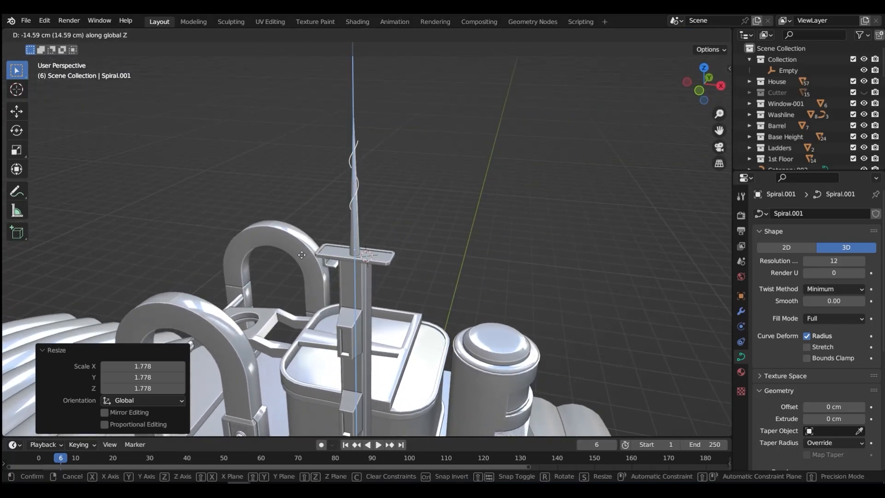
{"action": "left_click", "coordinate": [304, 249]}
{"action": "key", "text": "s"}
{"action": "key", "text": "shift+z"}
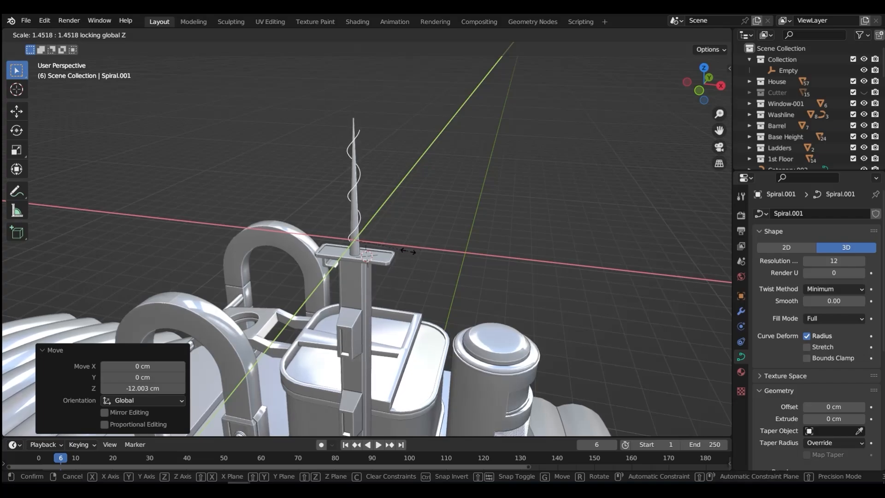
{"action": "left_click", "coordinate": [409, 251]}
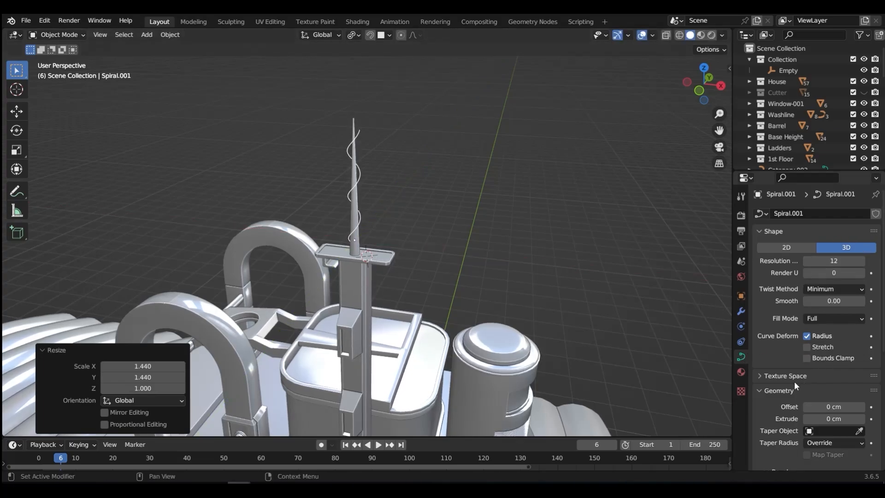
Step: Give the spiral curve a Round bevel with a depth of 0.2 cm
{"action": "scroll", "coordinate": [816, 406], "scroll_direction": "down", "scroll_amount": 5}
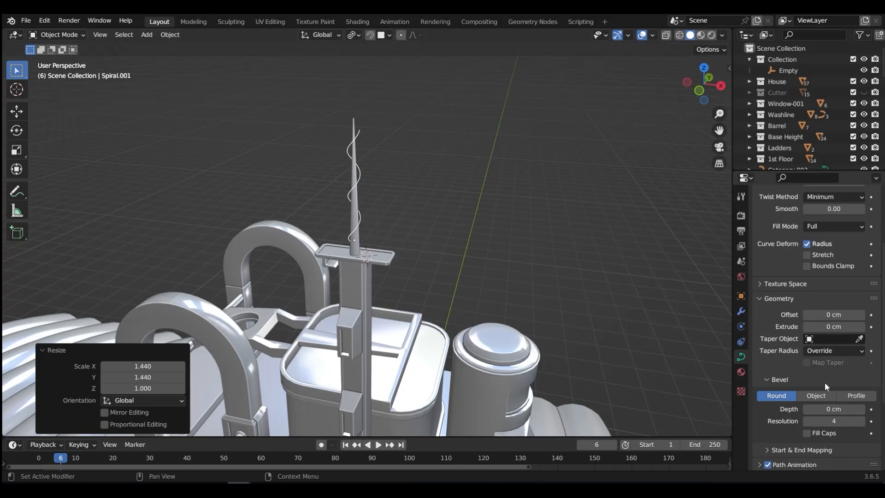
{"action": "left_click", "coordinate": [857, 395]}
{"action": "scroll", "coordinate": [817, 446], "scroll_direction": "down", "scroll_amount": 5}
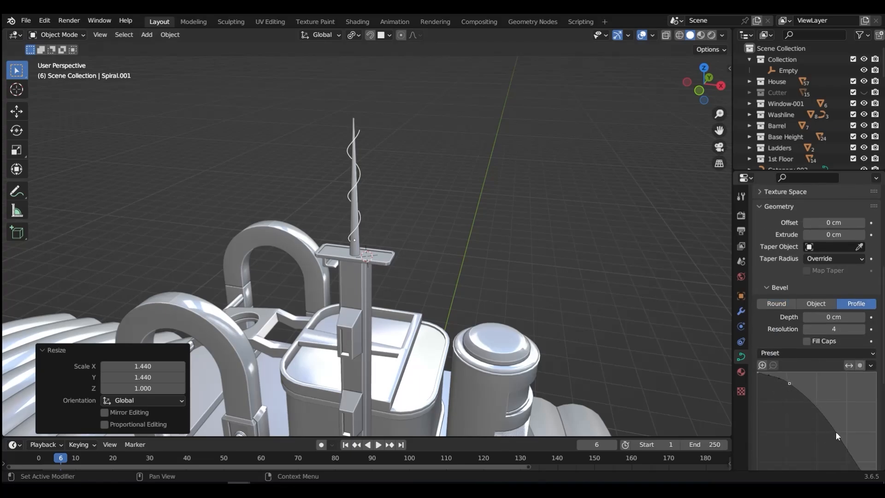
{"action": "left_click_drag", "start_coordinate": [835, 432], "coordinate": [799, 434]}
{"action": "left_click", "coordinate": [806, 304]}
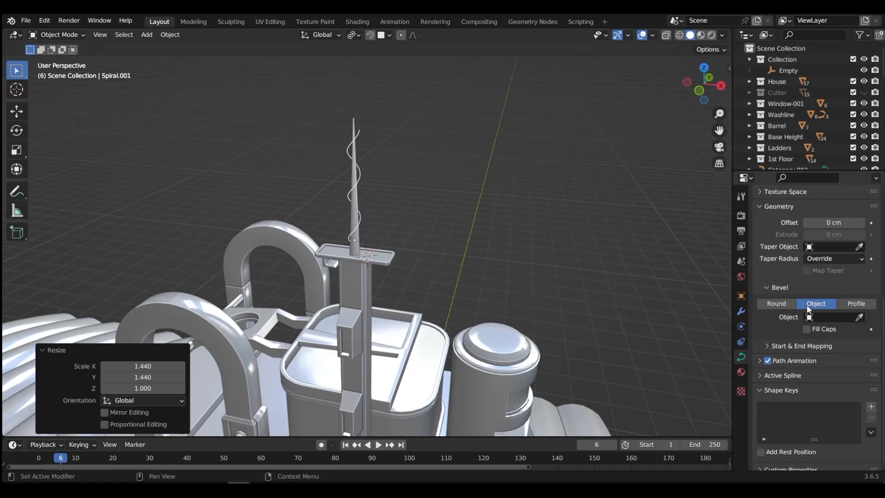
{"action": "left_click", "coordinate": [780, 302]}
{"action": "left_click_drag", "start_coordinate": [813, 315], "coordinate": [835, 316]}
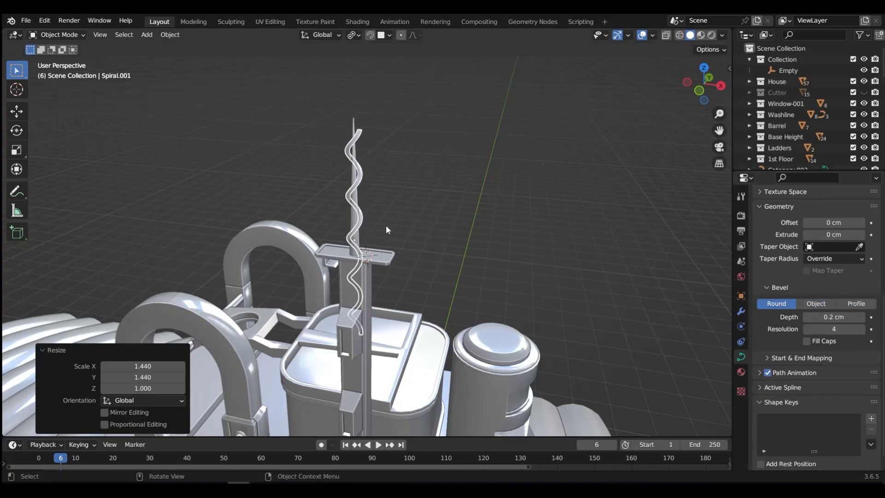
Step: Compress the spiral along Z and raise it about 12.2 cm so it starts at the antenna's base plate
{"action": "key", "text": "s"}
{"action": "key", "text": "z"}
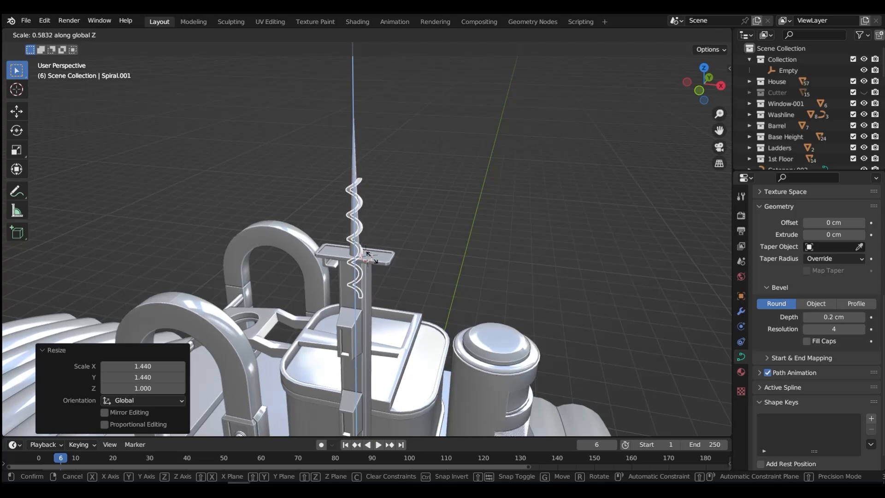
{"action": "left_click", "coordinate": [374, 231]}
{"action": "key", "text": "g"}
{"action": "key", "text": "z"}
{"action": "left_click", "coordinate": [374, 215]}
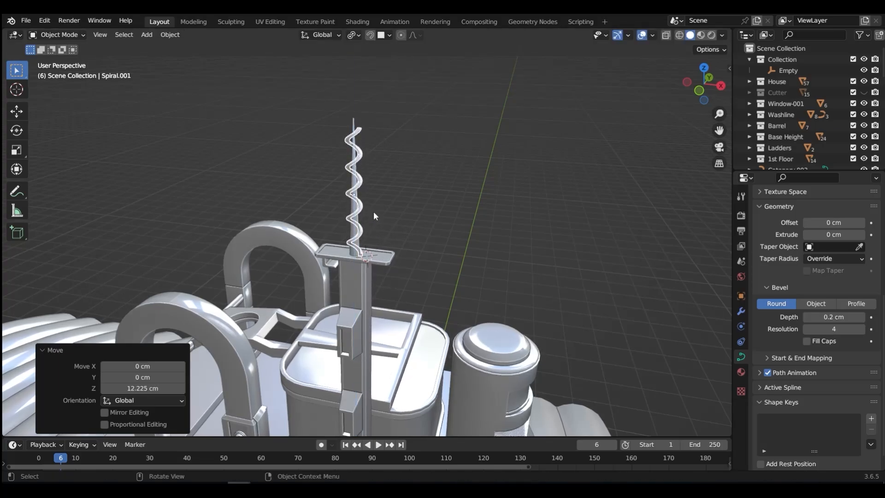
Step: Switch the spiral's bevel to Profile and reshape the profile curve into an uneven, stepped contour
{"action": "left_click", "coordinate": [855, 304]}
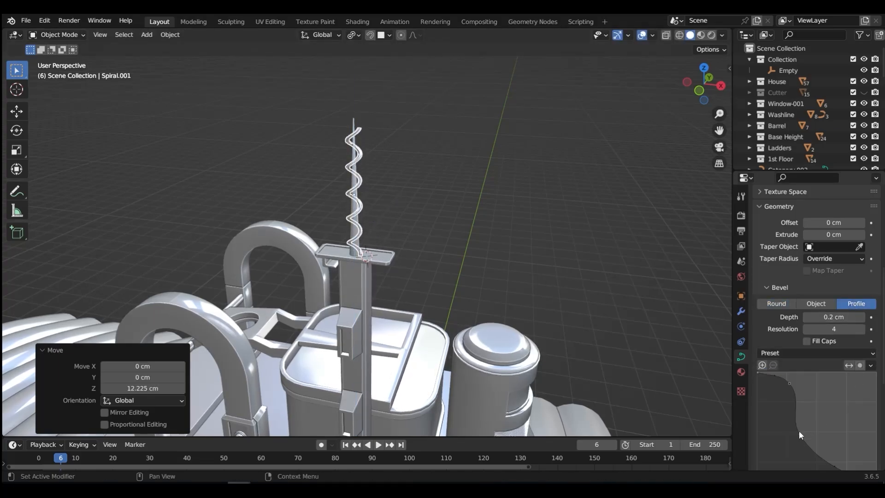
{"action": "mouse_move", "coordinate": [799, 432]}
{"action": "left_mouse_down"}
{"action": "mouse_move", "coordinate": [782, 403]}
{"action": "mouse_move", "coordinate": [810, 423]}
{"action": "left_mouse_up"}
{"action": "scroll", "coordinate": [416, 215], "scroll_direction": "up", "scroll_amount": 5}
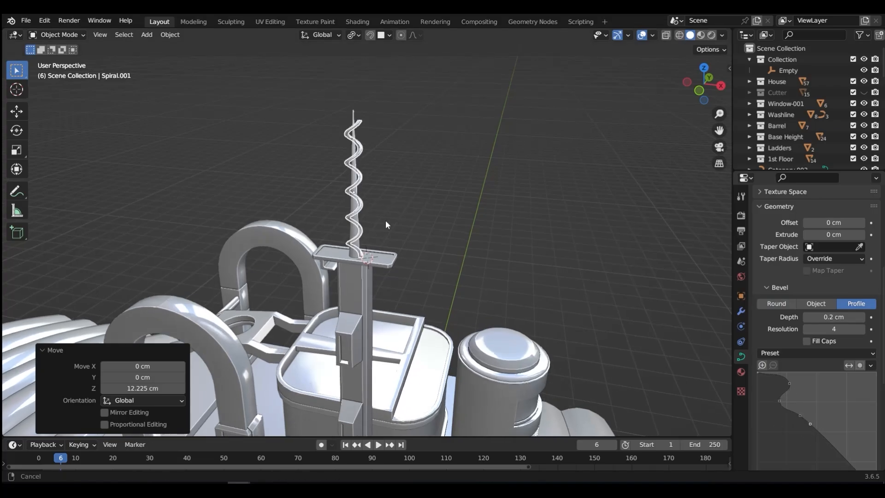
{"action": "left_click_drag", "start_coordinate": [809, 426], "coordinate": [810, 461]}
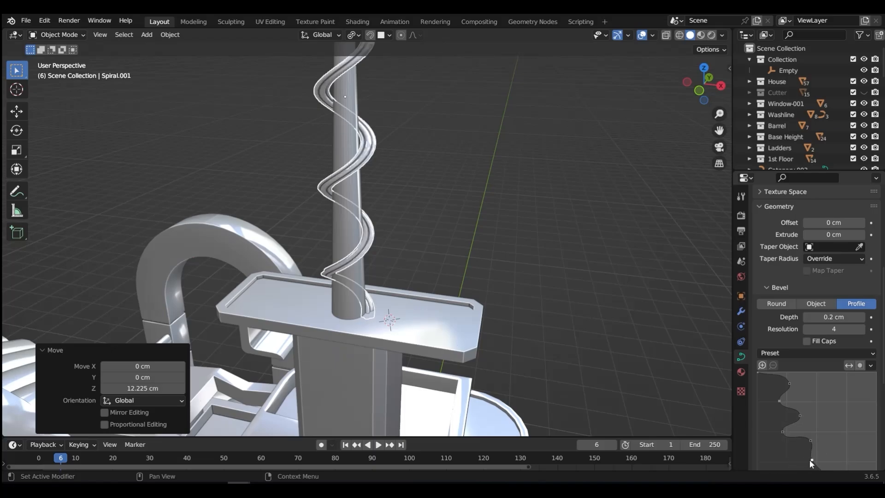
{"action": "left_click_drag", "start_coordinate": [782, 432], "coordinate": [797, 433]}
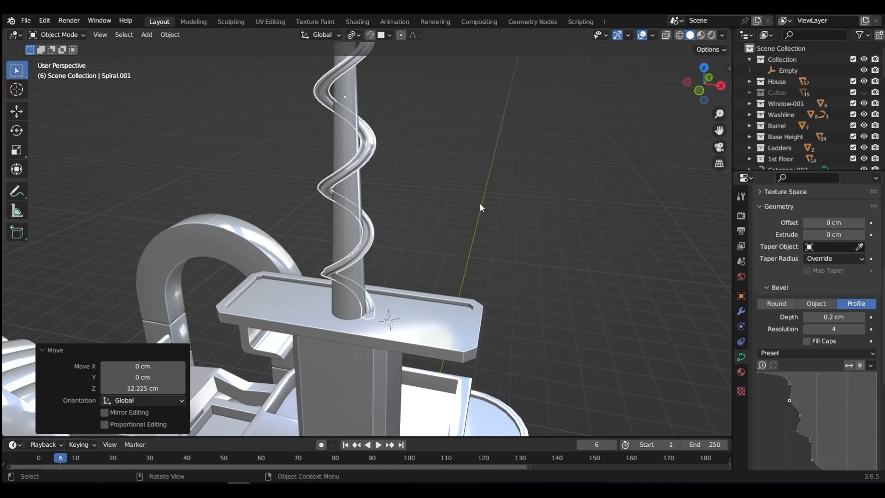
{"action": "scroll", "coordinate": [819, 440], "scroll_direction": "down", "scroll_amount": 3}
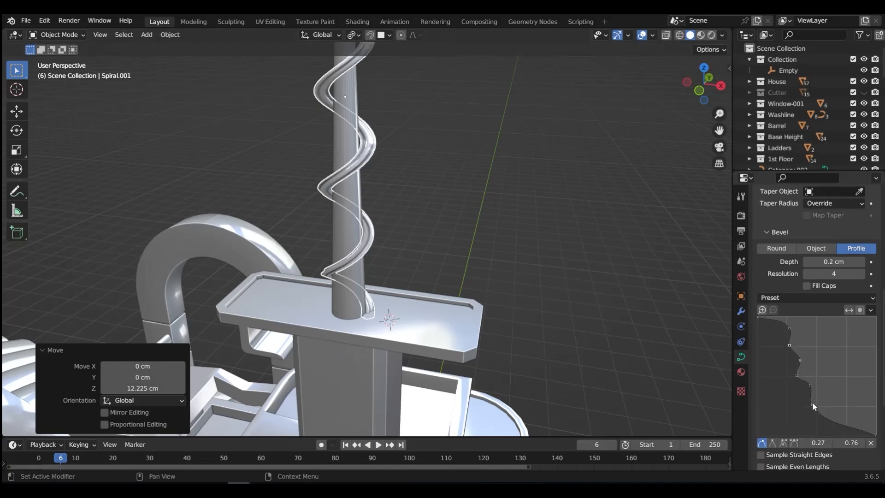
{"action": "scroll", "coordinate": [325, 181], "scroll_direction": "down", "scroll_amount": 3}
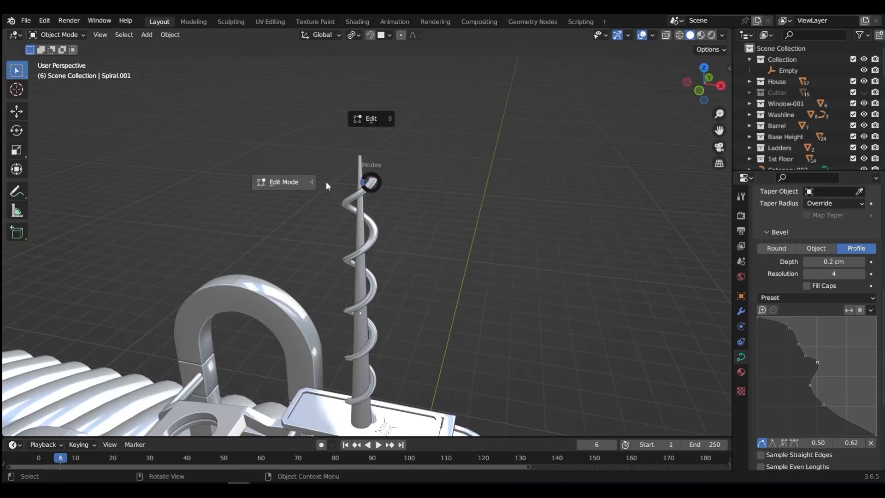
Step: Select the control points at the spiral's upper end in Edit Mode and nudge them slightly upward
{"action": "key", "text": "ctrl+Tab"}
{"action": "left_click", "coordinate": [295, 181]}
{"action": "scroll", "coordinate": [355, 171], "scroll_direction": "up", "scroll_amount": 3}
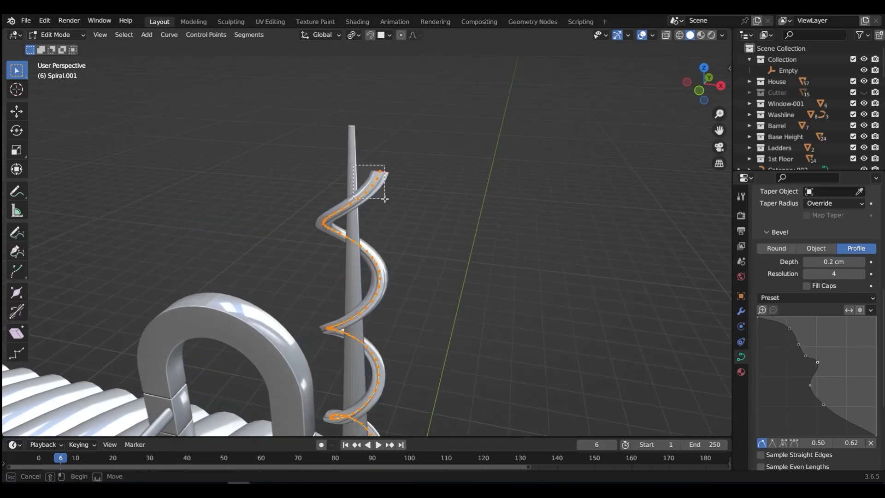
{"action": "left_click", "coordinate": [386, 204]}
{"action": "key", "text": "g"}
{"action": "key", "text": "x"}
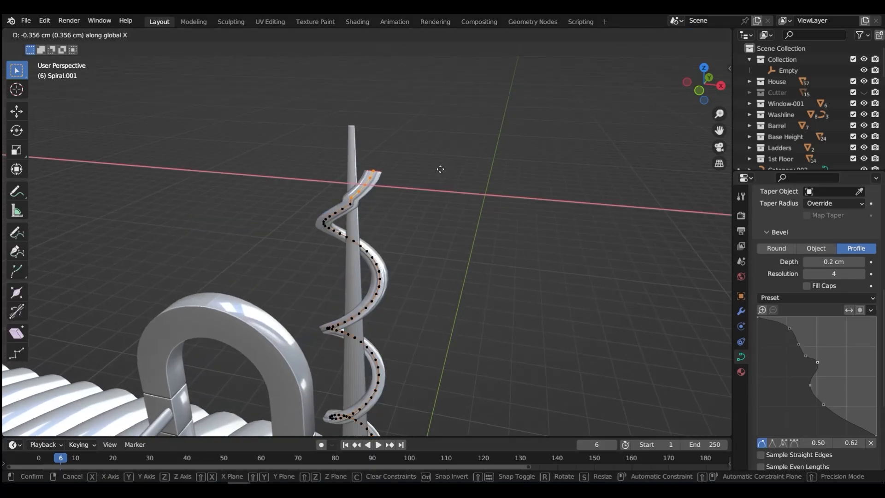
{"action": "key", "text": "Escape"}
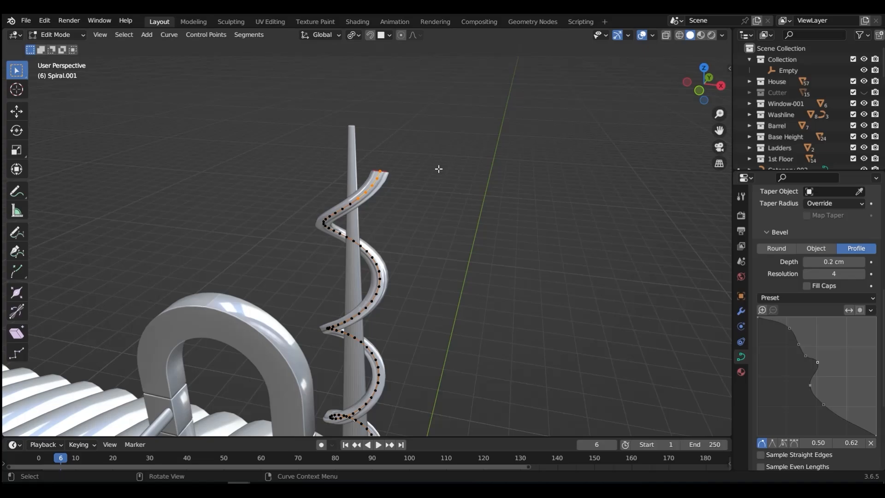
{"action": "key", "text": "g"}
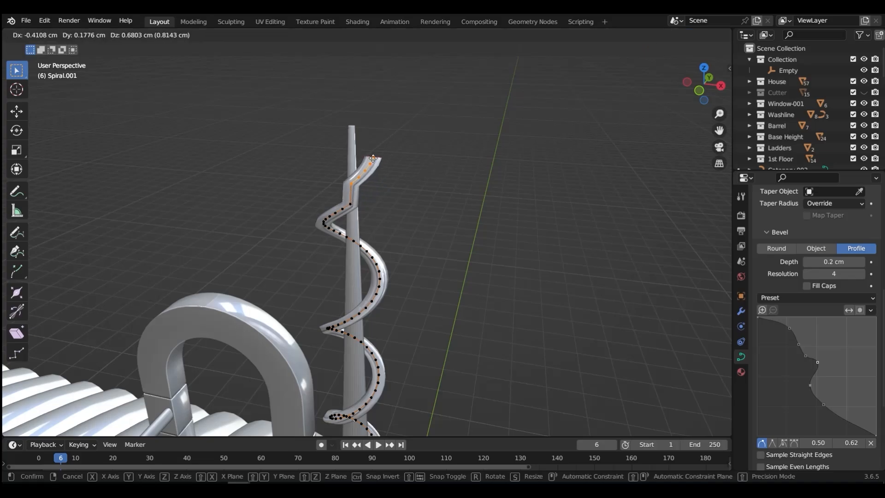
{"action": "left_click", "coordinate": [382, 169]}
Step: Pull the spiral's topmost control points up against the antenna spike in successive moves and return to Object Mode
{"action": "key", "text": "alt+a"}
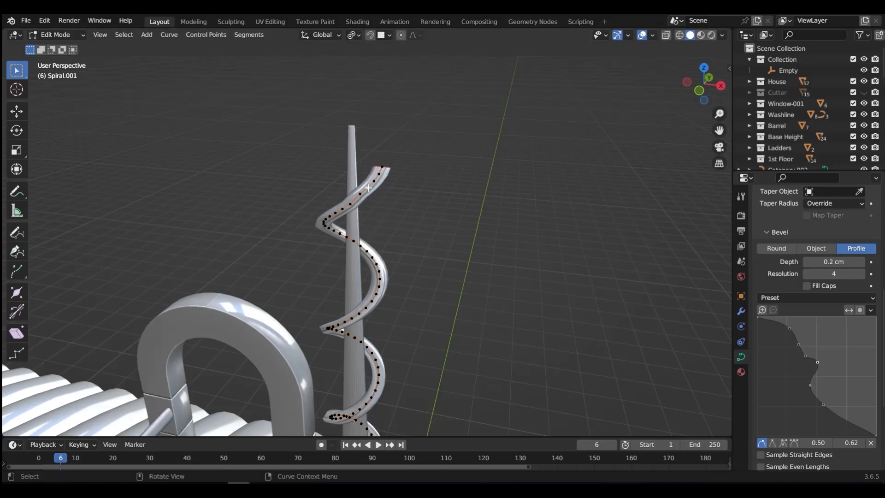
{"action": "left_click", "coordinate": [373, 164]}
{"action": "key", "text": "g"}
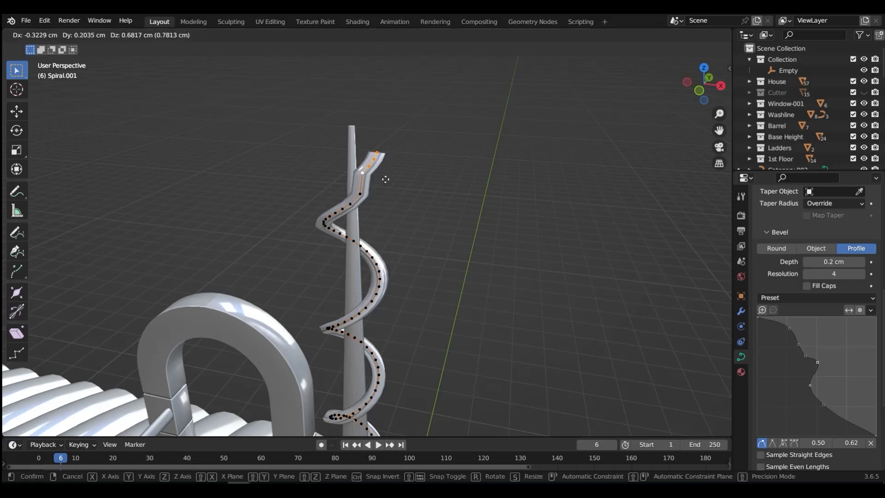
{"action": "left_click", "coordinate": [371, 160]}
{"action": "key", "text": "g"}
{"action": "left_click", "coordinate": [369, 152]}
{"action": "key", "text": "g"}
{"action": "left_click", "coordinate": [367, 148]}
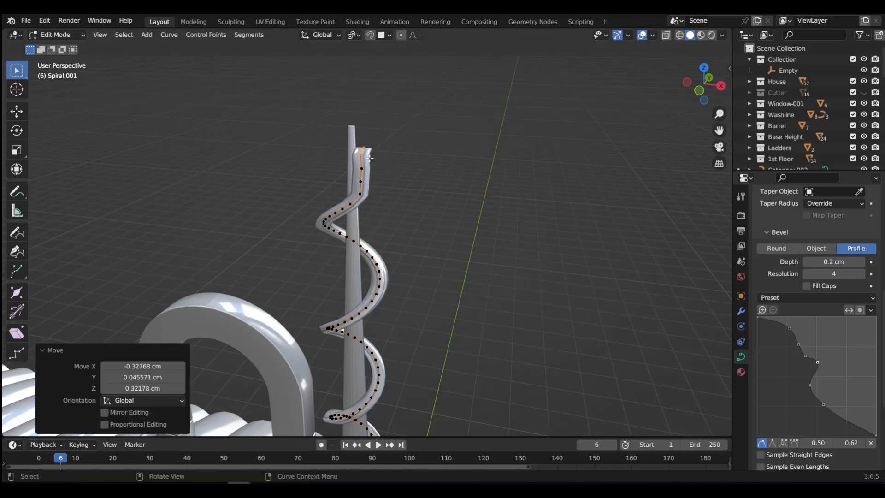
{"action": "key", "text": "g"}
{"action": "left_click", "coordinate": [367, 147]}
{"action": "key", "text": "Tab"}
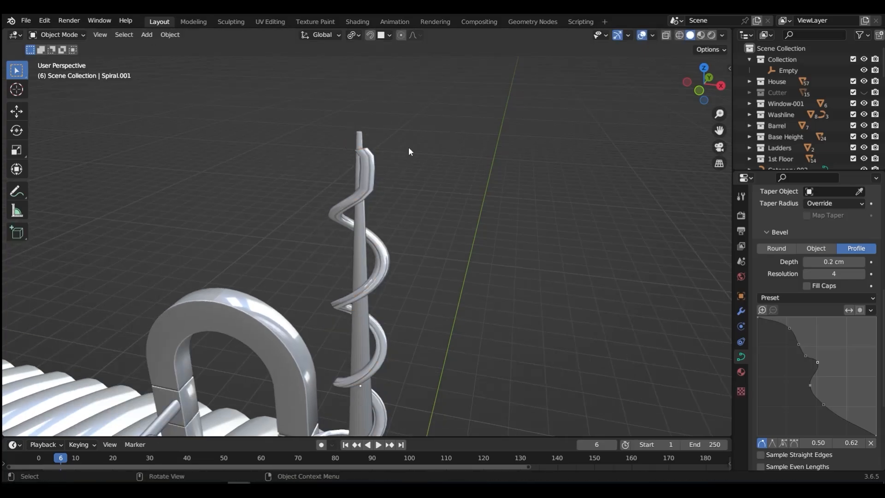
Step: Add a cube on the roof beside the sloped end of the housing and scale it to about 0.21
{"action": "scroll", "coordinate": [408, 147], "scroll_direction": "down", "scroll_amount": 8}
{"action": "middle_click_drag", "start_coordinate": [408, 147], "coordinate": [396, 177]}
{"action": "left_click", "coordinate": [288, 347]}
{"action": "middle_click_drag", "start_coordinate": [286, 348], "coordinate": [399, 293]}
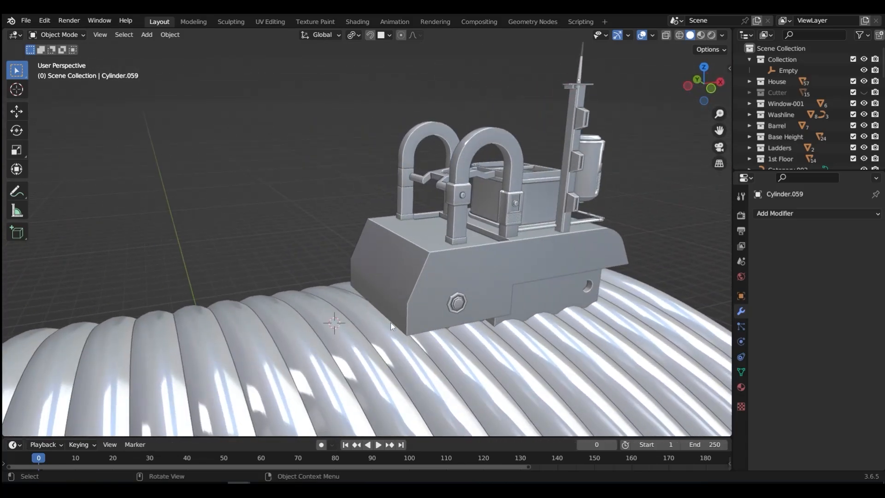
{"action": "key", "text": "shift+a"}
{"action": "mouse_move", "coordinate": [387, 259]}
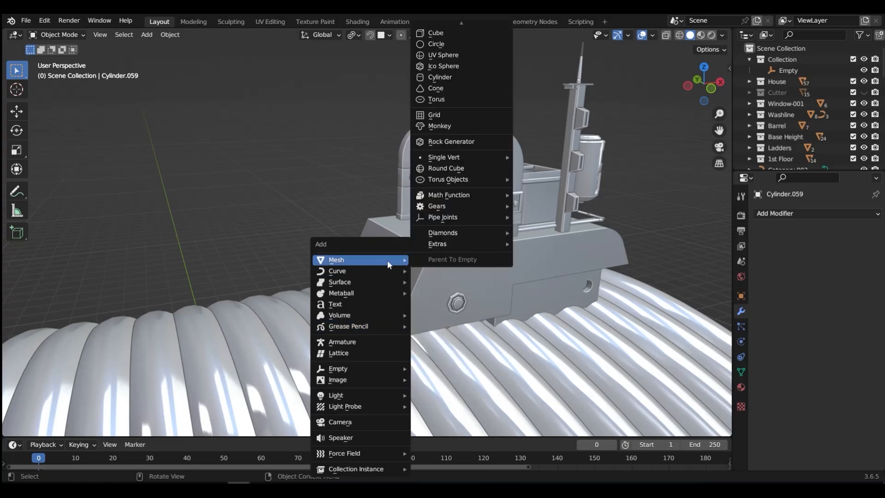
{"action": "left_click", "coordinate": [447, 33]}
{"action": "key", "text": "s"}
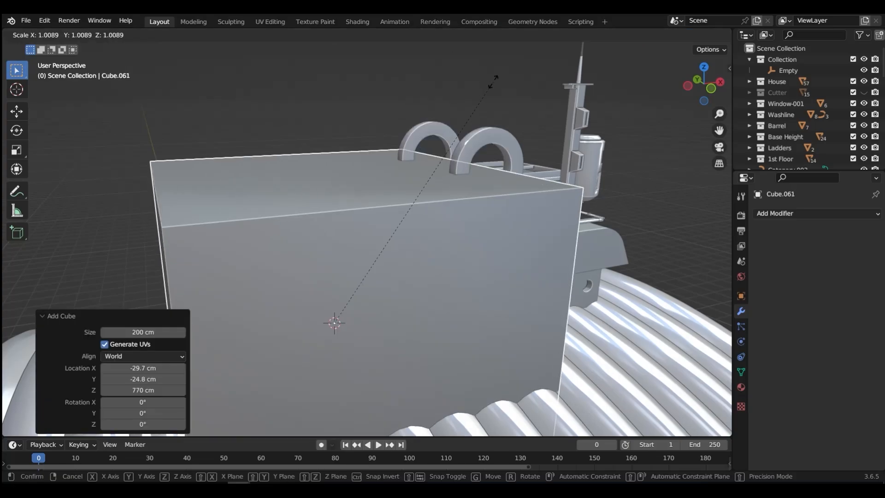
{"action": "left_click", "coordinate": [344, 263]}
Step: Raise the cube along Z by about 17.7 cm in the front view so it rests on the roof corrugation
{"action": "key", "text": "grave"}
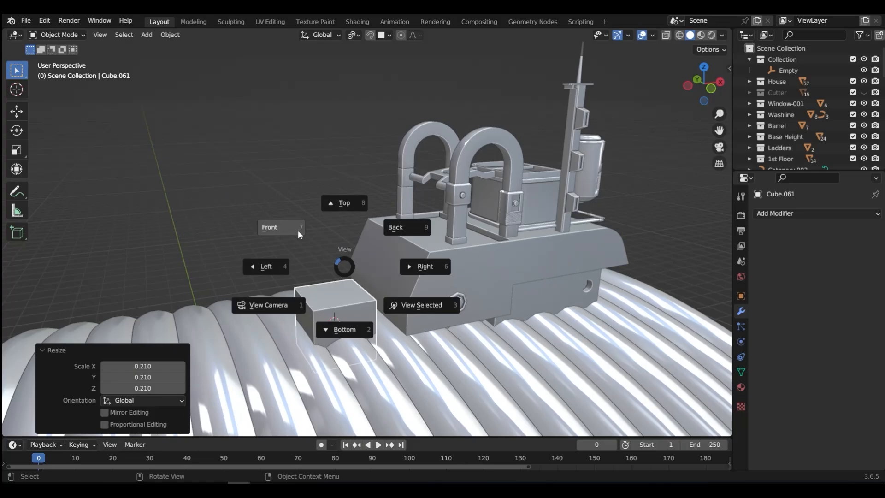
{"action": "left_click", "coordinate": [297, 230]}
{"action": "key", "text": "g"}
{"action": "key", "text": "z"}
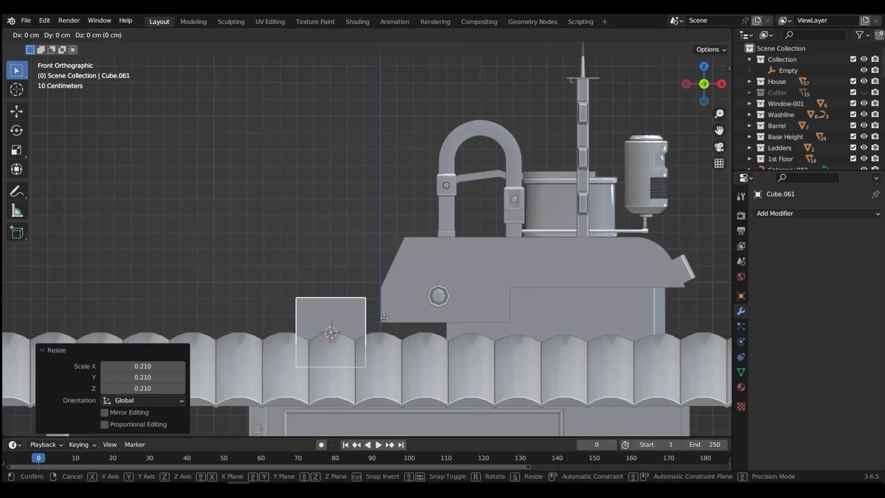
{"action": "left_click", "coordinate": [385, 288]}
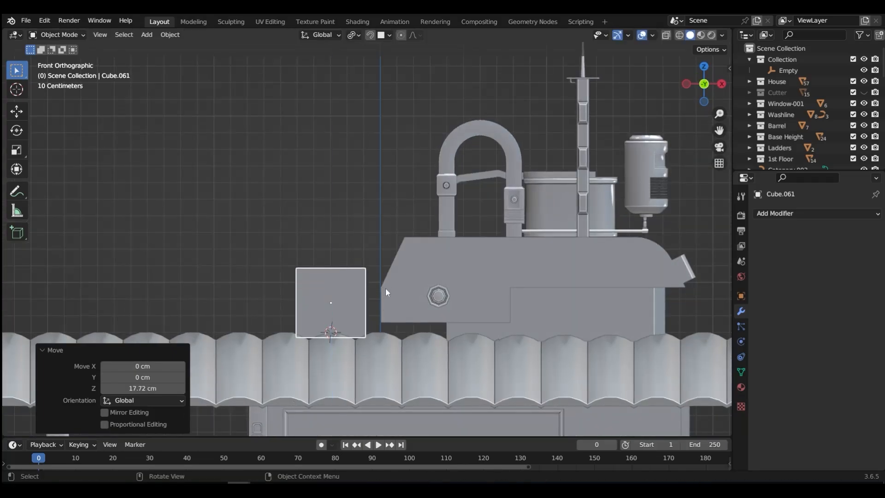
Step: Stretch the cube along X by about 1.94 and shift it about 13.8 cm in negative X, clear of the housing
{"action": "key", "text": "s"}
{"action": "key", "text": "x"}
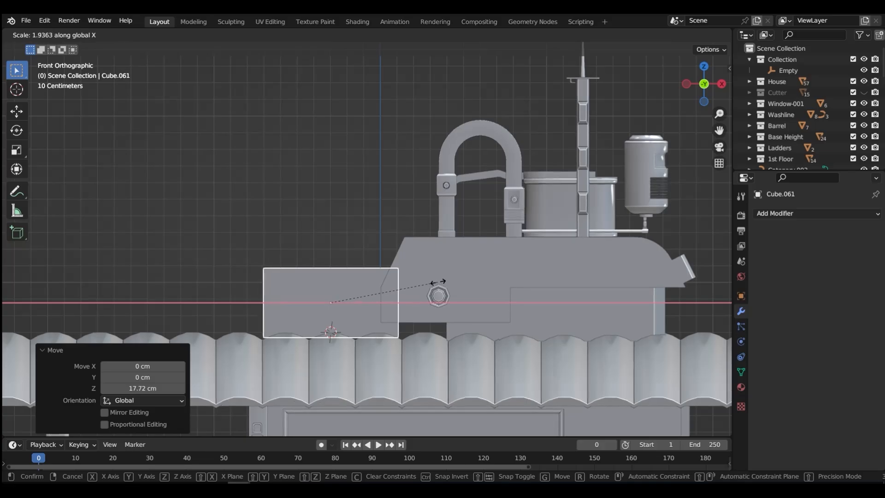
{"action": "left_click", "coordinate": [438, 282]}
{"action": "key", "text": "g"}
{"action": "key", "text": "x"}
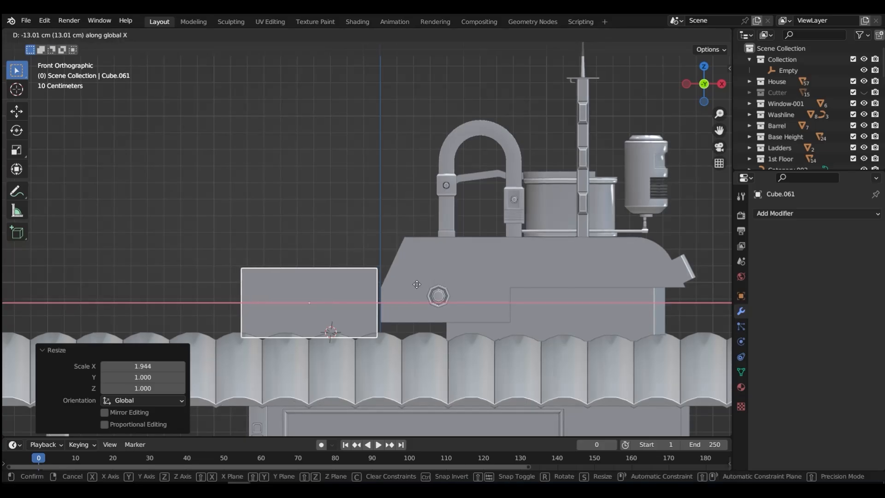
{"action": "left_click", "coordinate": [415, 288]}
Step: Flatten the block along Z to about 0.51 and lower it about 11.1 cm onto the roof
{"action": "key", "text": "s"}
{"action": "key", "text": "z"}
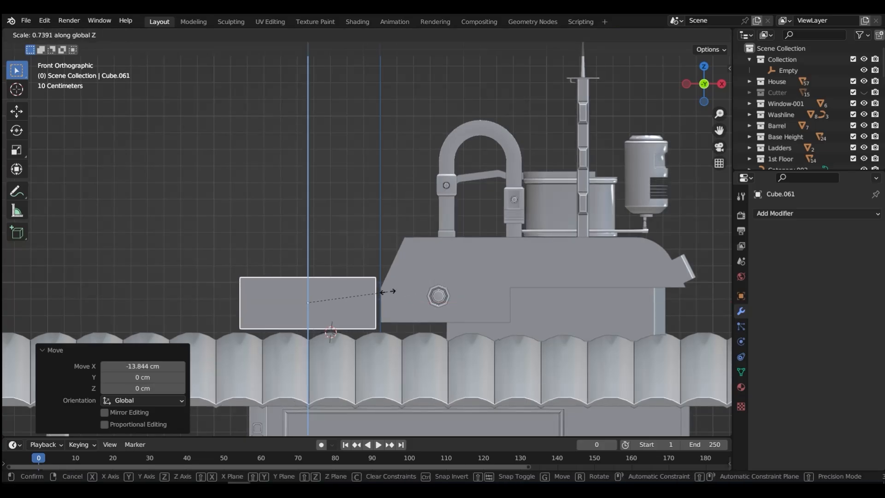
{"action": "left_click", "coordinate": [364, 302]}
{"action": "key", "text": "g"}
{"action": "key", "text": "z"}
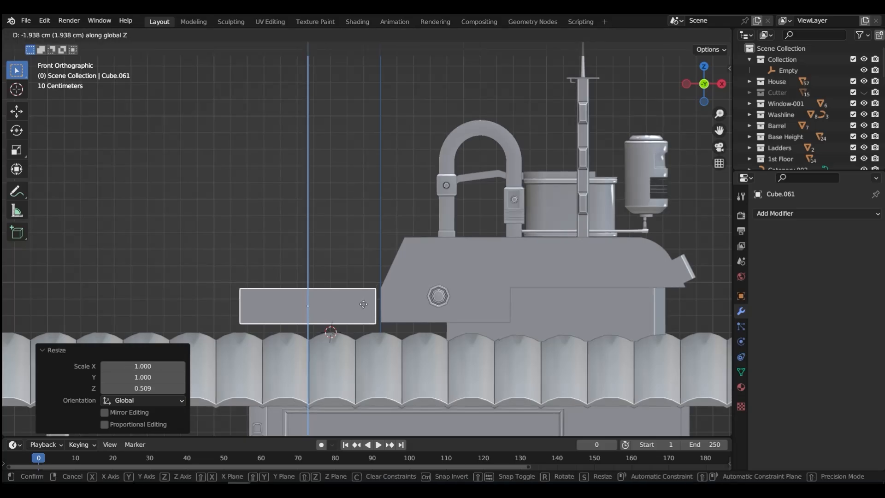
{"action": "left_click", "coordinate": [363, 318]}
Step: Widen the block along Y by about 1.41 and apply its rotation and scale
{"action": "middle_click_drag", "start_coordinate": [363, 318], "coordinate": [471, 339]}
{"action": "key", "text": "s"}
{"action": "key", "text": "y"}
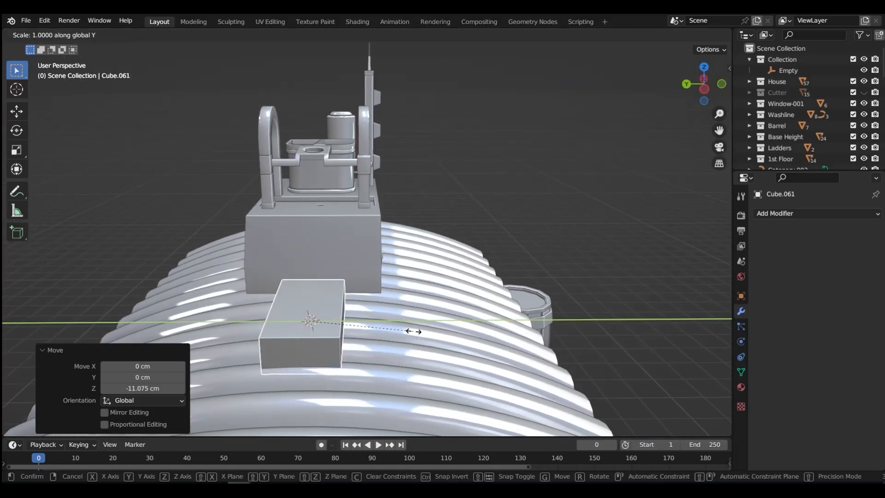
{"action": "left_click", "coordinate": [457, 327]}
{"action": "middle_click_drag", "start_coordinate": [302, 324], "coordinate": [260, 328]}
{"action": "middle_click_drag", "start_coordinate": [337, 327], "coordinate": [386, 267]}
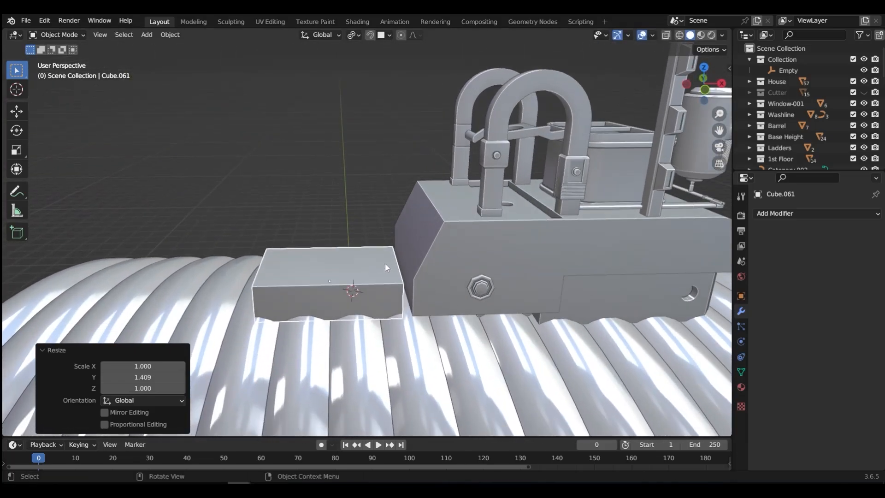
{"action": "left_click", "coordinate": [385, 263]}
{"action": "key", "text": "ctrl+a"}
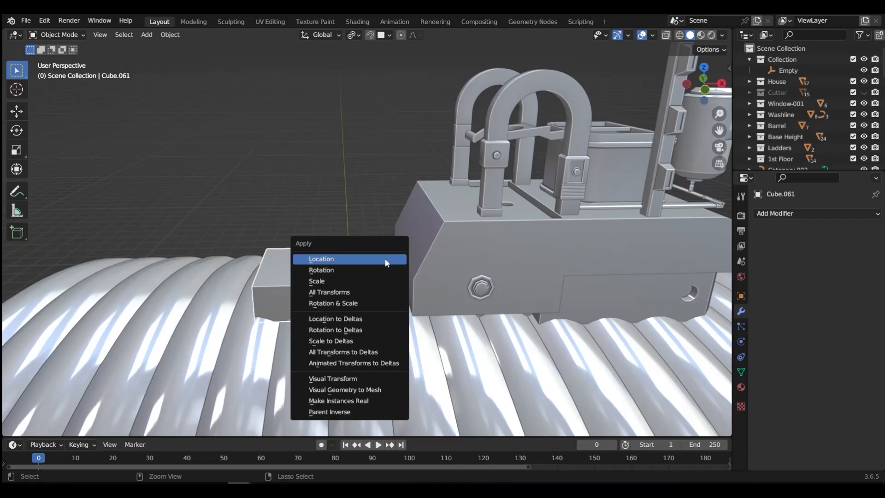
{"action": "left_click", "coordinate": [341, 302]}
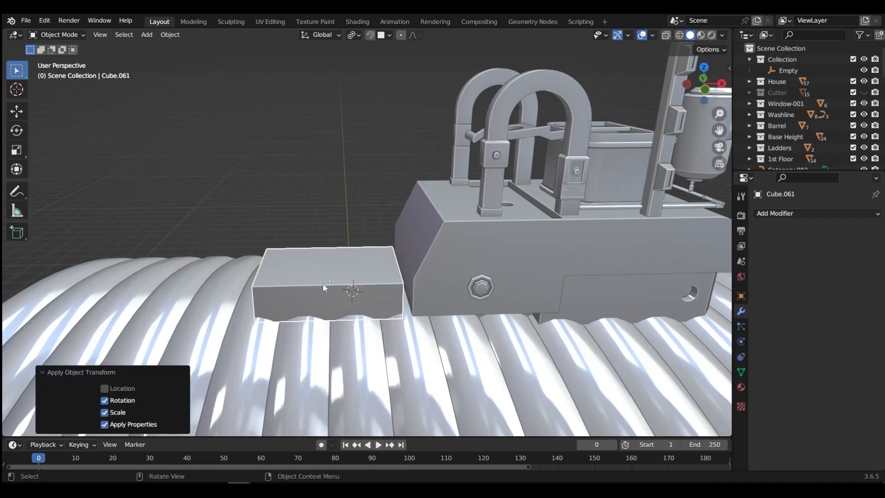
Step: Move the lower edge at the block's far end outward about 15.6 cm in negative X to slope that end
{"action": "key", "text": "Tab"}
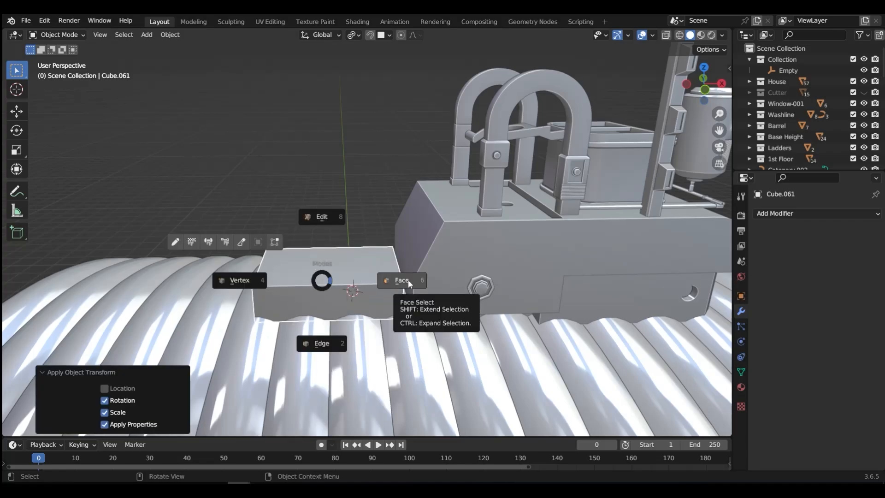
{"action": "left_click", "coordinate": [321, 344]}
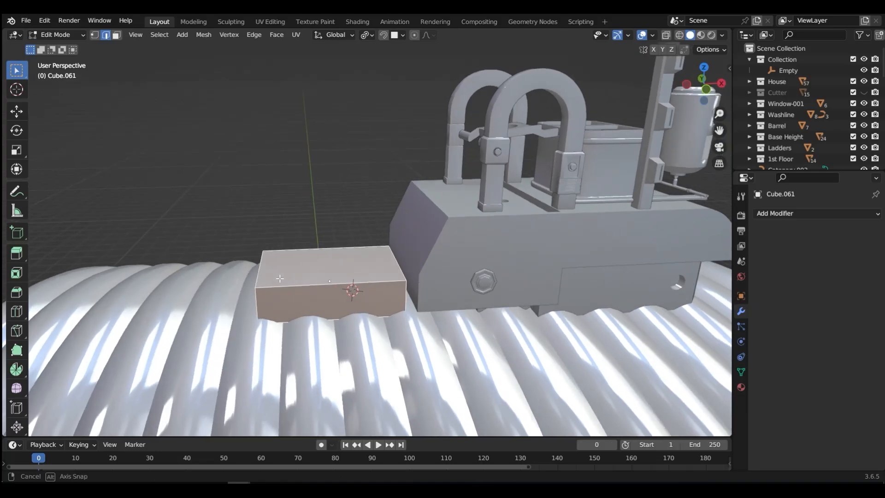
{"action": "middle_click_drag", "start_coordinate": [280, 278], "coordinate": [291, 298]}
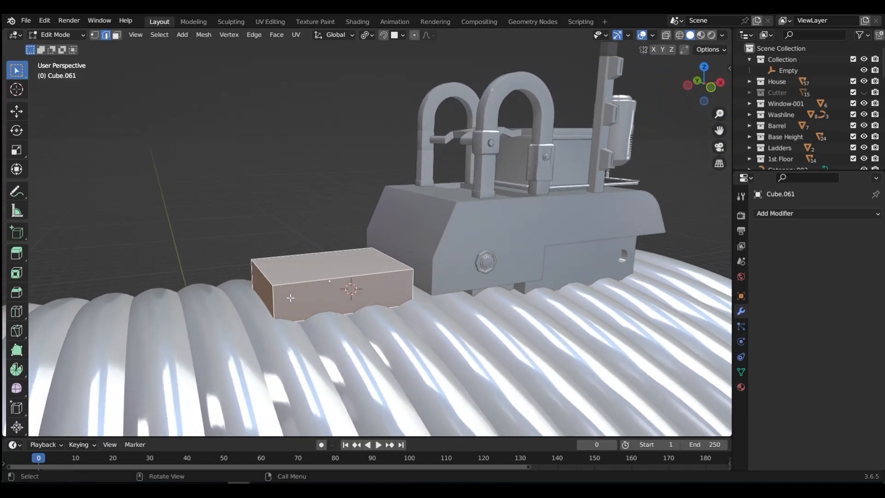
{"action": "key", "text": "shift+z"}
{"action": "left_click", "coordinate": [267, 314]}
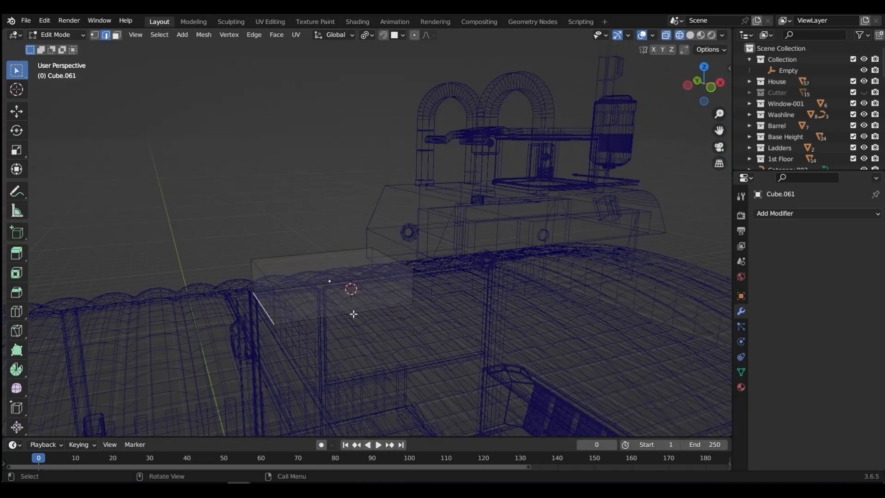
{"action": "key", "text": "g"}
{"action": "key", "text": "x"}
{"action": "left_click", "coordinate": [326, 321]}
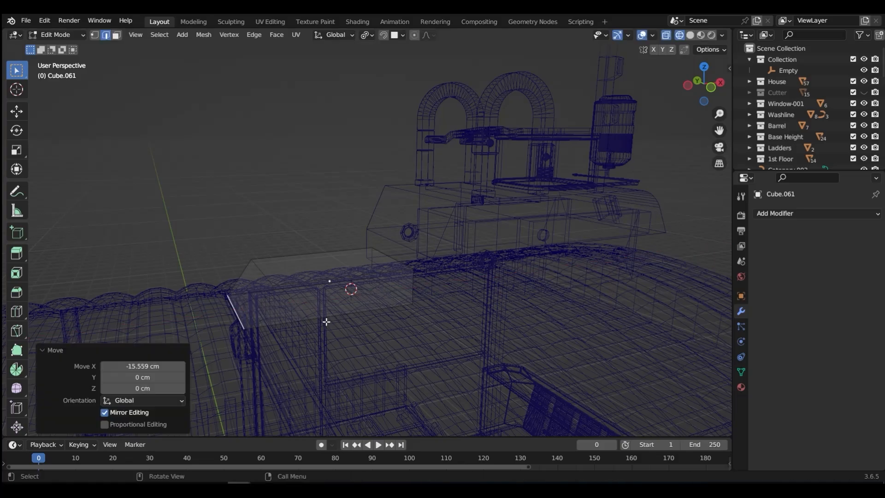
{"action": "key", "text": "shift+z"}
Step: Add one horizontal loop cut around the block and slide it toward the top face with a factor of about -0.51
{"action": "key", "text": "ctrl+Tab"}
{"action": "left_click", "coordinate": [361, 308]}
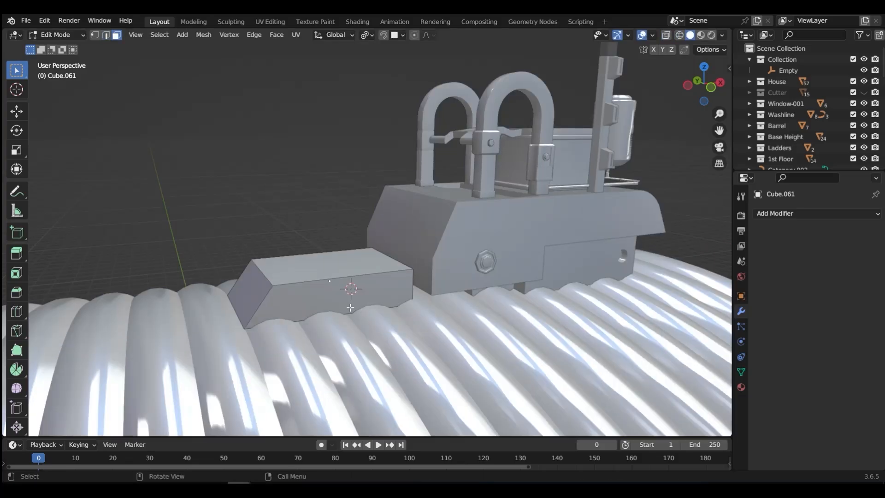
{"action": "key", "text": "ctrl+r"}
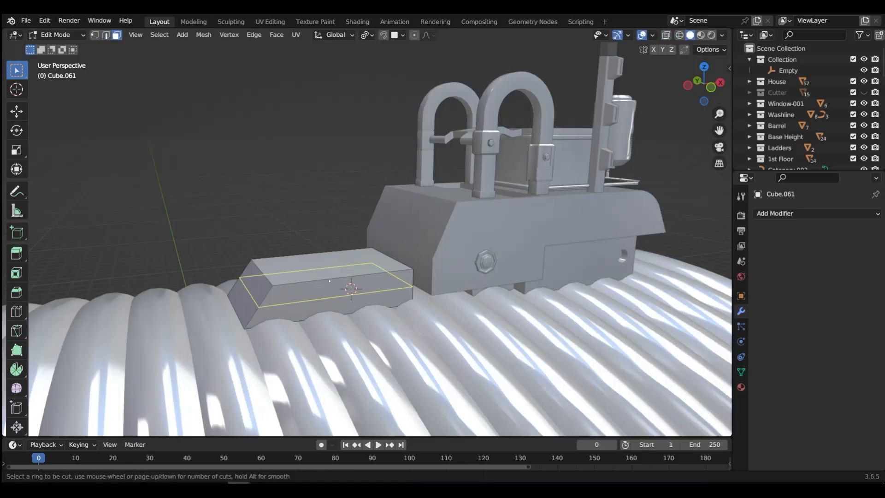
{"action": "left_click", "coordinate": [268, 303]}
{"action": "left_click", "coordinate": [270, 288]}
Step: Extrude the face band around the block's top in place, scale it to about 1.045 as a rim, and return to Object Mode
{"action": "key", "text": "ctrl+Tab"}
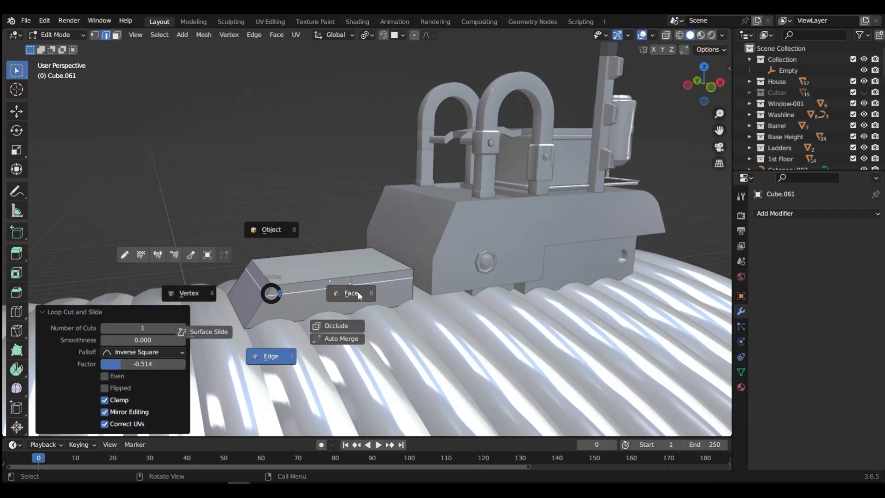
{"action": "left_click", "coordinate": [357, 291]}
{"action": "left_click", "coordinate": [334, 291], "text": "alt"}
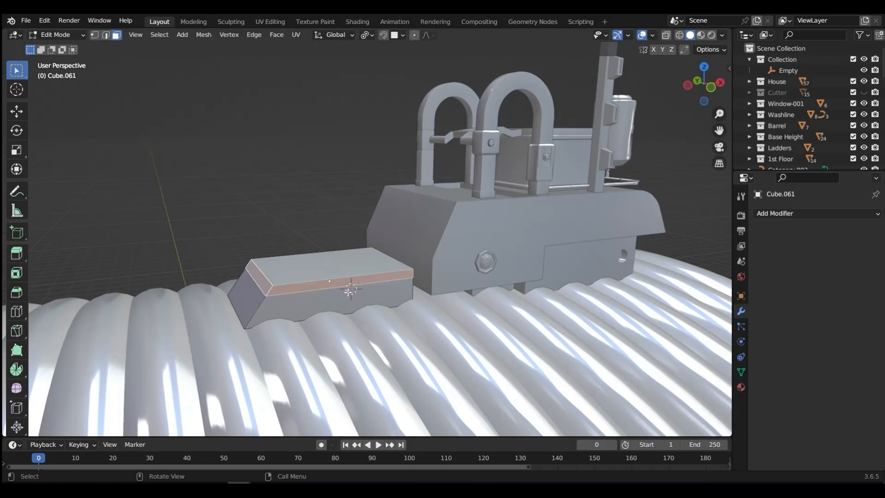
{"action": "key", "text": "e"}
{"action": "right_click", "coordinate": [349, 291]}
{"action": "key", "text": "s"}
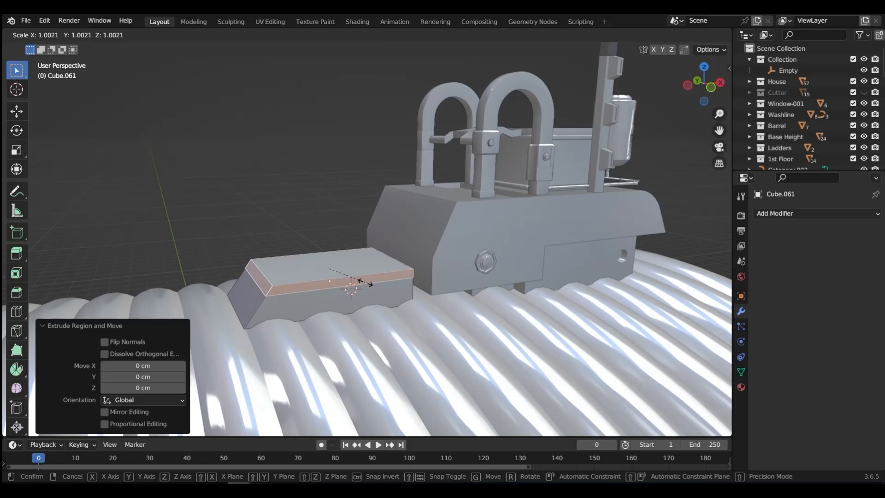
{"action": "left_click", "coordinate": [367, 283]}
{"action": "mouse_move", "coordinate": [367, 283]}
{"action": "middle_mouse_down"}
{"action": "mouse_move", "coordinate": [334, 257]}
{"action": "mouse_move", "coordinate": [358, 275]}
{"action": "middle_mouse_up"}
{"action": "key", "text": "Tab"}
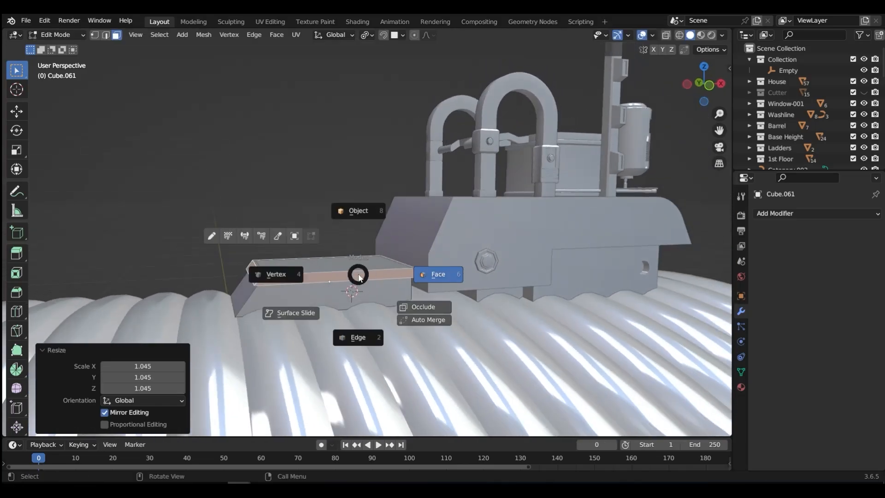
{"action": "left_click", "coordinate": [367, 216]}
Step: Add a second cube at the 3D cursor and scale it to about 0.17
{"action": "mouse_move", "coordinate": [313, 311]}
{"action": "middle_mouse_down"}
{"action": "mouse_move", "coordinate": [322, 298]}
{"action": "mouse_move", "coordinate": [323, 306]}
{"action": "middle_mouse_up"}
{"action": "key", "text": "shift+a"}
{"action": "mouse_move", "coordinate": [289, 258]}
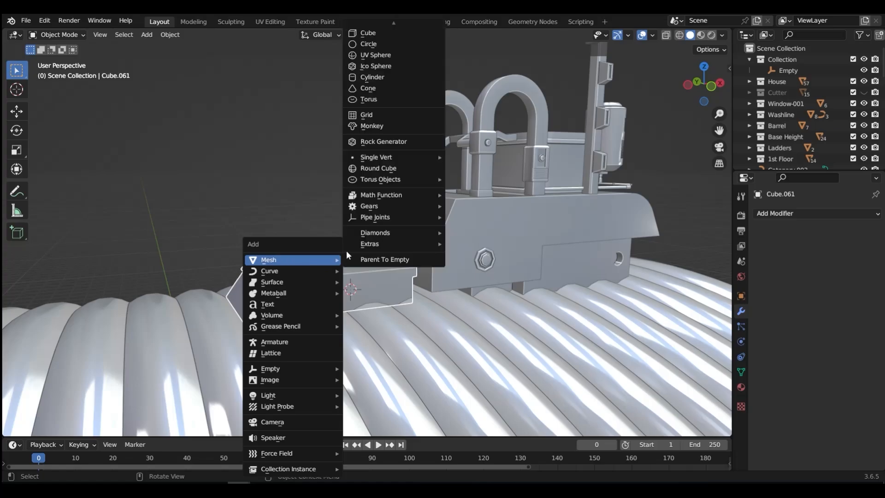
{"action": "left_click", "coordinate": [377, 33]}
{"action": "key", "text": "s"}
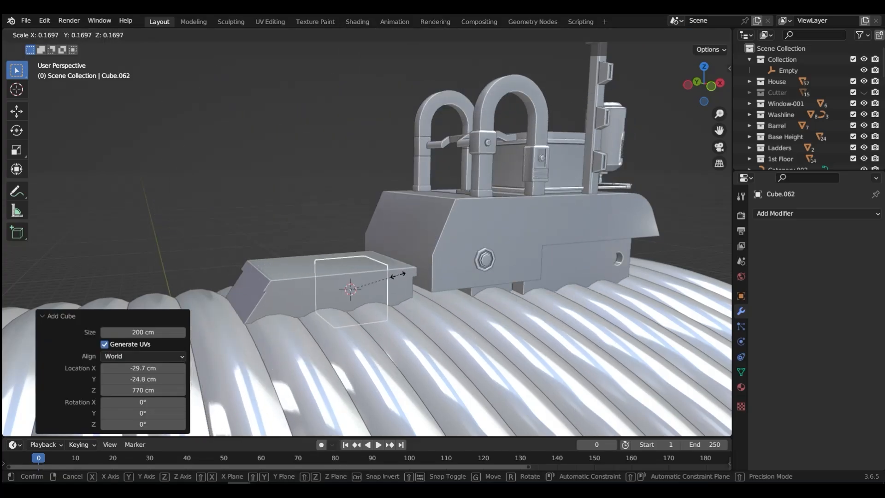
{"action": "left_click", "coordinate": [398, 275]}
Step: Move the small cube about 48.3 cm in negative Y, out to the side of the block, and focus on it
{"action": "key", "text": "g"}
{"action": "key", "text": "y"}
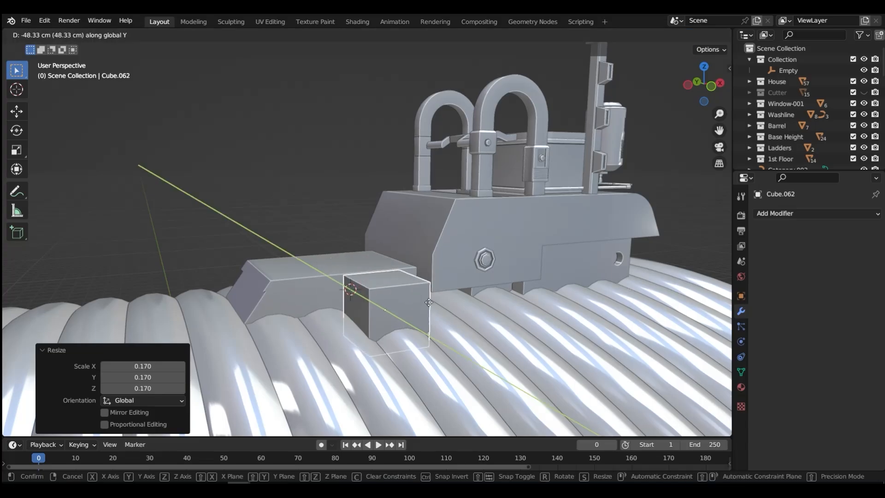
{"action": "left_click", "coordinate": [429, 302]}
{"action": "key", "text": "f"}
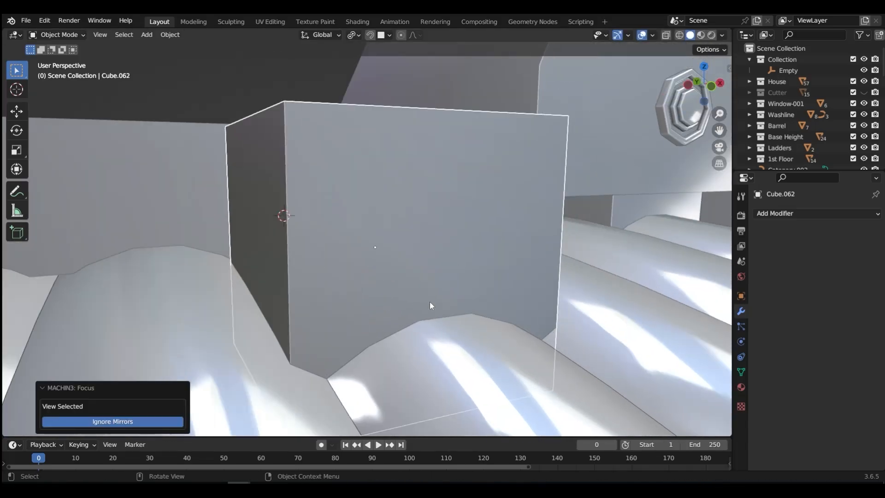
{"action": "key", "text": "g"}
{"action": "key", "text": "z"}
{"action": "key", "text": "Escape"}
Step: Flatten the small cube along Z to about 0.23 and raise it about 4.6 cm
{"action": "key", "text": "s"}
{"action": "key", "text": "z"}
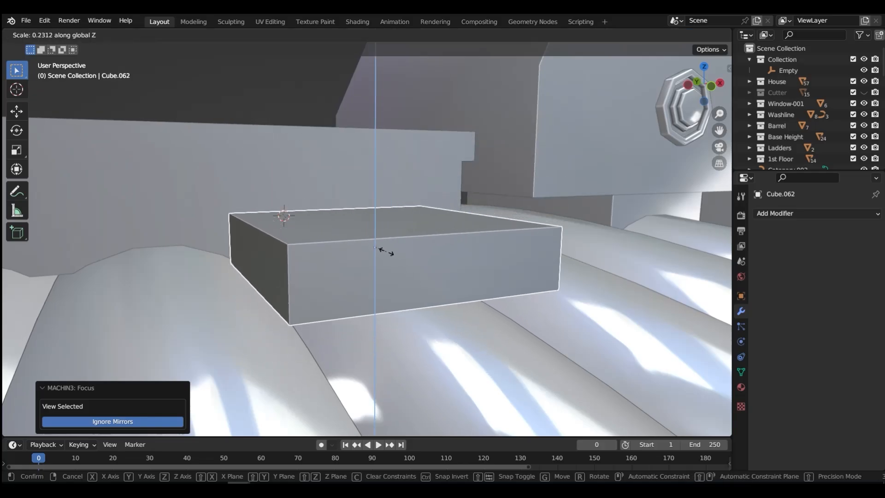
{"action": "left_click", "coordinate": [386, 251]}
{"action": "key", "text": "g"}
{"action": "key", "text": "z"}
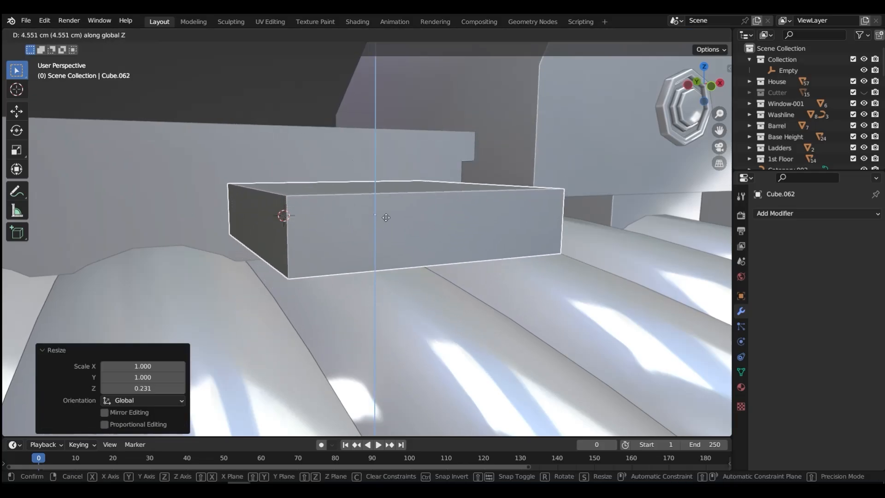
{"action": "left_click", "coordinate": [387, 217]}
Step: Raise the slab's mesh along Z in Edit Mode from the front view until its bottom edge meets the object origin
{"action": "left_click", "coordinate": [266, 217]}
{"action": "key", "text": "grave"}
{"action": "left_click", "coordinate": [203, 178]}
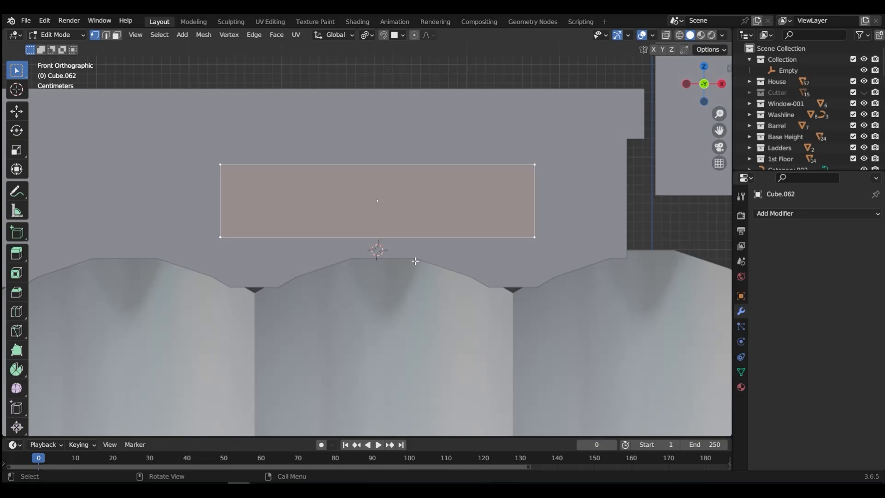
{"action": "key", "text": "g"}
{"action": "key", "text": "z"}
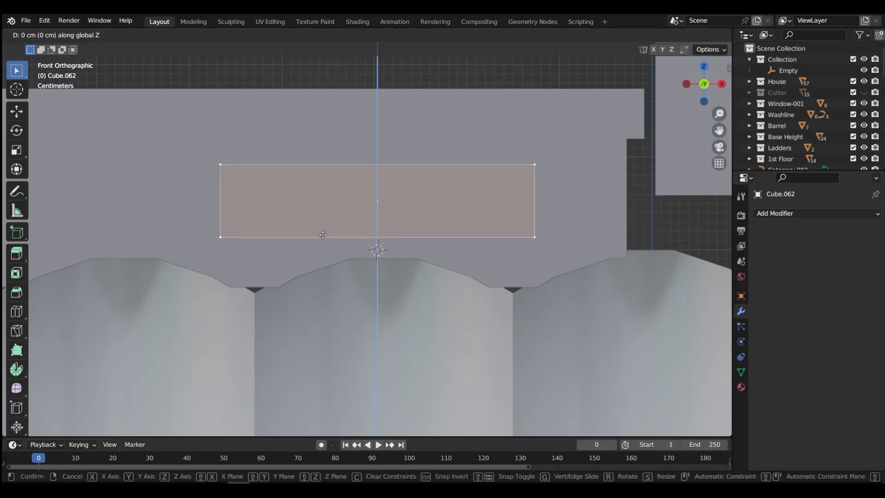
{"action": "left_click", "coordinate": [318, 199]}
Step: Return to Object Mode, lower the slab about 3.78 cm along Z and apply its scale
{"action": "key", "text": "ctrl+Tab"}
{"action": "left_click", "coordinate": [314, 146]}
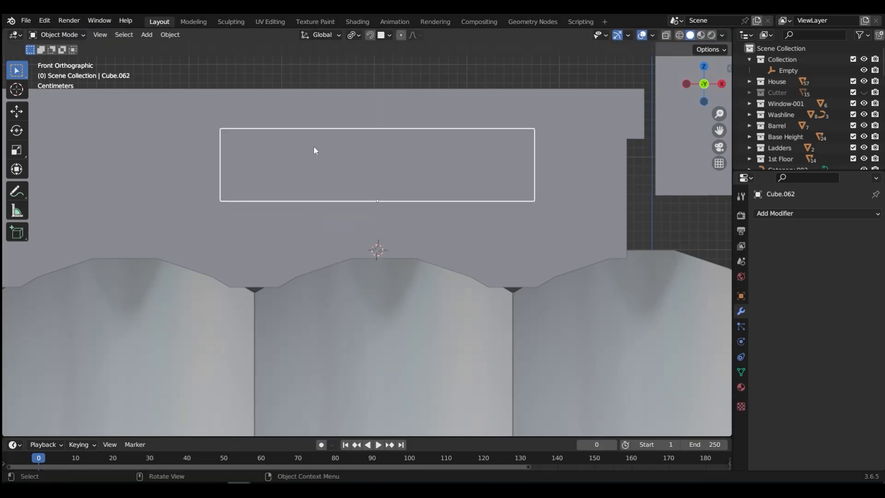
{"action": "key", "text": "g"}
{"action": "key", "text": "z"}
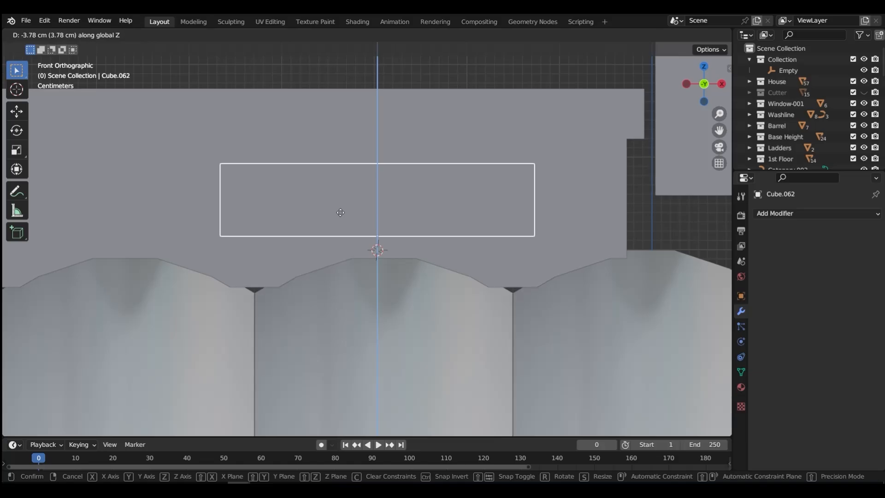
{"action": "left_click", "coordinate": [342, 216]}
{"action": "key", "text": "ctrl+a"}
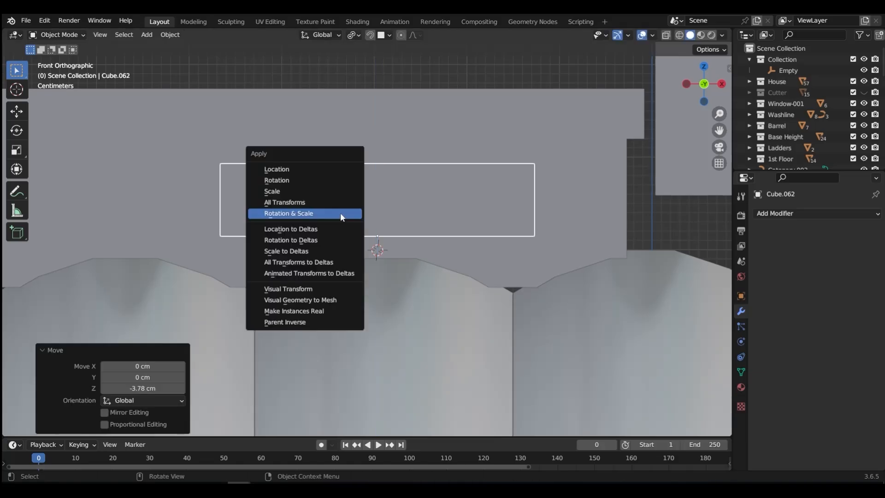
{"action": "left_click", "coordinate": [298, 193]}
Step: Round both short ends of the slab by beveling their edges about 3.64 cm with 6 segments
{"action": "middle_click_drag", "start_coordinate": [297, 192], "coordinate": [359, 241]}
{"action": "key", "text": "ctrl+Tab"}
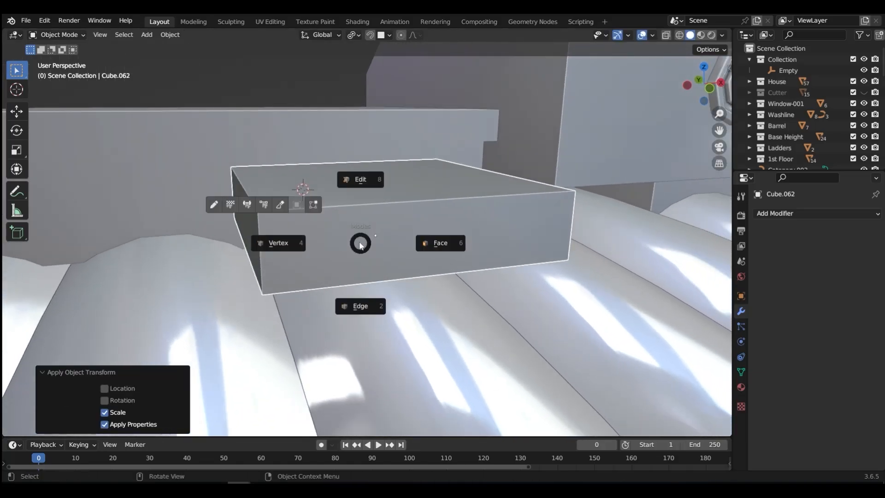
{"action": "left_click", "coordinate": [374, 307]}
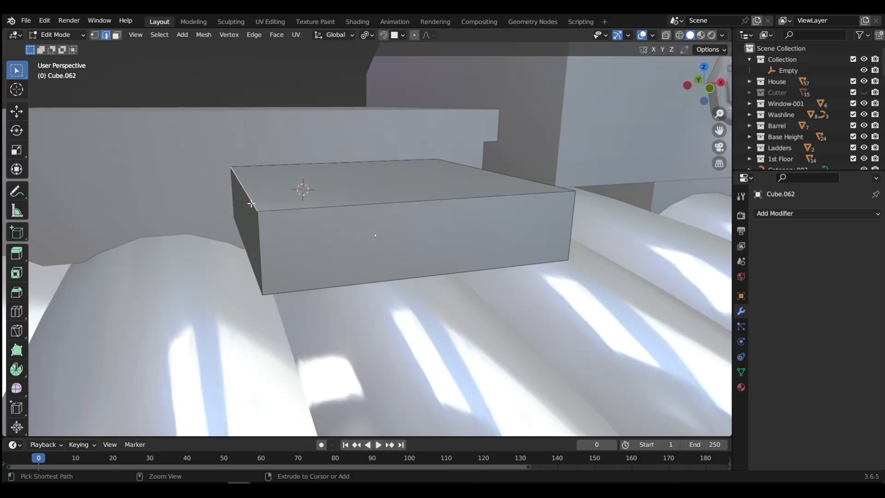
{"action": "key", "text": "ctrl+b"}
{"action": "scroll", "coordinate": [424, 213], "scroll_direction": "up", "scroll_amount": 5}
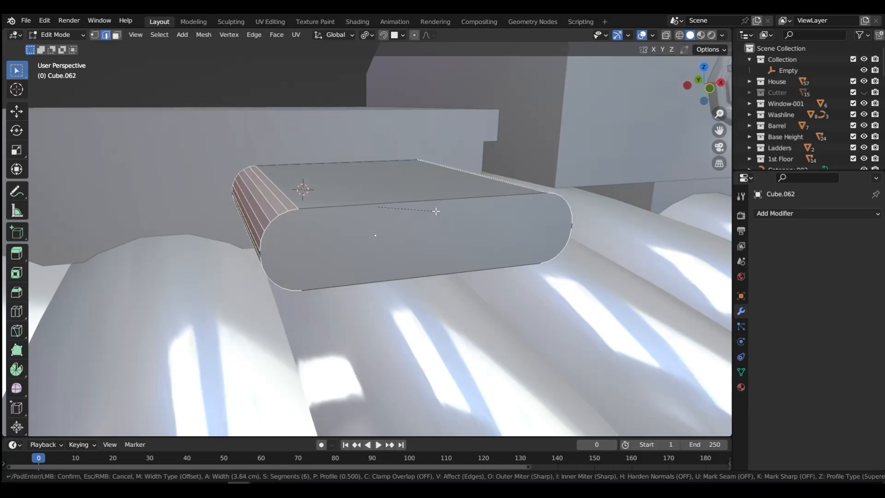
{"action": "left_click", "coordinate": [436, 211]}
Step: Return to Object Mode and apply Shade Auto Smooth to the rounded slab
{"action": "key", "text": "Tab"}
{"action": "left_click", "coordinate": [431, 146]}
{"action": "right_click", "coordinate": [405, 211]}
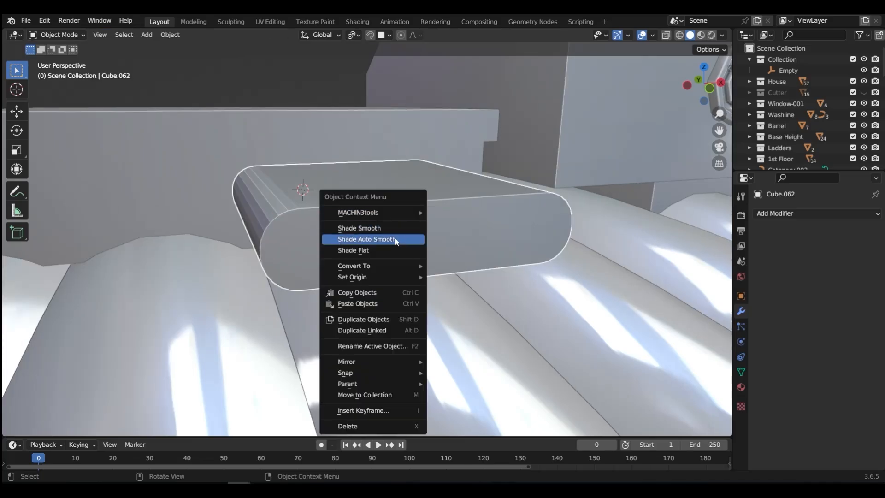
{"action": "left_click", "coordinate": [394, 238]}
Step: Move the rounded slab along Y into the rimmed block and subtract it from the block with a Boolean Difference
{"action": "key", "text": "g"}
{"action": "key", "text": "y"}
{"action": "left_click", "coordinate": [378, 207]}
{"action": "mouse_move", "coordinate": [378, 207]}
{"action": "middle_mouse_down"}
{"action": "mouse_move", "coordinate": [347, 182]}
{"action": "mouse_move", "coordinate": [415, 224]}
{"action": "mouse_move", "coordinate": [383, 217]}
{"action": "mouse_move", "coordinate": [314, 175]}
{"action": "mouse_move", "coordinate": [361, 208]}
{"action": "mouse_move", "coordinate": [374, 206]}
{"action": "middle_mouse_up"}
{"action": "left_click", "coordinate": [183, 184], "text": "shift"}
{"action": "key", "text": "ctrl+shift+KP_Subtract"}
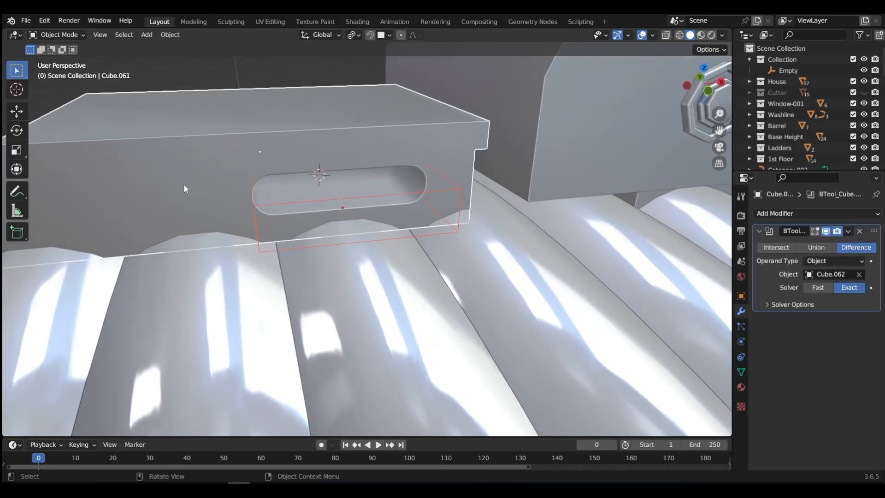
Step: Apply the block's Boolean modifier and delete the rounded slab used as the cutter
{"action": "middle_click_drag", "start_coordinate": [184, 187], "coordinate": [331, 198]}
{"action": "key", "text": "ctrl+a"}
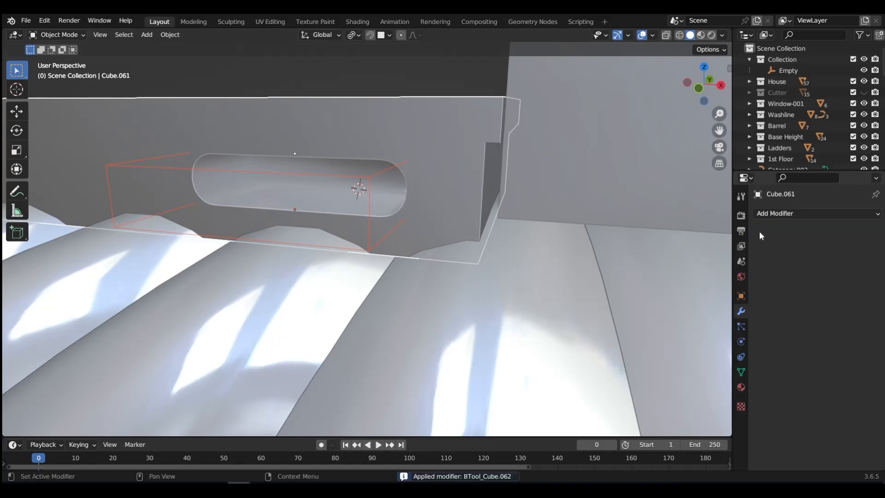
{"action": "left_click", "coordinate": [370, 180]}
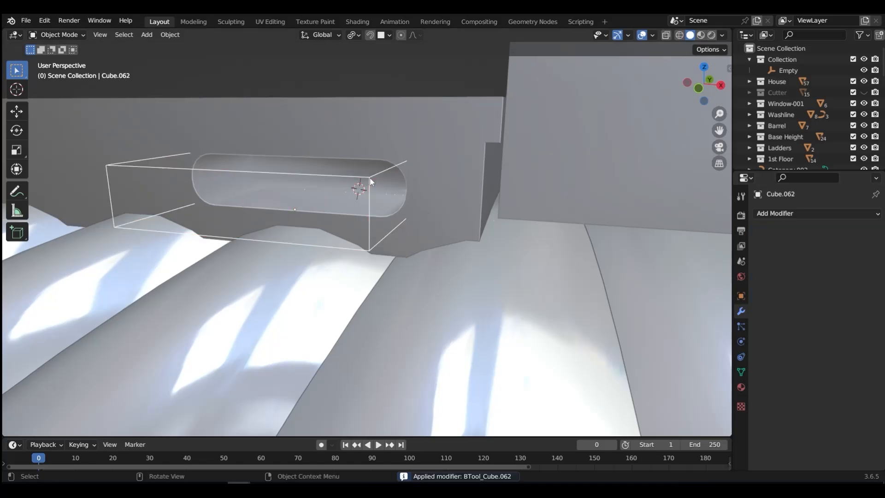
{"action": "key", "text": "Delete"}
Step: Add a loop cut around the slot's inner wall at a factor of about 0.125 and bevel that loop with 6 segments
{"action": "left_click", "coordinate": [370, 178]}
{"action": "key", "text": "Tab"}
{"action": "left_click", "coordinate": [416, 175]}
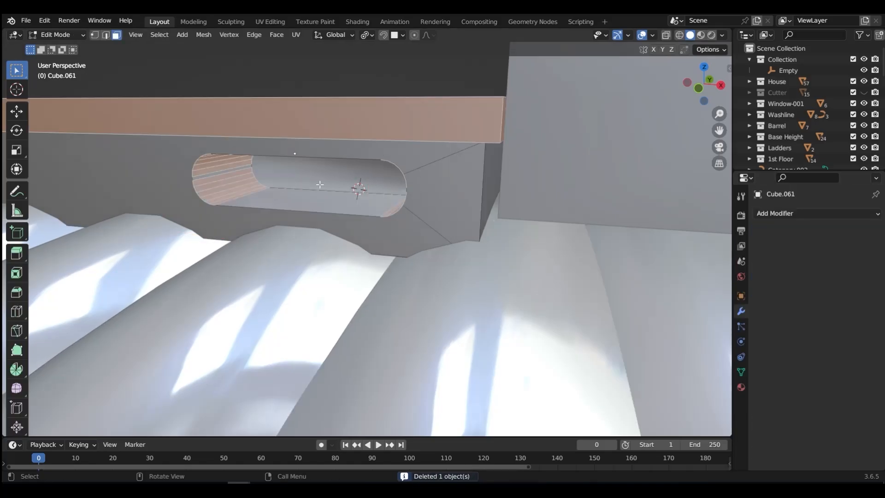
{"action": "key", "text": "ctrl+r"}
{"action": "left_click", "coordinate": [242, 179]}
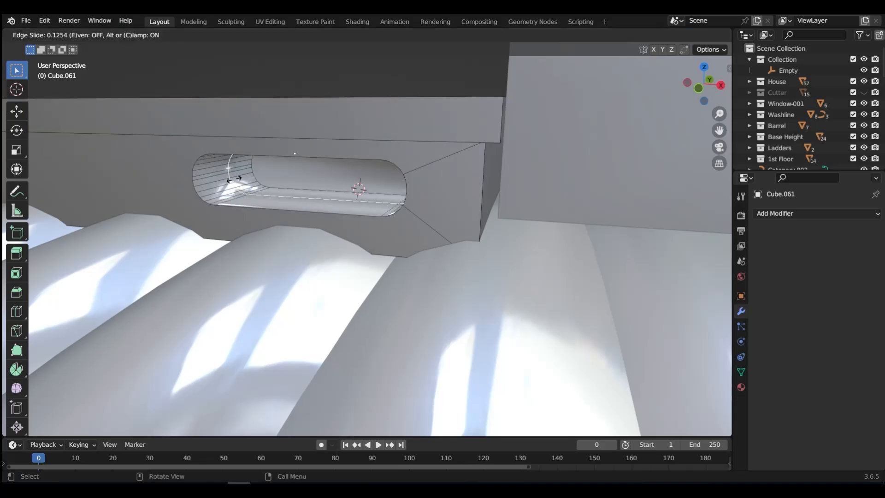
{"action": "left_click", "coordinate": [233, 178]}
{"action": "key", "text": "ctrl+b"}
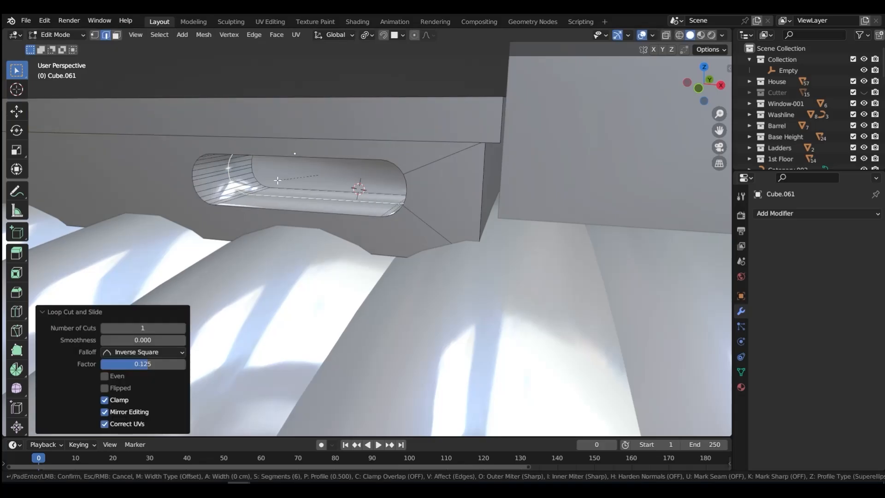
{"action": "left_click", "coordinate": [405, 189]}
Step: Duplicate the slot's inner wall faces in place, separate them into their own object and select it in Object Mode
{"action": "key", "text": "shift+d"}
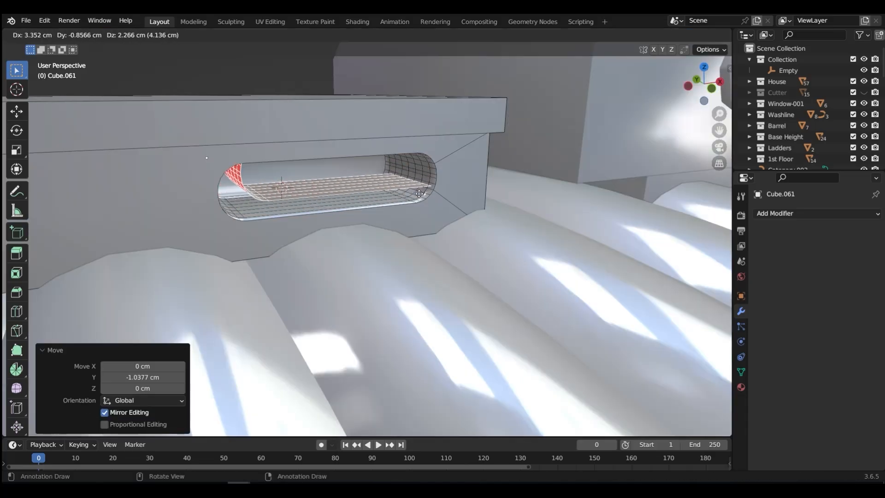
{"action": "right_click", "coordinate": [417, 198]}
{"action": "key", "text": "p"}
{"action": "left_click", "coordinate": [417, 198]}
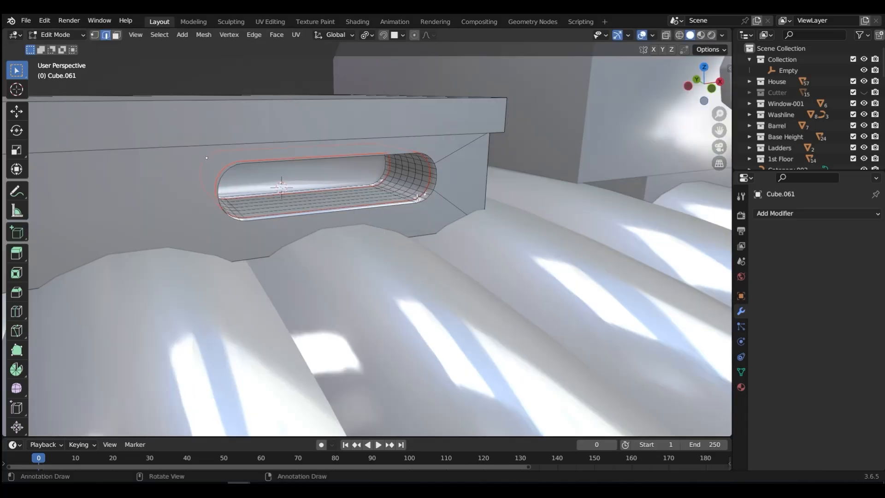
{"action": "key", "text": "Tab"}
{"action": "left_click", "coordinate": [403, 190]}
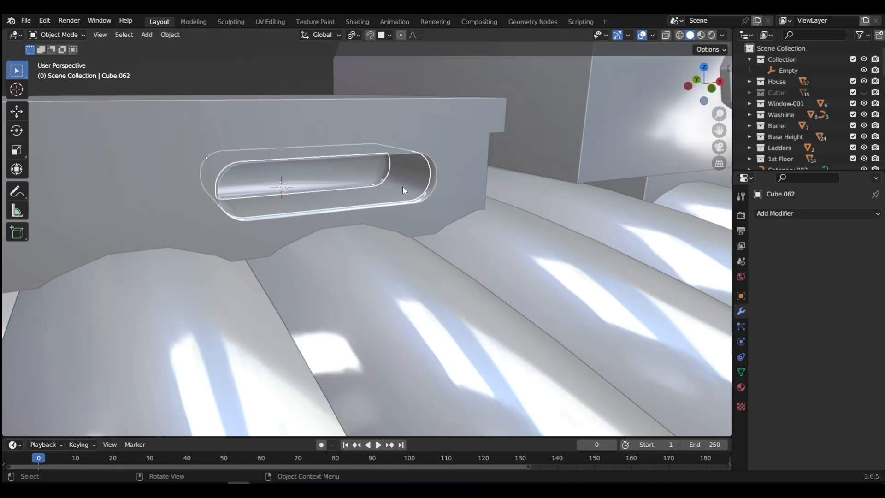
Step: Isolate the separated slot wall in local view and fill both of its open ends with faces
{"action": "key", "text": "slash"}
{"action": "key", "text": "Tab"}
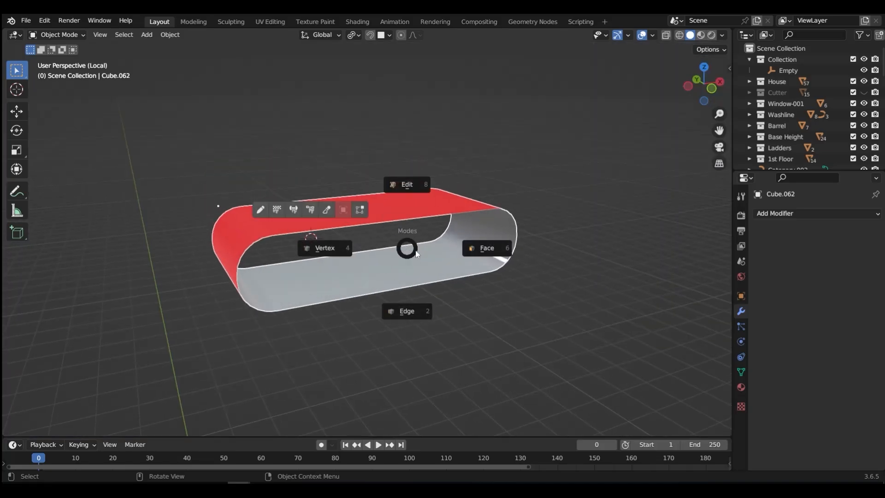
{"action": "left_click", "coordinate": [428, 307]}
{"action": "key", "text": "alt"}
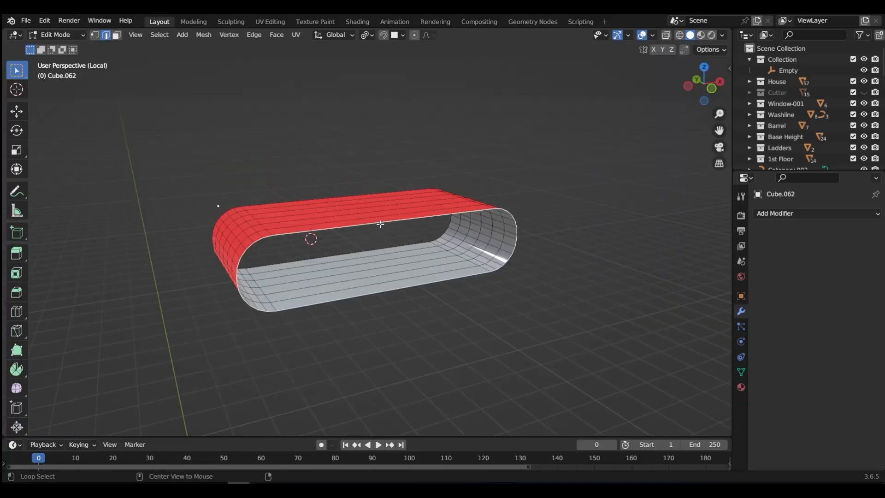
{"action": "key", "text": "alt+h"}
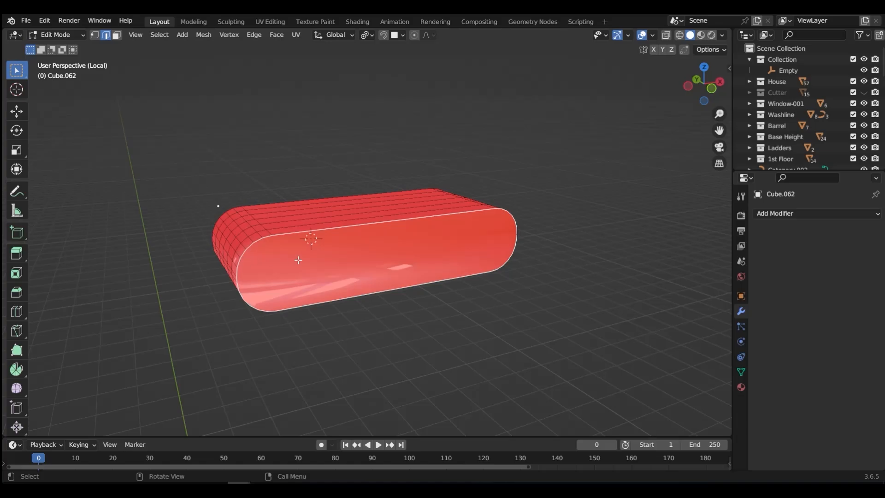
{"action": "middle_click_drag", "start_coordinate": [292, 259], "coordinate": [426, 245]}
{"action": "left_click", "coordinate": [386, 249], "text": "alt"}
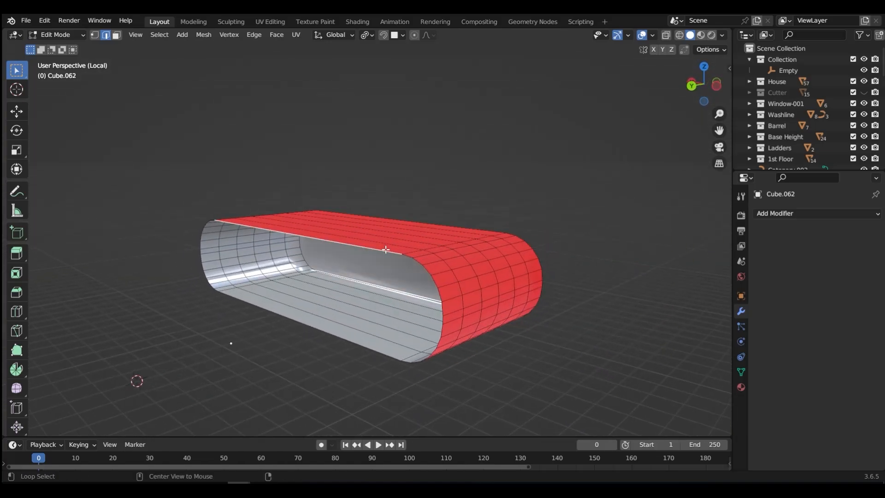
{"action": "key", "text": "f"}
Step: Select all faces of the rounded insert and recalculate its normals to point outward
{"action": "key", "text": "Tab"}
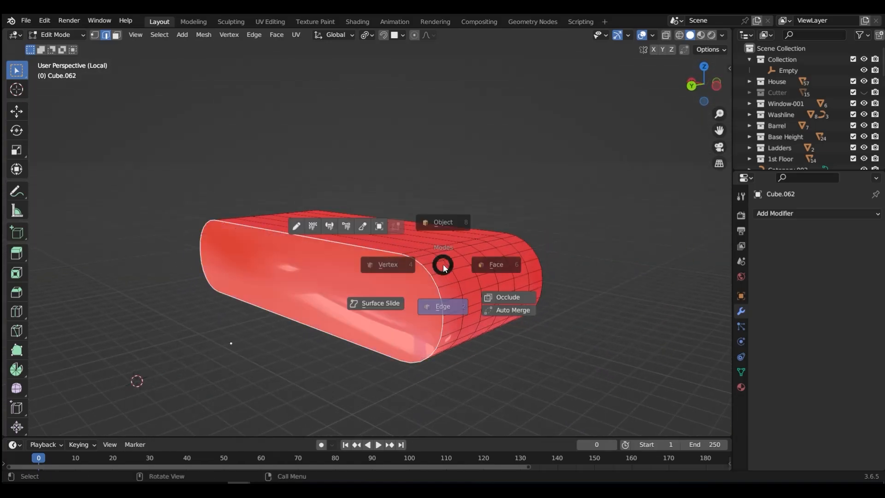
{"action": "left_click", "coordinate": [520, 263]}
{"action": "key", "text": "a"}
{"action": "key", "text": "shift+n"}
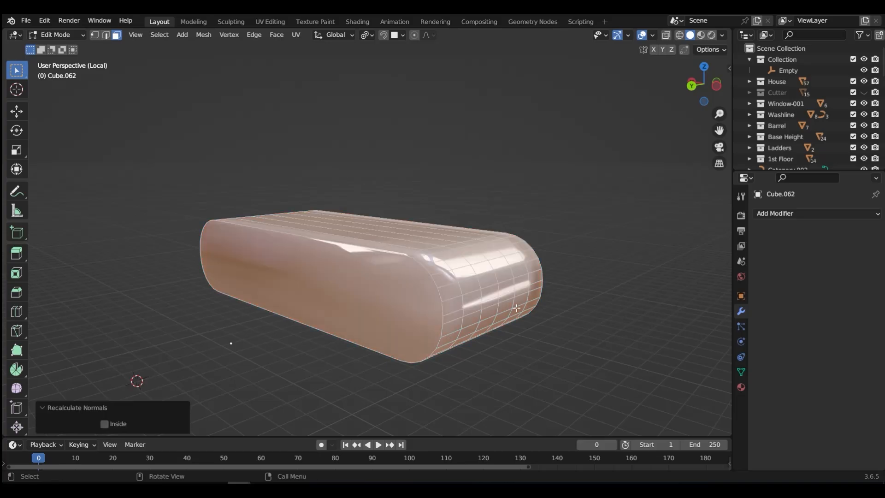
Step: Bevel the outline of the insert's front face by about 0.438 cm with 1 segment
{"action": "middle_click_drag", "start_coordinate": [516, 308], "coordinate": [340, 292]}
{"action": "key", "text": "Tab"}
{"action": "left_click", "coordinate": [312, 317]}
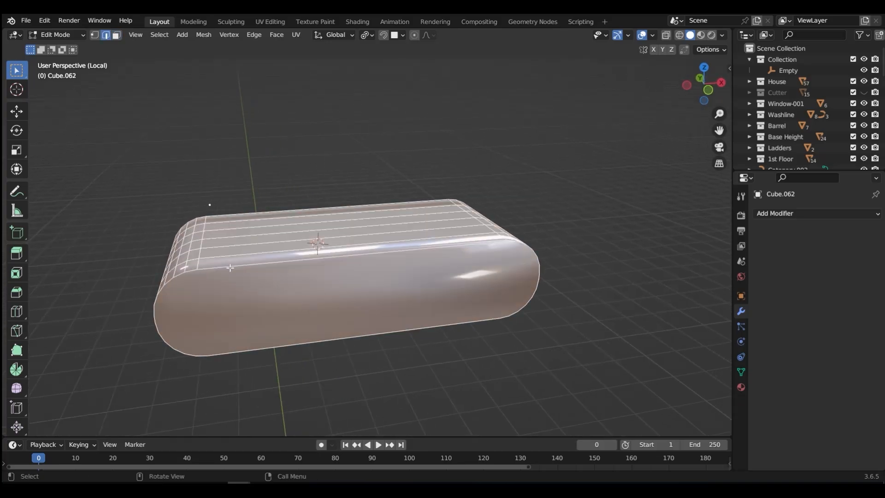
{"action": "key", "text": "alt+a"}
{"action": "key", "text": "ctrl+b"}
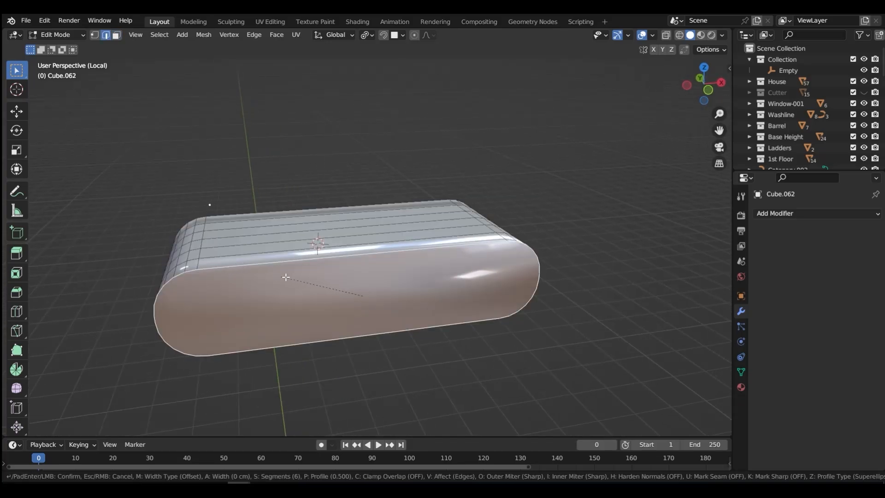
{"action": "scroll", "coordinate": [514, 279], "scroll_direction": "down", "scroll_amount": 5}
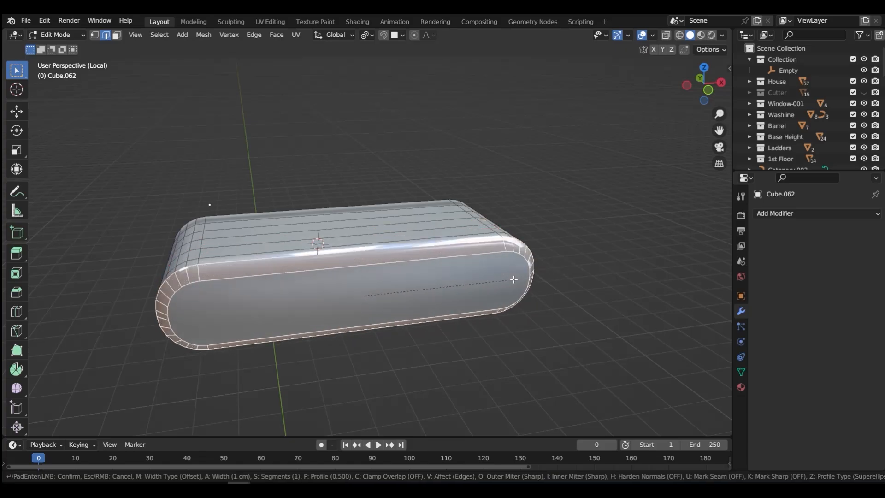
{"action": "left_click", "coordinate": [509, 277]}
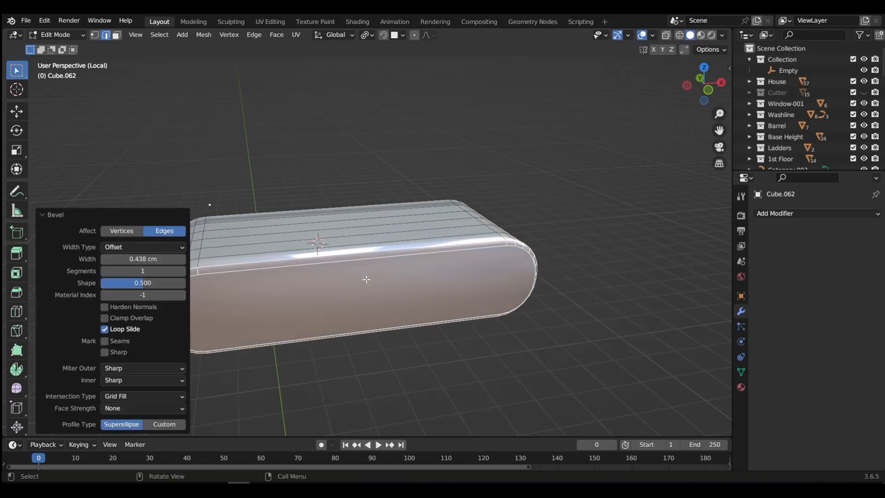
Step: Inset the insert's front face by about 0.96 cm and extrude it inward about 1.35 cm
{"action": "key", "text": "ctrl+Tab"}
{"action": "left_click", "coordinate": [427, 279]}
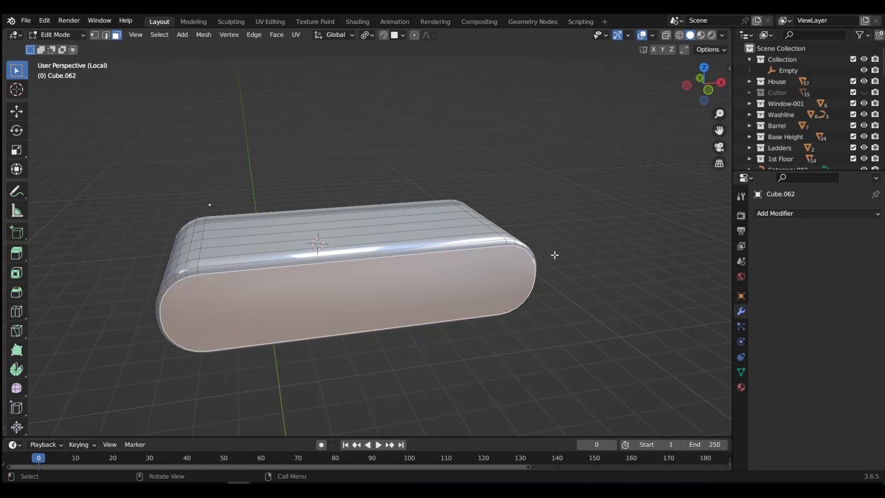
{"action": "key", "text": "i"}
{"action": "left_click", "coordinate": [595, 237]}
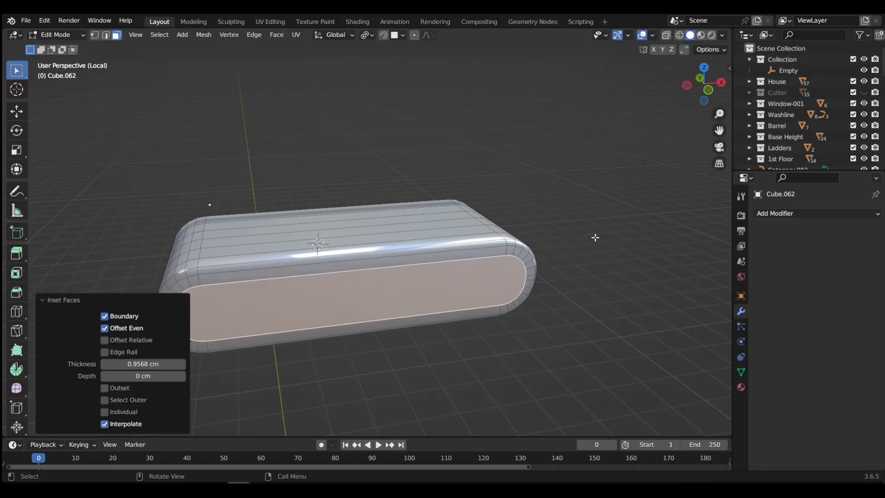
{"action": "key", "text": "e"}
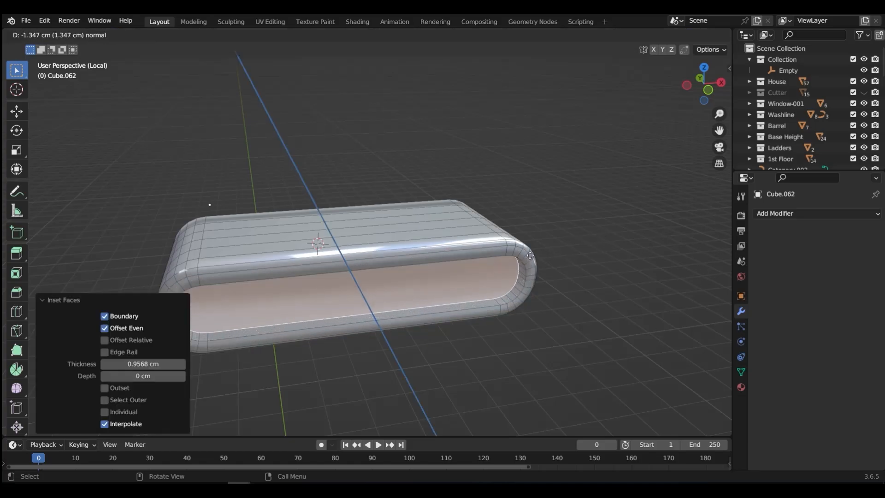
{"action": "left_click", "coordinate": [531, 259]}
Step: Inset the recessed face by about 0.82 cm and extrude it back outward as a raised center piece
{"action": "key", "text": "i"}
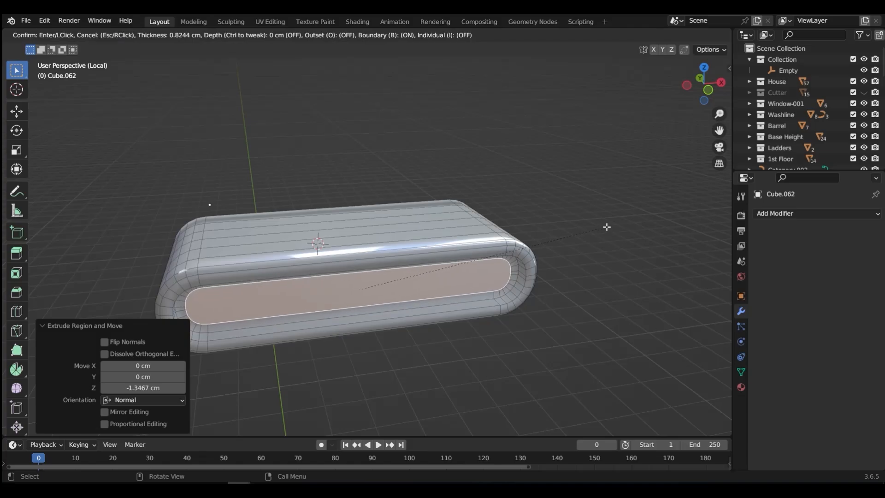
{"action": "left_click", "coordinate": [607, 227]}
{"action": "key", "text": "e"}
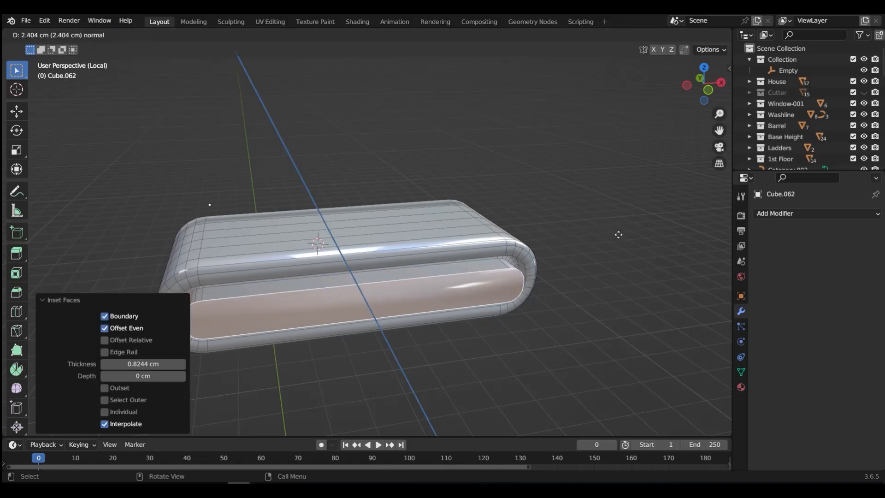
{"action": "left_click", "coordinate": [580, 251]}
Step: Bevel the front edges of the raised center piece by about 0.493 cm with 3 segments
{"action": "key", "text": "ctrl+Tab"}
{"action": "left_click", "coordinate": [565, 304]}
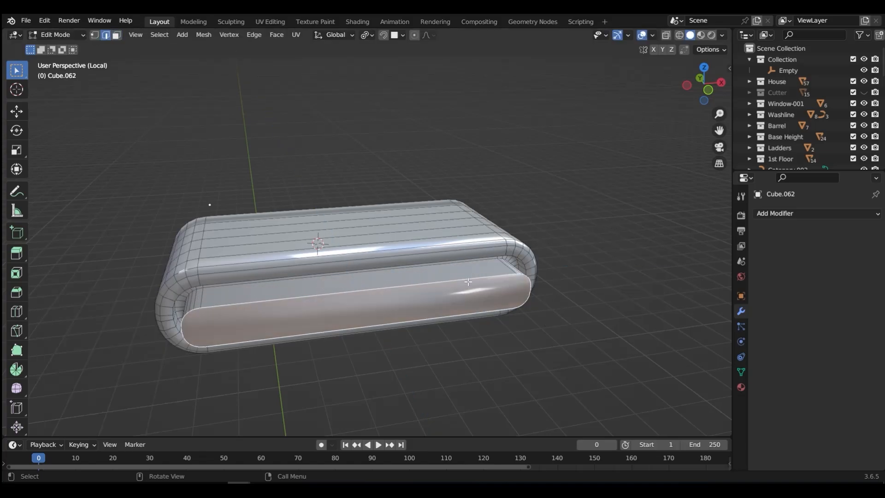
{"action": "key", "text": "ctrl+b"}
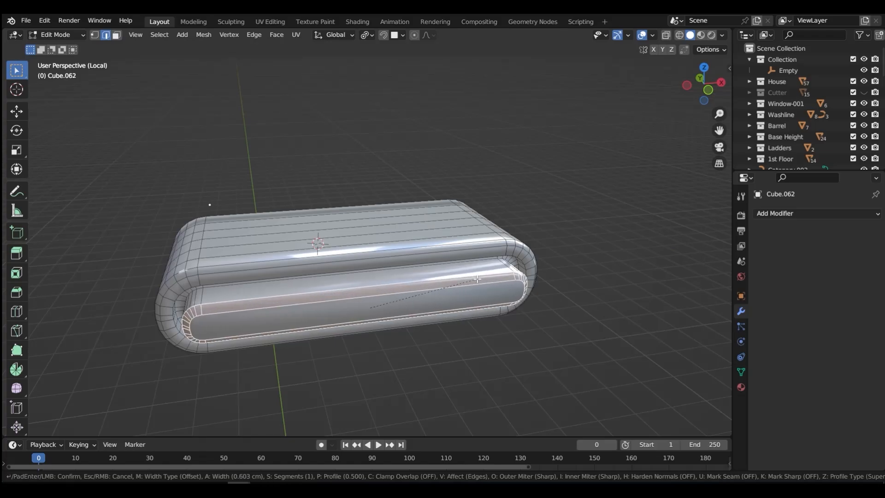
{"action": "scroll", "coordinate": [477, 279], "scroll_direction": "up", "scroll_amount": 2}
{"action": "left_click", "coordinate": [476, 279]}
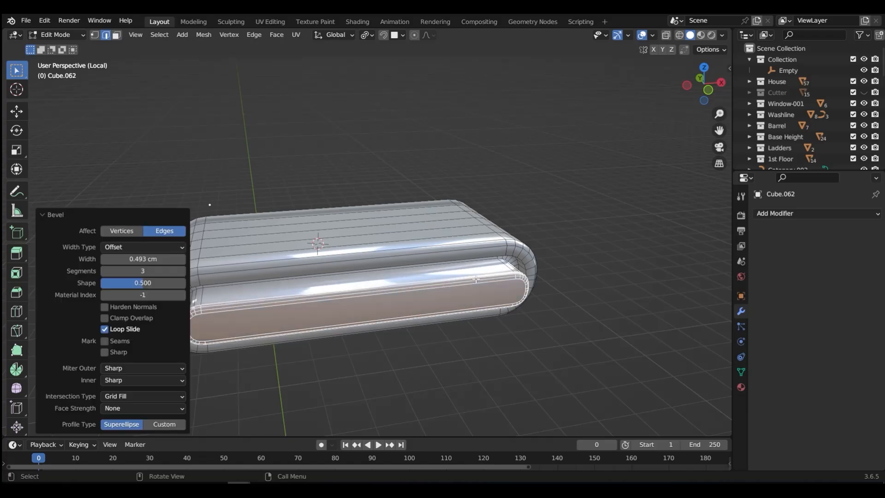
Step: Return to Object Mode and apply Shade Auto Smooth at 30° to the finished insert
{"action": "key", "text": "Tab"}
{"action": "left_click", "coordinate": [482, 218]}
{"action": "middle_click_drag", "start_coordinate": [481, 218], "coordinate": [560, 265]}
{"action": "right_click", "coordinate": [469, 236]}
{"action": "left_click", "coordinate": [470, 236]}
{"action": "right_click", "coordinate": [489, 271]}
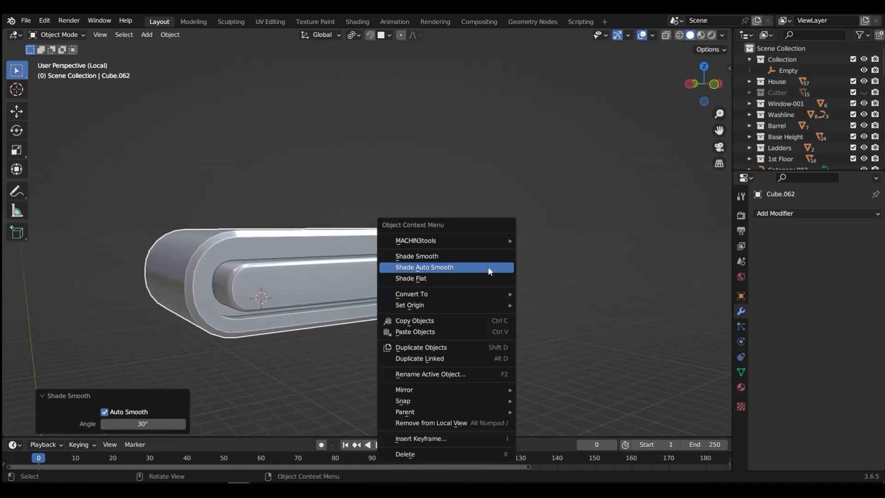
Step: Apply Shade Auto Smooth to the rounded insert and leave local view to show the whole rooftop
{"action": "left_click", "coordinate": [489, 271]}
{"action": "middle_click_drag", "start_coordinate": [490, 271], "coordinate": [468, 280]}
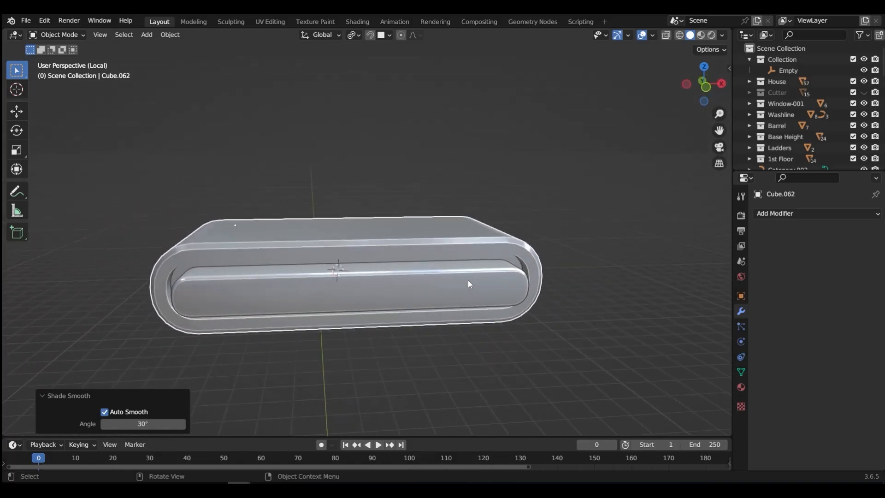
{"action": "key", "text": "KP_Divide"}
Step: Isolate the rounded insert, symmetrize its whole mesh from -Y to +Y in Edit Mode, and return to Object Mode
{"action": "middle_click_drag", "start_coordinate": [263, 182], "coordinate": [326, 208]}
{"action": "key", "text": "Tab"}
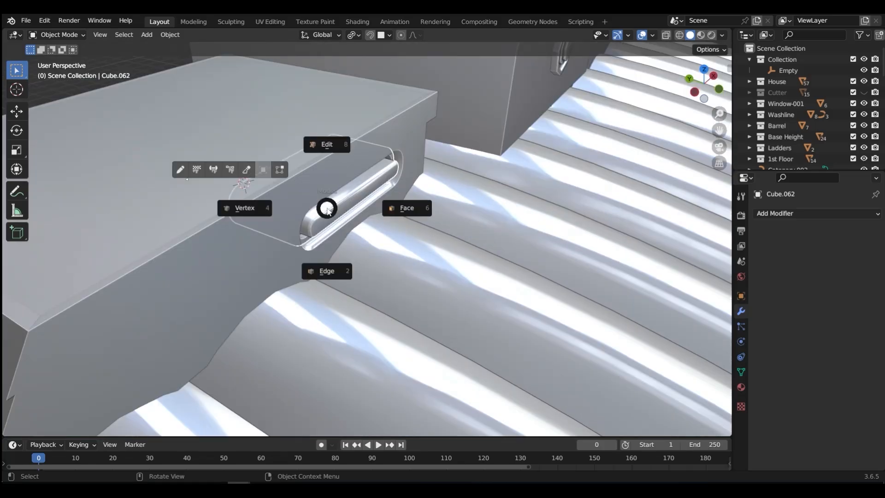
{"action": "left_click", "coordinate": [397, 206]}
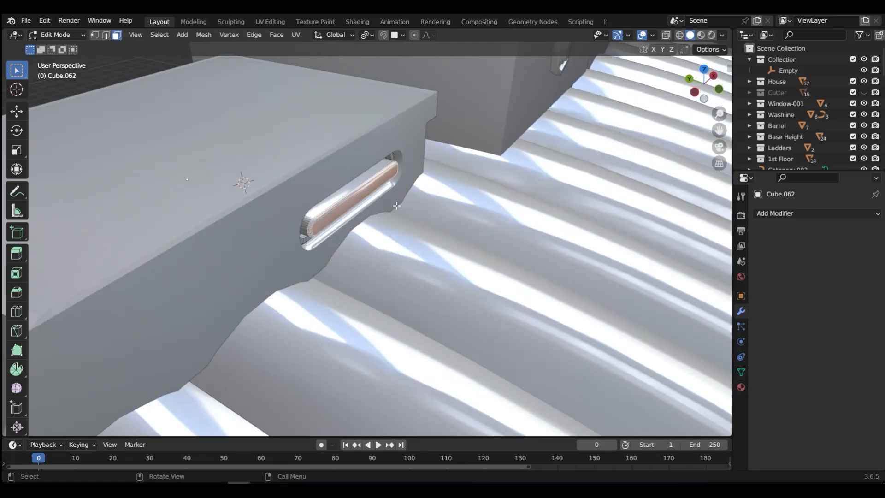
{"action": "middle_click_drag", "start_coordinate": [397, 205], "coordinate": [346, 198]}
{"action": "key", "text": "KP_Divide"}
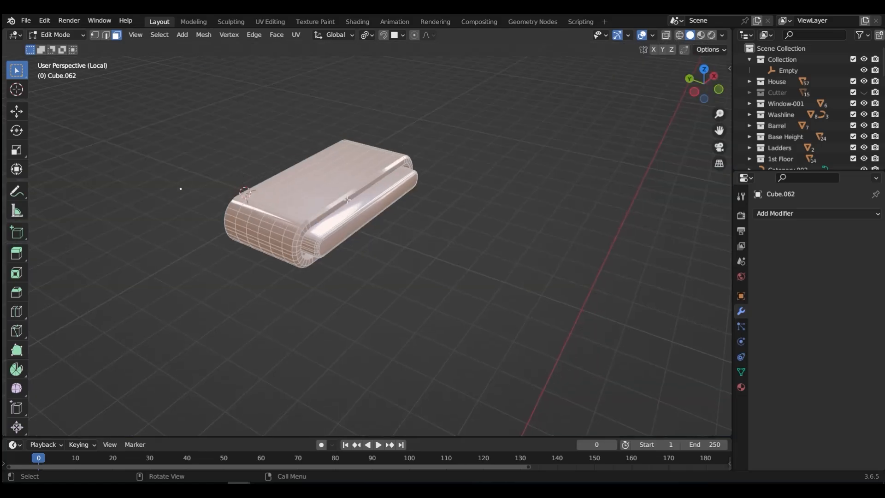
{"action": "key", "text": "F3"}
{"action": "key", "text": "Return"}
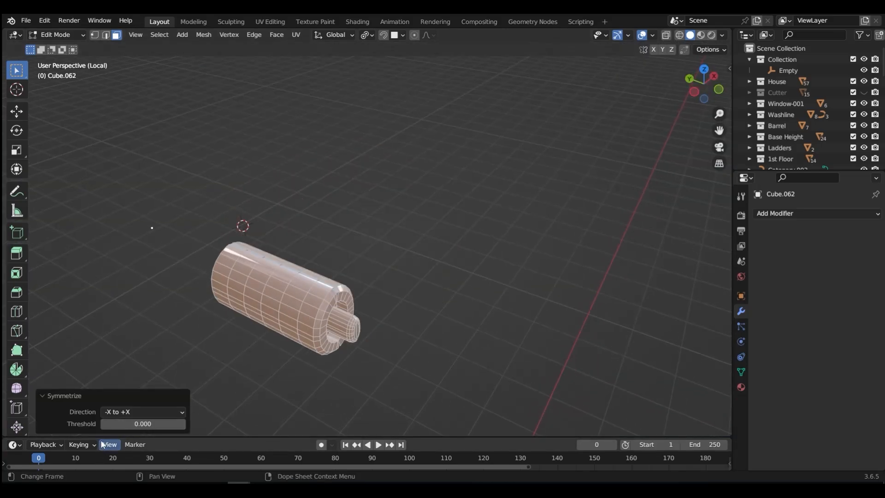
{"action": "left_click", "coordinate": [117, 411]}
{"action": "left_click", "coordinate": [119, 375]}
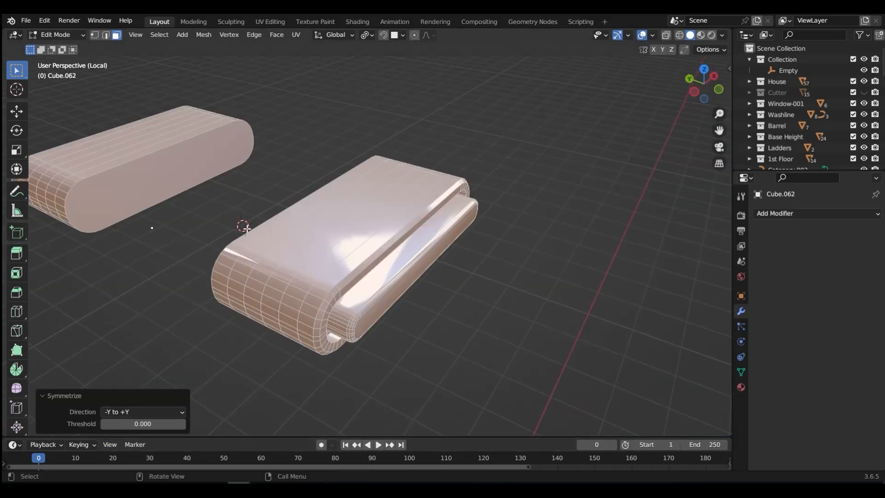
{"action": "middle_click_drag", "start_coordinate": [246, 229], "coordinate": [250, 208]}
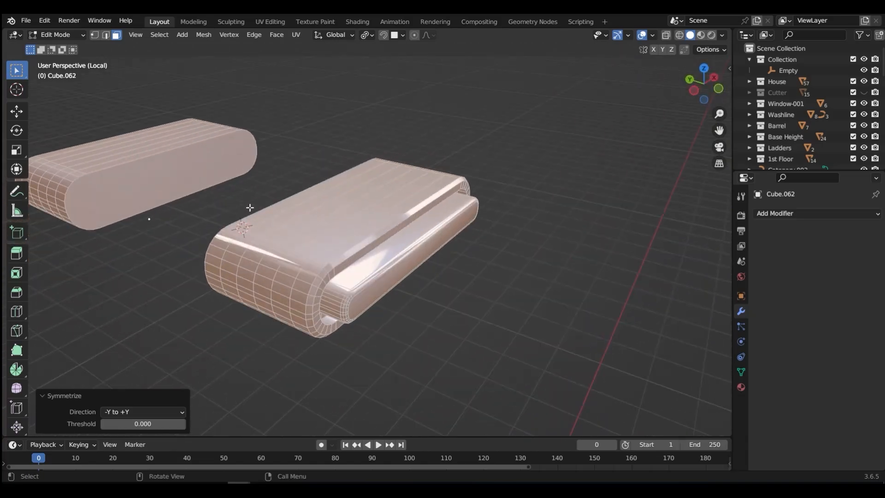
{"action": "key", "text": "ctrl+Tab"}
{"action": "left_click", "coordinate": [254, 152]}
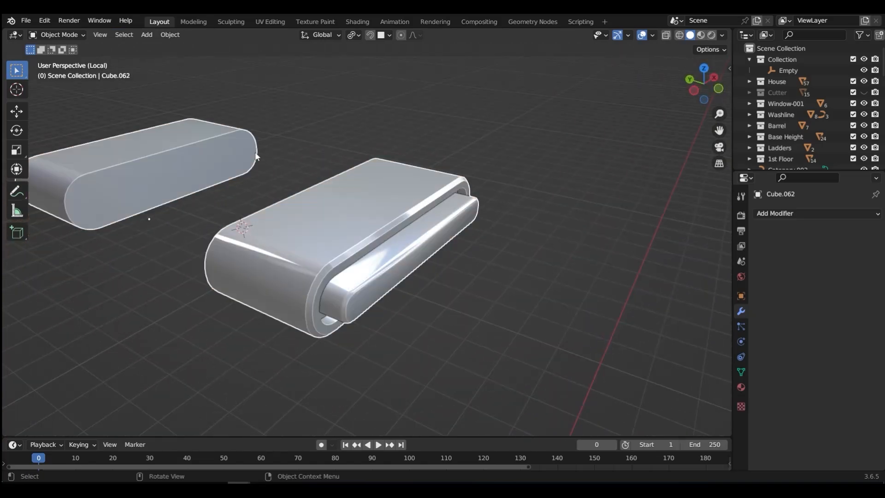
Step: Leave local view and symmetrize the entire mesh of the slotted rooftop block from -Y to +Y
{"action": "key", "text": "slash"}
{"action": "left_click", "coordinate": [233, 203]}
{"action": "middle_click_drag", "start_coordinate": [233, 203], "coordinate": [267, 190]}
{"action": "key", "text": "ctrl+Tab"}
{"action": "left_click", "coordinate": [344, 192]}
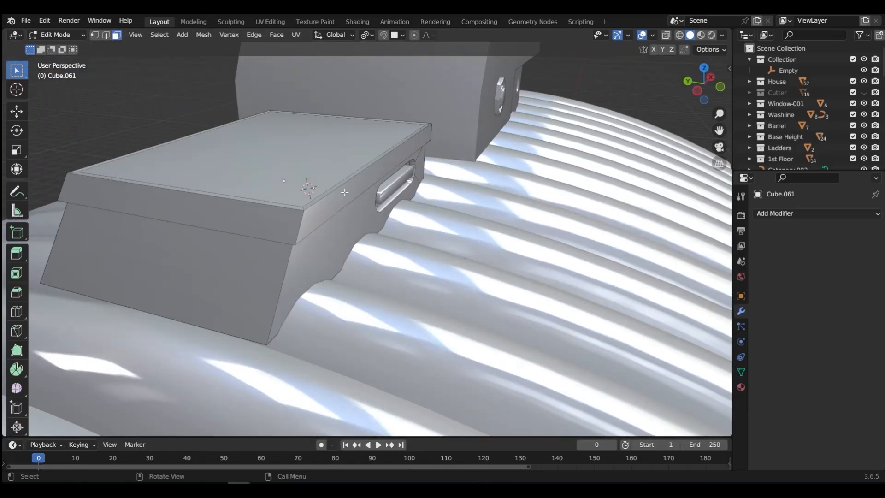
{"action": "key", "text": "a"}
{"action": "key", "text": "alt+x"}
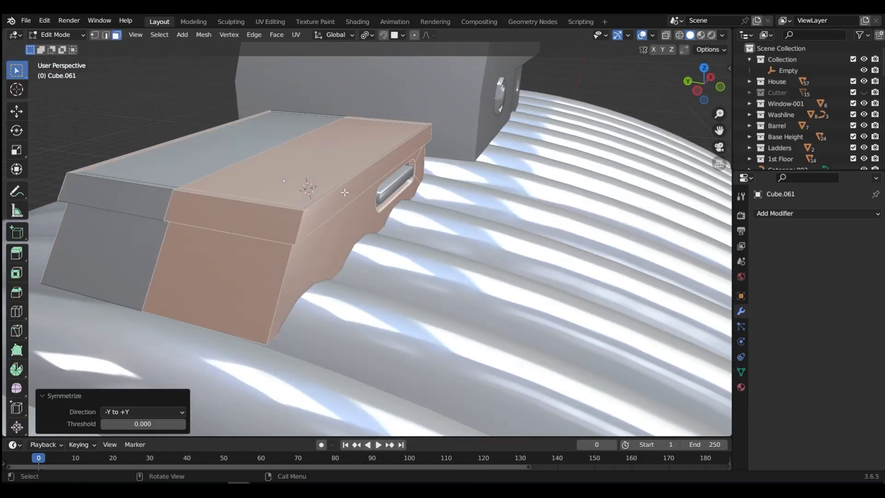
{"action": "middle_click_drag", "start_coordinate": [261, 199], "coordinate": [198, 139]}
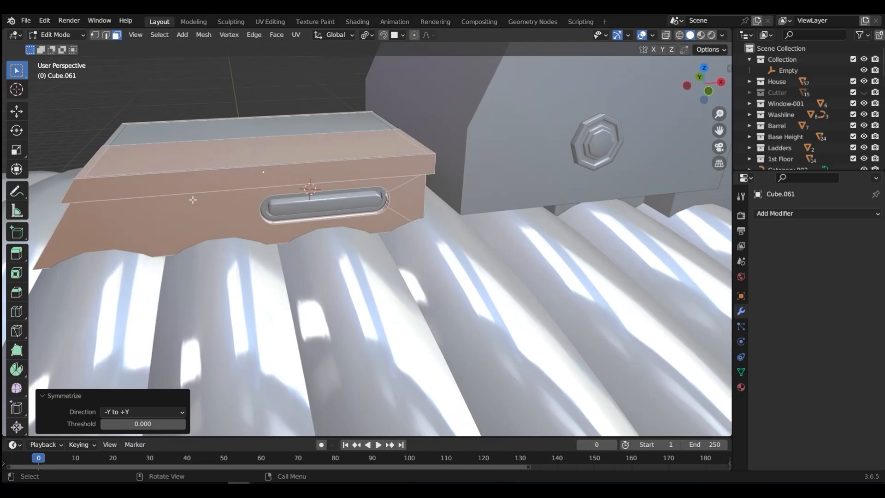
{"action": "key", "text": "Tab"}
Step: Add a cylinder at the 3D cursor, scale it to about 0.121, and rotate it 90° about X
{"action": "middle_click_drag", "start_coordinate": [239, 115], "coordinate": [284, 217]}
{"action": "key", "text": "shift+a"}
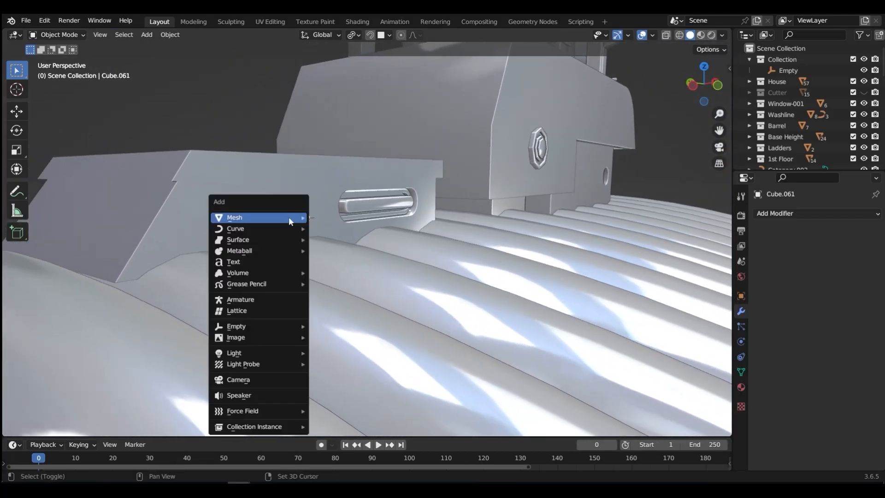
{"action": "mouse_move", "coordinate": [288, 217]}
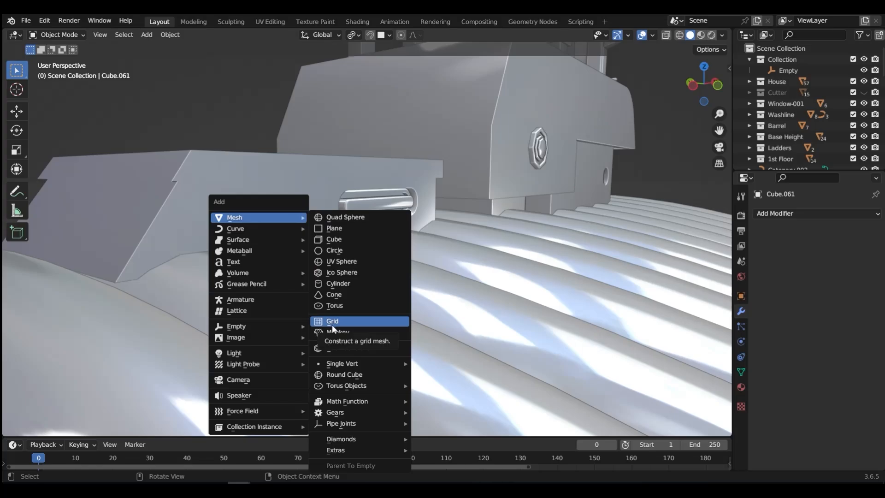
{"action": "left_click", "coordinate": [339, 283]}
{"action": "key", "text": "s"}
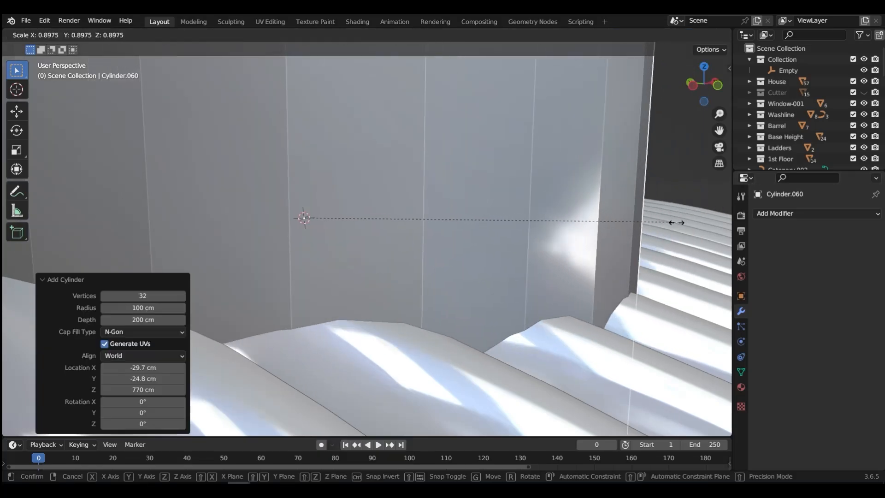
{"action": "left_click", "coordinate": [349, 239]}
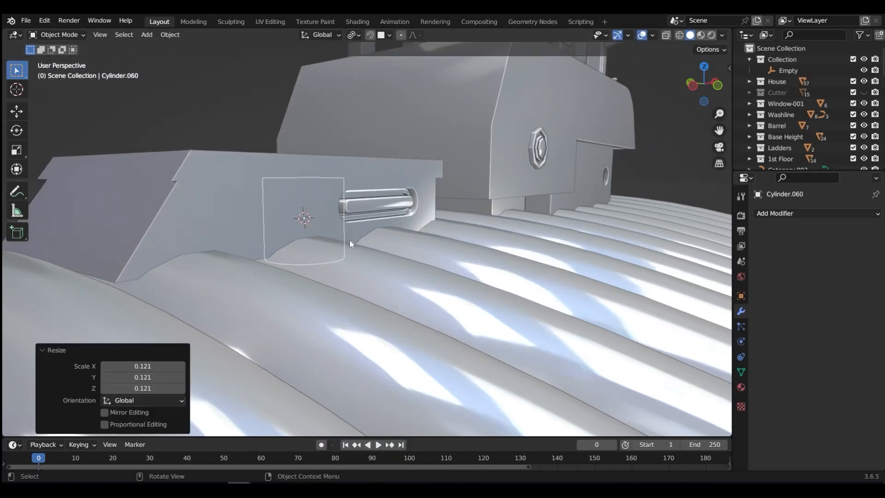
{"action": "type", "text": "rx90"}
{"action": "key", "text": "Return"}
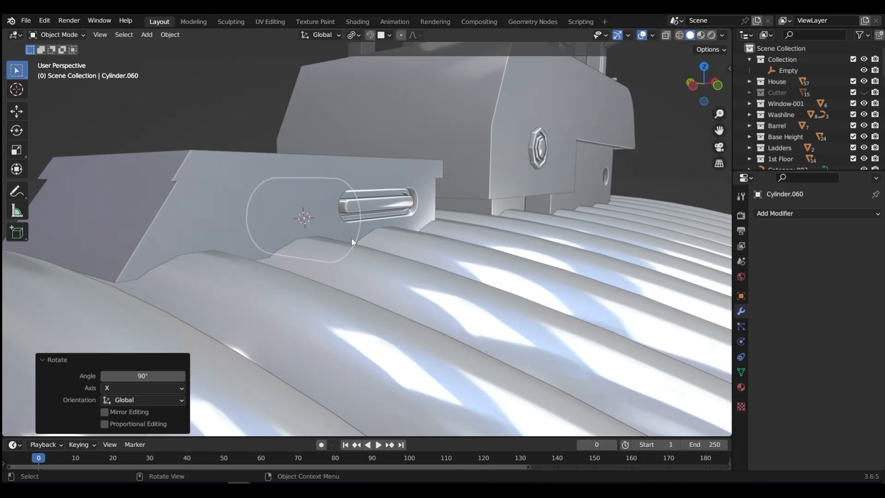
Step: In front view, move the cylinder about -37.43 cm along X and scale it to about 0.436
{"action": "middle_click_drag", "start_coordinate": [351, 237], "coordinate": [439, 254]}
{"action": "key", "text": "grave"}
{"action": "left_click", "coordinate": [247, 220]}
{"action": "key", "text": "g"}
{"action": "key", "text": "x"}
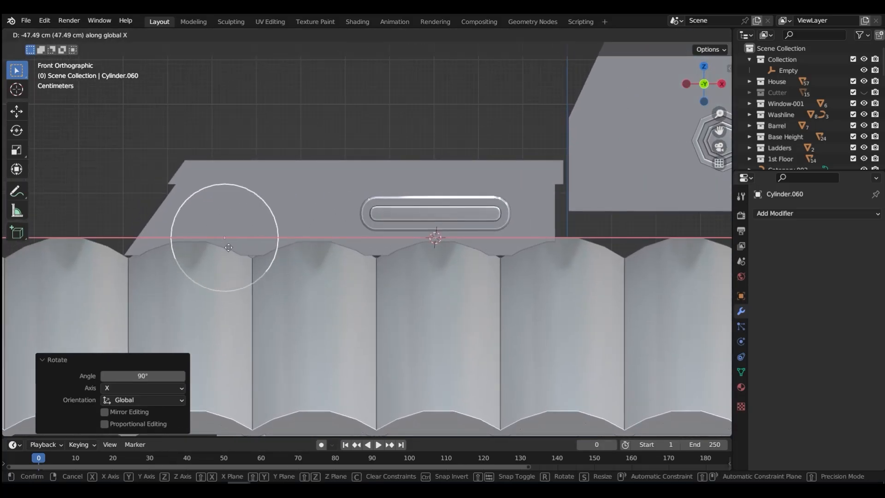
{"action": "left_click", "coordinate": [273, 248]}
{"action": "key", "text": "s"}
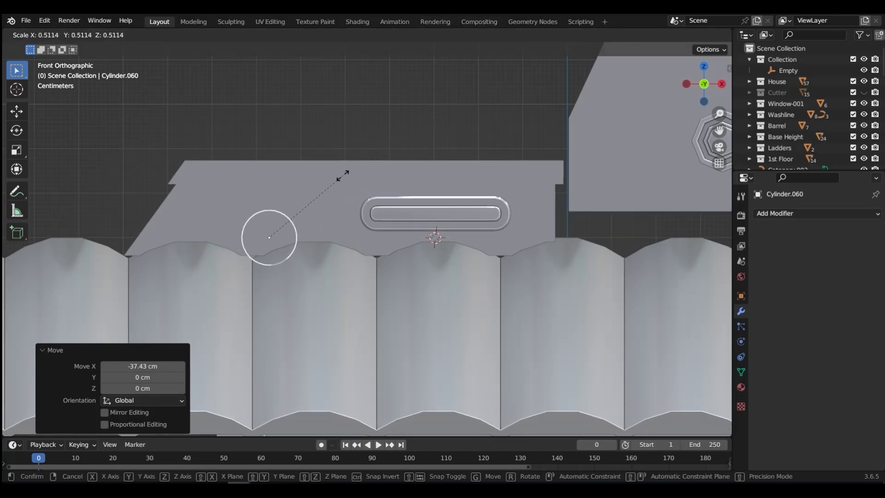
{"action": "left_click", "coordinate": [324, 222]}
Step: Raise the cylinder about 5.08 cm, shift it slightly along -X, and move it -29.6 cm along Y through the block's front face
{"action": "key", "text": "g"}
{"action": "key", "text": "z"}
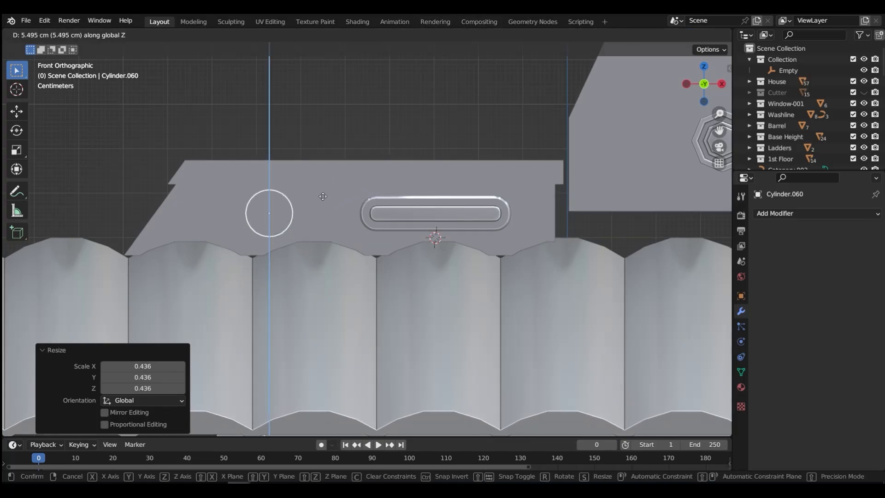
{"action": "key", "text": "x"}
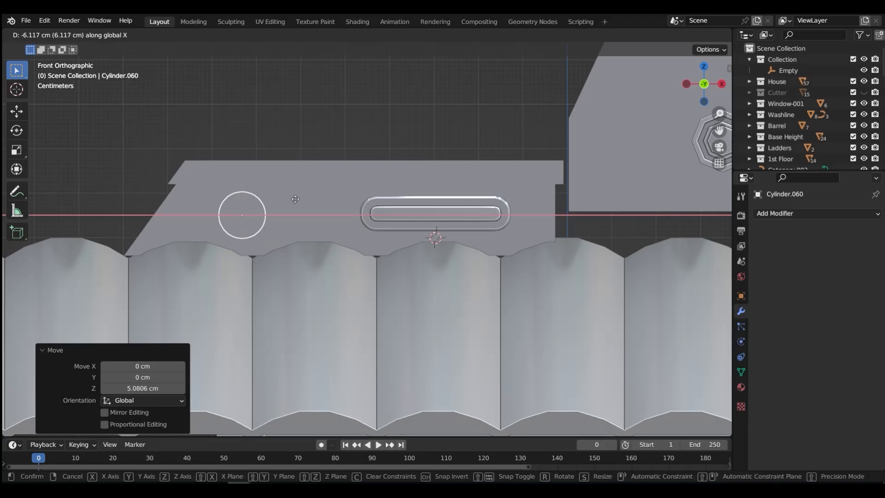
{"action": "left_click", "coordinate": [286, 201]}
{"action": "middle_click_drag", "start_coordinate": [286, 200], "coordinate": [350, 217]}
{"action": "key", "text": "g"}
{"action": "key", "text": "y"}
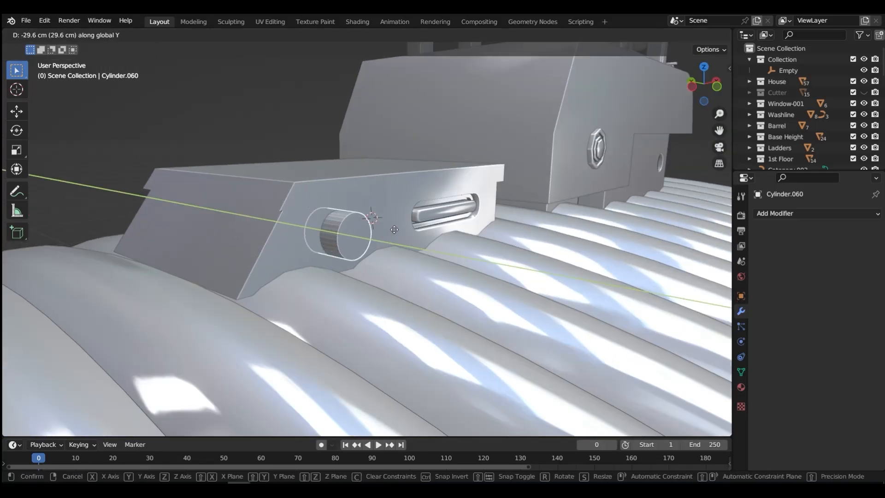
{"action": "left_click", "coordinate": [394, 229]}
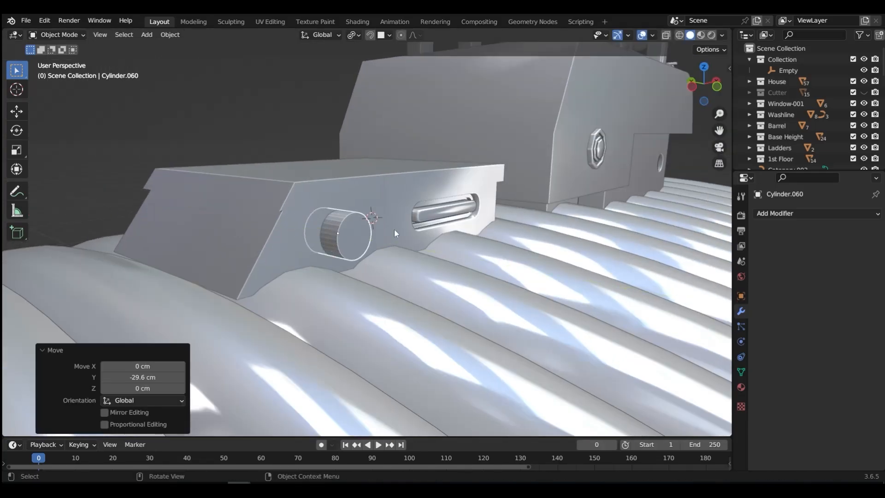
Step: Smooth the cylinder's shading while keeping its cap edges sharp, and apply its scale
{"action": "right_click", "coordinate": [353, 231]}
{"action": "left_click", "coordinate": [353, 231]}
{"action": "key", "text": "ctrl+a"}
{"action": "left_click", "coordinate": [353, 231]}
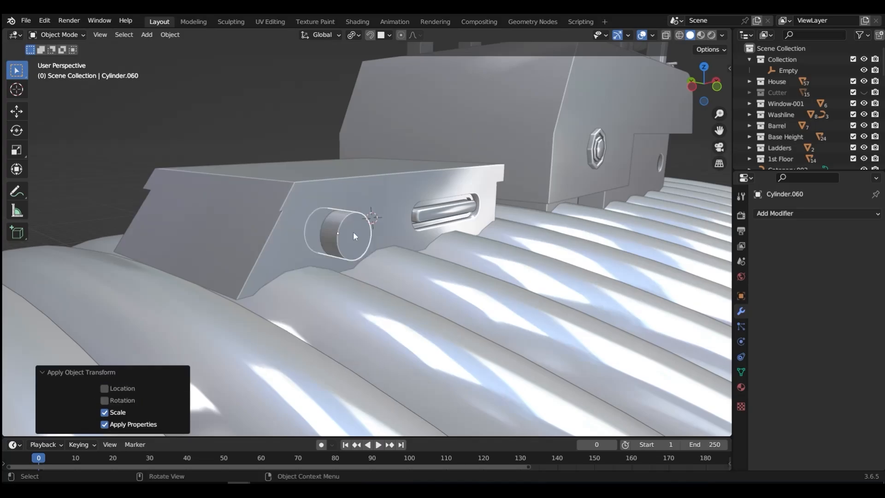
Step: Cut the cylinder out of the block with a Boolean Difference, apply the modifier, and delete the cutter
{"action": "mouse_move", "coordinate": [353, 231]}
{"action": "middle_mouse_down"}
{"action": "mouse_move", "coordinate": [399, 241]}
{"action": "mouse_move", "coordinate": [349, 221]}
{"action": "middle_mouse_up"}
{"action": "left_click", "coordinate": [330, 191], "text": "shift"}
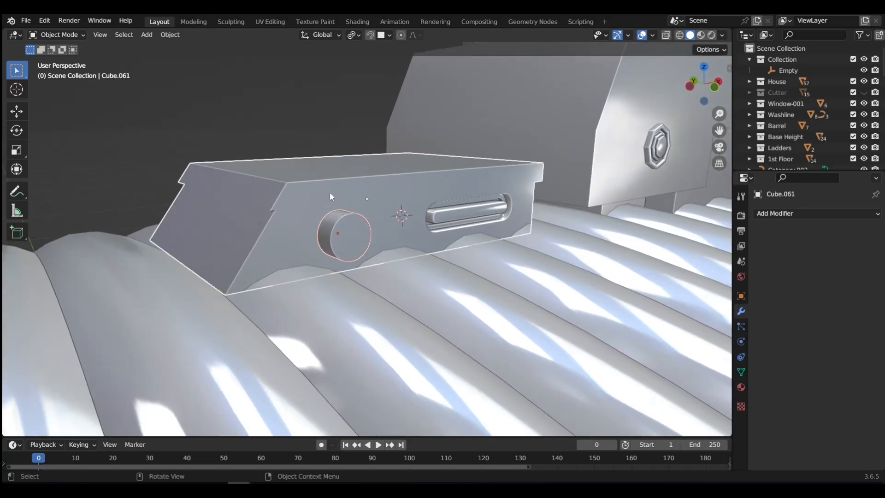
{"action": "key", "text": "ctrl+minus"}
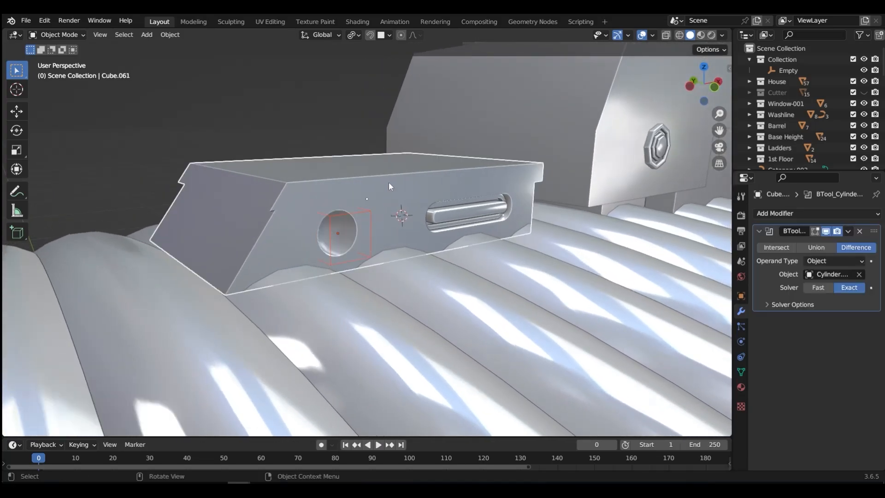
{"action": "key", "text": "ctrl+a"}
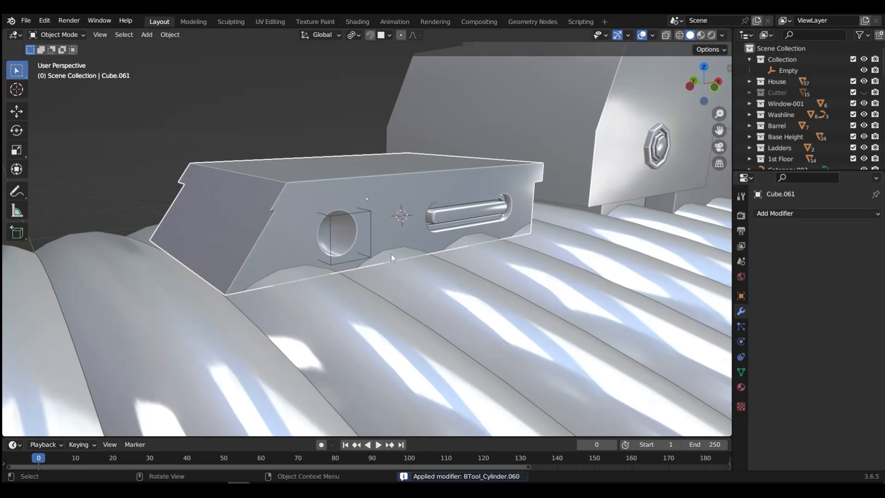
{"action": "left_click", "coordinate": [370, 231]}
{"action": "key", "text": "Delete"}
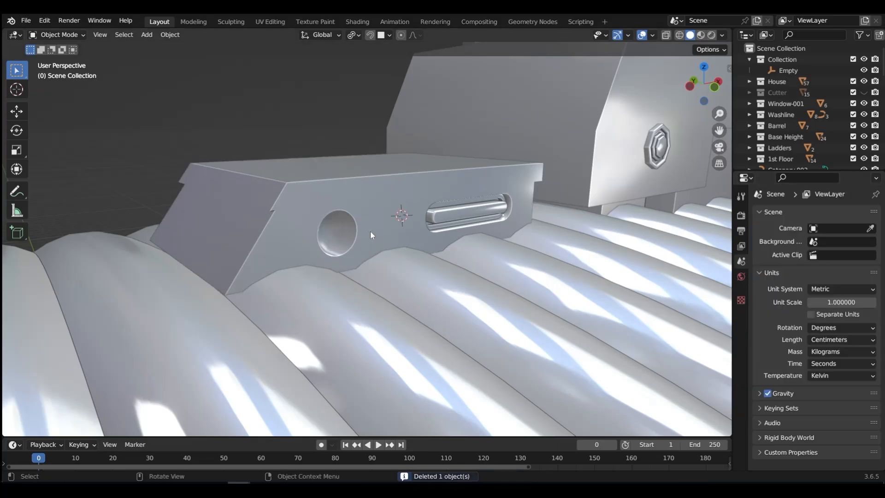
Step: Add evenly spaced, unshifted loop cuts around the inner wall of the block's round hole
{"action": "left_click", "coordinate": [355, 218]}
{"action": "key", "text": "Tab"}
{"action": "left_click", "coordinate": [341, 238]}
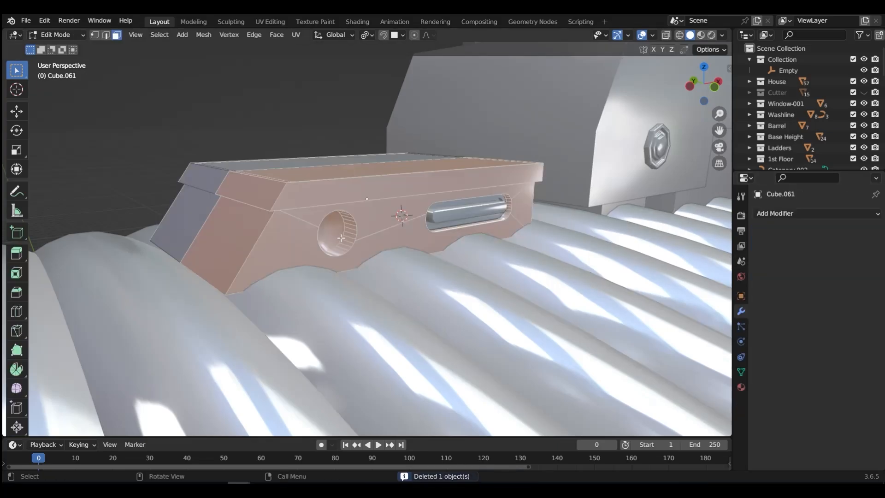
{"action": "key", "text": "ctrl+r"}
{"action": "scroll", "coordinate": [351, 236], "scroll_direction": "up", "scroll_amount": 1}
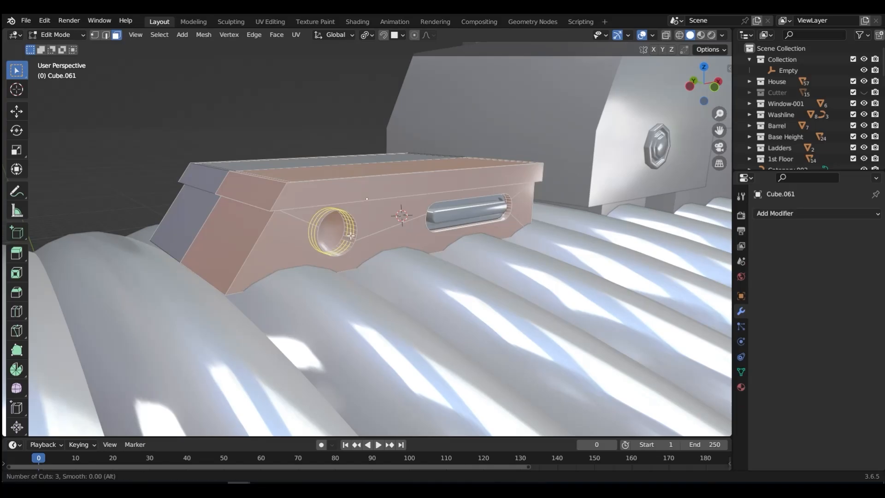
{"action": "scroll", "coordinate": [351, 235], "scroll_direction": "up", "scroll_amount": 1}
{"action": "left_click", "coordinate": [350, 236]}
{"action": "right_click", "coordinate": [350, 235]}
Step: Duplicate face loops of the round hole's inner wall in place, separate them into their own object, and select that object
{"action": "middle_click_drag", "start_coordinate": [351, 236], "coordinate": [339, 258]}
{"action": "key", "text": "ctrl+Tab"}
{"action": "left_click", "coordinate": [352, 277]}
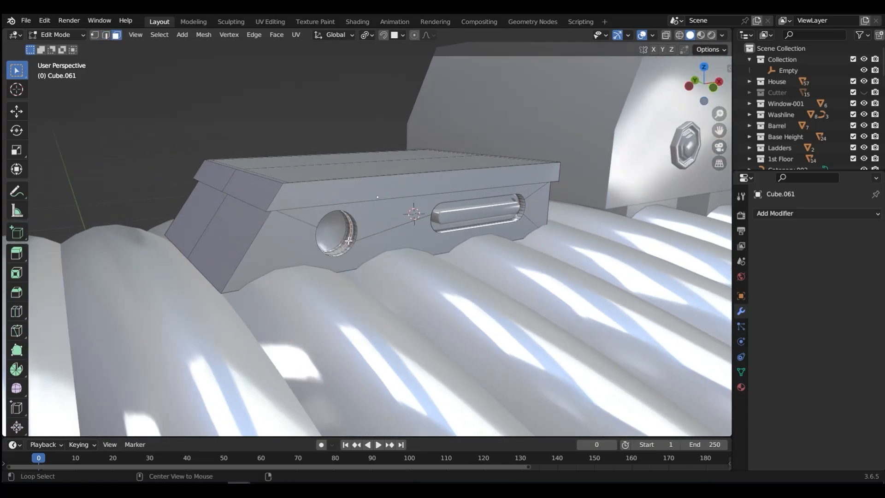
{"action": "key", "text": "shift+d"}
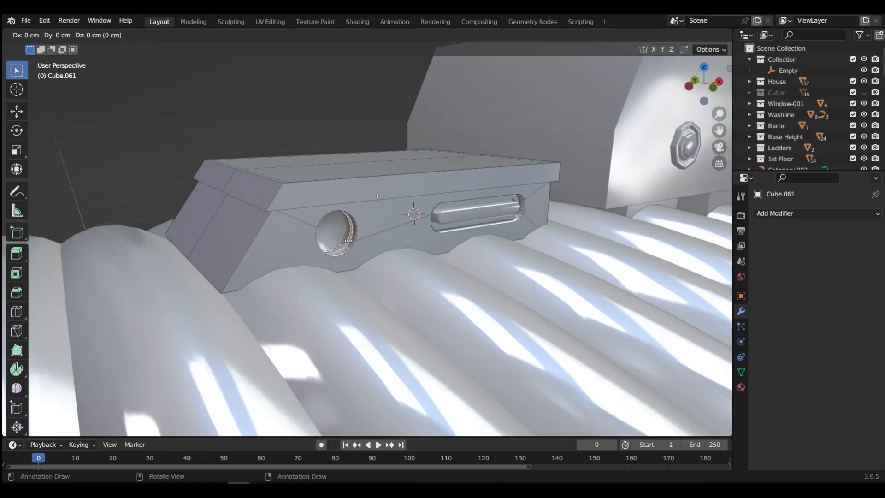
{"action": "key", "text": "Escape"}
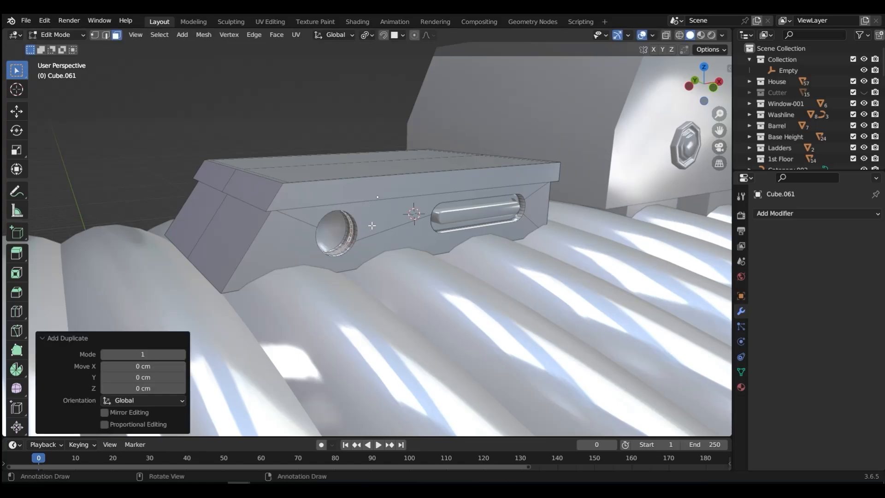
{"action": "key", "text": "p"}
{"action": "left_click", "coordinate": [371, 225]}
{"action": "key", "text": "Tab"}
{"action": "left_click", "coordinate": [375, 169]}
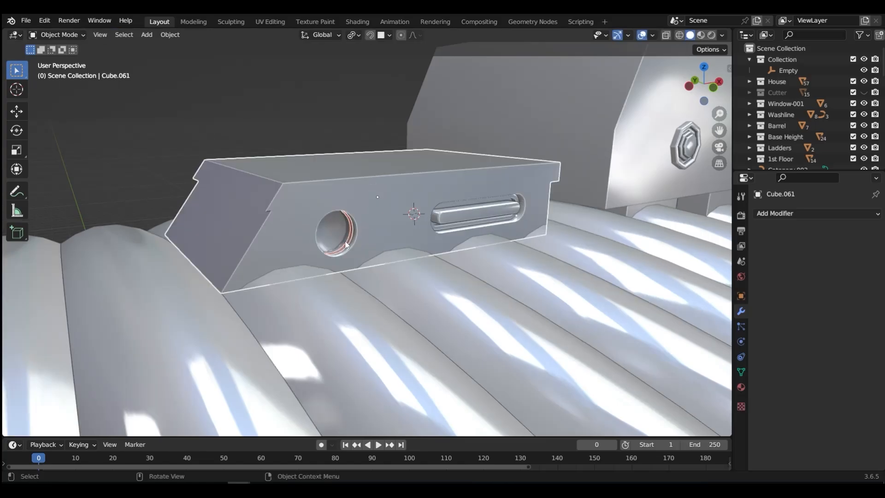
{"action": "left_click", "coordinate": [348, 240]}
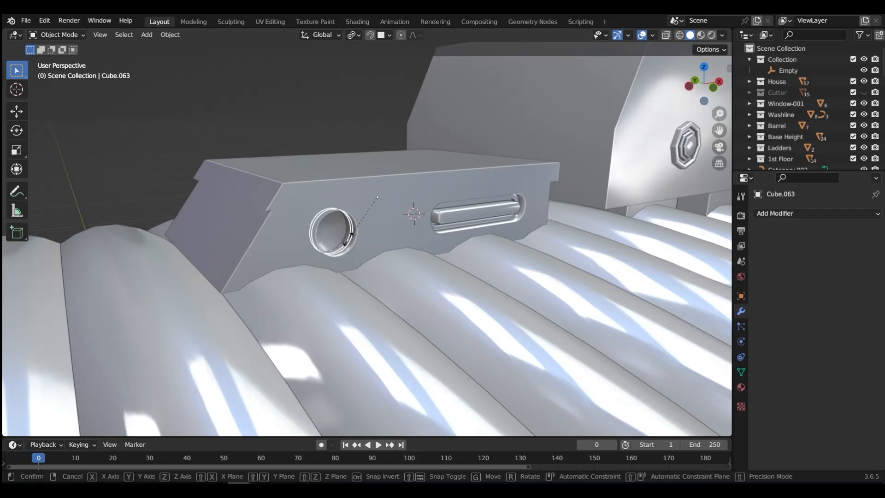
{"action": "key", "text": "s"}
{"action": "key", "text": "y"}
{"action": "key", "text": "Escape"}
Step: Set the separated ring object's origin to its geometry and scale it along the global Y axis
{"action": "key", "text": "ctrl+shift+alt+c"}
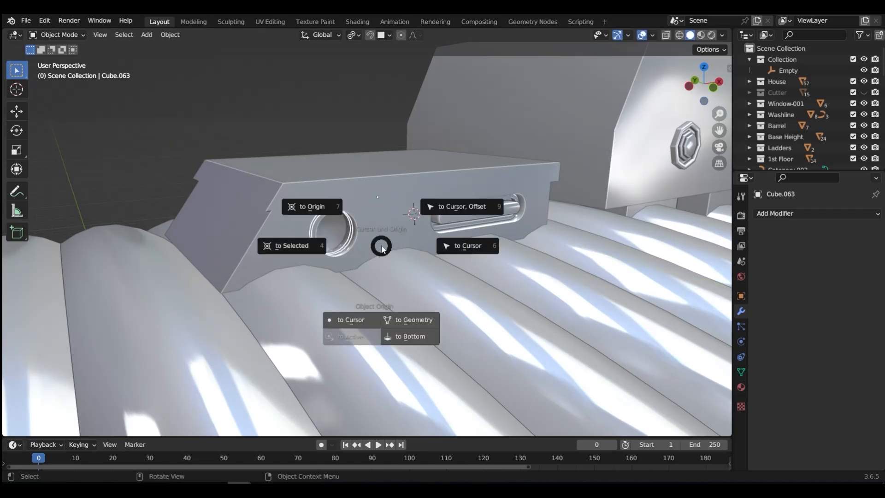
{"action": "left_click", "coordinate": [409, 318]}
{"action": "key", "text": "s"}
{"action": "key", "text": "y"}
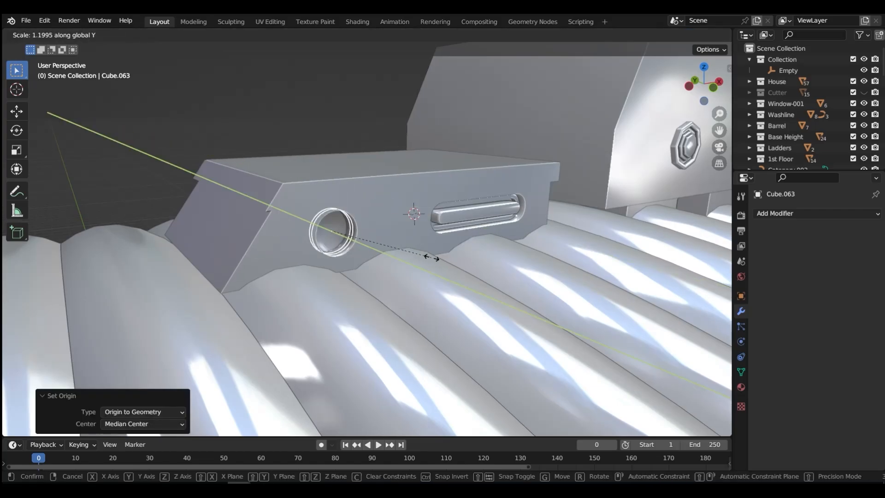
{"action": "left_click", "coordinate": [262, 355]}
Step: Isolate the open cylinder and fill its open rim to cap the end
{"action": "key", "text": "KP_Divide"}
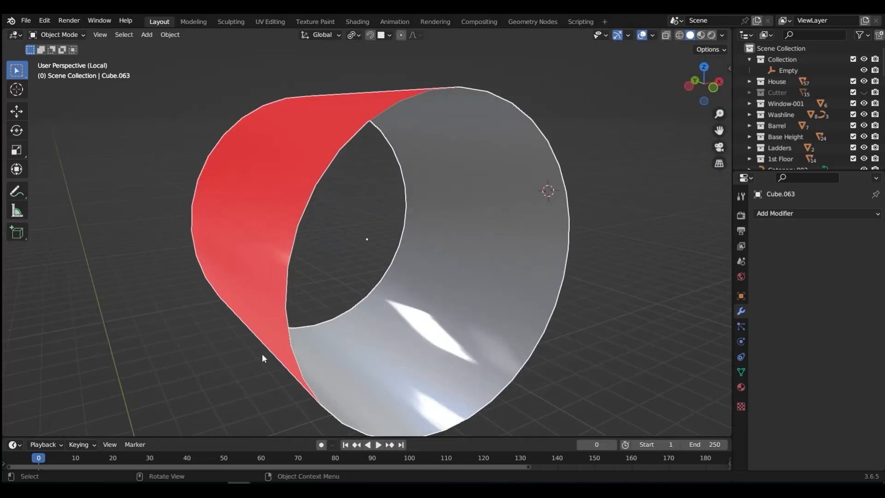
{"action": "key", "text": "ctrl+Tab"}
{"action": "left_click", "coordinate": [339, 319]}
{"action": "left_click", "coordinate": [326, 170], "text": "alt"}
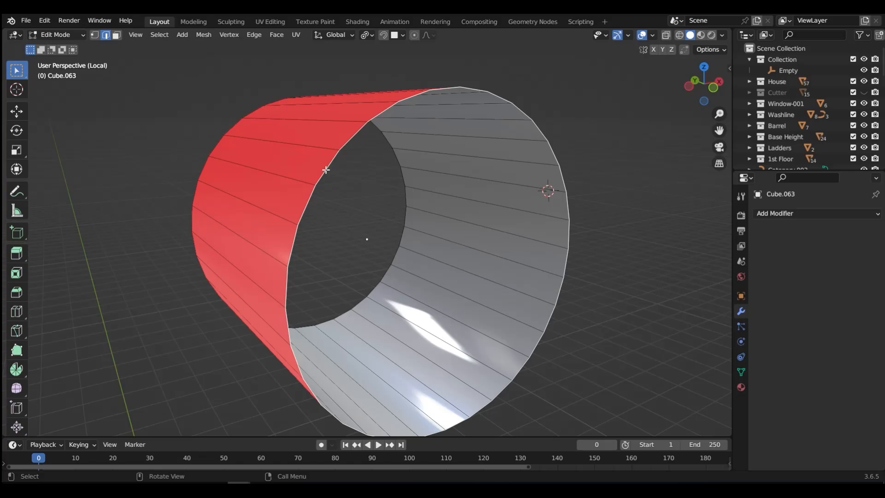
{"action": "key", "text": "f"}
{"action": "middle_click_drag", "start_coordinate": [326, 170], "coordinate": [352, 225]}
{"action": "scroll", "coordinate": [336, 225], "scroll_direction": "down", "scroll_amount": 5}
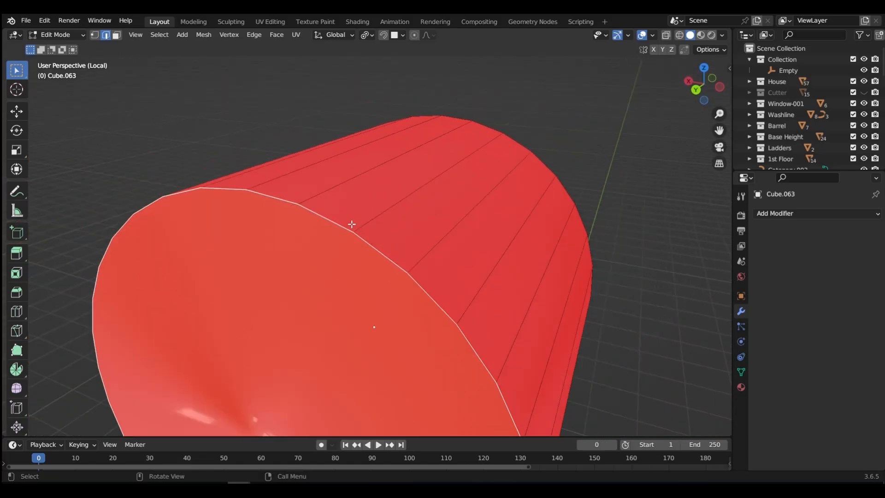
Step: Select the whole cylinder mesh, recalculate its normals to face outward, and switch to edge selection
{"action": "key", "text": "3"}
{"action": "key", "text": "a"}
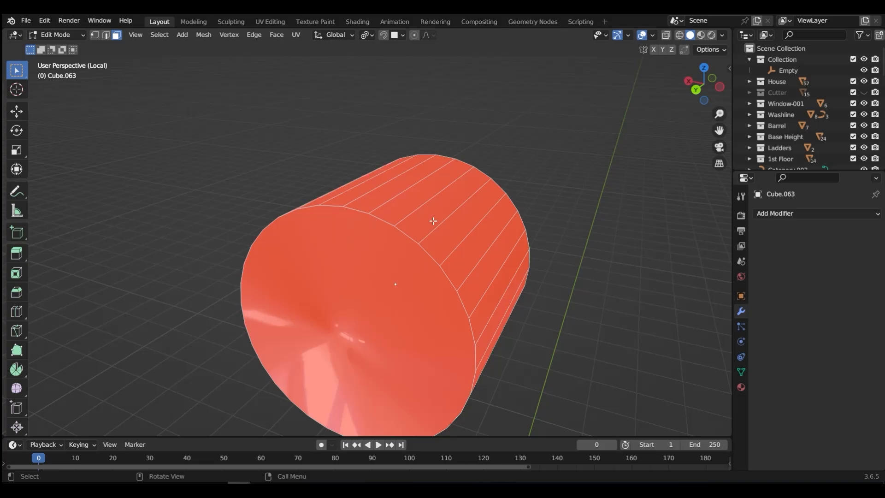
{"action": "key", "text": "shift+n"}
{"action": "key", "text": "Tab"}
{"action": "left_click", "coordinate": [433, 288]}
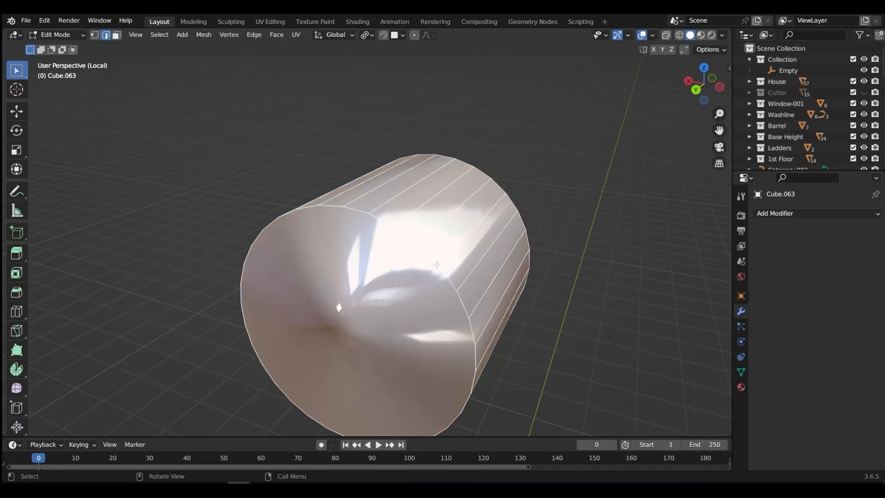
Step: Bevel the edge loops at both ends of the cylinder with a 0.7 cm width and one segment
{"action": "middle_click_drag", "start_coordinate": [436, 265], "coordinate": [318, 259]}
{"action": "key", "text": "alt+a"}
{"action": "left_click", "coordinate": [528, 257], "text": "alt"}
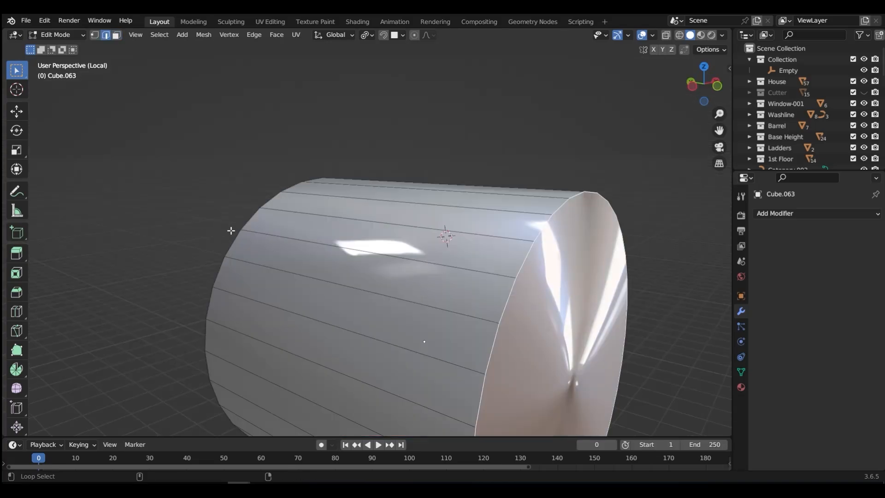
{"action": "left_click", "coordinate": [253, 218], "text": "alt"}
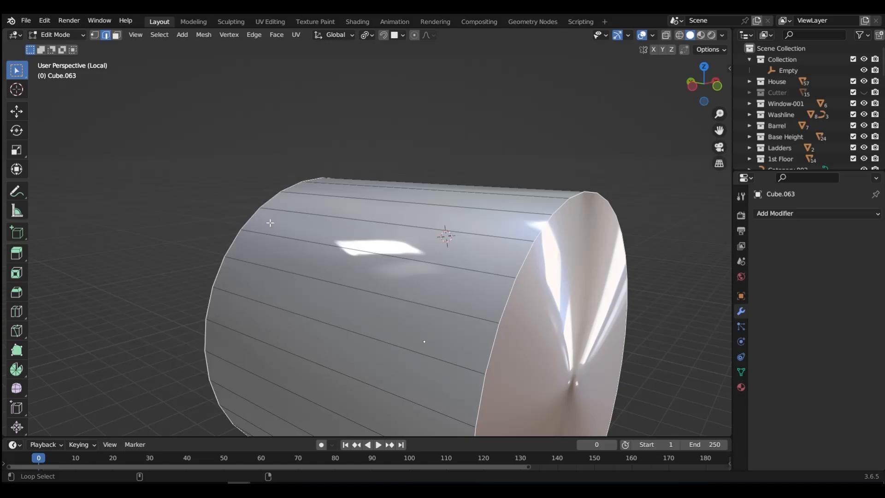
{"action": "key", "text": "ctrl+b"}
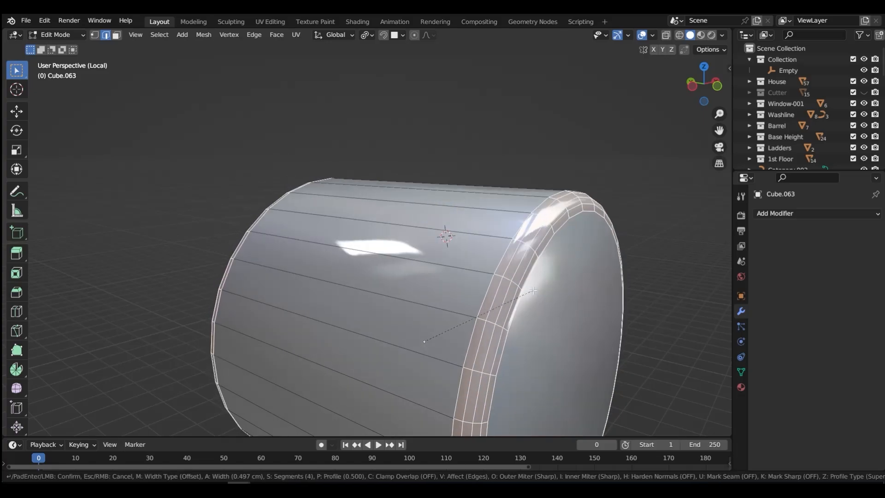
{"action": "scroll", "coordinate": [534, 290], "scroll_direction": "down", "scroll_amount": 3}
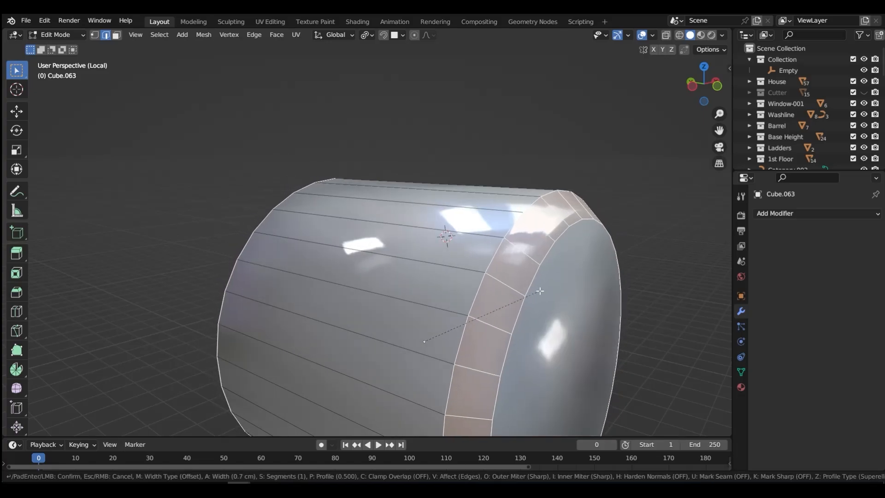
{"action": "left_click", "coordinate": [540, 290]}
Step: Inset the cylinder's front cap face by about 0.48 cm and extrude it inward to form a recess
{"action": "middle_click_drag", "start_coordinate": [539, 291], "coordinate": [317, 220]}
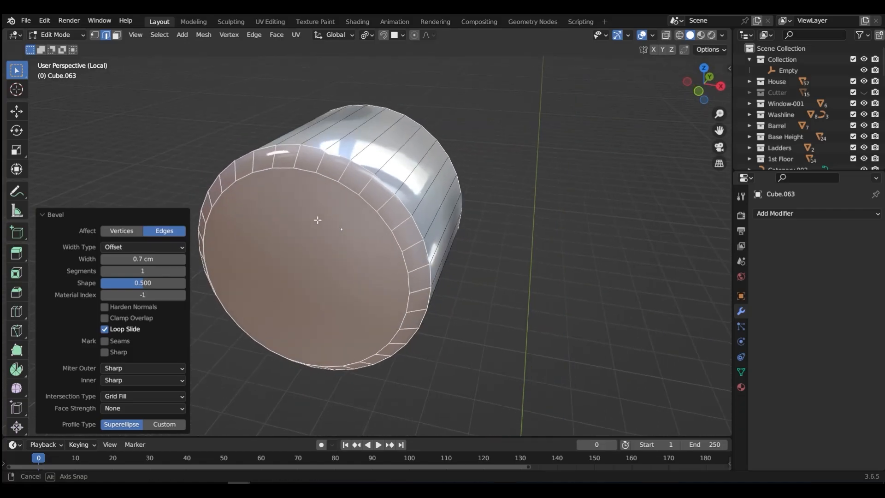
{"action": "key", "text": "ctrl+Tab"}
{"action": "left_click", "coordinate": [363, 237]}
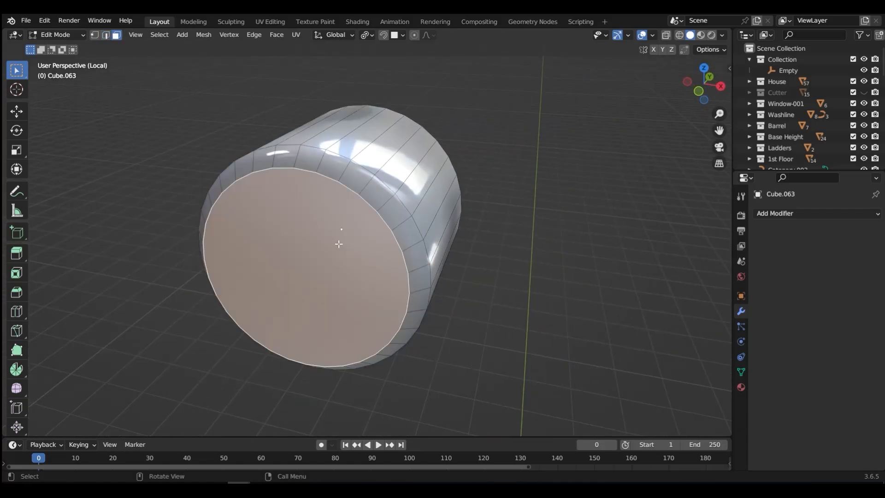
{"action": "key", "text": "i"}
{"action": "left_click", "coordinate": [335, 236]}
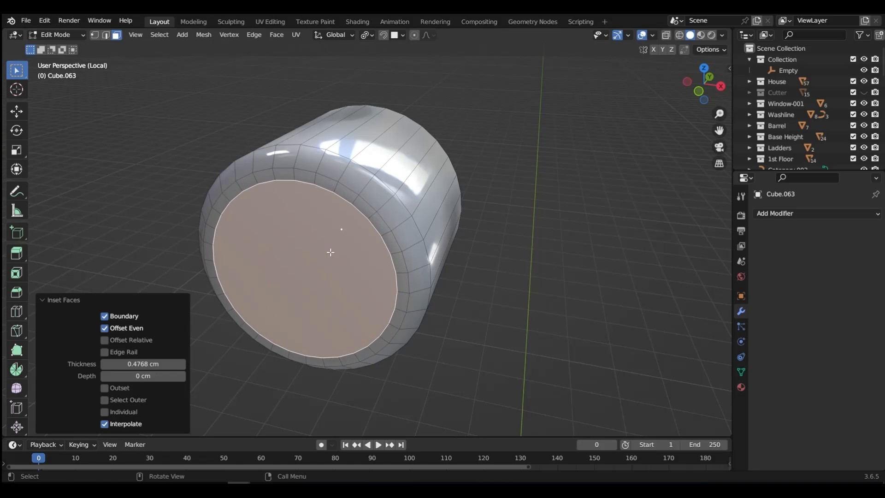
{"action": "key", "text": "e"}
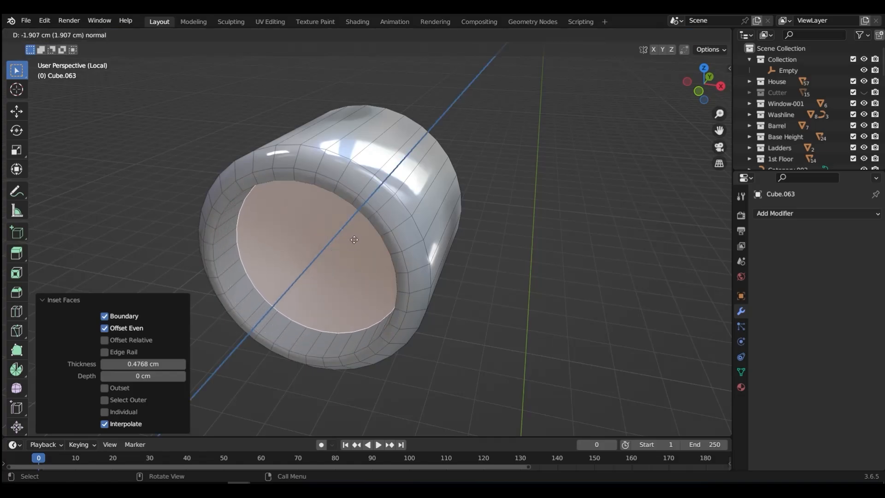
{"action": "left_click", "coordinate": [354, 239]}
Step: Inset the recessed face by about 0.64 cm and extrude it outward about 3.9 cm as a round plug
{"action": "key", "text": "i"}
{"action": "left_click", "coordinate": [342, 247]}
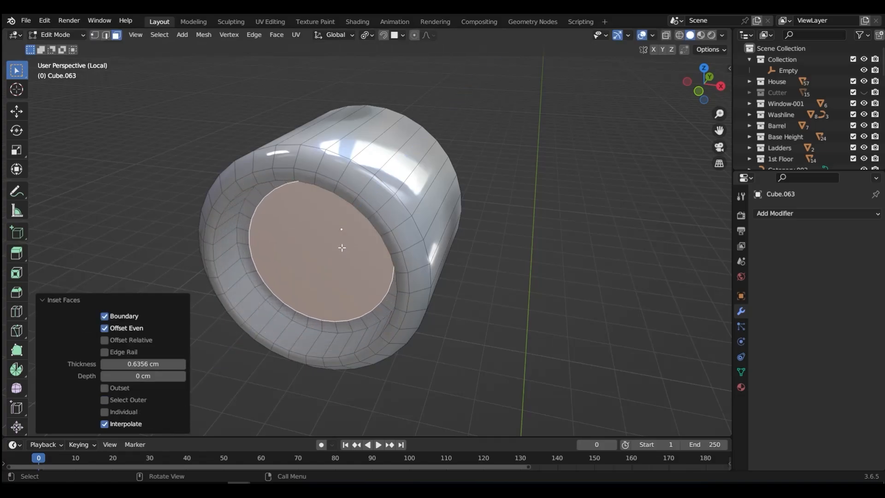
{"action": "key", "text": "e"}
{"action": "left_click", "coordinate": [303, 278]}
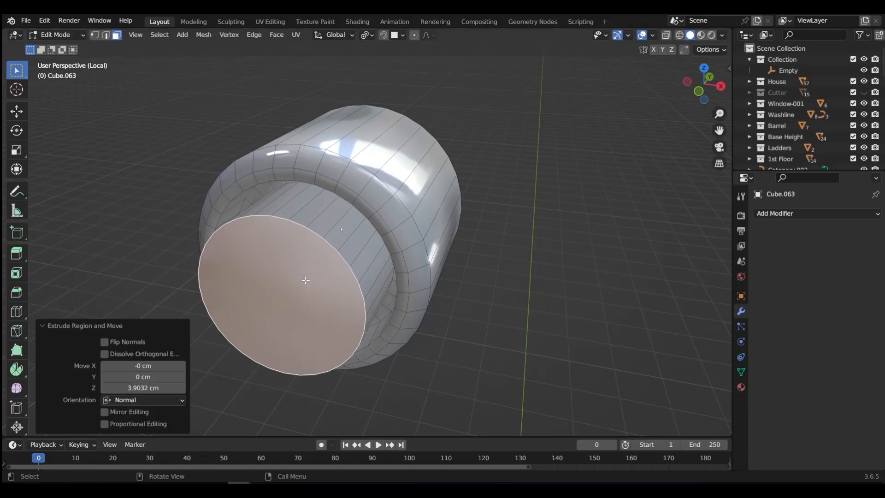
Step: Bevel the plug's front rim edge about 0.63 cm wide with four segments
{"action": "key", "text": "Tab"}
{"action": "left_click", "coordinate": [324, 348]}
{"action": "key", "text": "ctrl+b"}
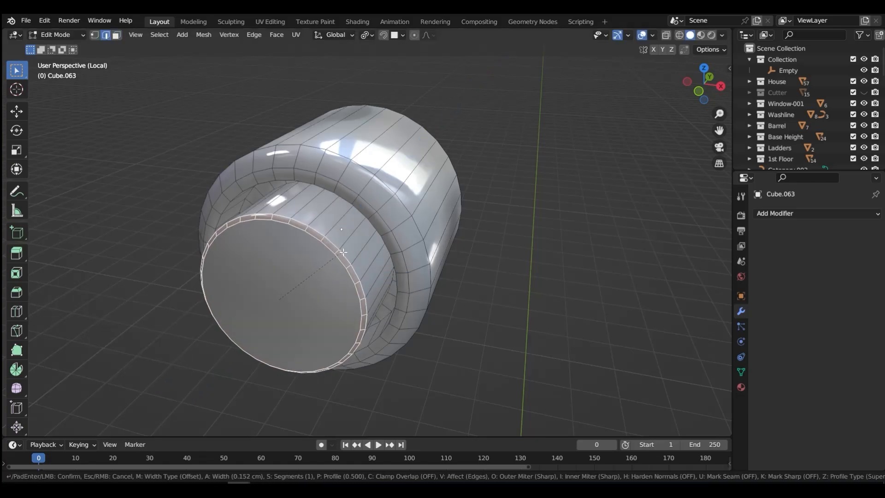
{"action": "scroll", "coordinate": [351, 248], "scroll_direction": "up", "scroll_amount": 2}
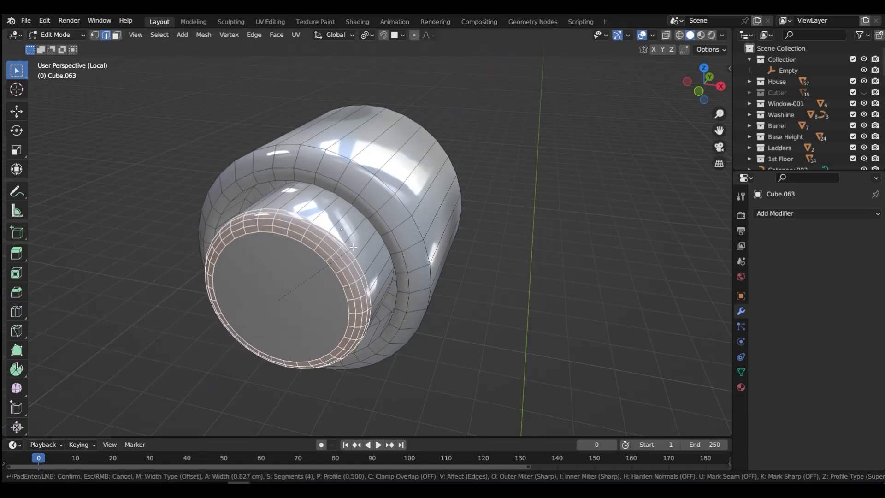
{"action": "left_click", "coordinate": [353, 248]}
Step: Apply auto smooth shading at 30° to the round fitting and return to the full scene
{"action": "key", "text": "Tab"}
{"action": "left_click", "coordinate": [350, 189]}
{"action": "right_click", "coordinate": [372, 220]}
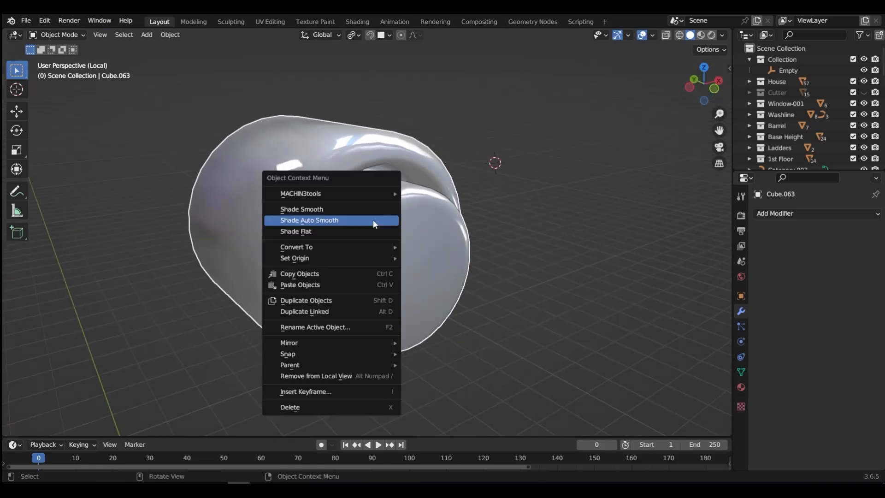
{"action": "left_click", "coordinate": [373, 220]}
{"action": "middle_click_drag", "start_coordinate": [402, 217], "coordinate": [313, 214]}
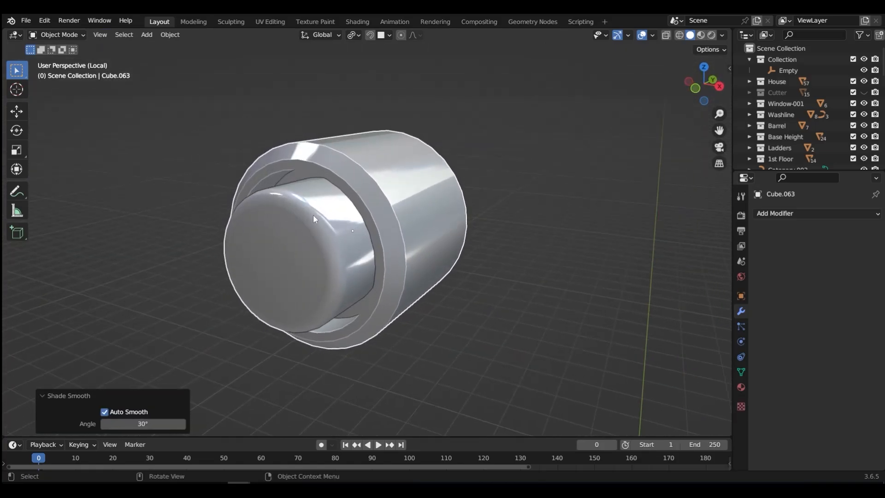
{"action": "key", "text": "KP_Divide"}
{"action": "middle_click_drag", "start_coordinate": [212, 112], "coordinate": [346, 201]}
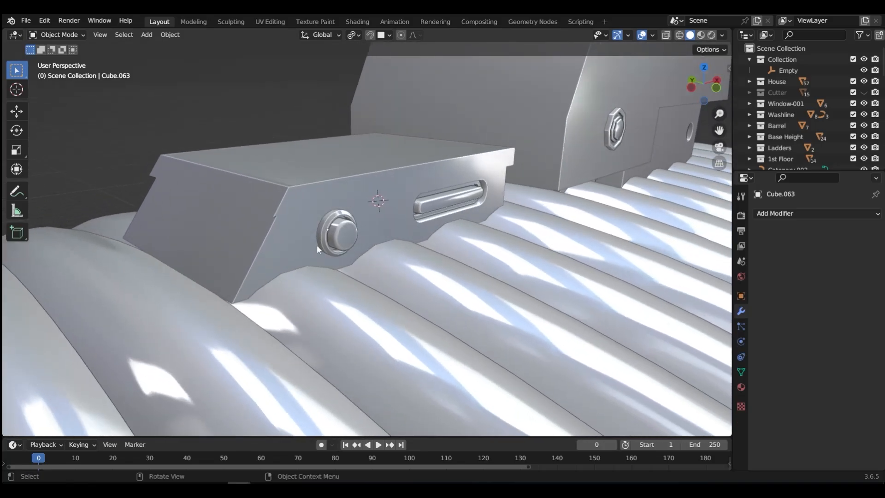
Step: Isolate the holed block, symmetrize its whole mesh to carry the cutouts to the opposite side, and return to object mode in the full scene
{"action": "left_click", "coordinate": [305, 242]}
{"action": "key", "text": "KP_Divide"}
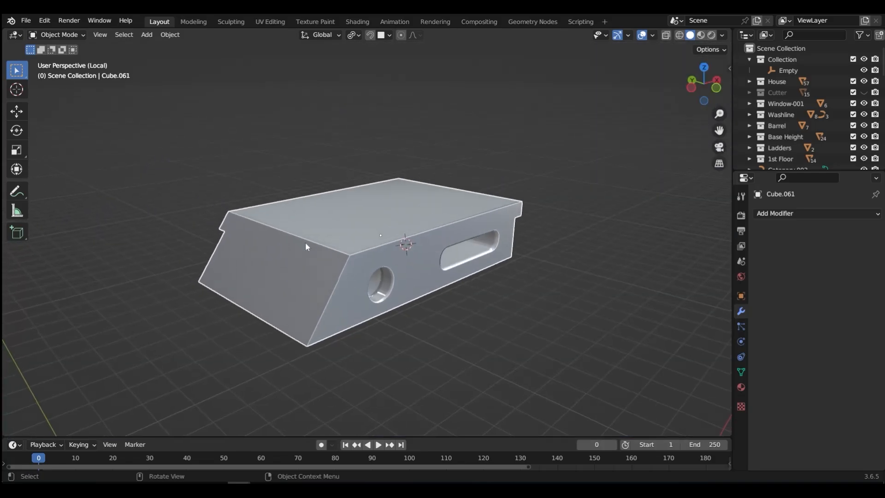
{"action": "key", "text": "Tab"}
{"action": "left_click", "coordinate": [414, 262]}
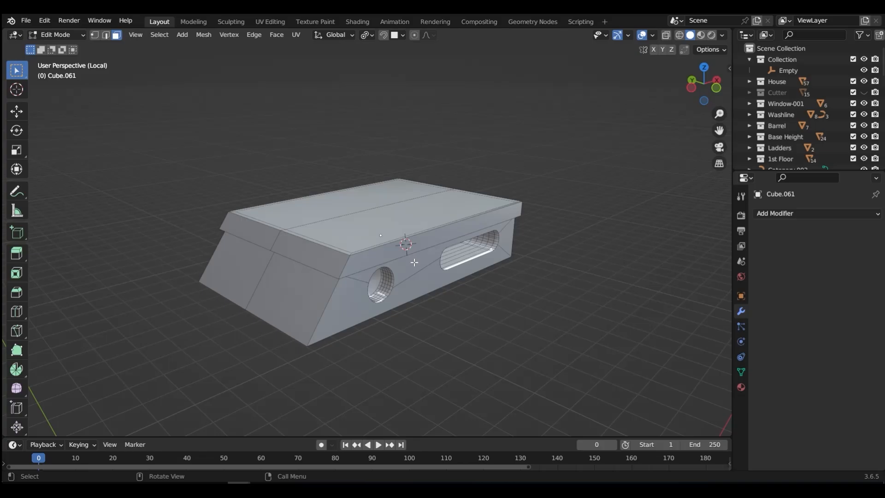
{"action": "key", "text": "a"}
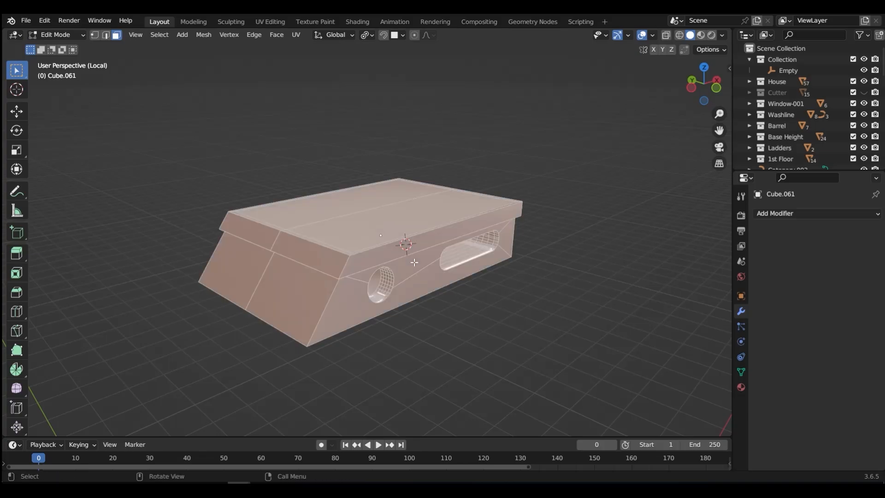
{"action": "key", "text": "alt+x"}
{"action": "mouse_move", "coordinate": [340, 226]}
{"action": "middle_mouse_down"}
{"action": "mouse_move", "coordinate": [424, 219]}
{"action": "mouse_move", "coordinate": [298, 217]}
{"action": "mouse_move", "coordinate": [333, 224]}
{"action": "middle_mouse_up"}
{"action": "key", "text": "ctrl+Tab"}
{"action": "left_click", "coordinate": [377, 184]}
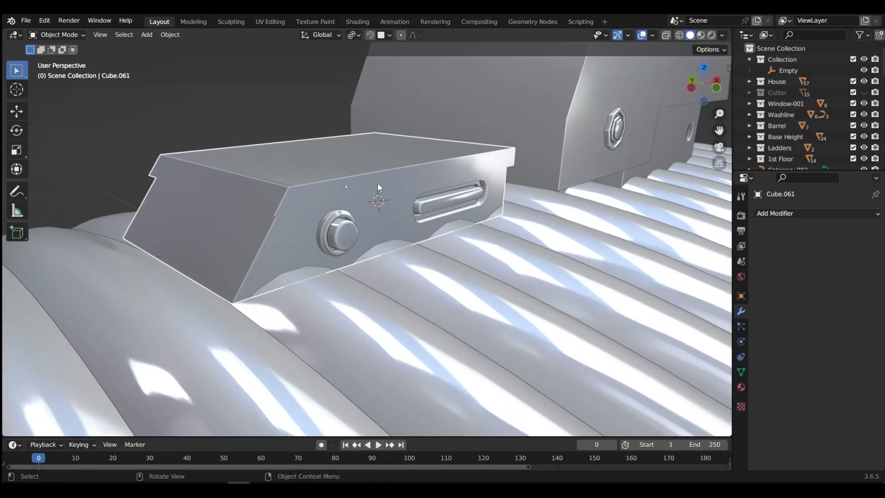
Step: Mirror the round fitting along Y with bisect and flip, using the block as mirror object, and apply the modifier
{"action": "left_click", "coordinate": [338, 232]}
{"action": "middle_click_drag", "start_coordinate": [338, 232], "coordinate": [327, 226]}
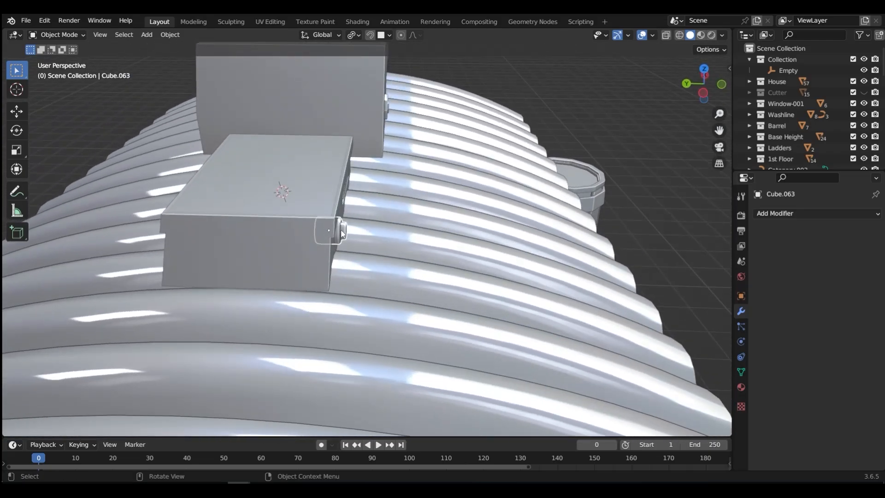
{"action": "key", "text": "ctrl+m"}
{"action": "left_click", "coordinate": [317, 232]}
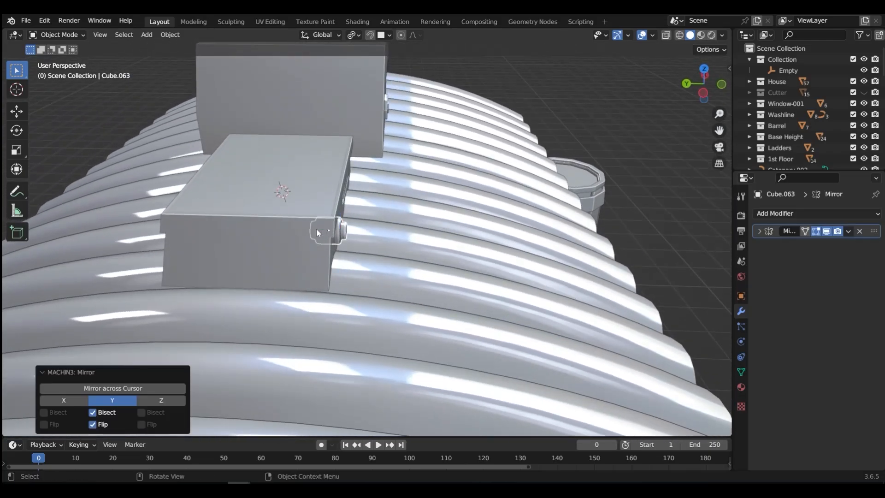
{"action": "left_click", "coordinate": [759, 231]}
{"action": "left_click", "coordinate": [859, 288]}
{"action": "left_click", "coordinate": [272, 176]}
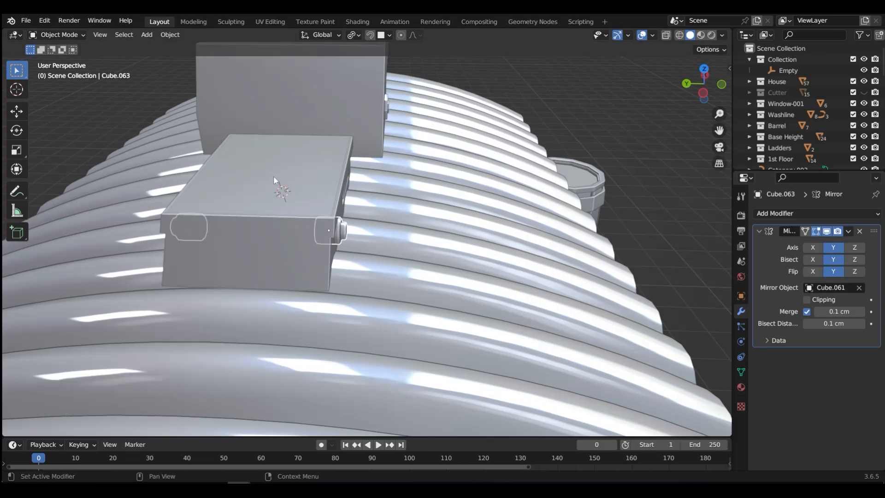
{"action": "middle_click_drag", "start_coordinate": [273, 175], "coordinate": [198, 198]}
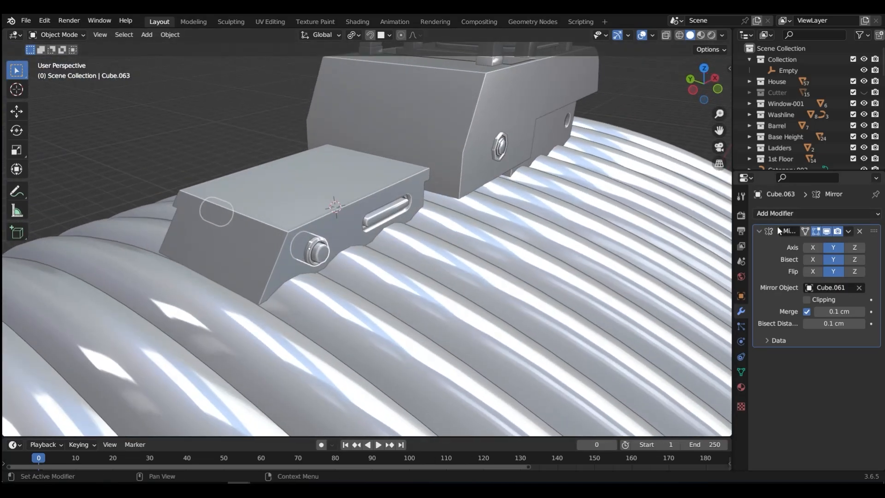
{"action": "key", "text": "ctrl+a"}
Step: Select both inner top faces of the block and extrude them down about 1.26 cm to recess the top panel
{"action": "middle_click_drag", "start_coordinate": [282, 176], "coordinate": [333, 189]}
{"action": "scroll", "coordinate": [333, 189], "scroll_direction": "up", "scroll_amount": 5}
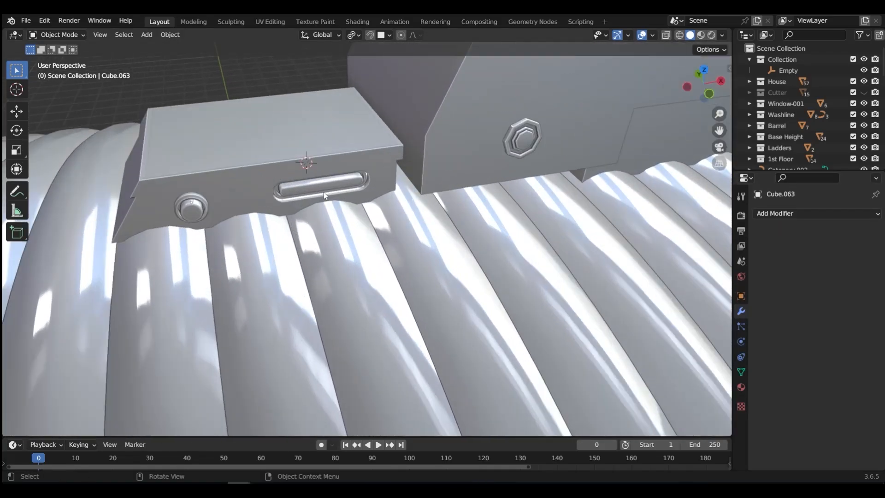
{"action": "key", "text": "Tab"}
{"action": "left_click", "coordinate": [383, 157]}
{"action": "key", "text": "Tab"}
{"action": "left_click", "coordinate": [330, 114]}
{"action": "key", "text": "Tab"}
{"action": "left_click", "coordinate": [330, 124]}
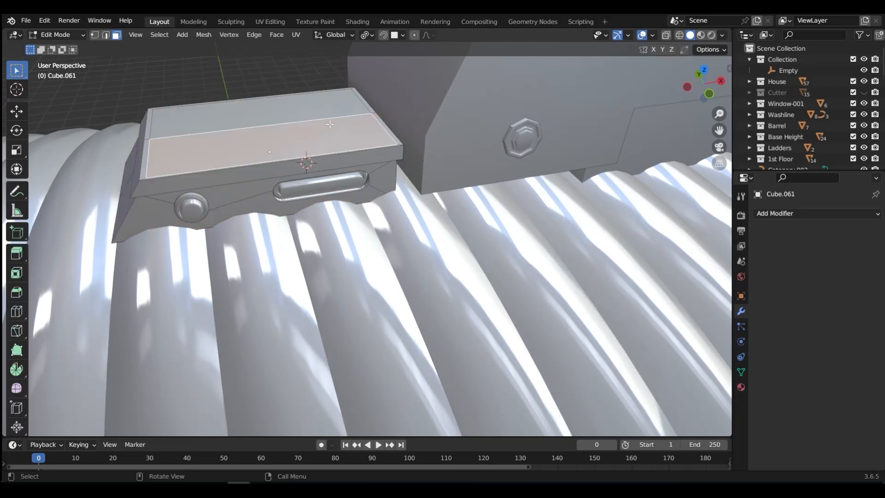
{"action": "left_click", "coordinate": [291, 109], "text": "shift"}
{"action": "key", "text": "e"}
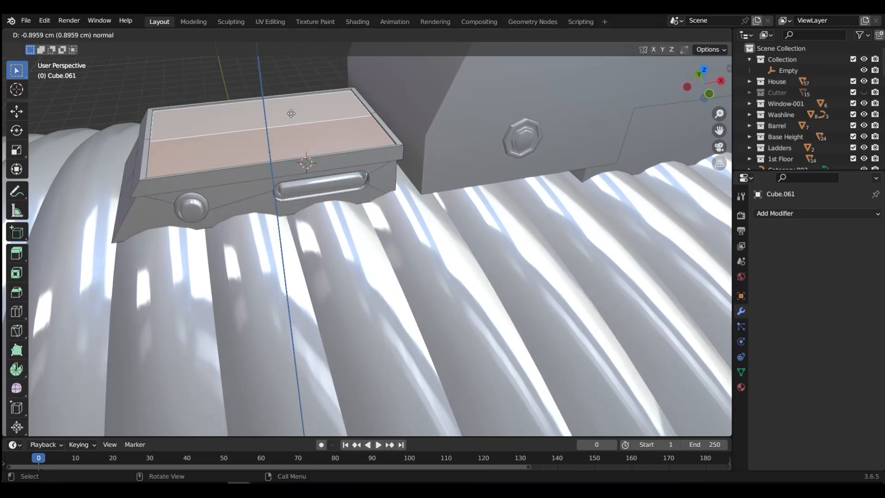
{"action": "left_click", "coordinate": [291, 114]}
{"action": "key", "text": "ctrl+Tab"}
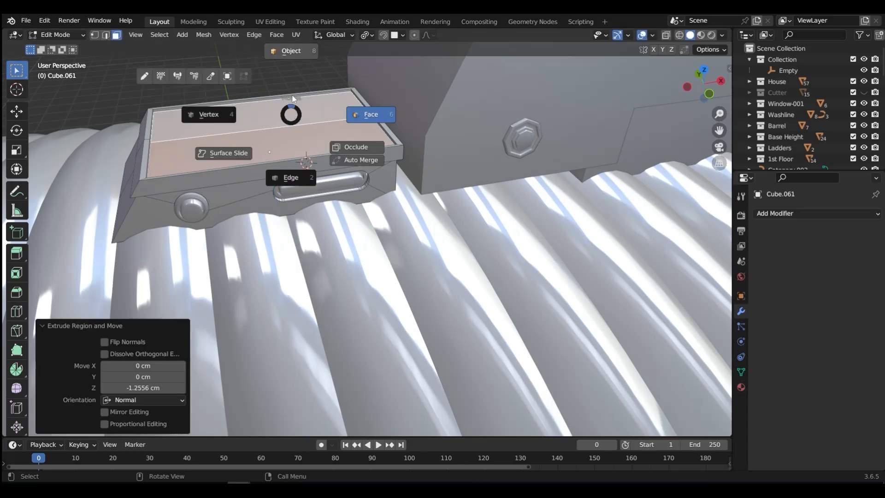
{"action": "middle_click_drag", "start_coordinate": [302, 111], "coordinate": [258, 198]}
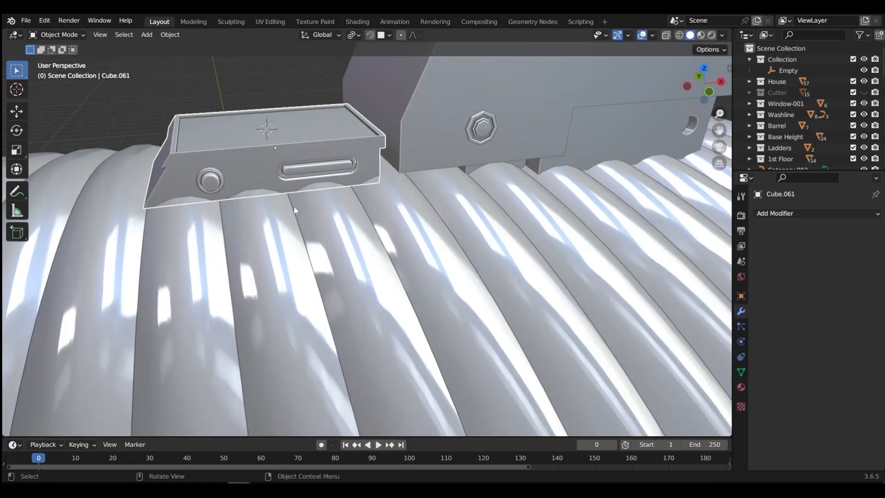
Step: Add a plane on the block's top panel and shrink it to a small square, scaling by 0.172 and again by 0.424
{"action": "key", "text": "shift+a"}
{"action": "left_click", "coordinate": [336, 216]}
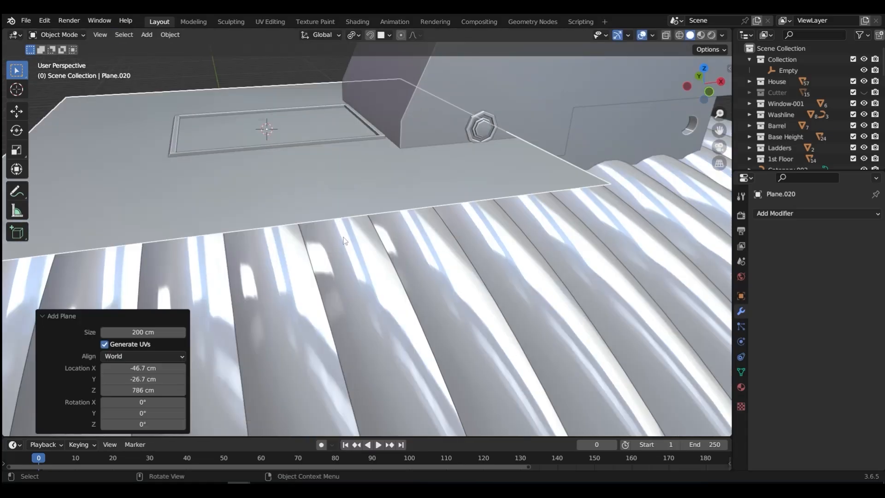
{"action": "key", "text": "s"}
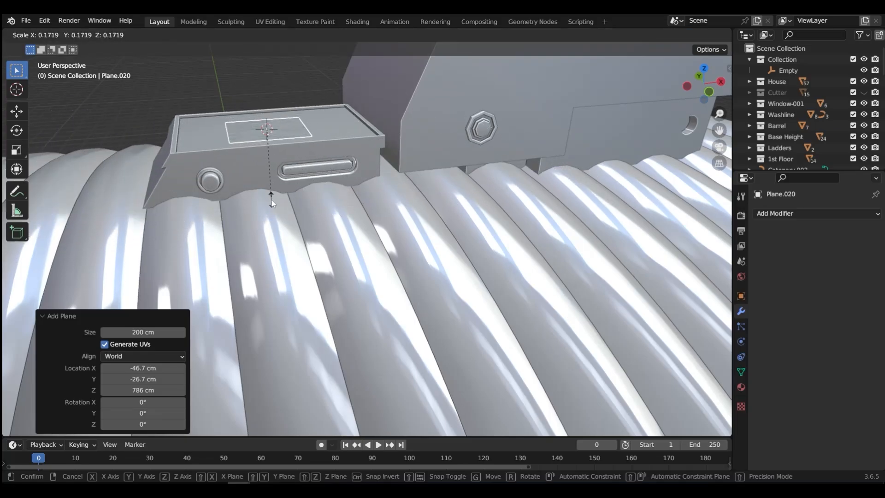
{"action": "left_click", "coordinate": [252, 184]}
{"action": "middle_click_drag", "start_coordinate": [252, 183], "coordinate": [538, 258]}
{"action": "key", "text": "s"}
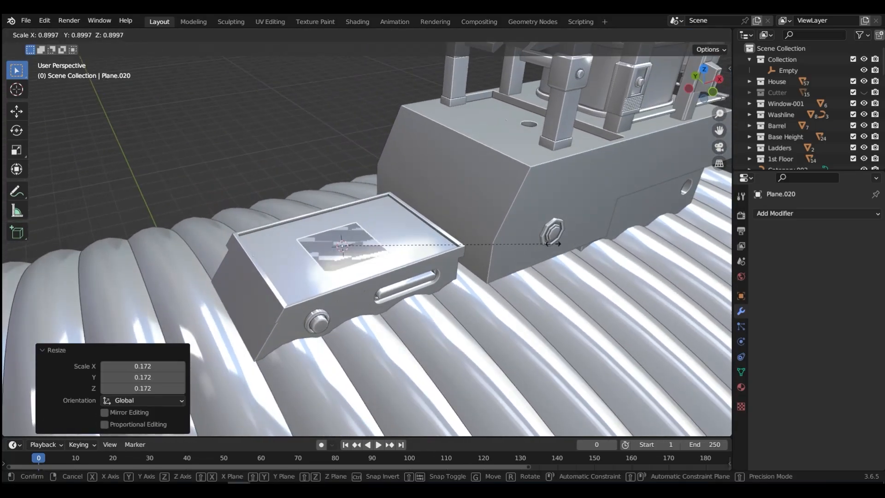
{"action": "left_click", "coordinate": [440, 259]}
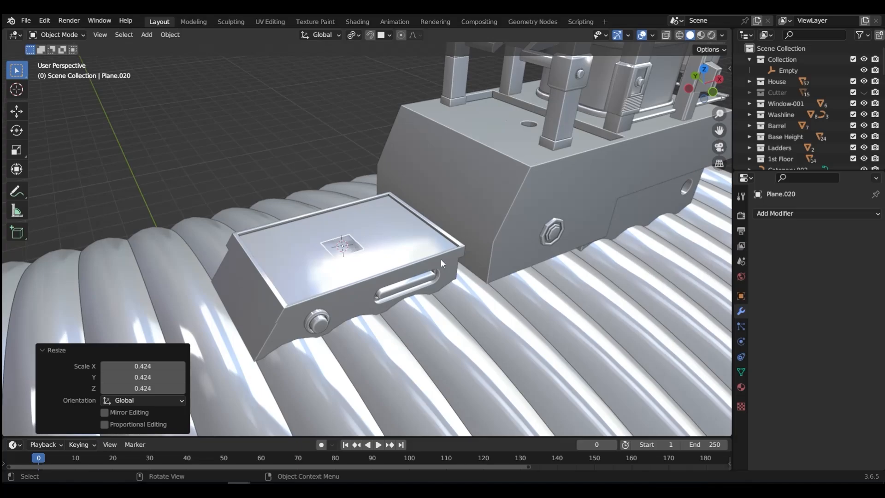
Step: Apply the small plane's scale and move it about 16.5 cm along the Y axis
{"action": "key", "text": "ctrl+a"}
{"action": "left_click", "coordinate": [440, 259]}
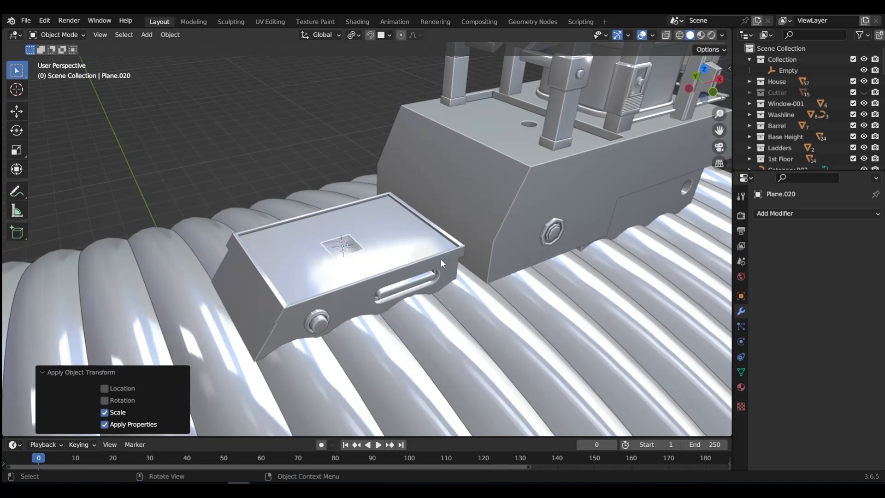
{"action": "key", "text": "g"}
{"action": "key", "text": "y"}
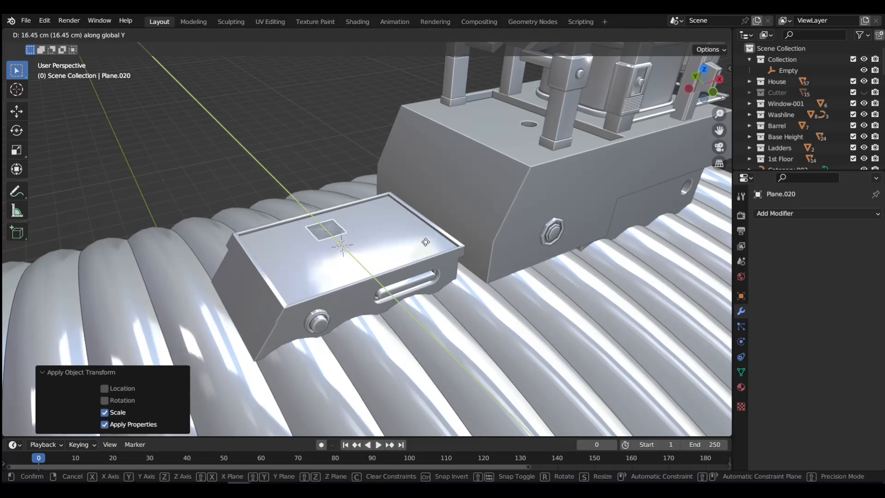
{"action": "left_click", "coordinate": [424, 242]}
Step: Extrude the plane's face up about 68.3 cm and raise its top another 50.5 cm along Z to form a tall post
{"action": "key", "text": "ctrl+Tab"}
{"action": "left_click", "coordinate": [344, 236]}
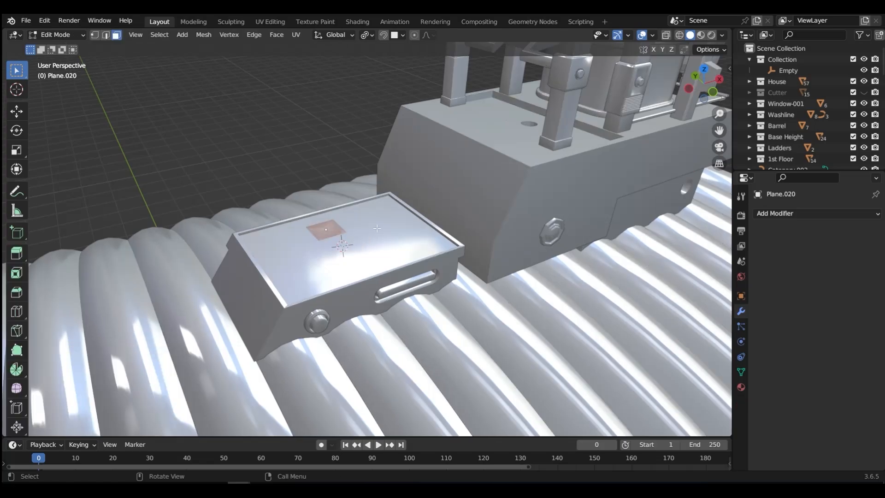
{"action": "key", "text": "e"}
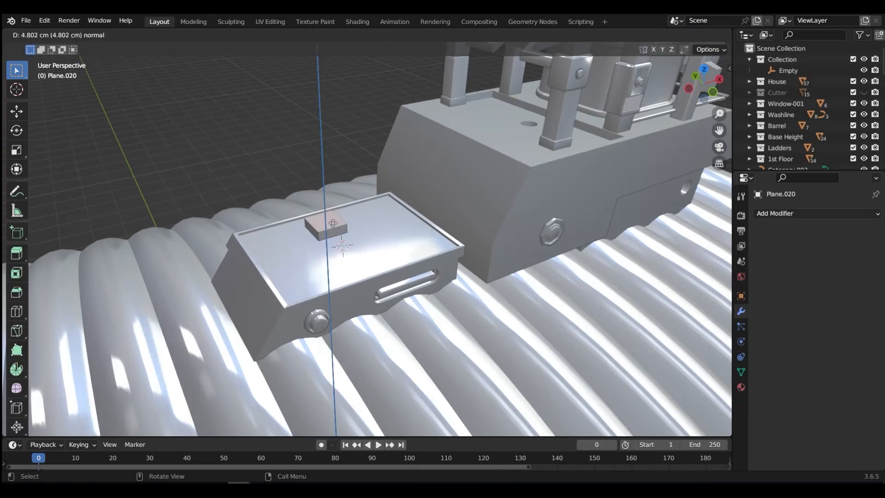
{"action": "left_click", "coordinate": [326, 86]}
{"action": "middle_click_drag", "start_coordinate": [325, 86], "coordinate": [363, 278]}
{"action": "key", "text": "g"}
{"action": "key", "text": "z"}
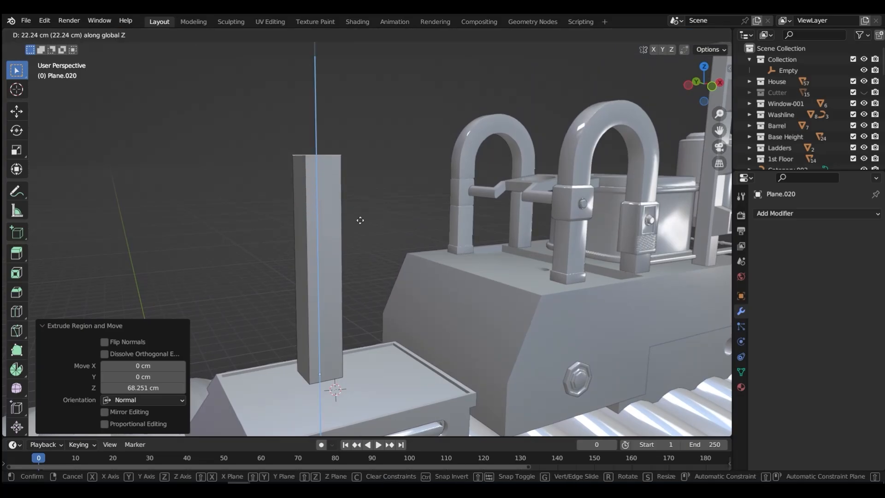
{"action": "left_click", "coordinate": [358, 149]}
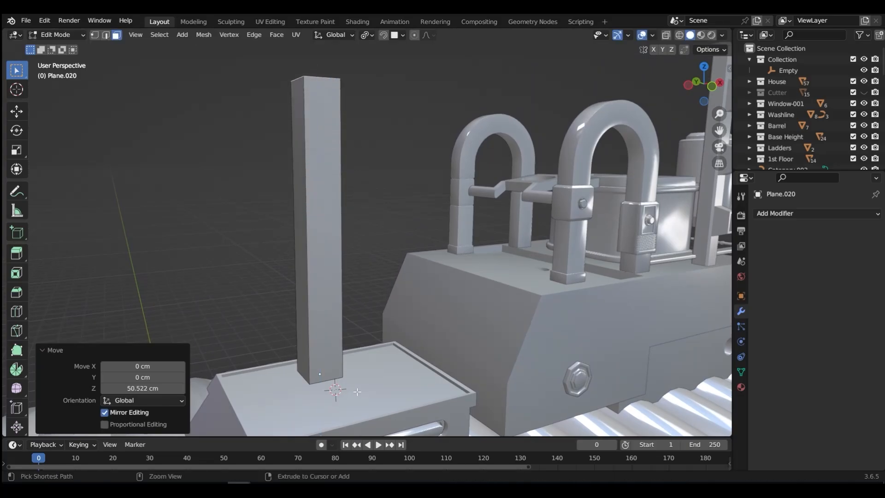
Step: Cut a loop near the post's base at factor 0.918, then extrude the bottom face band and fatten it about 4.24 cm into a collar
{"action": "key", "text": "ctrl+r"}
{"action": "left_click", "coordinate": [318, 231]}
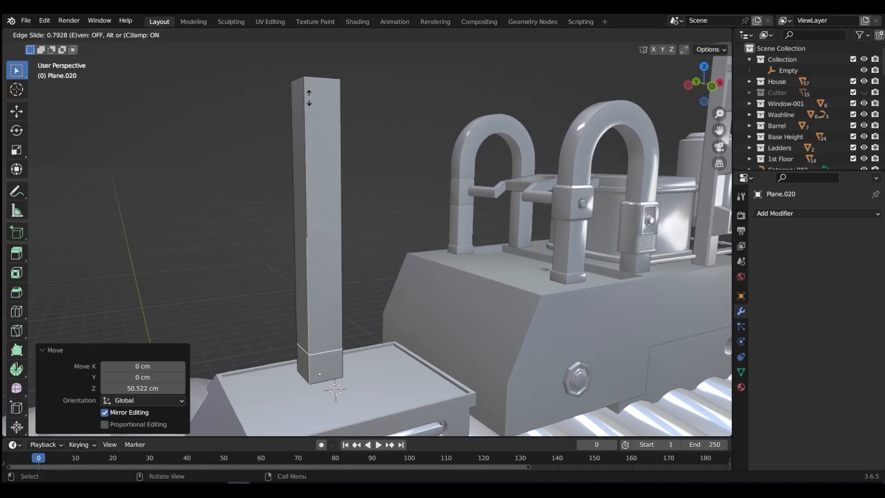
{"action": "left_click", "coordinate": [308, 114]}
{"action": "key", "text": "ctrl+Tab"}
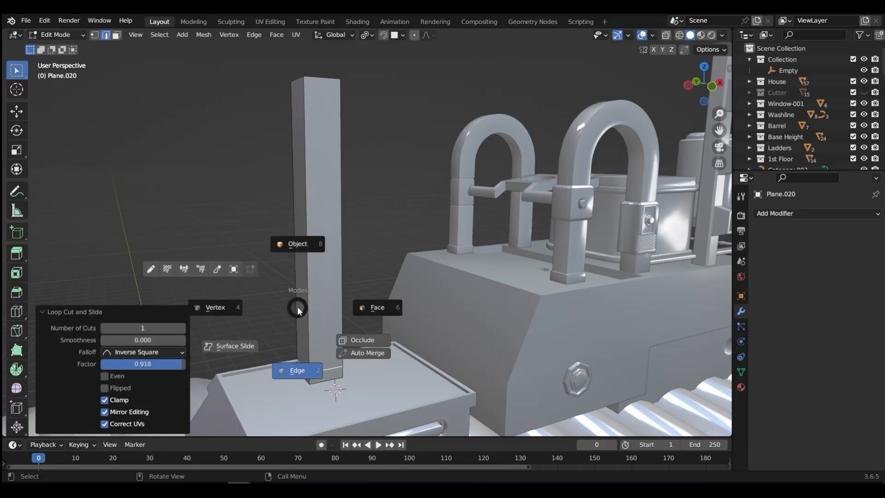
{"action": "left_click", "coordinate": [313, 380]}
{"action": "left_click", "coordinate": [310, 379], "text": "alt"}
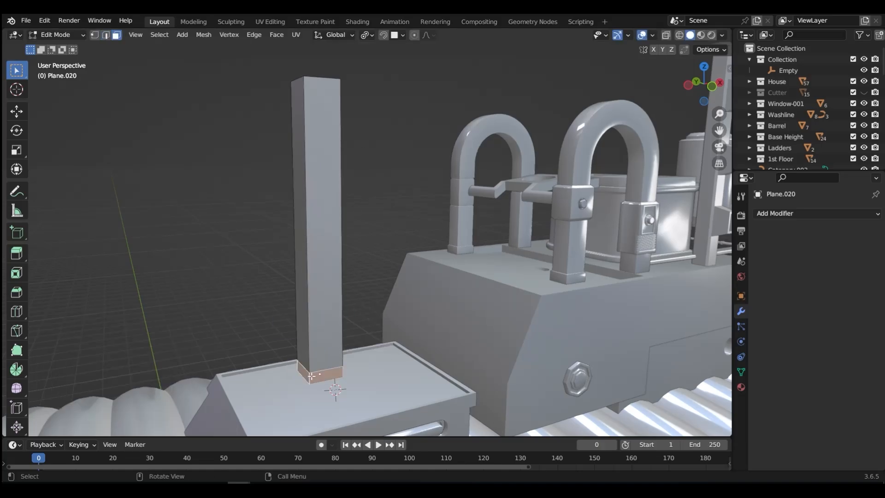
{"action": "key", "text": "e"}
{"action": "right_click", "coordinate": [361, 362]}
{"action": "key", "text": "alt+s"}
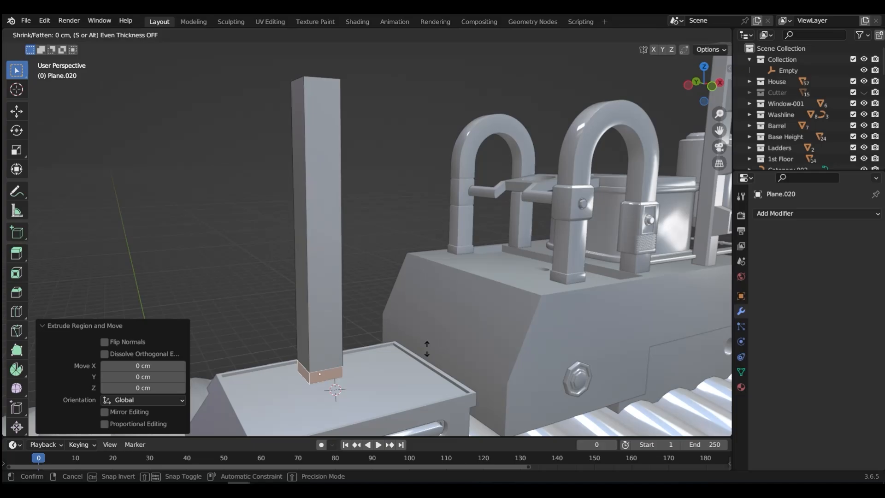
{"action": "left_click", "coordinate": [444, 343]}
Step: Select the base collar's vertical corner edges and bevel them into rounded corners
{"action": "middle_click_drag", "start_coordinate": [444, 344], "coordinate": [245, 380]}
{"action": "key", "text": "ctrl+Tab"}
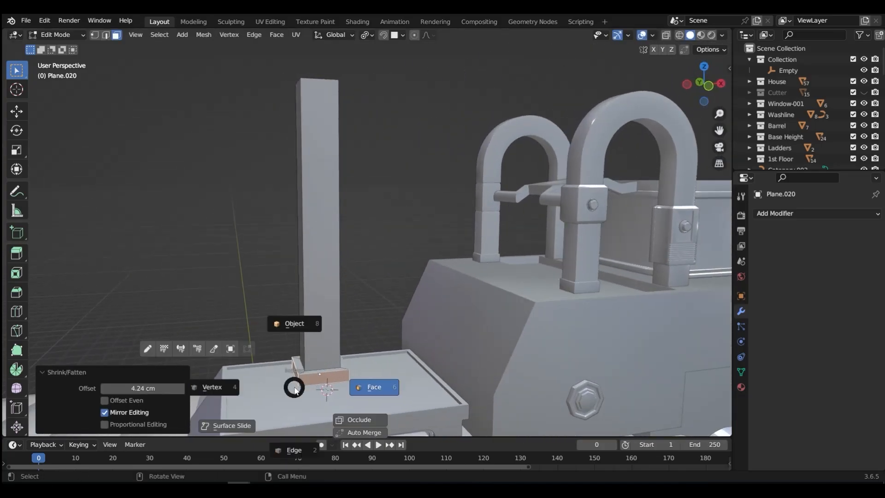
{"action": "left_click", "coordinate": [298, 379]}
{"action": "left_click", "coordinate": [298, 379]}
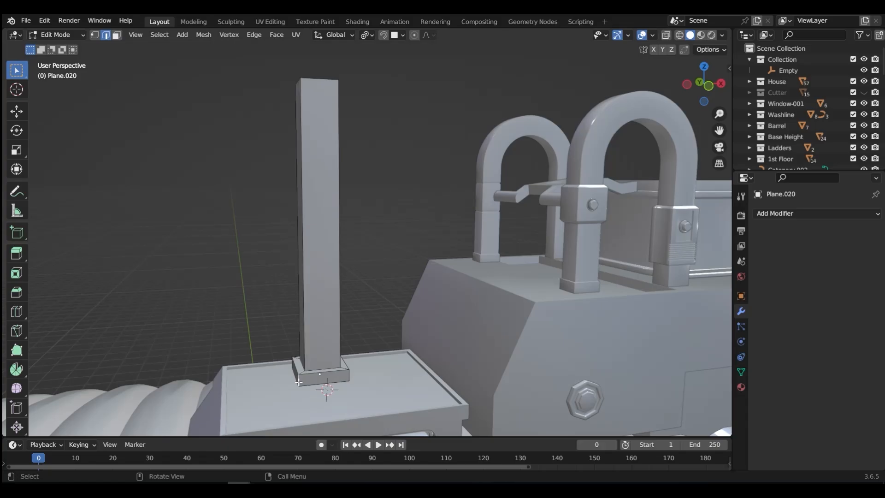
{"action": "key", "text": "ctrl+b"}
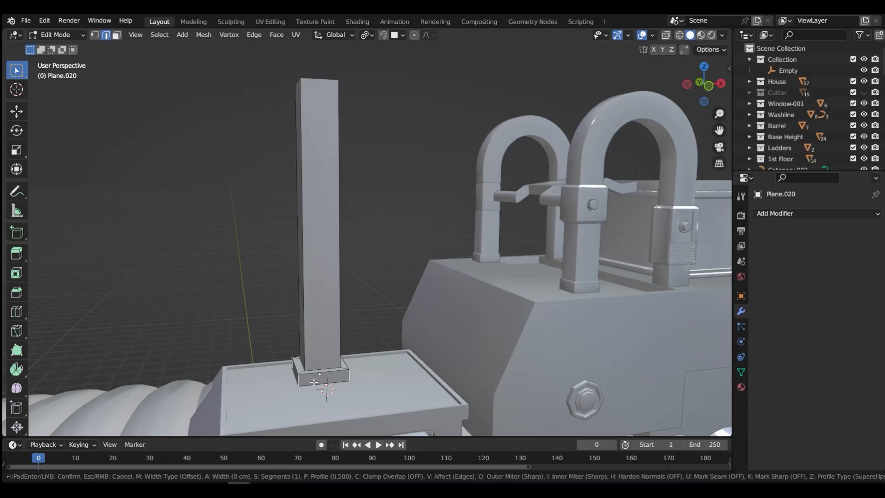
{"action": "left_click", "coordinate": [352, 382]}
Step: Return to object mode and apply auto smooth shading to the post
{"action": "key", "text": "Tab"}
{"action": "left_click", "coordinate": [346, 293]}
{"action": "right_click", "coordinate": [325, 318]}
{"action": "mouse_move", "coordinate": [325, 318]}
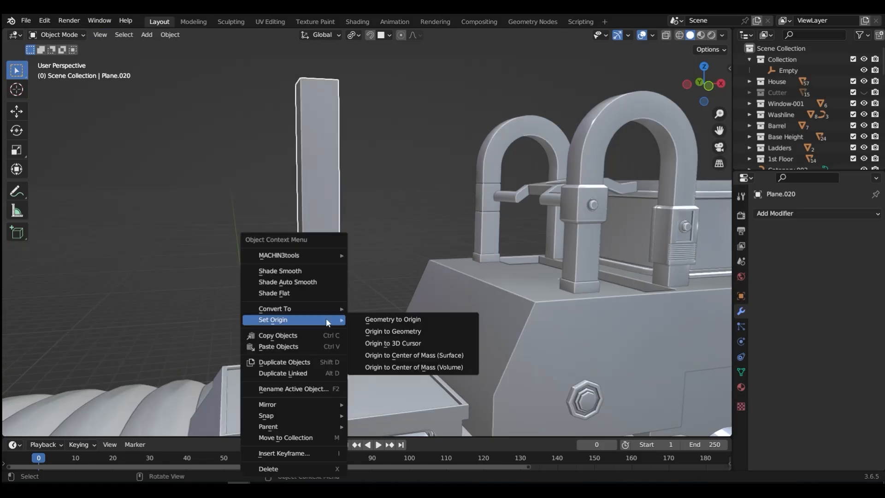
{"action": "left_click", "coordinate": [315, 282]}
Step: Add a centred loop cut around the post's shaft and bevel it about 14.1 cm with one segment into a face band
{"action": "mouse_move", "coordinate": [328, 282]}
{"action": "middle_mouse_down"}
{"action": "mouse_move", "coordinate": [376, 272]}
{"action": "mouse_move", "coordinate": [341, 286]}
{"action": "mouse_move", "coordinate": [326, 274]}
{"action": "middle_mouse_up"}
{"action": "key", "text": "Tab"}
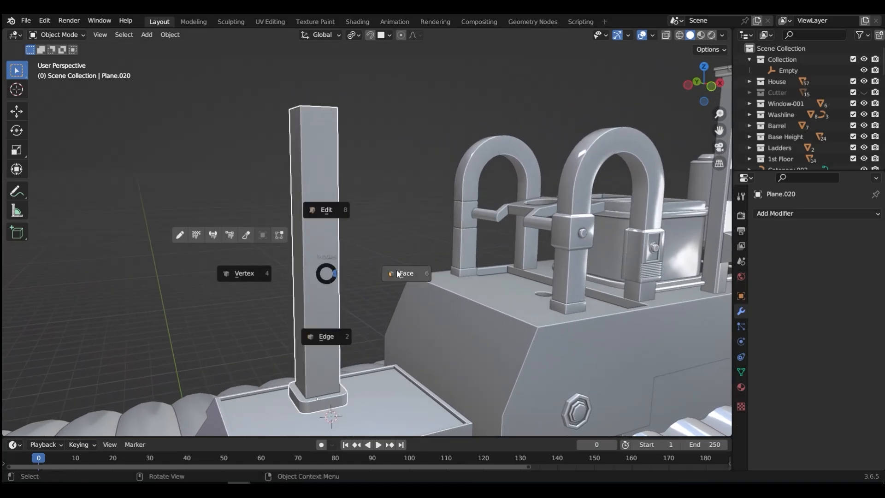
{"action": "left_click", "coordinate": [397, 274]}
{"action": "key", "text": "ctrl+r"}
{"action": "left_click", "coordinate": [306, 248]}
{"action": "right_click", "coordinate": [387, 211]}
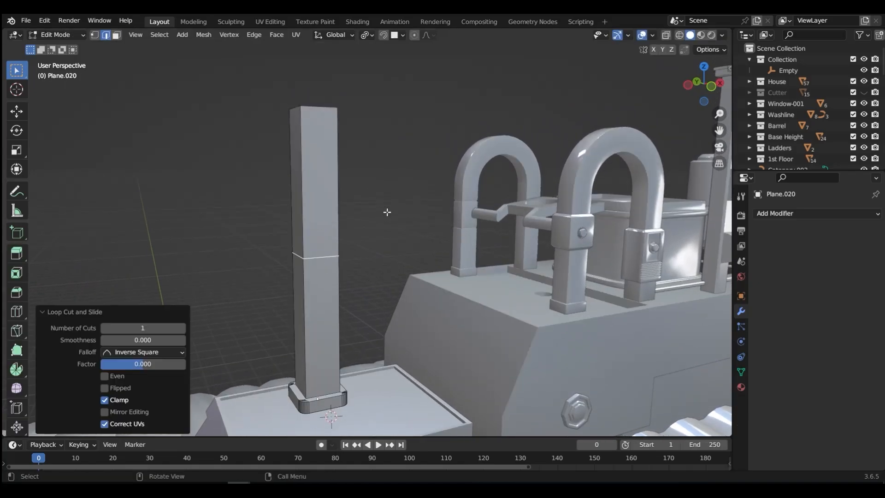
{"action": "key", "text": "ctrl+b"}
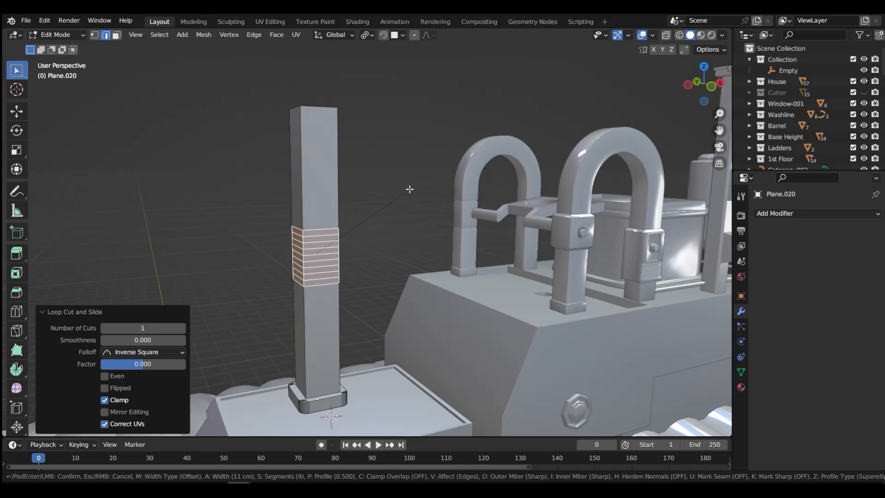
{"action": "left_click", "coordinate": [413, 184]}
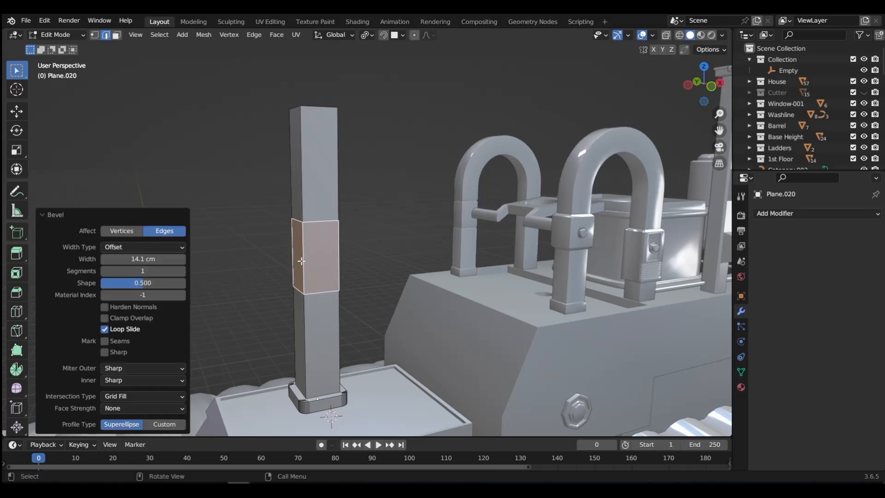
Step: Extrude the middle face band of the post in place and fatten it about 5.92 cm into a box-shaped collar
{"action": "key", "text": "ctrl+Tab"}
{"action": "left_click", "coordinate": [362, 263]}
{"action": "key", "text": "e"}
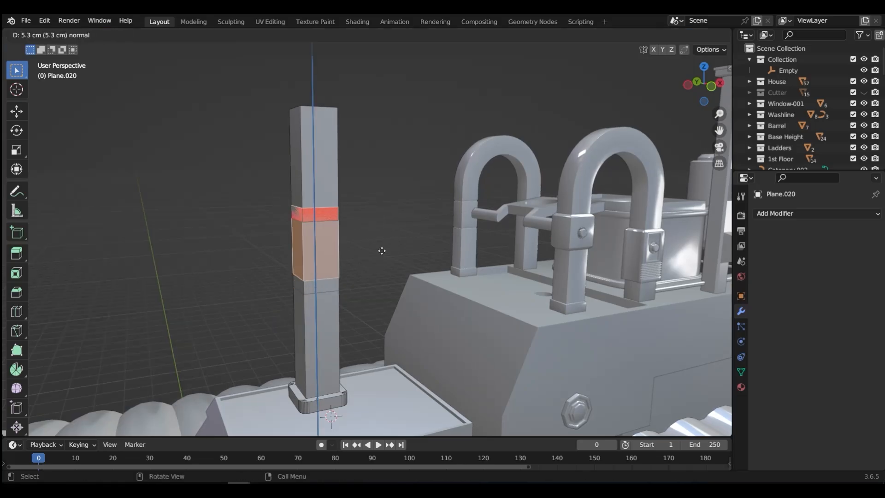
{"action": "right_click", "coordinate": [381, 250]}
{"action": "key", "text": "alt+s"}
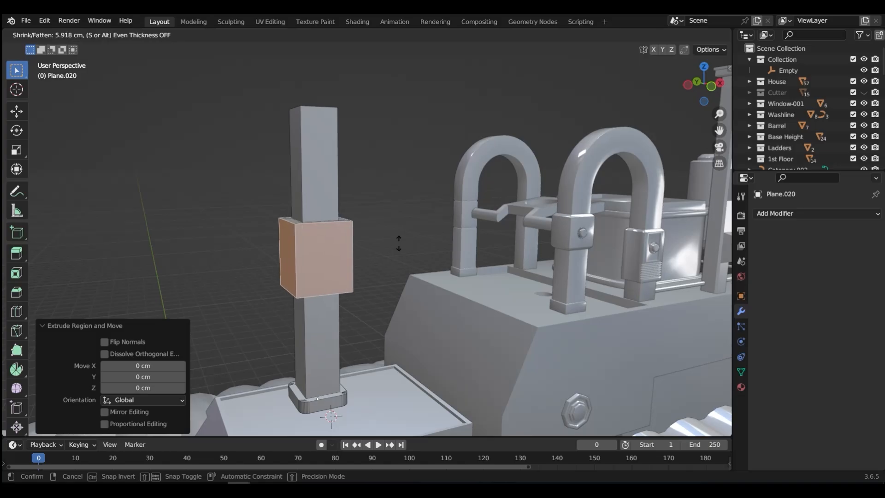
{"action": "left_click", "coordinate": [396, 245]}
Step: Cut a loop near the post's top at factor -0.786, then extrude the top face band and fatten it about 3.03 cm into a cap
{"action": "middle_click_drag", "start_coordinate": [396, 245], "coordinate": [290, 264]}
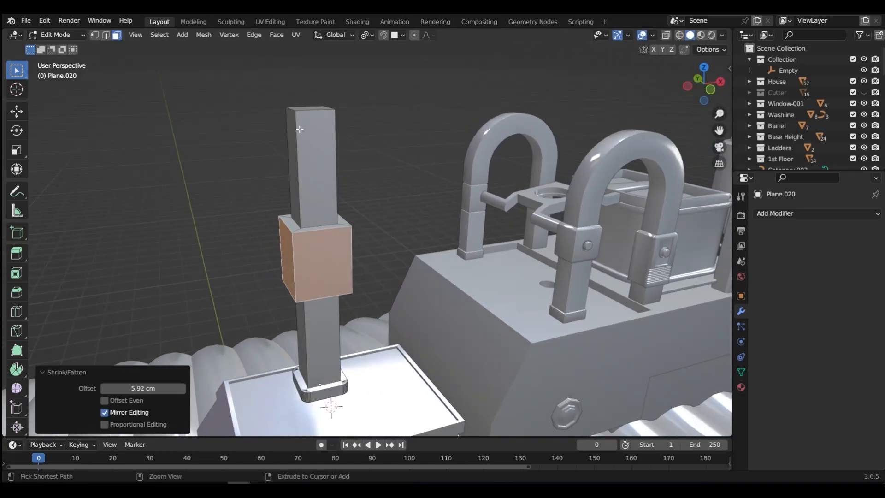
{"action": "key", "text": "ctrl+r"}
{"action": "left_click", "coordinate": [299, 111]}
{"action": "left_click", "coordinate": [299, 83]}
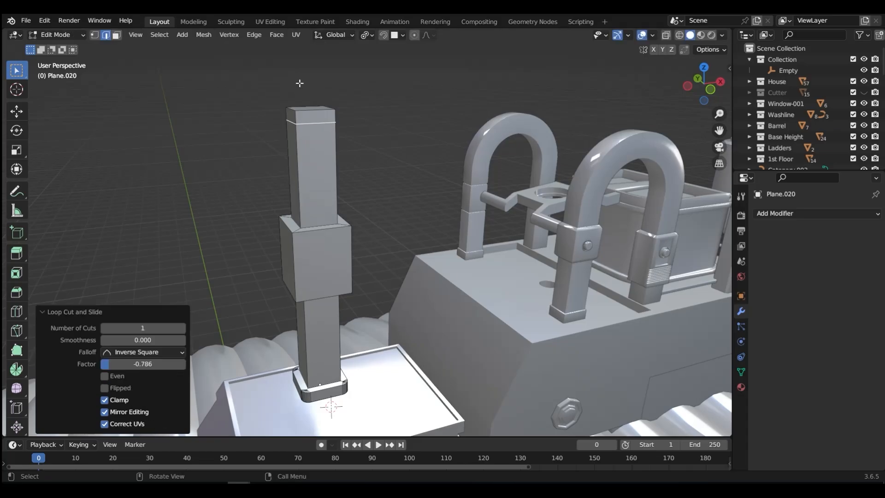
{"action": "key", "text": "ctrl+Tab"}
{"action": "left_click", "coordinate": [296, 117], "text": "alt"}
{"action": "left_click", "coordinate": [297, 116], "text": "alt"}
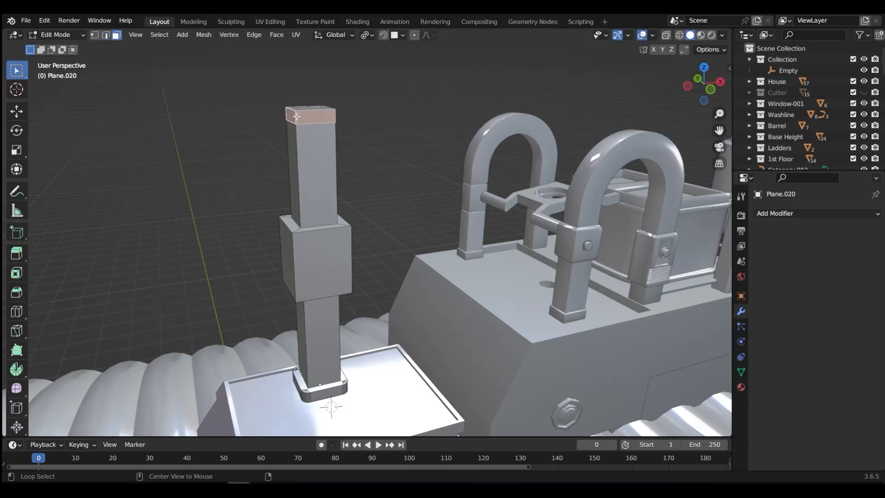
{"action": "key", "text": "e"}
{"action": "key", "text": "Escape"}
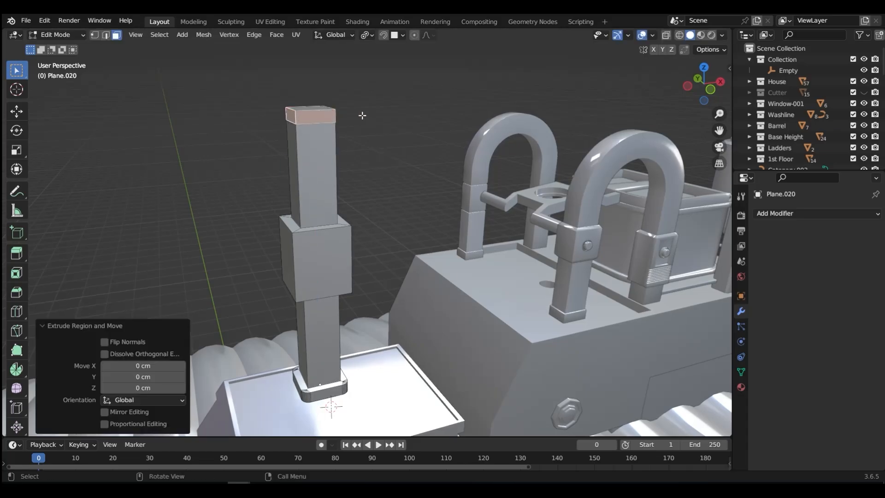
{"action": "key", "text": "alt+s"}
{"action": "left_click", "coordinate": [370, 111]}
Step: Bevel the cap's vertical corner edges about 4.89 cm with 8 segments
{"action": "key", "text": "ctrl+Tab"}
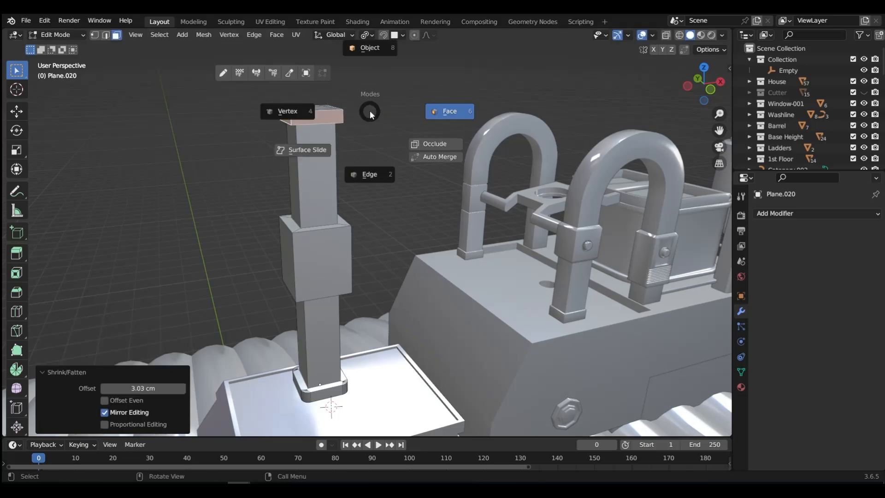
{"action": "left_click", "coordinate": [365, 172]}
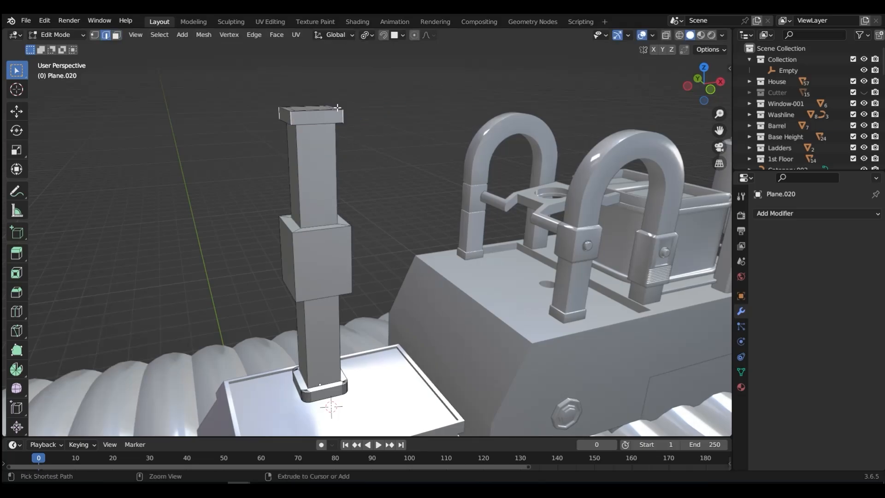
{"action": "key", "text": "ctrl+b"}
{"action": "scroll", "coordinate": [350, 105], "scroll_direction": "up", "scroll_amount": 7}
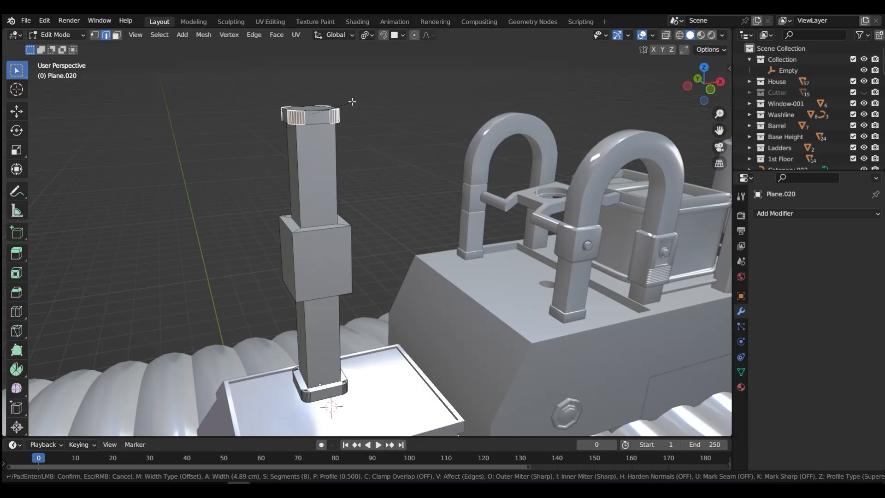
{"action": "left_click", "coordinate": [352, 101]}
Step: Inset one side face of the middle collar by about 2.71 cm and extrude it inward about 1.54 cm as a recess
{"action": "middle_click_drag", "start_coordinate": [352, 101], "coordinate": [332, 219]}
{"action": "key", "text": "ctrl+Tab"}
{"action": "left_click", "coordinate": [330, 122]}
{"action": "key", "text": "ctrl+Tab"}
{"action": "left_click", "coordinate": [342, 220]}
{"action": "left_click", "coordinate": [296, 222]}
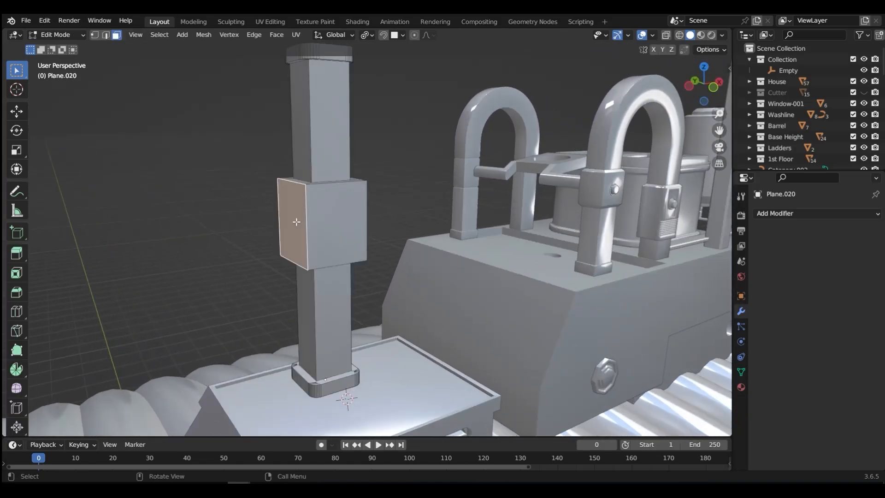
{"action": "key", "text": "i"}
{"action": "left_click", "coordinate": [435, 197]}
{"action": "key", "text": "e"}
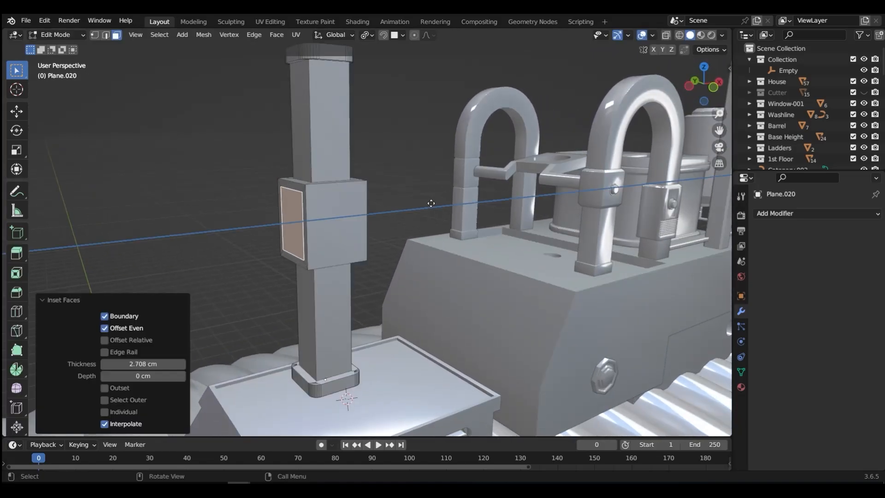
{"action": "left_click", "coordinate": [435, 202]}
Step: Inset the recessed face of the middle box by about 1.27 cm and extrude it outward about 6.75 cm as a block
{"action": "key", "text": "i"}
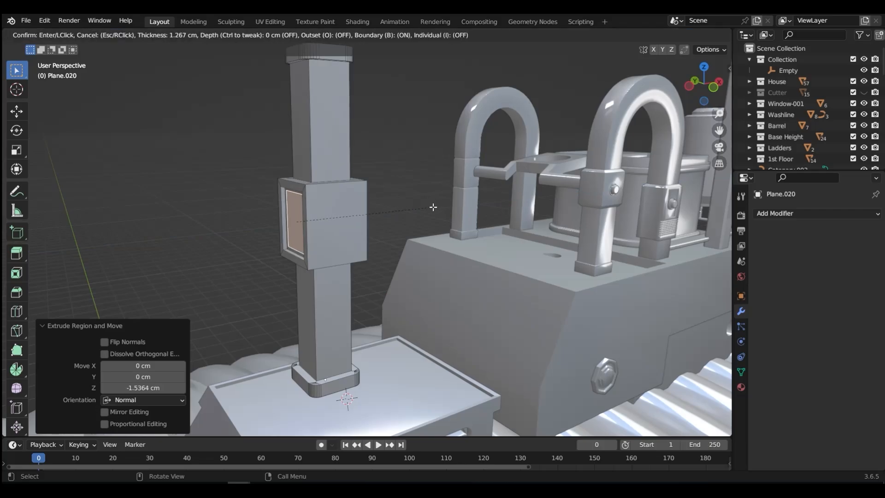
{"action": "left_click", "coordinate": [433, 207]}
{"action": "key", "text": "e"}
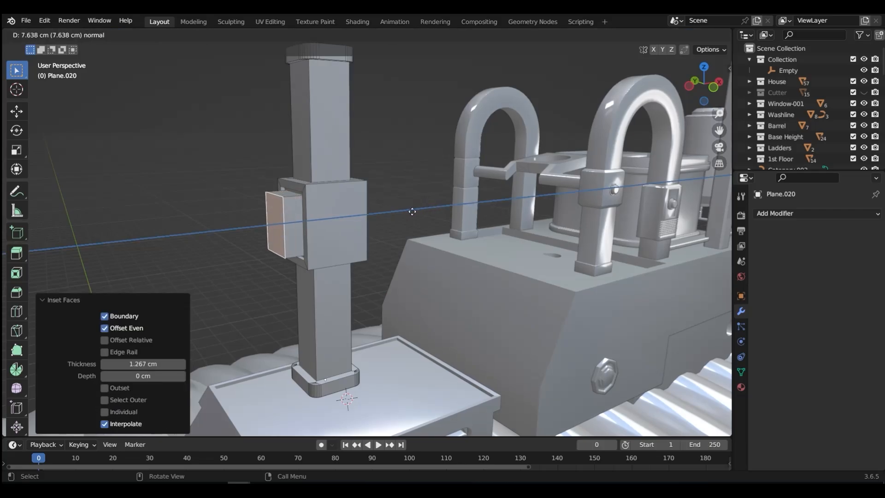
{"action": "left_click", "coordinate": [415, 210]}
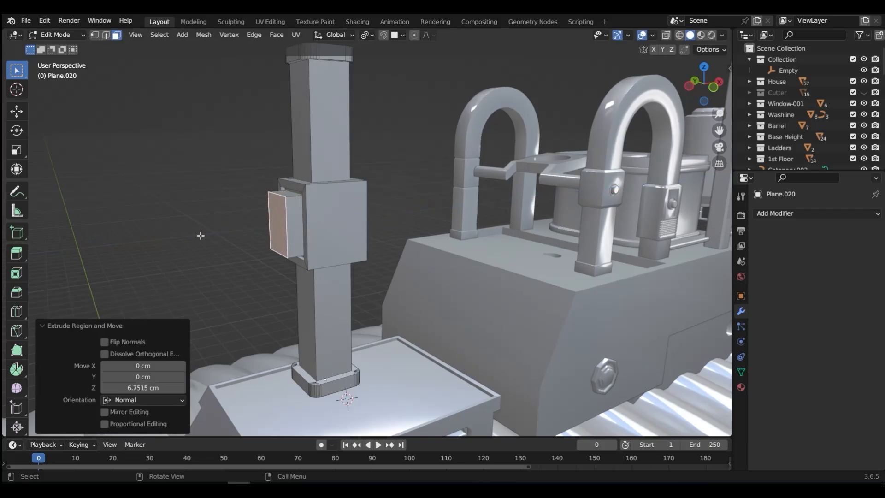
Step: Move the protruding block's lower outer edge about 4.86 cm along X to slope its front face
{"action": "key", "text": "ctrl+Tab"}
{"action": "left_click", "coordinate": [253, 259]}
{"action": "left_click", "coordinate": [277, 254]}
{"action": "key", "text": "g"}
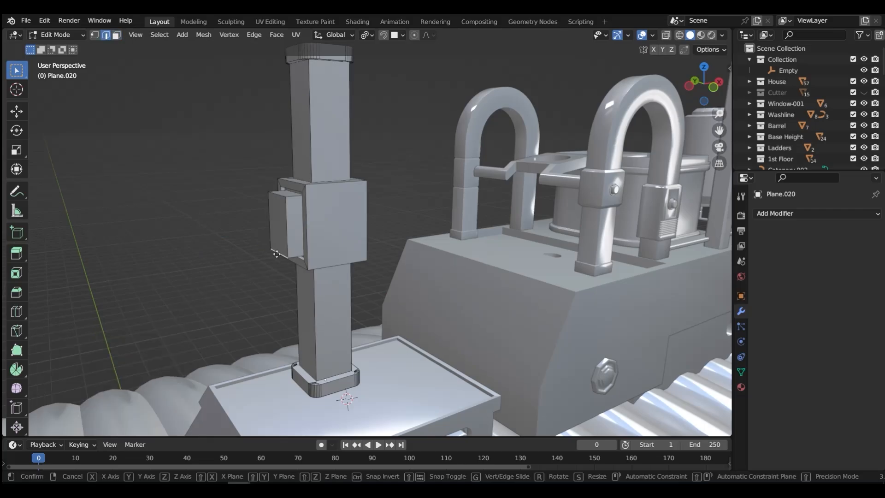
{"action": "key", "text": "x"}
{"action": "left_click", "coordinate": [289, 218]}
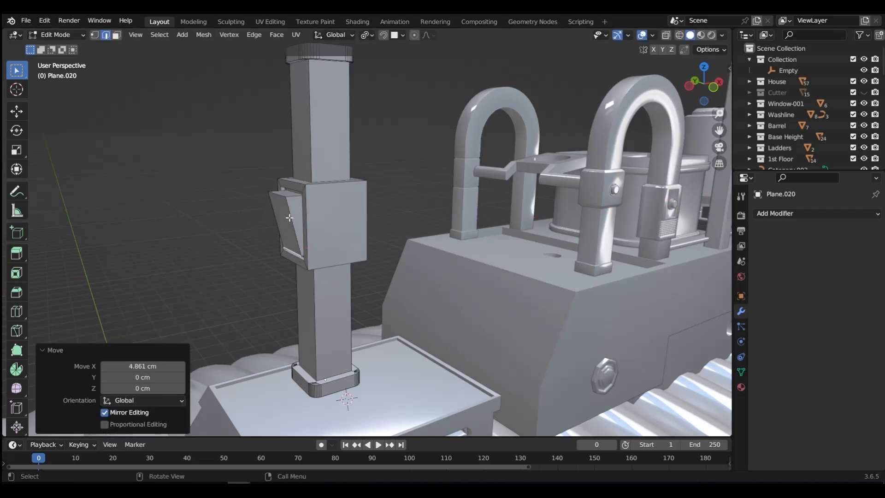
Step: Bevel the sloped block's upper outer edge about 4.81 cm with 8 segments
{"action": "left_click", "coordinate": [280, 192]}
{"action": "key", "text": "ctrl+b"}
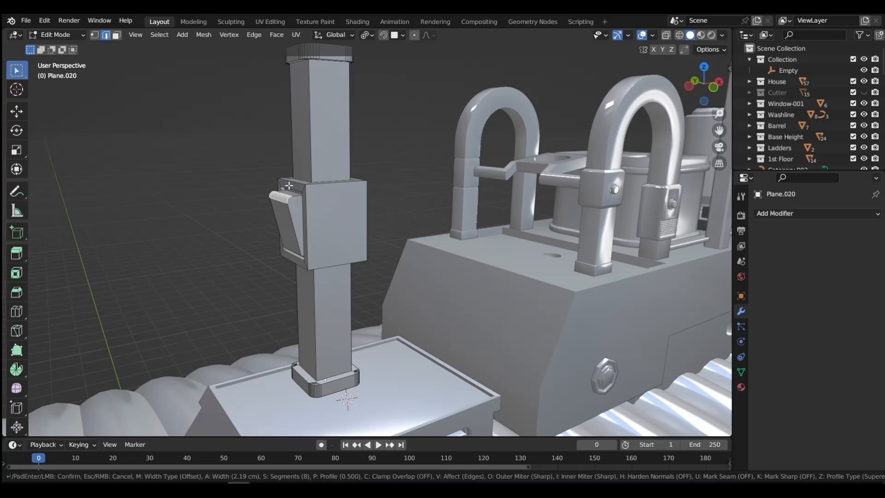
{"action": "left_click", "coordinate": [292, 179]}
Step: Inset the block's sloped front face by about 1.37 cm, extrude it slightly inward and return to Object Mode
{"action": "key", "text": "3"}
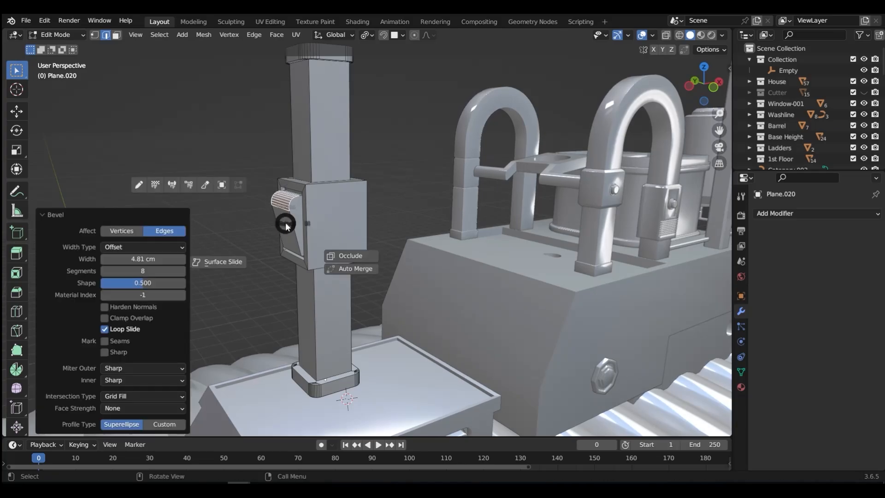
{"action": "left_click", "coordinate": [286, 230]}
{"action": "key", "text": "i"}
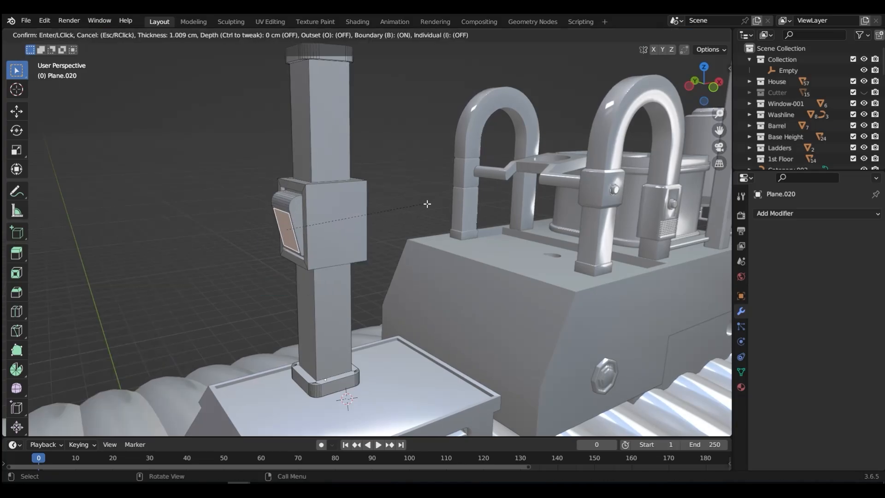
{"action": "left_click", "coordinate": [427, 203]}
{"action": "key", "text": "e"}
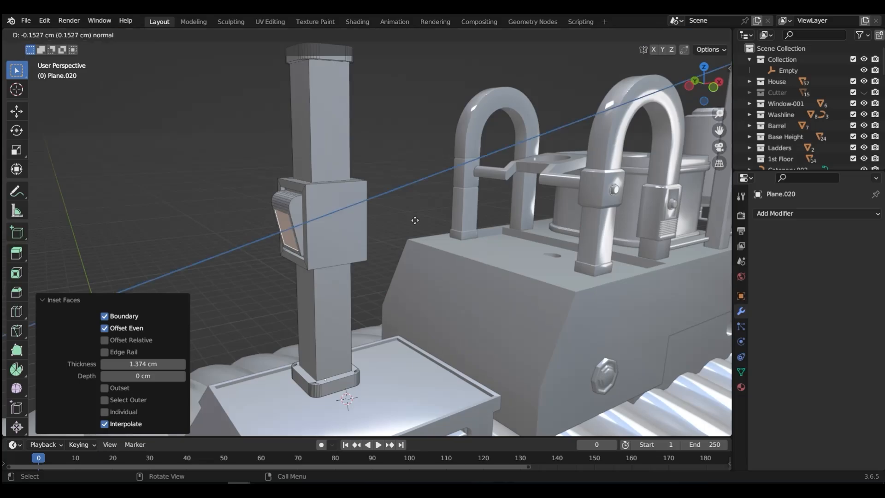
{"action": "left_click", "coordinate": [417, 220]}
{"action": "key", "text": "Tab"}
{"action": "left_click", "coordinate": [319, 163]}
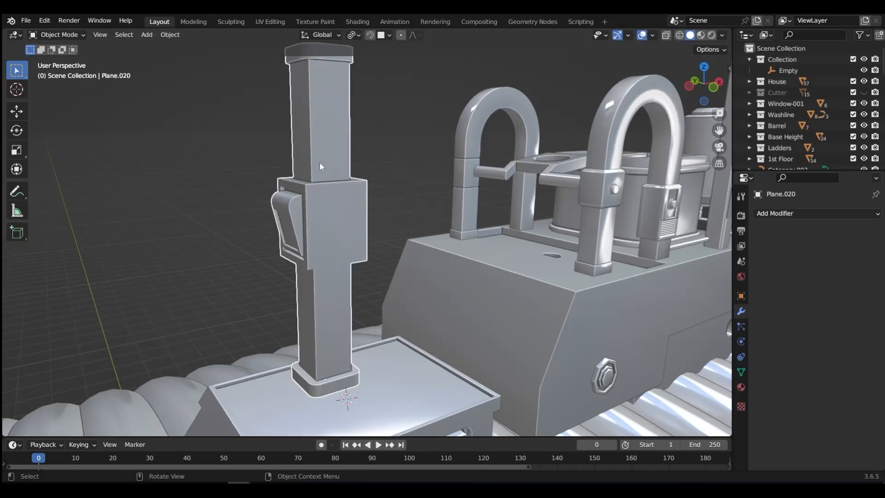
Step: Cut a loop on the post just below the middle box at factor -0.792 and bevel it about 0.91 cm with 1 segment
{"action": "key", "text": "Tab"}
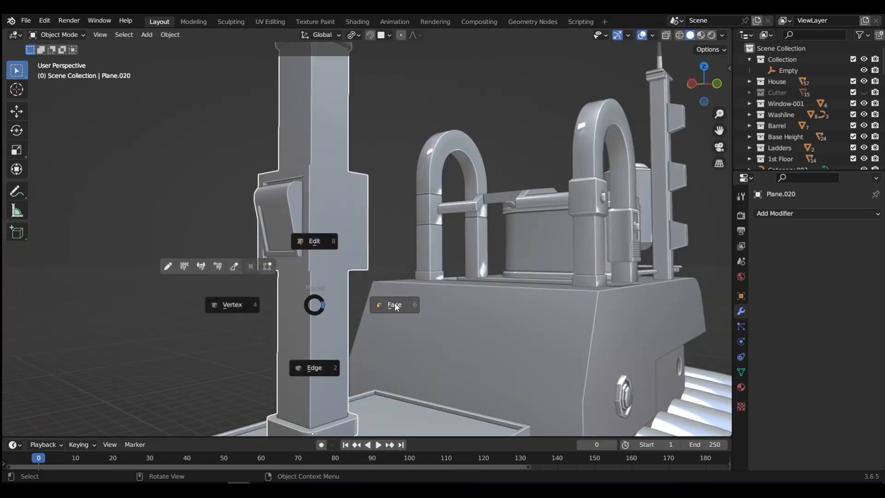
{"action": "left_click", "coordinate": [395, 307]}
{"action": "key", "text": "ctrl+r"}
{"action": "left_click", "coordinate": [334, 308]}
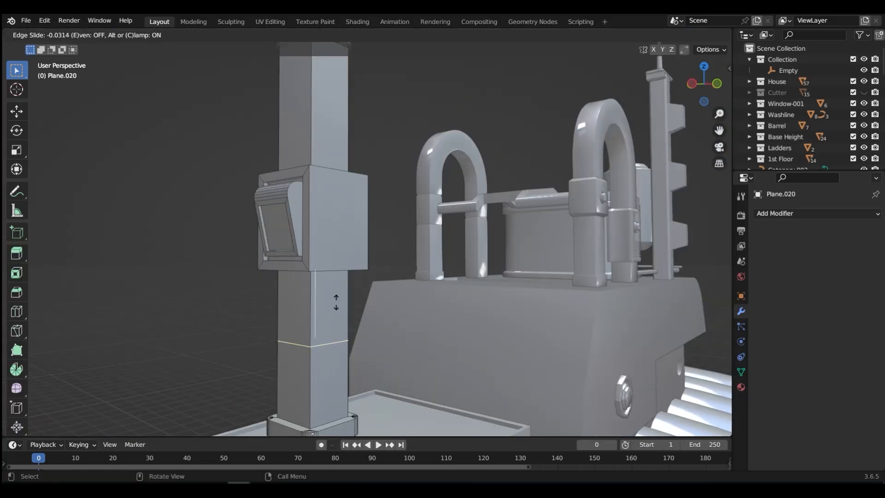
{"action": "left_click", "coordinate": [336, 251]}
{"action": "key", "text": "ctrl+b"}
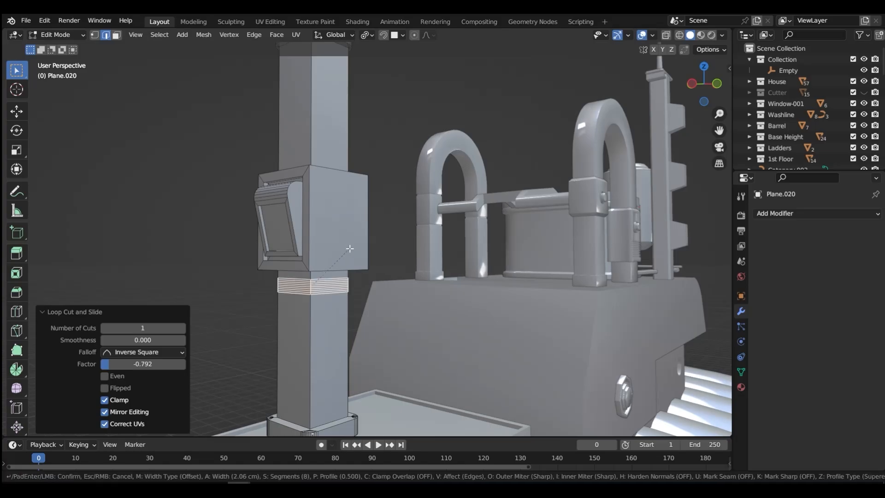
{"action": "left_click", "coordinate": [346, 252]}
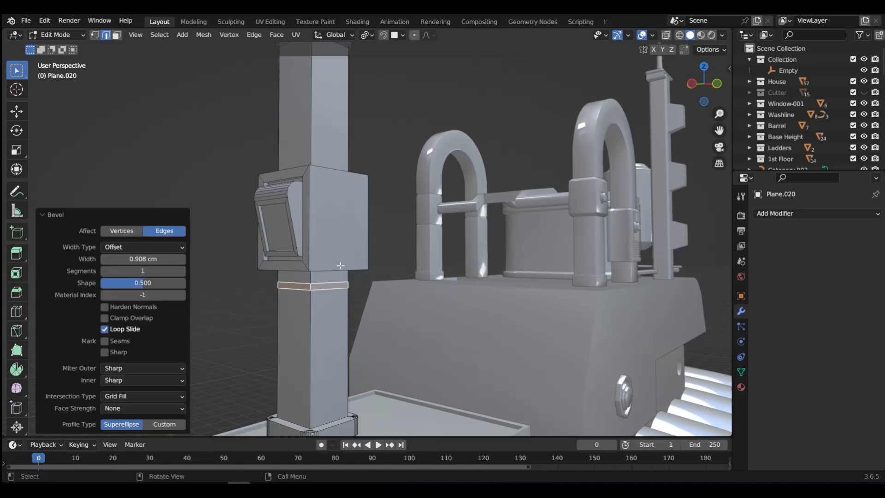
Step: Extrude the narrow band below the box in place and fatten it about 2.17 cm into a thin ring
{"action": "key", "text": "e"}
{"action": "right_click", "coordinate": [383, 258]}
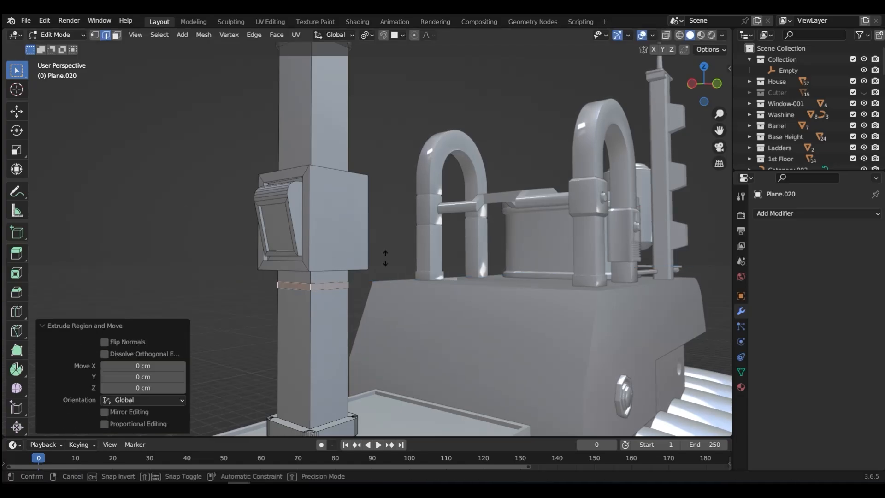
{"action": "key", "text": "alt+s"}
{"action": "left_click", "coordinate": [391, 255]}
{"action": "middle_click_drag", "start_coordinate": [391, 254], "coordinate": [342, 294]}
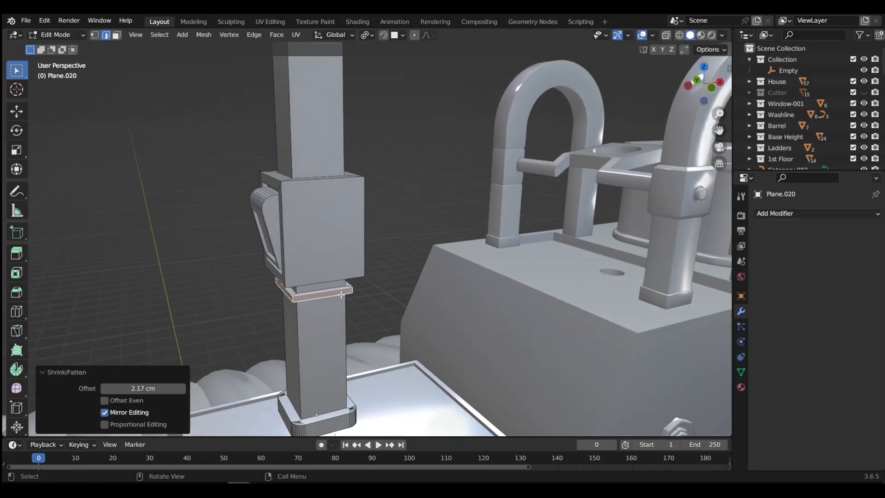
{"action": "key", "text": "Tab"}
{"action": "left_click", "coordinate": [350, 237]}
Step: Inset the plain side face next to the sloped block by about 2.99 cm and extrude it outward about 4 cm
{"action": "middle_click_drag", "start_coordinate": [362, 246], "coordinate": [340, 250]}
{"action": "key", "text": "Tab"}
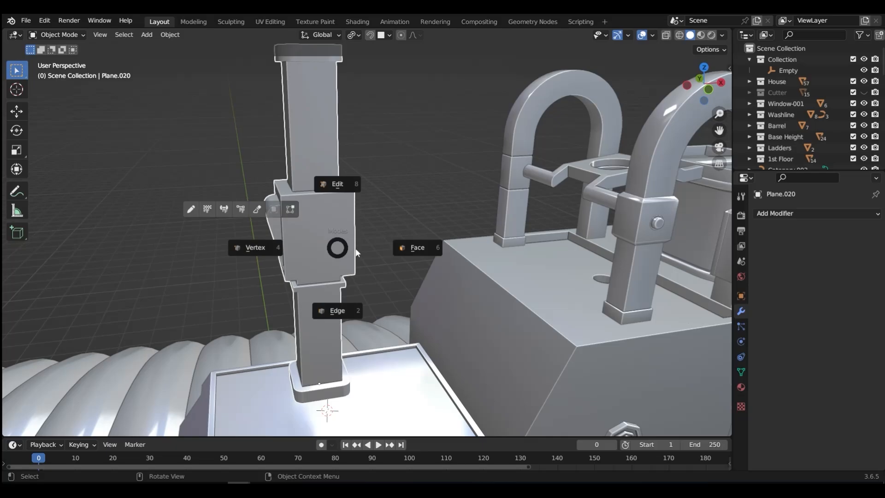
{"action": "left_click", "coordinate": [341, 235]}
{"action": "left_click", "coordinate": [341, 229]}
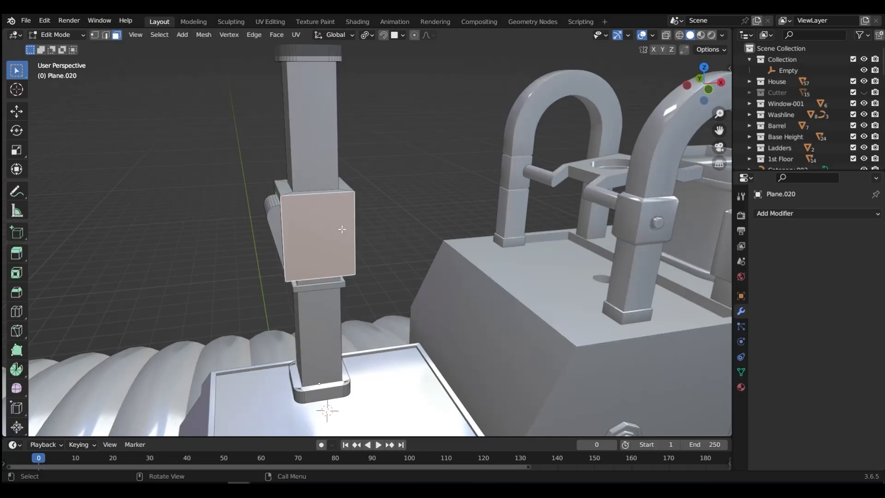
{"action": "key", "text": "i"}
{"action": "left_click", "coordinate": [399, 211]}
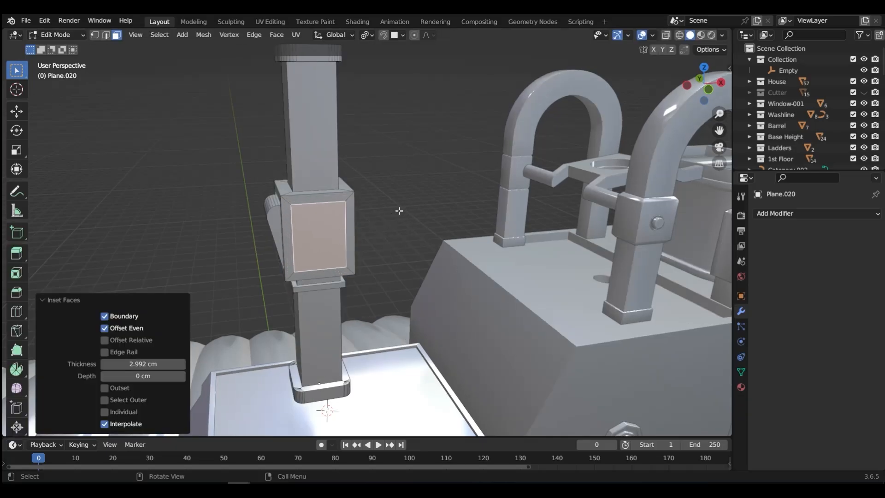
{"action": "key", "text": "e"}
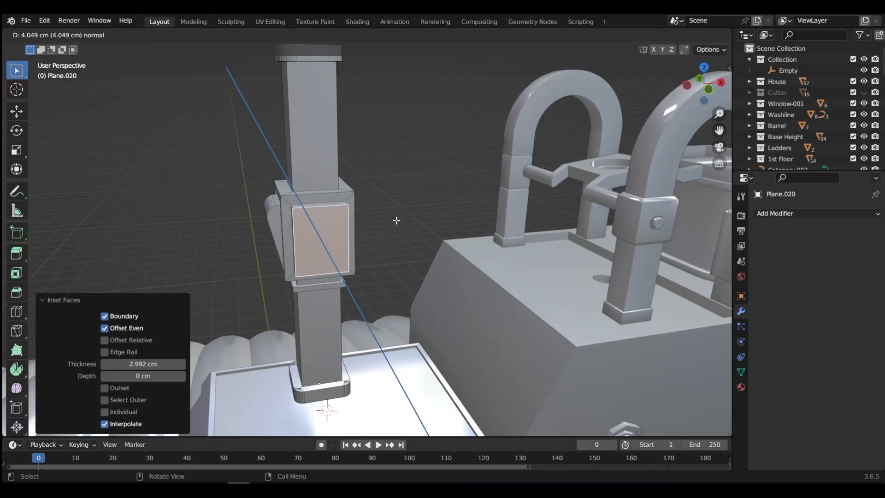
{"action": "left_click", "coordinate": [395, 218]}
Step: Bevel the raised panel's upper and lower outer edges by about 1.5 cm and return to Object Mode
{"action": "key", "text": "Tab"}
{"action": "left_click", "coordinate": [395, 282]}
{"action": "key", "text": "alt+a"}
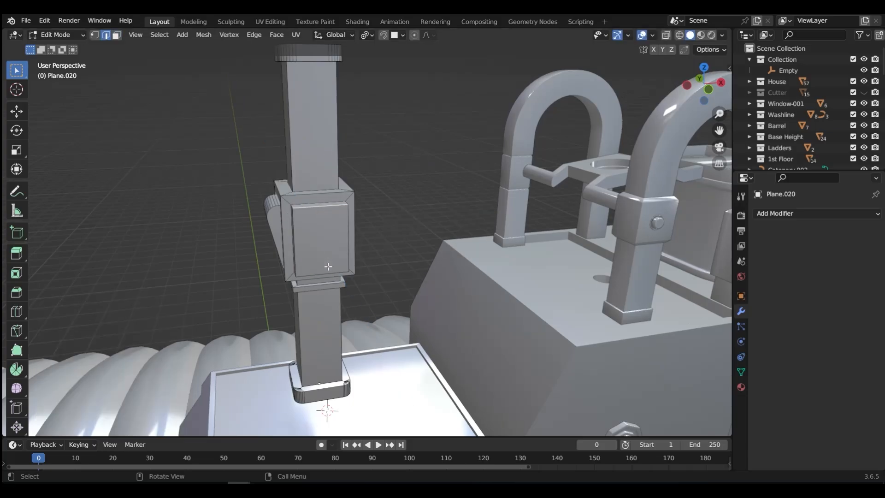
{"action": "key", "text": "ctrl+b"}
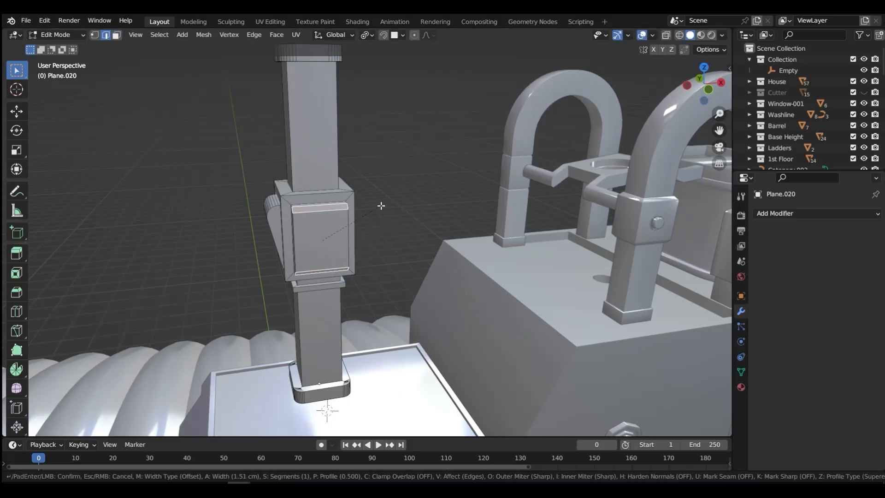
{"action": "left_click", "coordinate": [382, 202]}
{"action": "middle_click_drag", "start_coordinate": [382, 202], "coordinate": [317, 238]}
{"action": "key", "text": "ctrl+Tab"}
{"action": "left_click", "coordinate": [352, 161]}
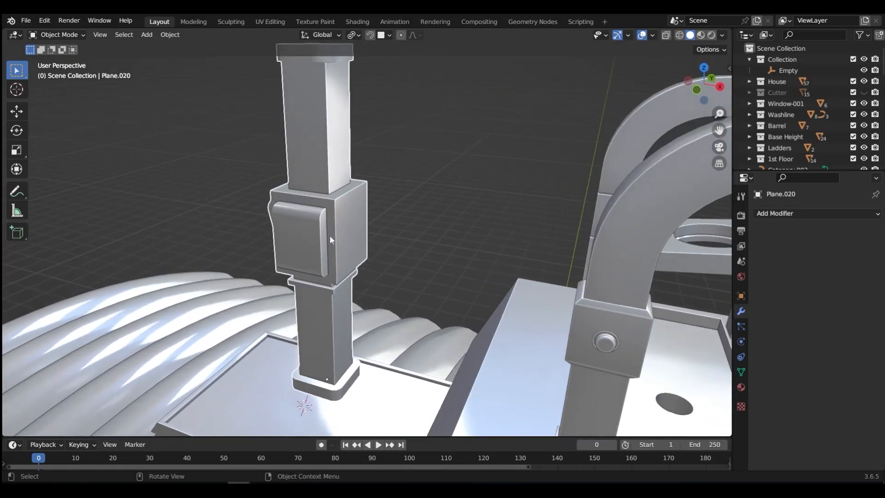
Step: Symmetrize the whole post so the raised panel is mirrored onto the opposite side of the middle box
{"action": "key", "text": "ctrl+Tab"}
{"action": "left_click", "coordinate": [405, 237]}
{"action": "key", "text": "a"}
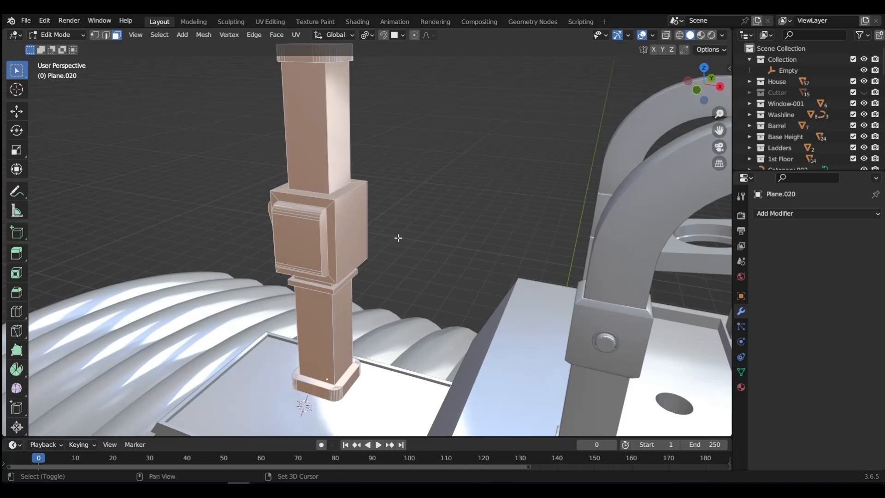
{"action": "key", "text": "shift+r"}
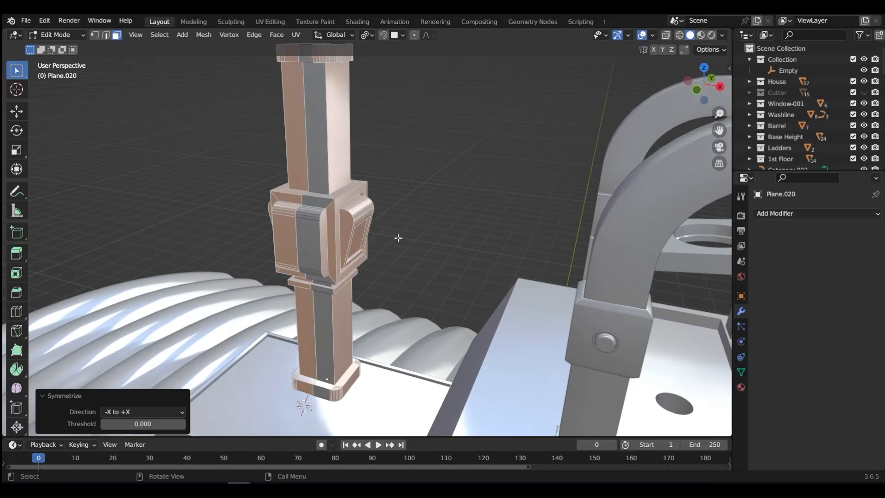
{"action": "left_click", "coordinate": [147, 417]}
{"action": "left_click", "coordinate": [148, 376]}
Step: Dissolve the vertical centre edge loop running along the post
{"action": "middle_click_drag", "start_coordinate": [282, 304], "coordinate": [391, 228]}
{"action": "key", "text": "ctrl+Tab"}
{"action": "left_click", "coordinate": [465, 223]}
{"action": "left_click", "coordinate": [302, 158], "text": "alt"}
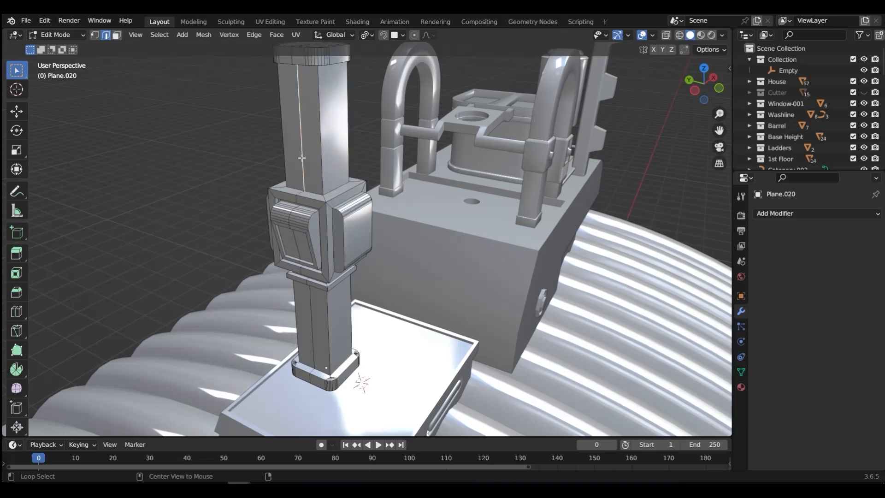
{"action": "key", "text": "x"}
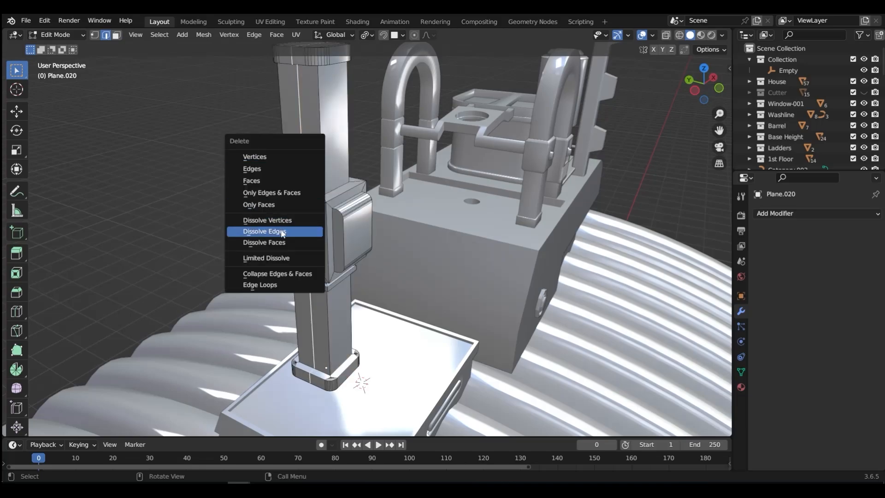
{"action": "left_click", "coordinate": [258, 231]}
Step: Inset the box's plain face opposite the sloped block by about 4.4 cm, then inset it again by about 2.2 cm
{"action": "middle_click_drag", "start_coordinate": [258, 231], "coordinate": [253, 190]}
{"action": "key", "text": "ctrl+Tab"}
{"action": "left_click", "coordinate": [449, 212]}
{"action": "left_click", "coordinate": [391, 215]}
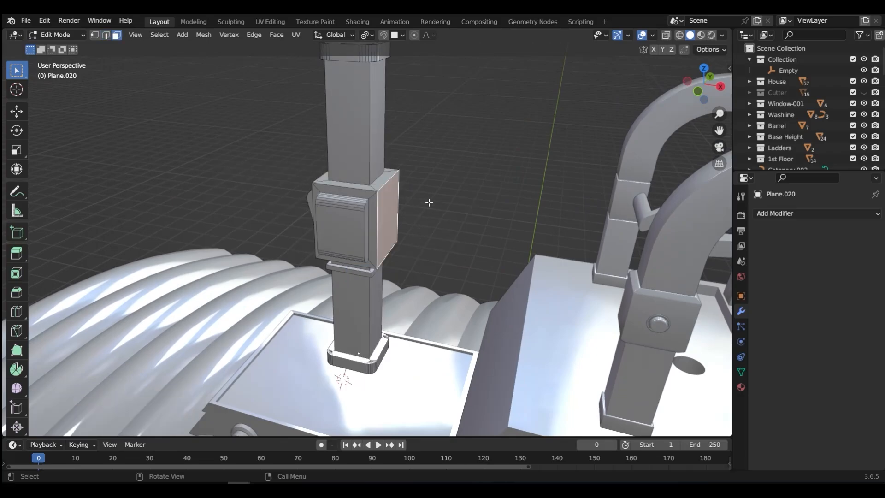
{"action": "key", "text": "i"}
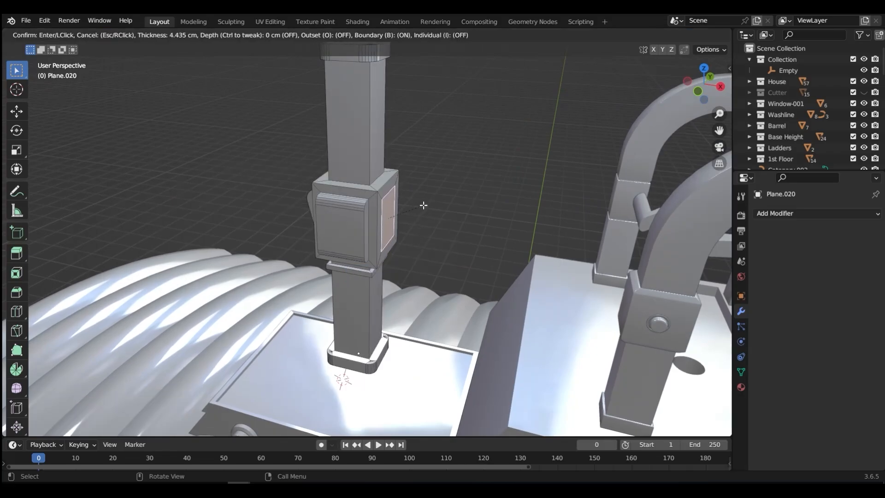
{"action": "left_click", "coordinate": [422, 205]}
{"action": "key", "text": "i"}
{"action": "left_click", "coordinate": [443, 194]}
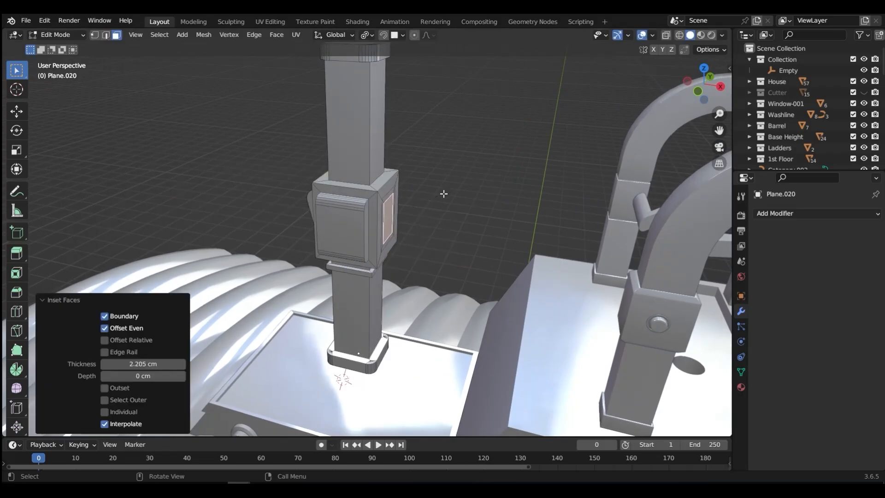
Step: Extrude the inset face on the post's collar outward about 10.3 cm and scale its outer end along the global Y axis
{"action": "key", "text": "e"}
{"action": "left_click", "coordinate": [446, 206]}
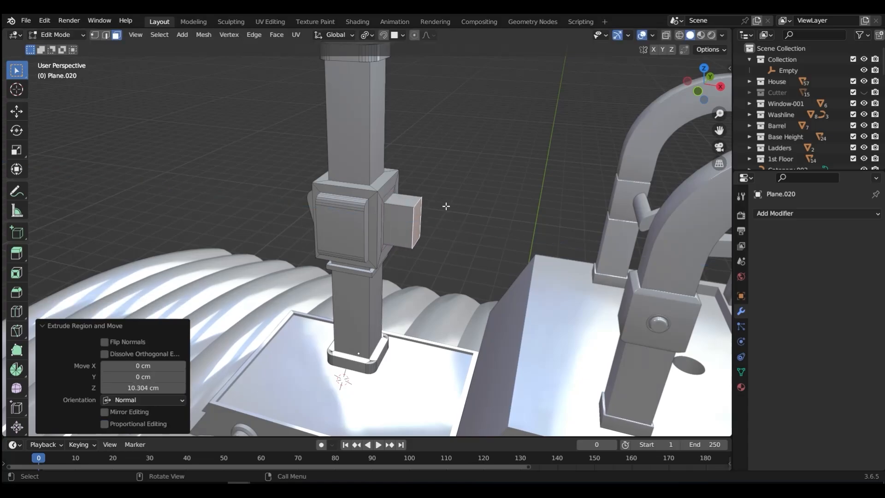
{"action": "key", "text": "ctrl+Tab"}
{"action": "left_click", "coordinate": [424, 233]}
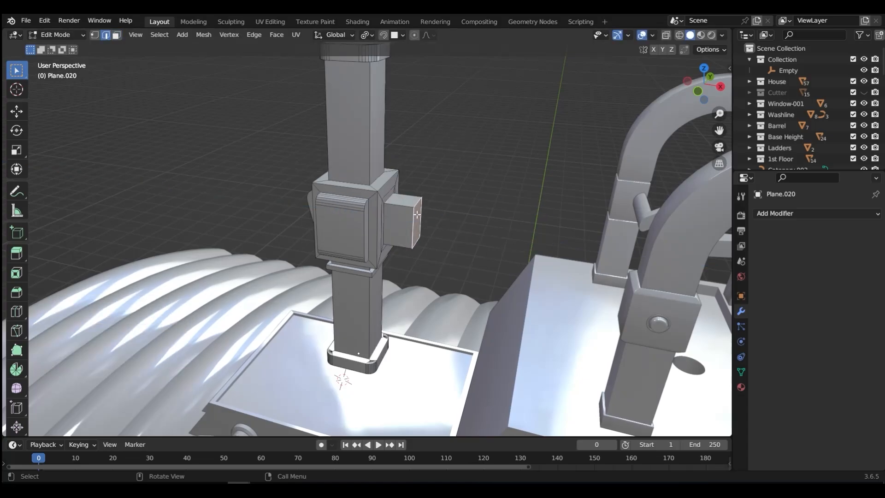
{"action": "key", "text": "s"}
{"action": "key", "text": "y"}
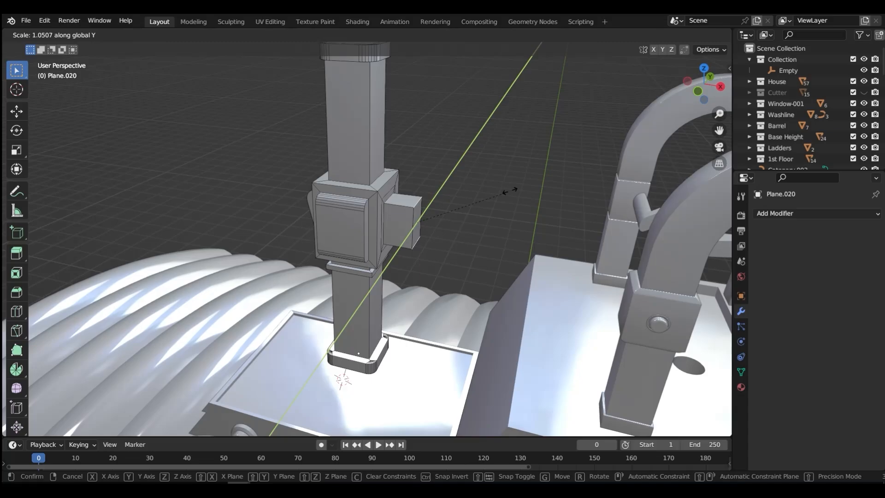
{"action": "left_click", "coordinate": [484, 208]}
Step: Inset the two opposite side faces of the protruding block about 1.39 cm and extrude them inward about 1.12 cm
{"action": "middle_click_drag", "start_coordinate": [485, 209], "coordinate": [367, 223]}
{"action": "key", "text": "Tab"}
{"action": "left_click", "coordinate": [487, 221]}
{"action": "left_click", "coordinate": [401, 219]}
{"action": "key", "text": "i"}
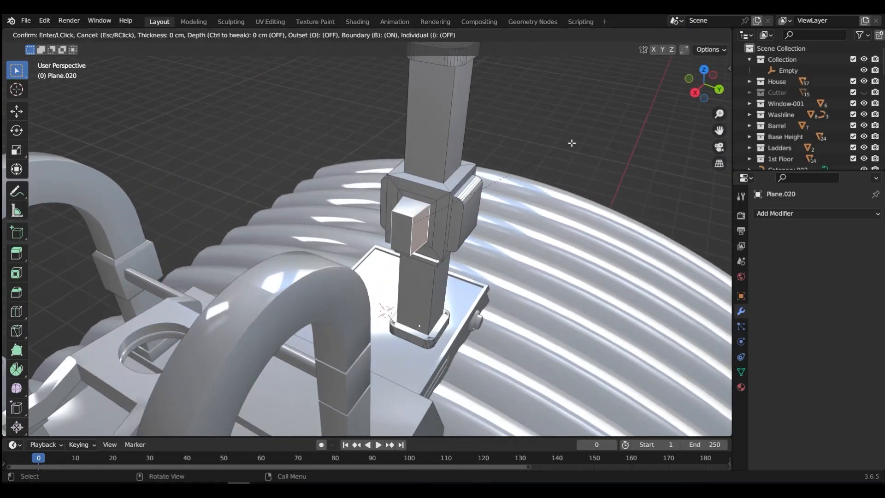
{"action": "left_click", "coordinate": [568, 145]}
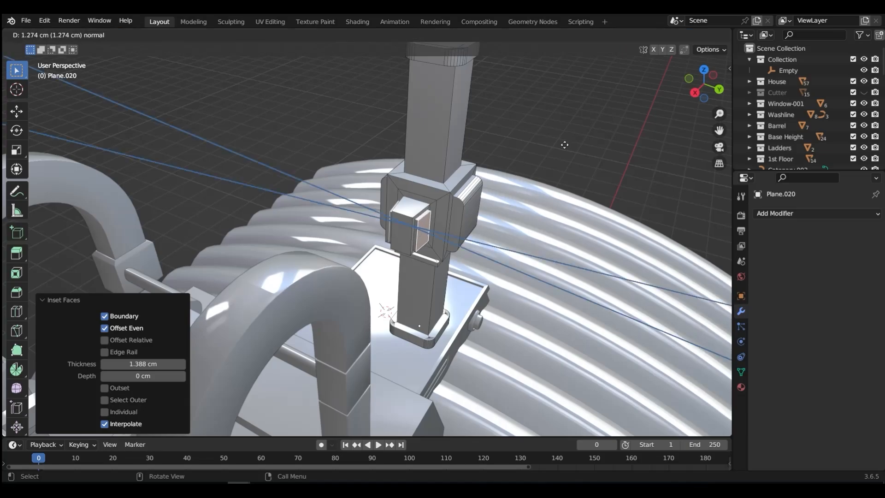
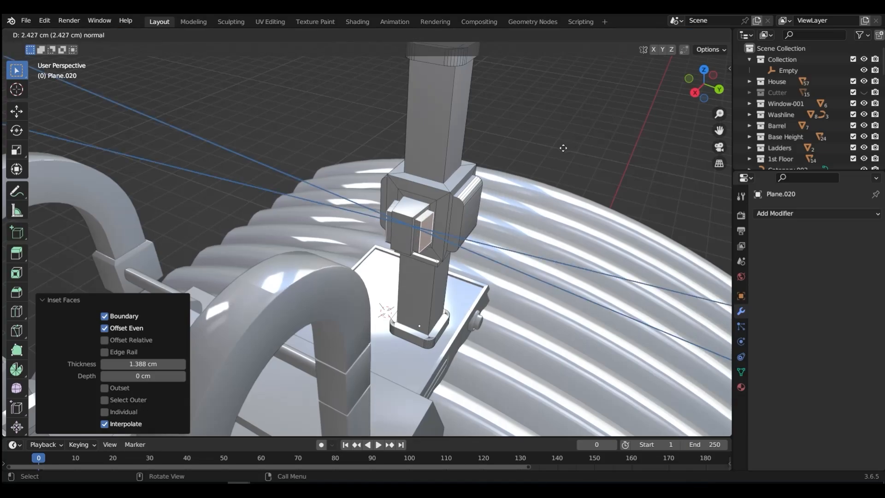
{"action": "left_click", "coordinate": [558, 146]}
Step: Bevel the protruding block's upper outer edge, and its lower outer edge by about 1.33 cm, with one segment
{"action": "middle_click_drag", "start_coordinate": [559, 146], "coordinate": [445, 215]}
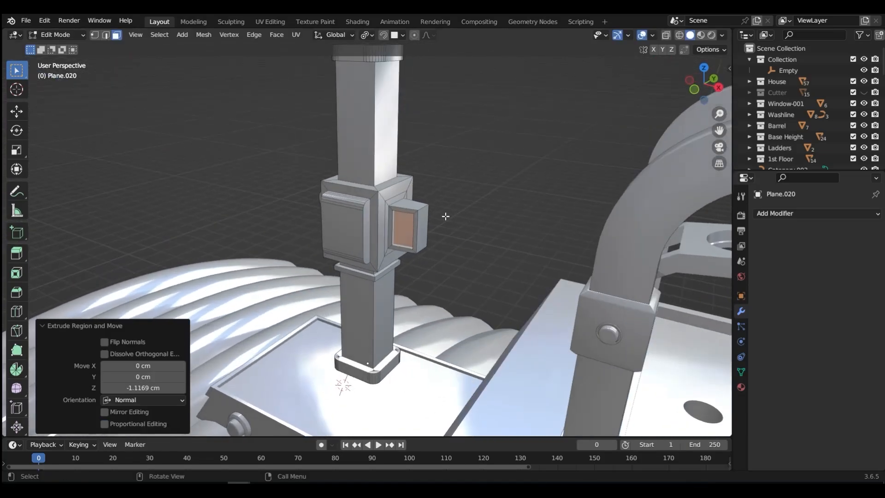
{"action": "key", "text": "ctrl+Tab"}
{"action": "left_click", "coordinate": [428, 242]}
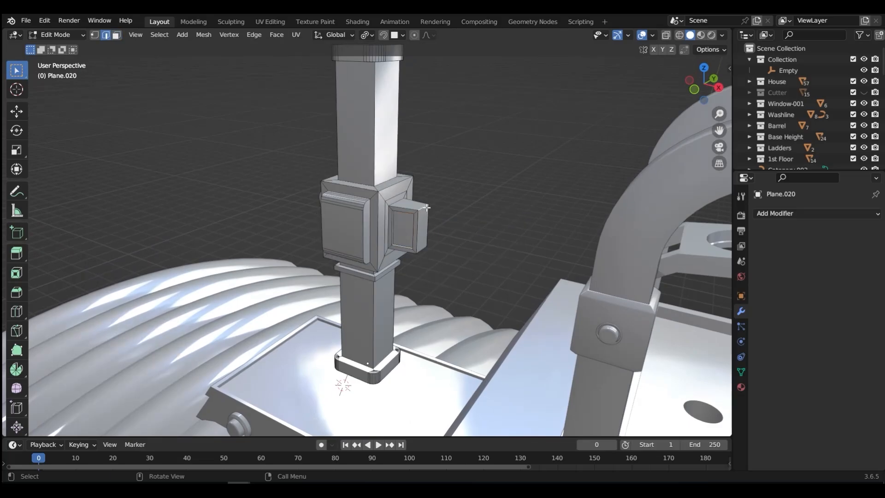
{"action": "key", "text": "ctrl+c"}
{"action": "key", "text": "ctrl+b"}
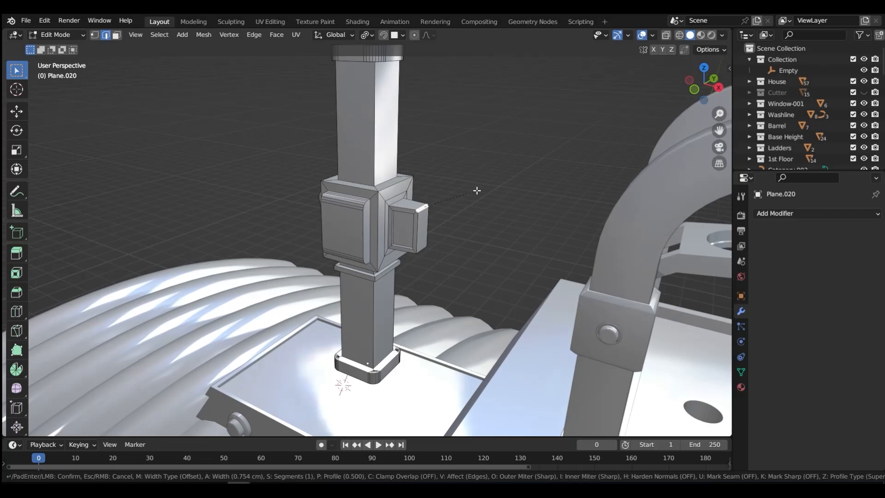
{"action": "left_click", "coordinate": [480, 191]}
{"action": "middle_click_drag", "start_coordinate": [435, 228], "coordinate": [431, 211]}
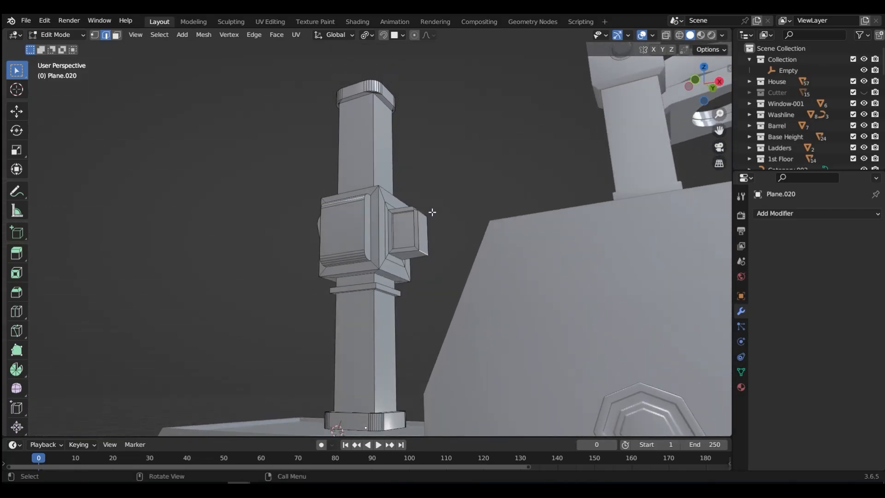
{"action": "key", "text": "ctrl+b"}
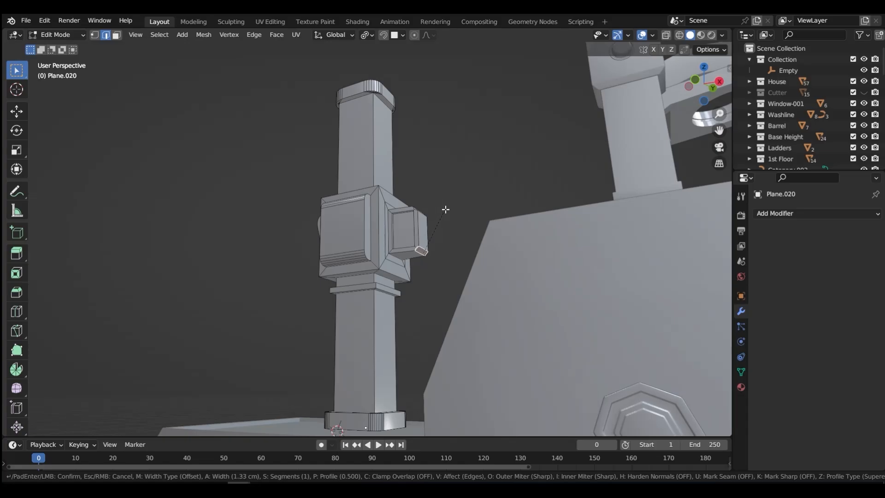
{"action": "left_click", "coordinate": [445, 209]}
Step: Return to Object Mode and save the Stage 002.blend file
{"action": "middle_click_drag", "start_coordinate": [445, 209], "coordinate": [441, 289]}
{"action": "key", "text": "Tab"}
{"action": "key", "text": "ctrl+s"}
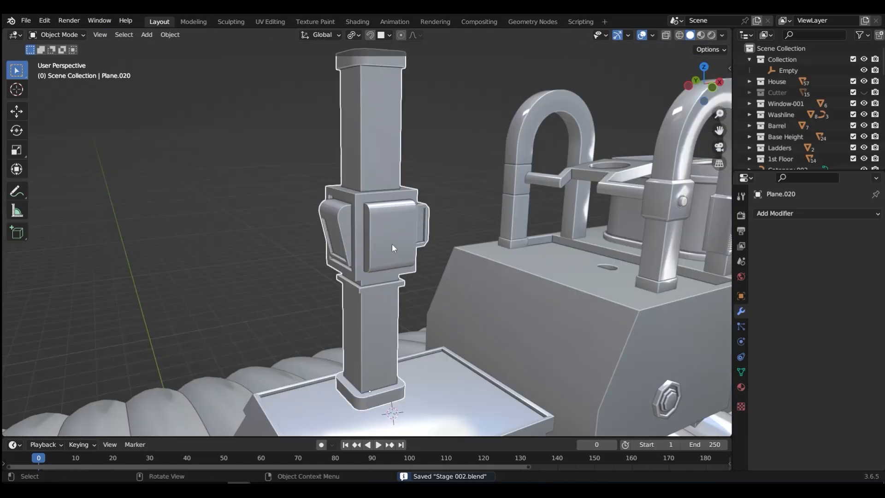
Step: Inset the face of the collar's rounded panel about 2.6 cm and subdivide the inner face twice
{"action": "key", "text": "Tab"}
{"action": "left_click", "coordinate": [457, 244]}
{"action": "left_click", "coordinate": [371, 275]}
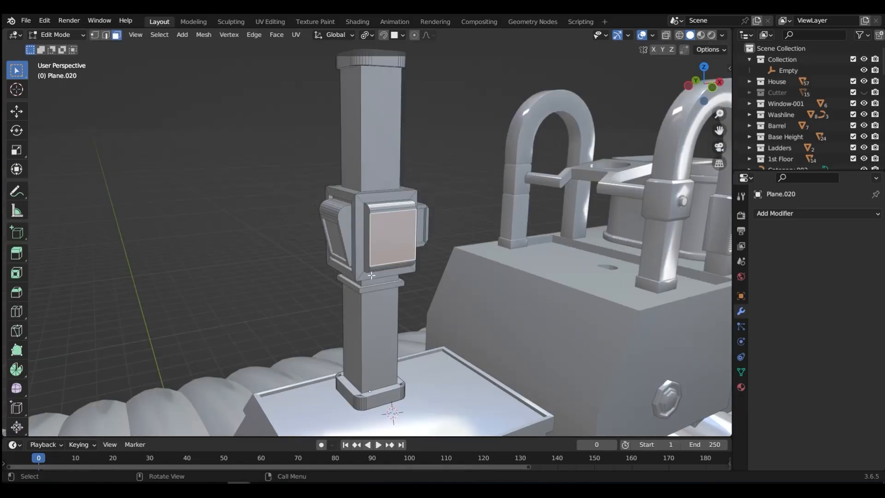
{"action": "key", "text": "i"}
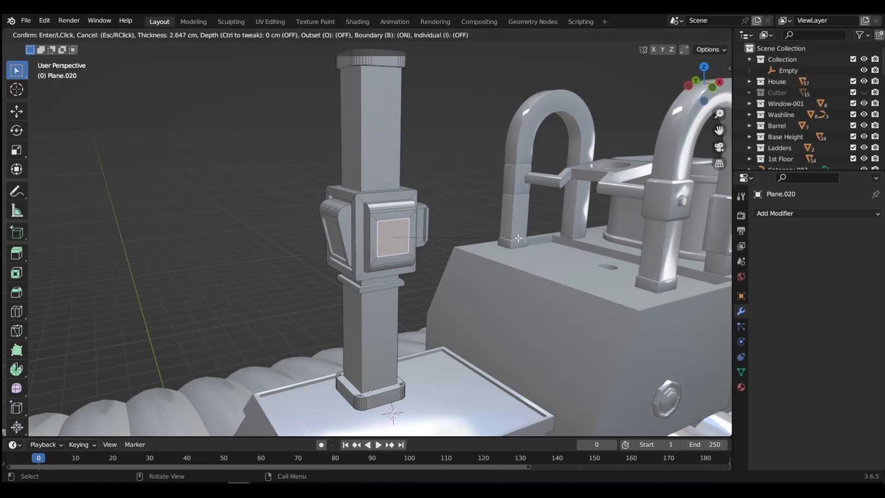
{"action": "left_click", "coordinate": [519, 237]}
{"action": "right_click", "coordinate": [446, 224]}
{"action": "left_click", "coordinate": [429, 265]}
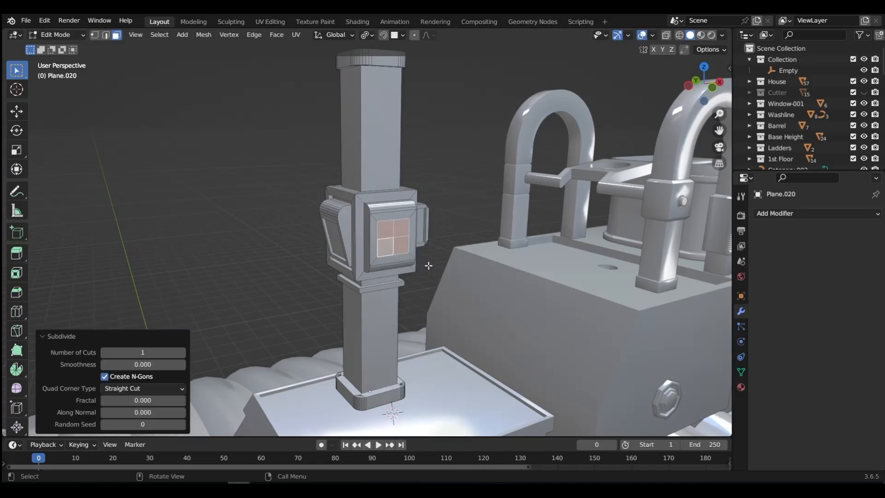
{"action": "right_click", "coordinate": [469, 230]}
{"action": "left_click", "coordinate": [470, 225]}
Step: Reshape the subdivided faces into a regular circle and extrude them outward about 4.2 cm
{"action": "right_click", "coordinate": [491, 230]}
{"action": "mouse_move", "coordinate": [484, 201]}
{"action": "left_click", "coordinate": [540, 211]}
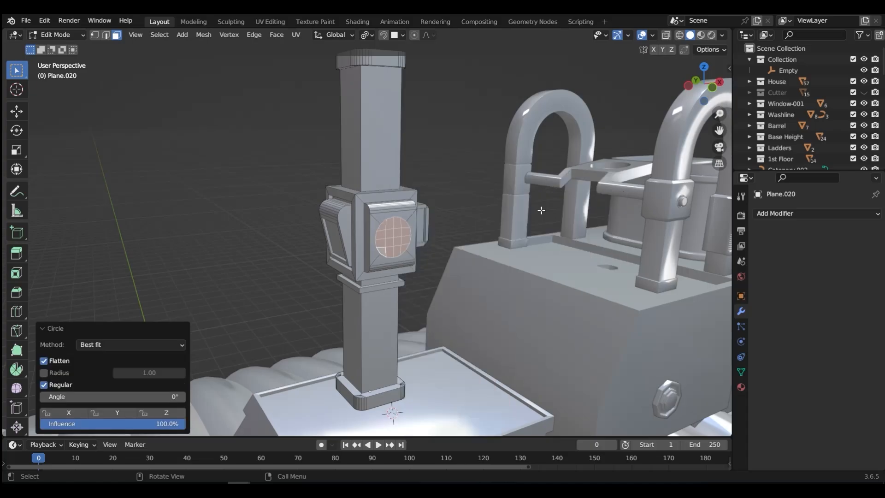
{"action": "key", "text": "e"}
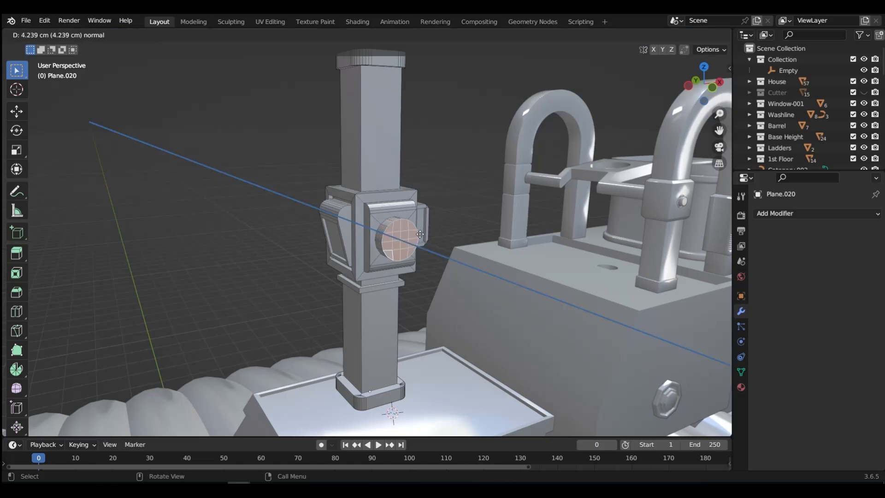
{"action": "left_click", "coordinate": [421, 234]}
Step: Bevel the outer rim loop of the round boss by 1.26 cm with one segment
{"action": "key", "text": "Tab"}
{"action": "left_click", "coordinate": [420, 298]}
{"action": "key", "text": "alt+a"}
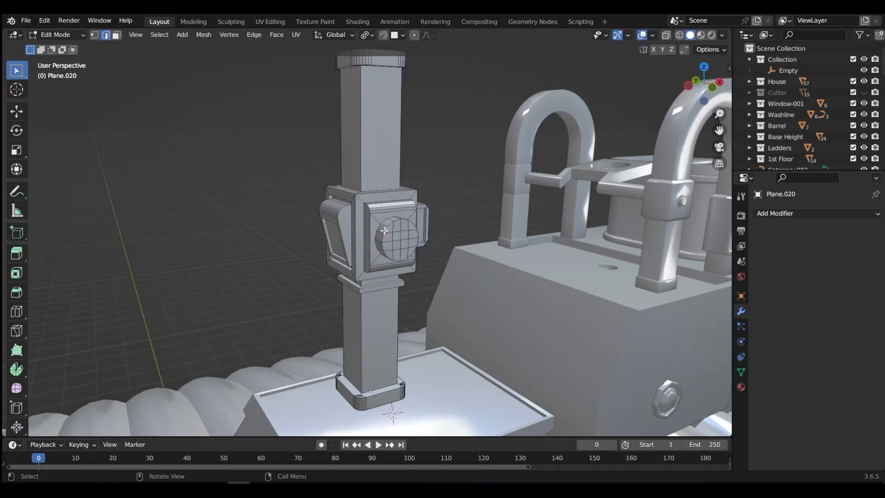
{"action": "left_click", "coordinate": [407, 252], "text": "ctrl"}
{"action": "scroll", "coordinate": [359, 187], "scroll_direction": "up", "scroll_amount": 3}
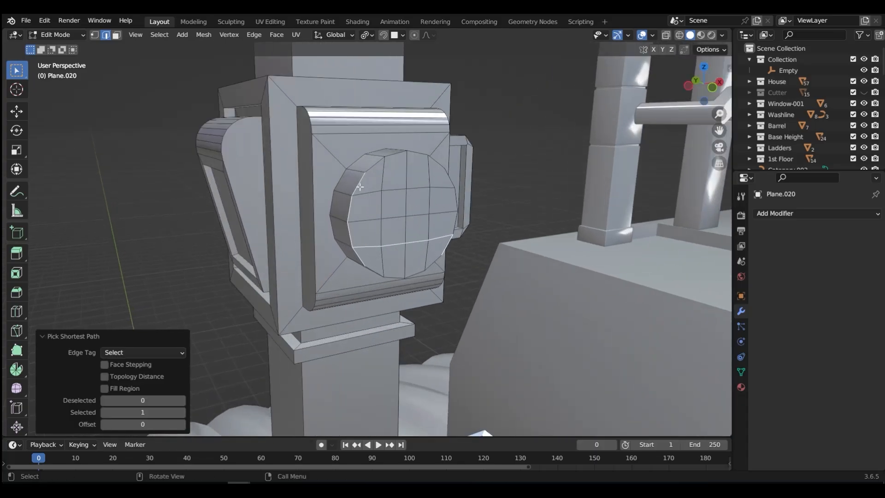
{"action": "key", "text": "ctrl+z"}
{"action": "left_click", "coordinate": [373, 270], "text": "ctrl"}
{"action": "middle_click_drag", "start_coordinate": [373, 270], "coordinate": [391, 281]}
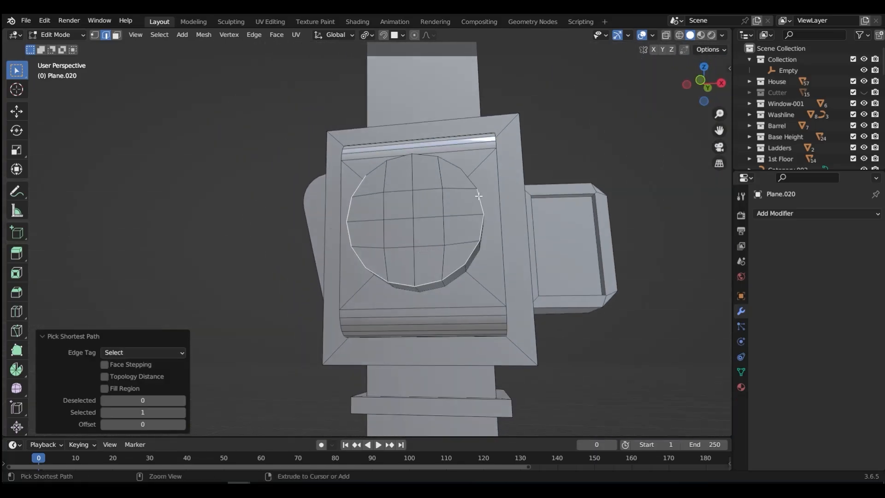
{"action": "middle_click_drag", "start_coordinate": [376, 164], "coordinate": [451, 219]}
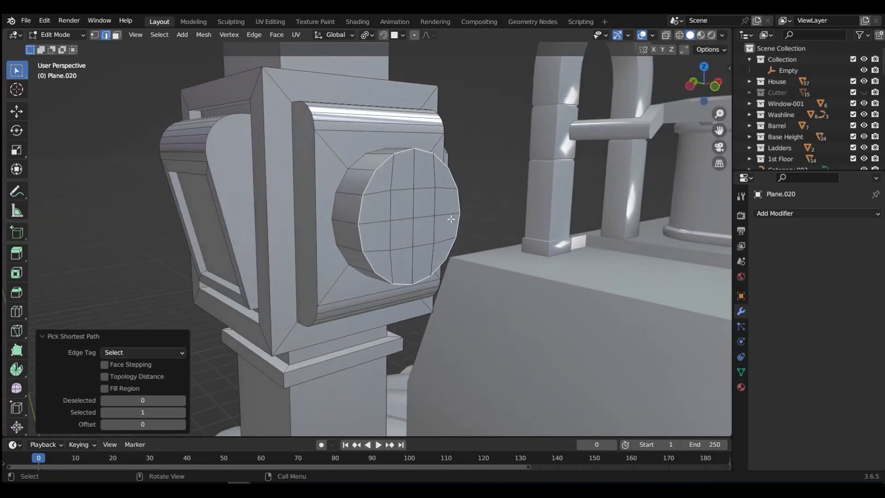
{"action": "key", "text": "ctrl+b"}
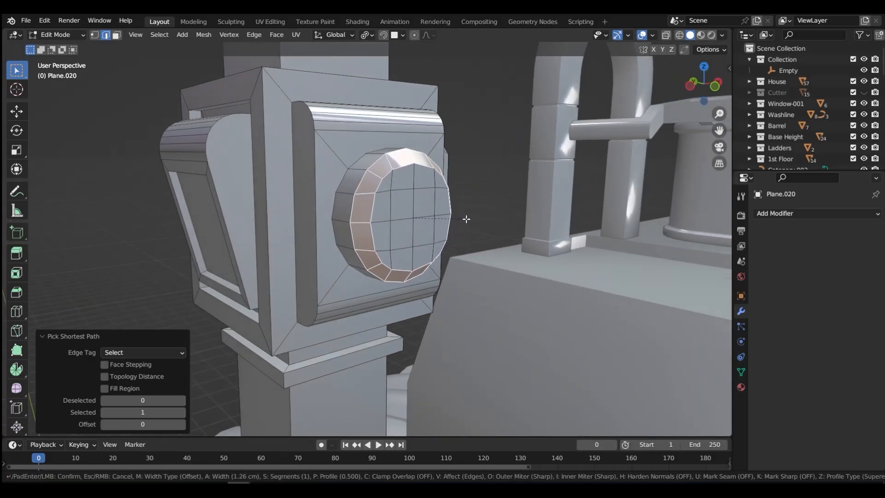
{"action": "left_click", "coordinate": [466, 219]}
Step: Inset all front faces of the round boss about 0.73 cm and extrude them inward about 1.22 cm
{"action": "key", "text": "ctrl+Tab"}
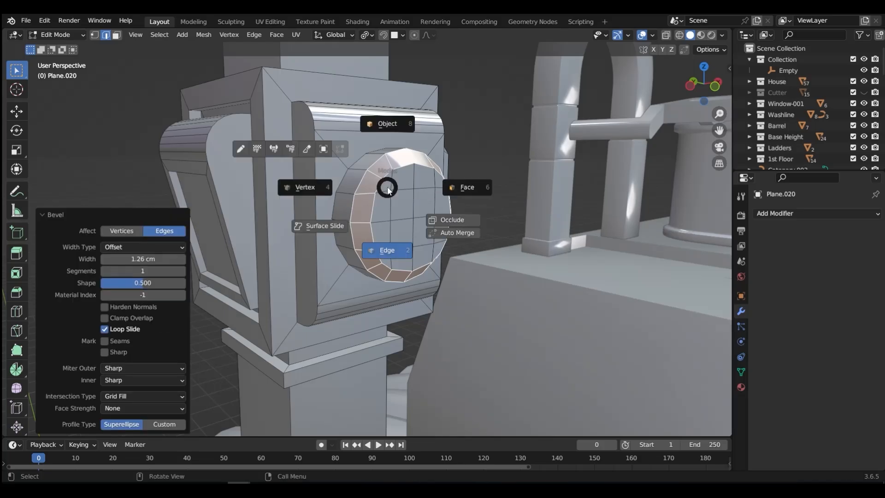
{"action": "left_click", "coordinate": [390, 196]}
{"action": "left_click", "coordinate": [393, 184]}
{"action": "left_click", "coordinate": [435, 184], "text": "shift"}
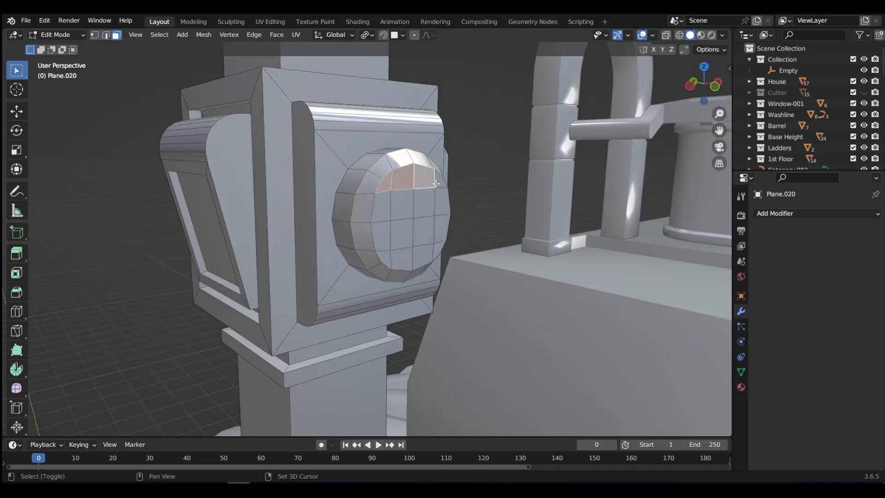
{"action": "left_click", "coordinate": [397, 245], "text": "ctrl+shift"}
{"action": "key", "text": "i"}
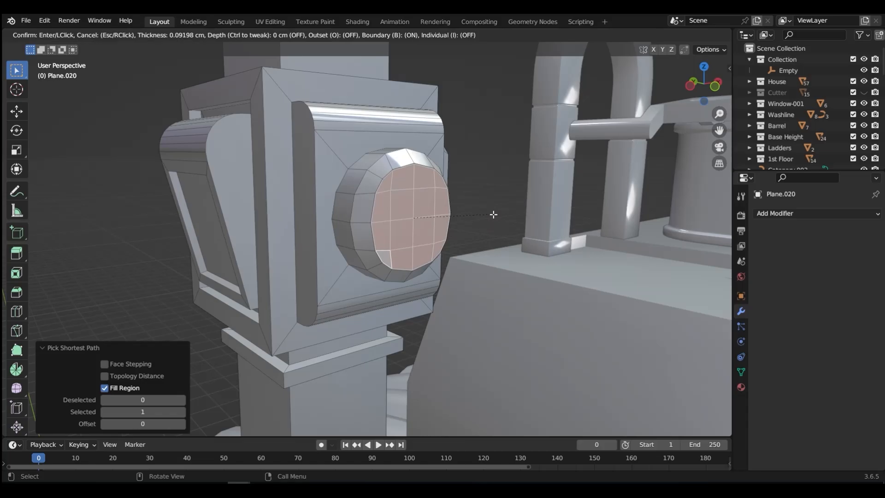
{"action": "left_click", "coordinate": [488, 214]}
{"action": "key", "text": "e"}
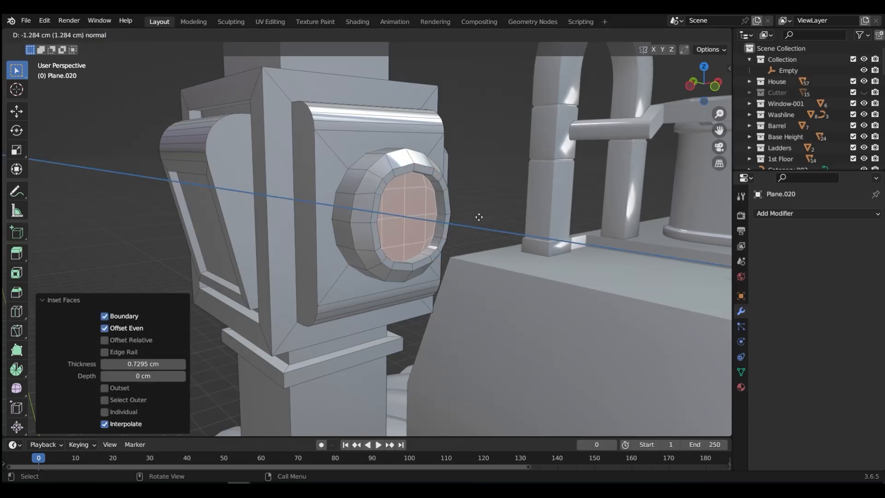
{"action": "left_click", "coordinate": [479, 217]}
Step: Bevel the edge loop around the boss's recess by about 0.22 cm with one segment
{"action": "key", "text": "ctrl+Tab"}
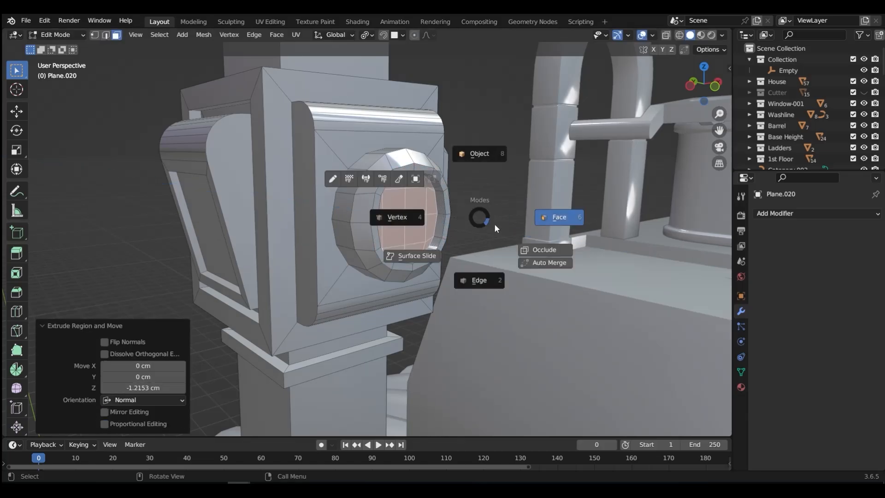
{"action": "left_click", "coordinate": [479, 281]}
{"action": "left_click", "coordinate": [434, 251], "text": "alt"}
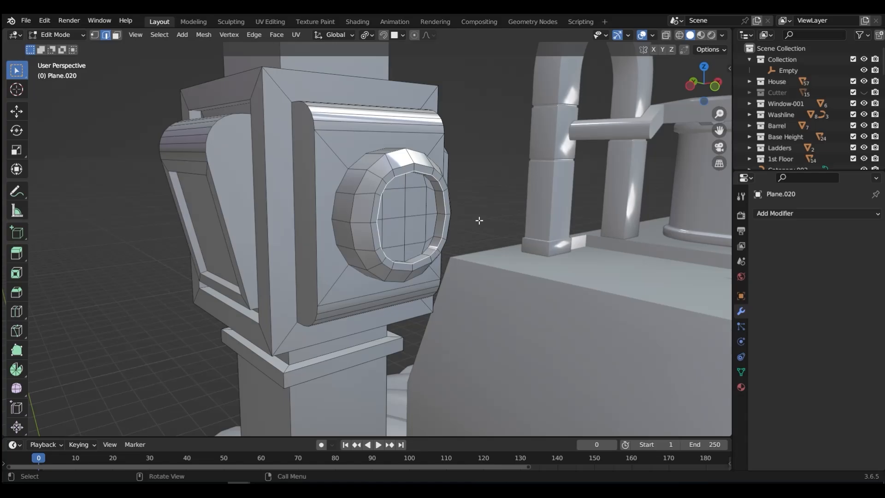
{"action": "key", "text": "ctrl+b"}
{"action": "scroll", "coordinate": [482, 217], "scroll_direction": "up", "scroll_amount": 1}
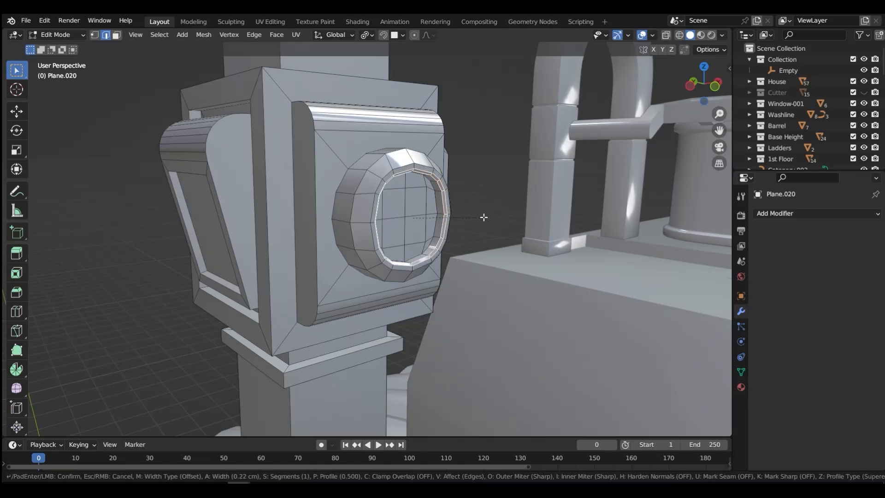
{"action": "left_click", "coordinate": [483, 217]}
Step: Shade the post object smooth in Object Mode using Auto Smooth at 30°
{"action": "key", "text": "ctrl+Tab"}
{"action": "left_click", "coordinate": [483, 158]}
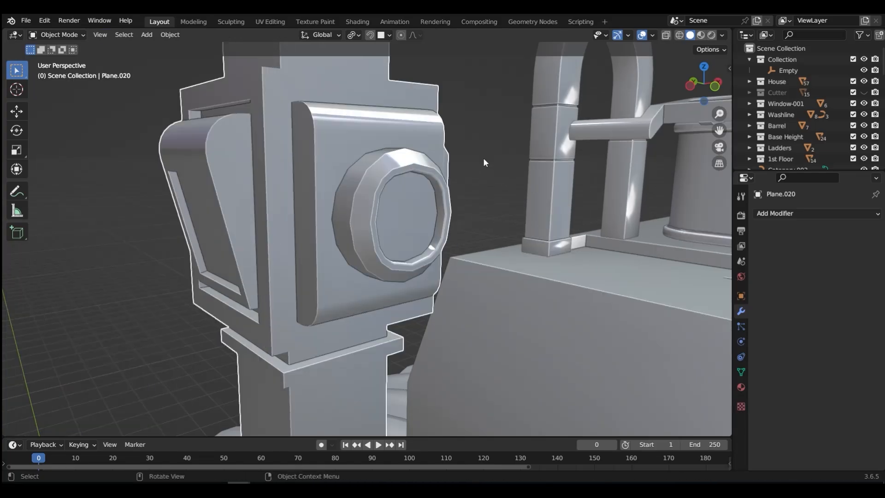
{"action": "right_click", "coordinate": [435, 194]}
{"action": "left_click", "coordinate": [435, 194]}
{"action": "scroll", "coordinate": [435, 195], "scroll_direction": "down", "scroll_amount": 3}
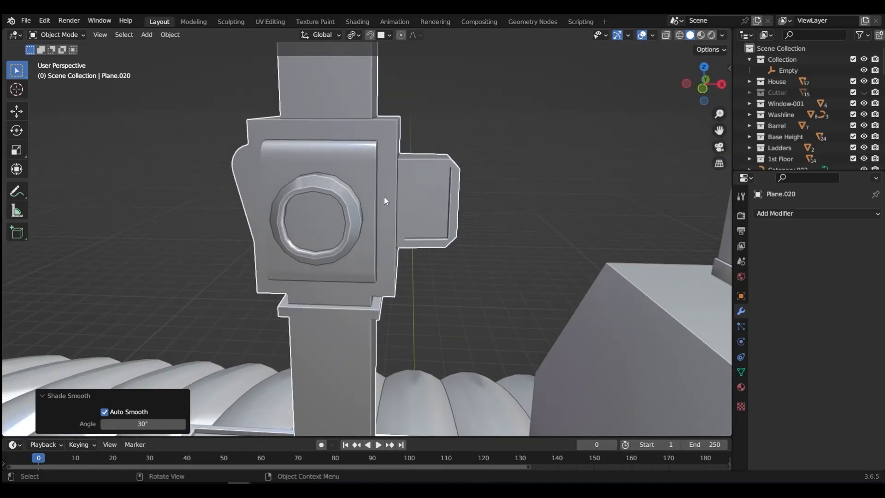
{"action": "middle_click_drag", "start_coordinate": [382, 198], "coordinate": [361, 209]}
Step: Select all faces of the round boss in face mode and separate them into a new object
{"action": "key", "text": "ctrl+Tab"}
{"action": "left_click", "coordinate": [410, 215]}
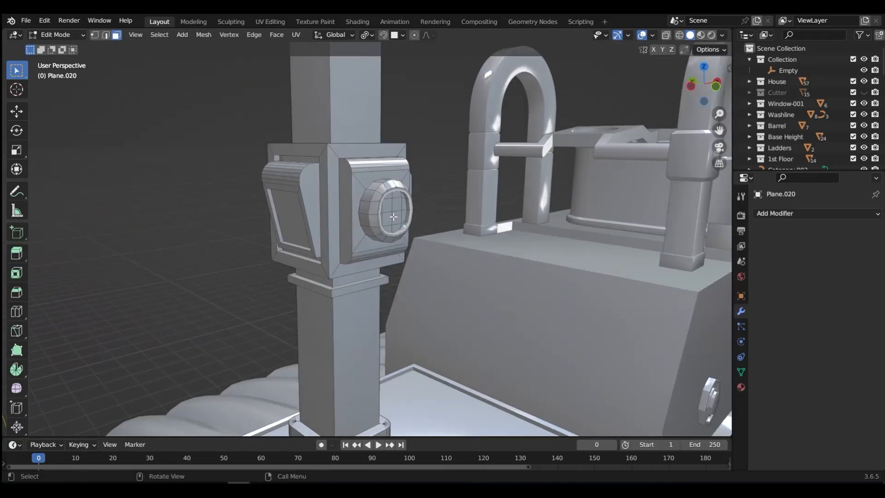
{"action": "left_click", "coordinate": [393, 214], "text": "ctrl"}
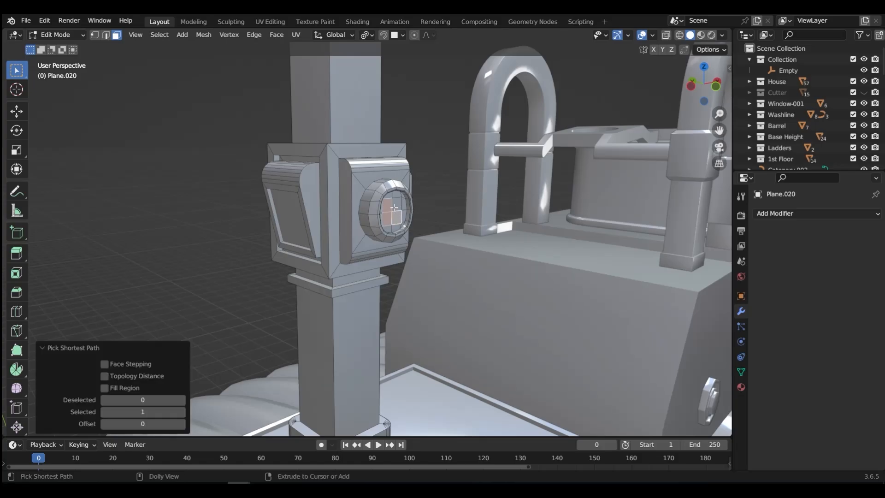
{"action": "left_click", "coordinate": [396, 207], "text": "shift"}
{"action": "key", "text": "ctrl+KP_Add"}
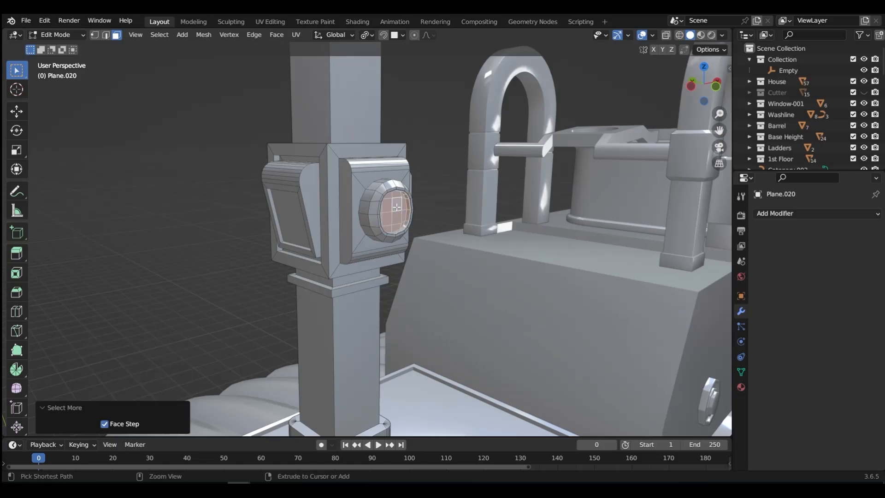
{"action": "key", "text": "ctrl+KP_Add"}
{"action": "key", "text": "ctrl+KP_Add"}
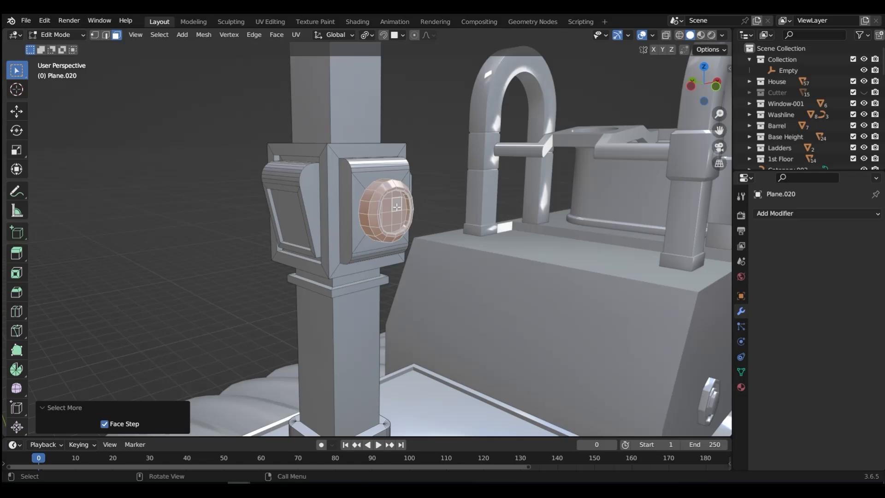
{"action": "key", "text": "p"}
{"action": "left_click", "coordinate": [396, 206]}
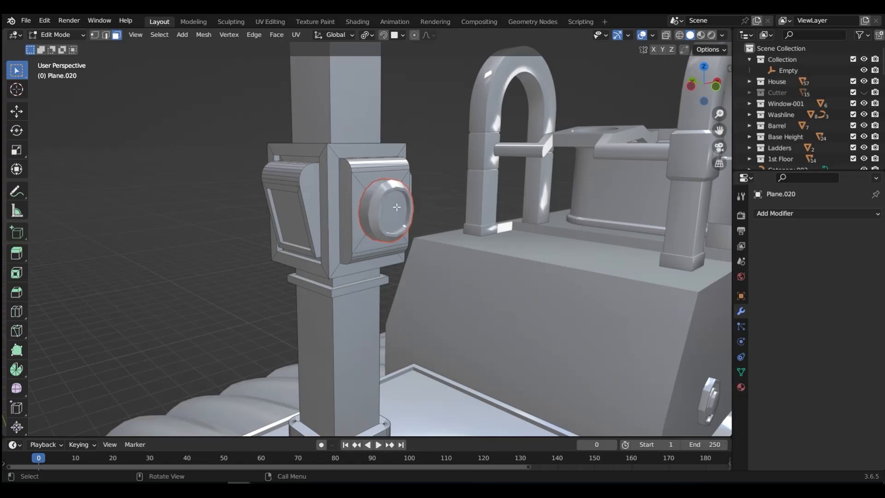
Step: Select the separated boss in Object Mode and add a Subdivision modifier with viewport level 1
{"action": "key", "text": "ctrl+Tab"}
{"action": "left_click", "coordinate": [408, 151]}
{"action": "left_click", "coordinate": [373, 207]}
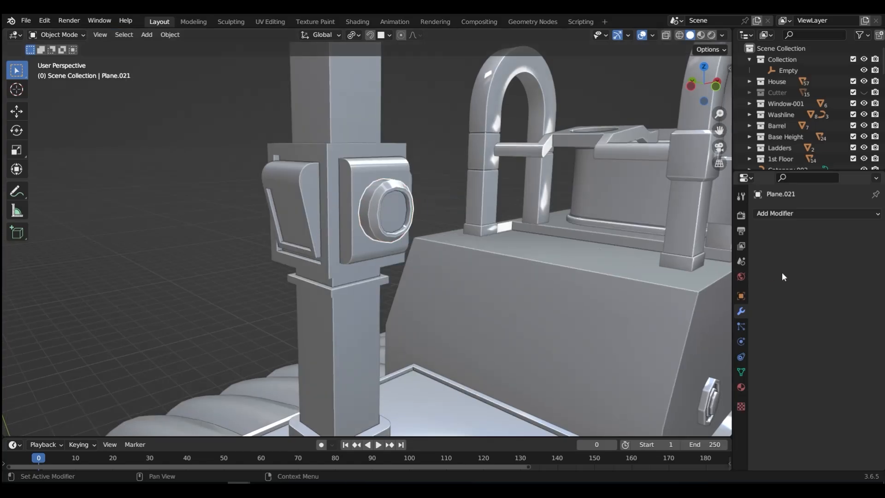
{"action": "key", "text": "ctrl+1"}
{"action": "middle_click_drag", "start_coordinate": [496, 250], "coordinate": [457, 120]}
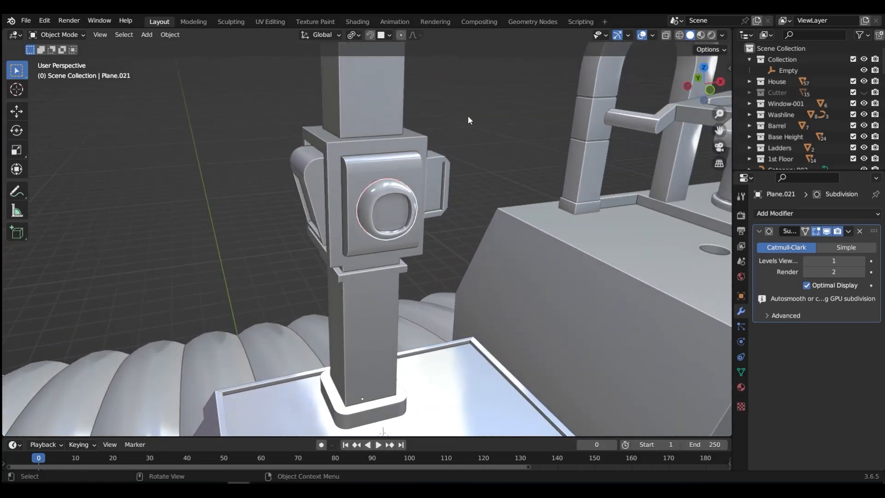
Step: Set the boss's origin to its geometry and scale it uniformly by 1.069
{"action": "key", "text": "s"}
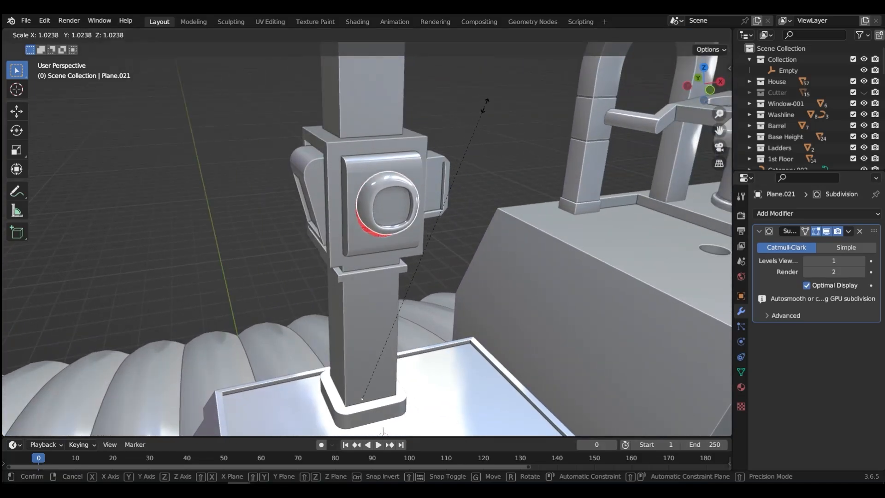
{"action": "key", "text": "Escape"}
{"action": "key", "text": "shift+s"}
{"action": "left_click", "coordinate": [513, 180]}
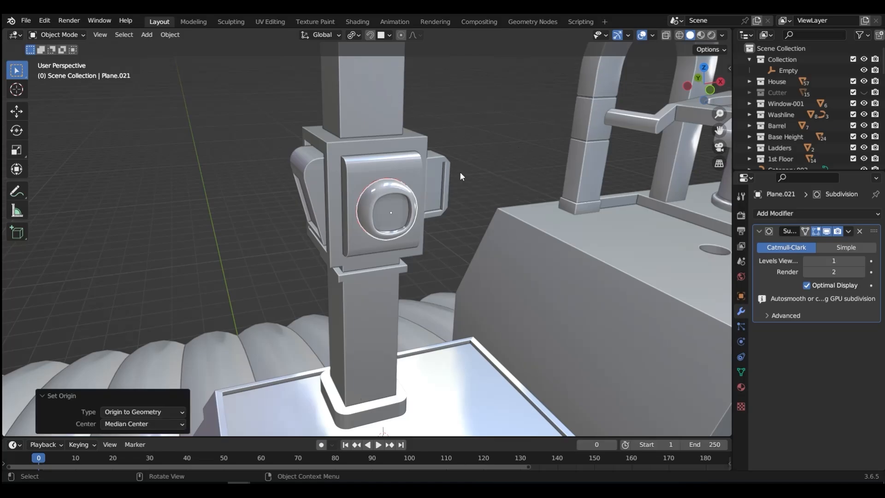
{"action": "key", "text": "s"}
{"action": "left_click", "coordinate": [464, 172]}
{"action": "middle_click_drag", "start_coordinate": [464, 172], "coordinate": [345, 167]}
Step: Add a Mirror modifier on the Y axis with Bisect and Flip to the round boss
{"action": "key", "text": "Tab"}
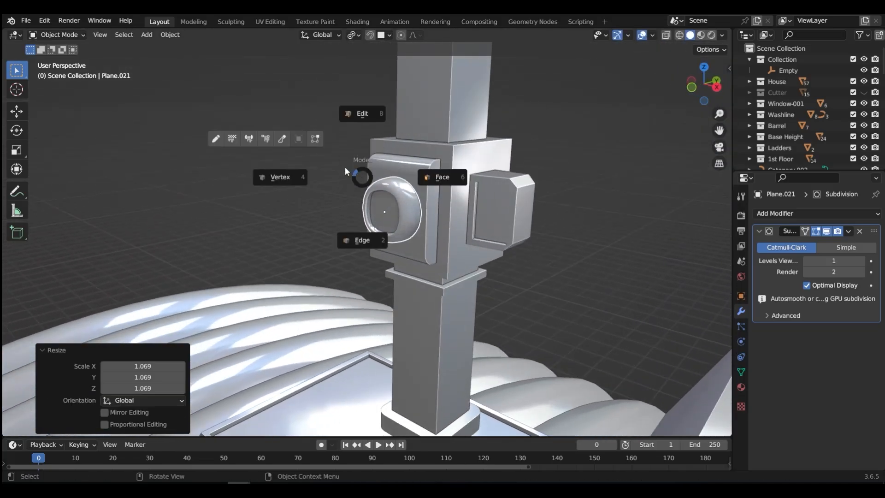
{"action": "left_click", "coordinate": [322, 206]}
{"action": "middle_click_drag", "start_coordinate": [322, 206], "coordinate": [341, 238]}
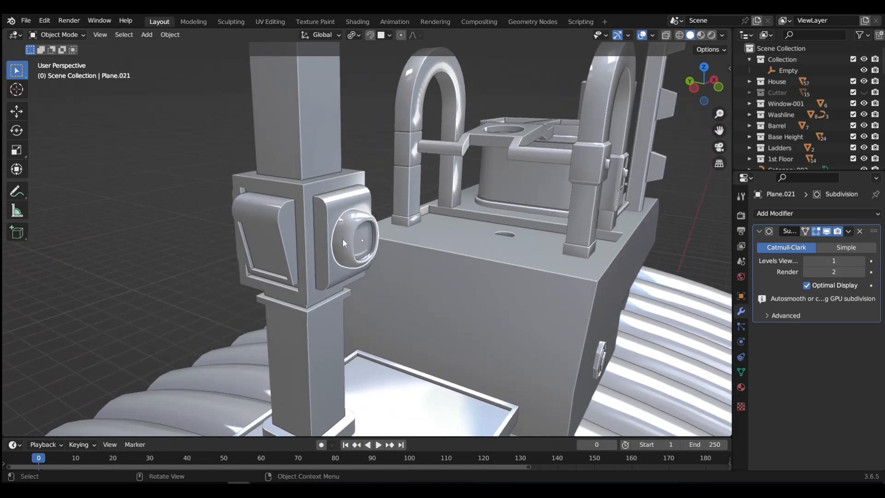
{"action": "key", "text": "alt+shift+x"}
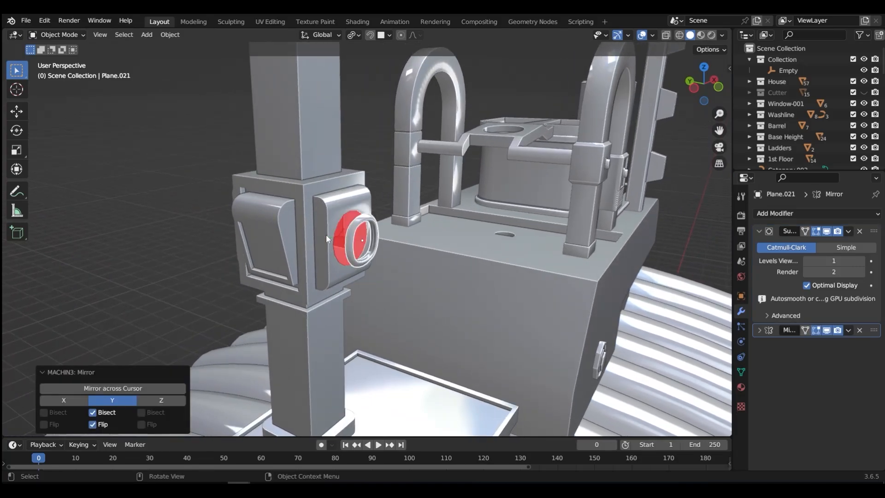
{"action": "middle_click_drag", "start_coordinate": [325, 234], "coordinate": [357, 253]}
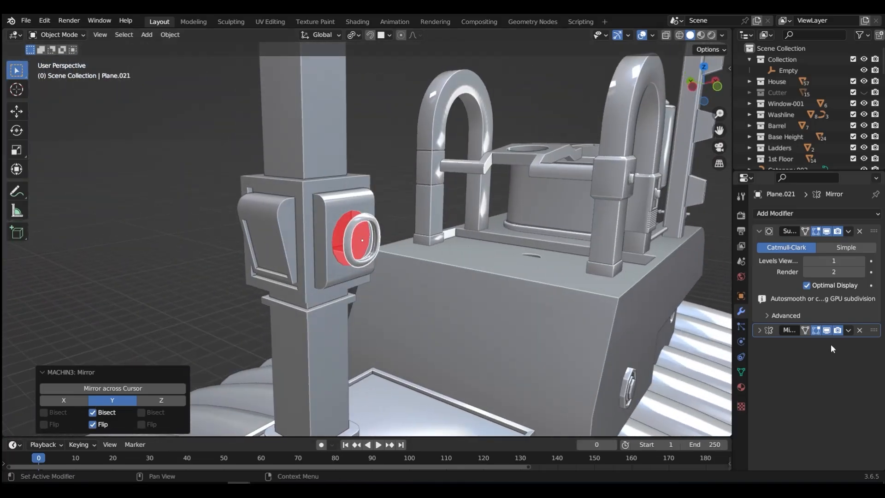
{"action": "left_click", "coordinate": [360, 220]}
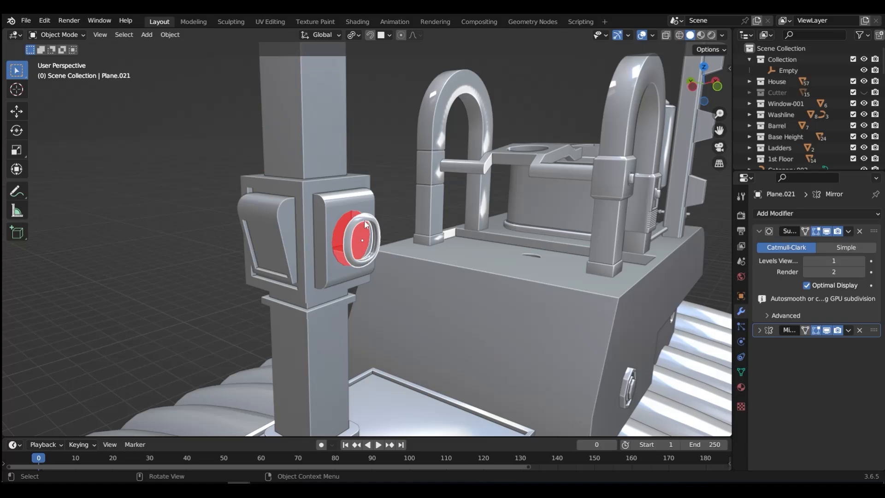
Step: Set the post Plane.020 as the mirror object, place Mirror above Subdivision and apply the Mirror modifier
{"action": "left_click", "coordinate": [759, 330]}
{"action": "left_click", "coordinate": [860, 386]}
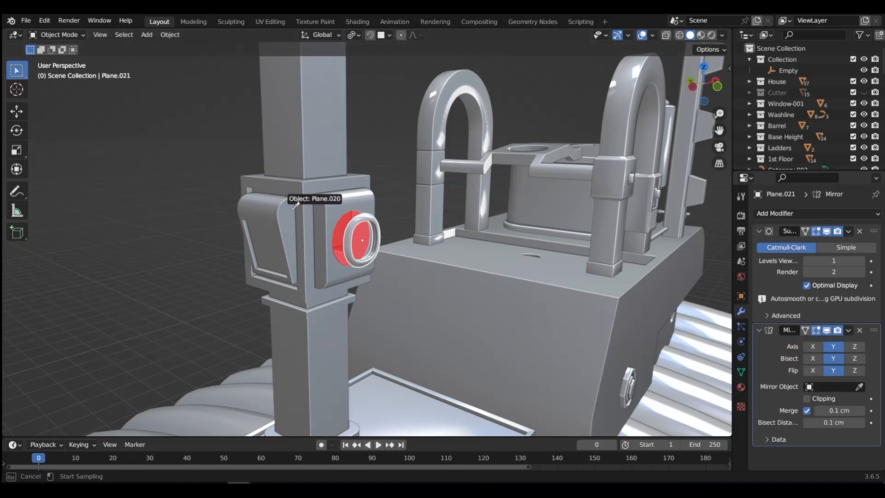
{"action": "left_click", "coordinate": [302, 206]}
{"action": "middle_click_drag", "start_coordinate": [302, 206], "coordinate": [347, 236]}
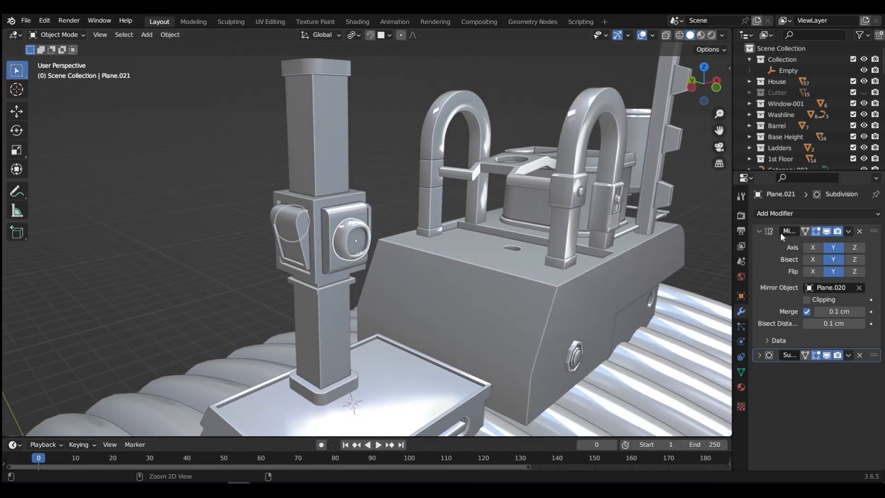
{"action": "key", "text": "ctrl+a"}
Step: Join the post into the neighbouring arch object and isolate the result in local view with face editing active
{"action": "left_click", "coordinate": [325, 179]}
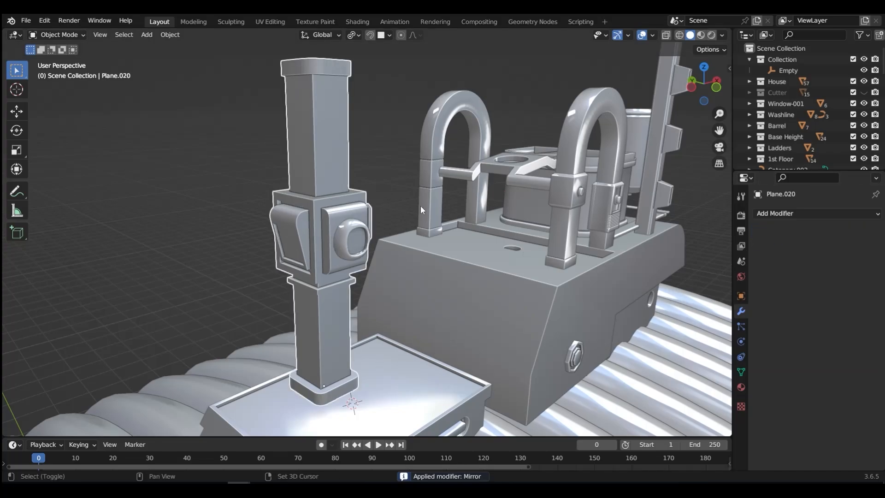
{"action": "key", "text": "alt+a"}
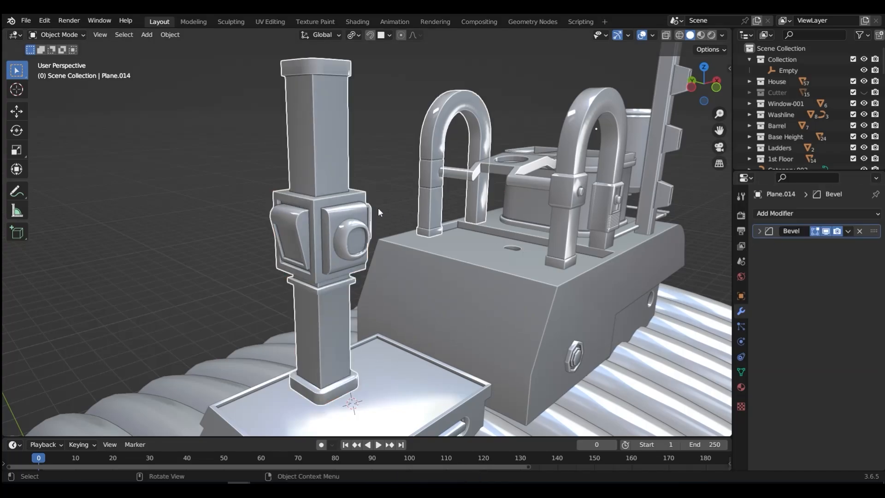
{"action": "middle_click_drag", "start_coordinate": [378, 207], "coordinate": [305, 198]}
{"action": "scroll", "coordinate": [348, 215], "scroll_direction": "up", "scroll_amount": 3}
{"action": "key", "text": "Tab"}
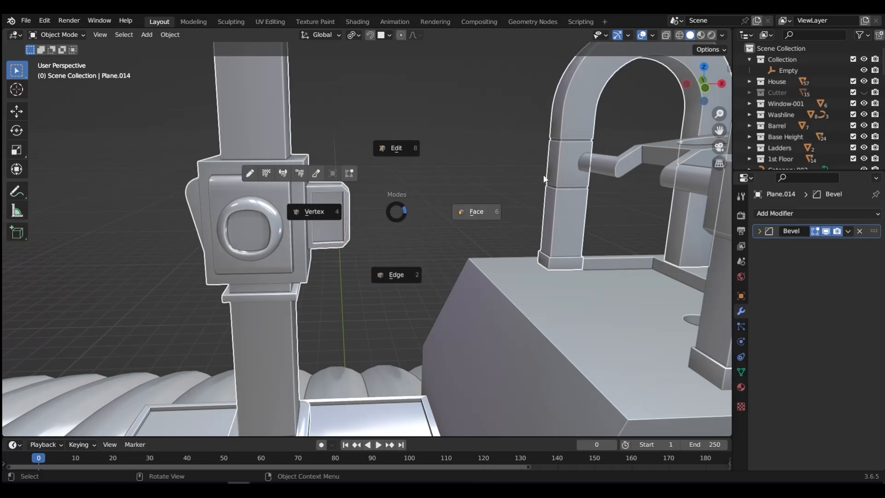
{"action": "left_click", "coordinate": [461, 213]}
{"action": "middle_click_drag", "start_coordinate": [464, 194], "coordinate": [357, 148]}
{"action": "key", "text": "KP_Divide"}
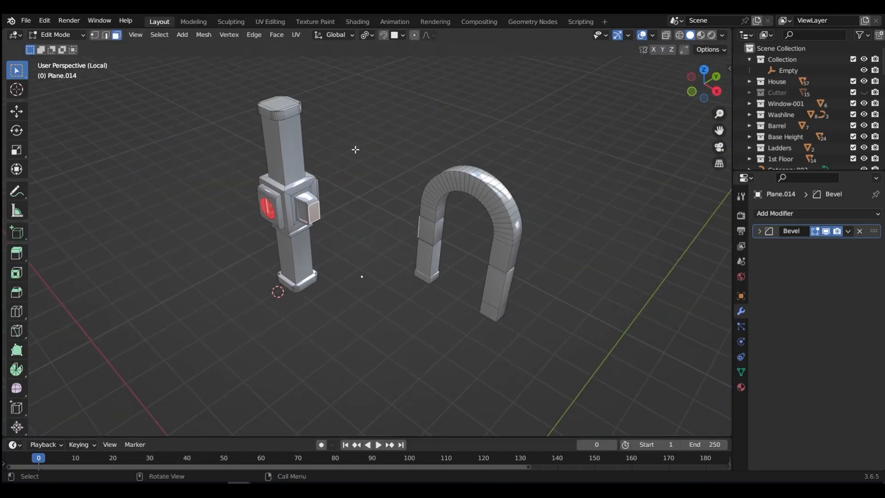
Step: Bridge the post's side block end face to the facing side of the arch leg with LoopTools
{"action": "mouse_move", "coordinate": [370, 278]}
{"action": "middle_mouse_down"}
{"action": "mouse_move", "coordinate": [404, 239]}
{"action": "mouse_move", "coordinate": [367, 252]}
{"action": "mouse_move", "coordinate": [369, 284]}
{"action": "middle_mouse_up"}
{"action": "right_click", "coordinate": [369, 285]}
{"action": "mouse_move", "coordinate": [407, 200]}
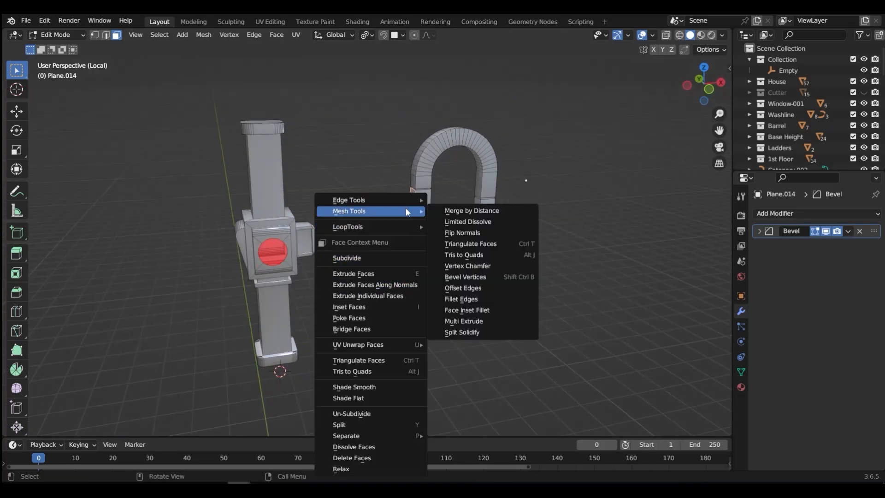
{"action": "mouse_move", "coordinate": [405, 226]}
{"action": "left_click", "coordinate": [450, 231]}
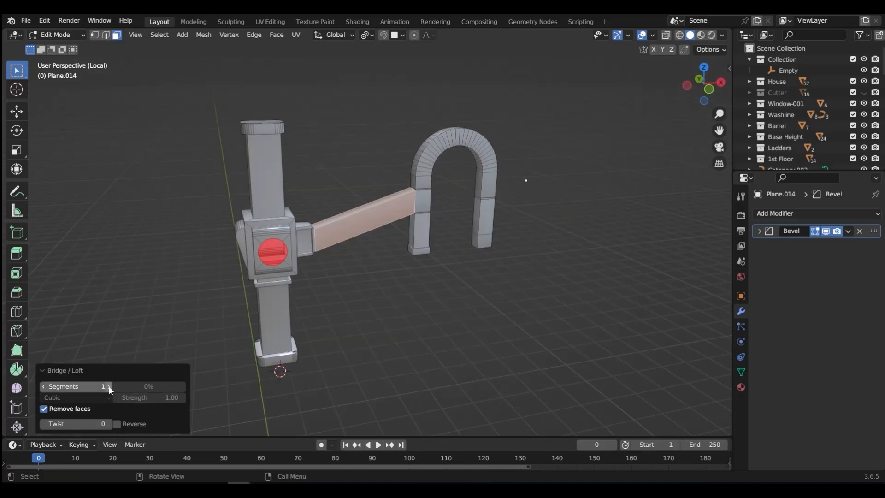
Step: Set the bridge to 11 segments, then return to Object Mode and leave local view
{"action": "left_click", "coordinate": [110, 386]}
{"action": "left_click", "coordinate": [109, 386]}
{"action": "left_click", "coordinate": [109, 387]}
{"action": "left_click", "coordinate": [109, 386]}
{"action": "left_click", "coordinate": [109, 386]}
{"action": "left_click", "coordinate": [109, 387]}
{"action": "left_click", "coordinate": [109, 386]}
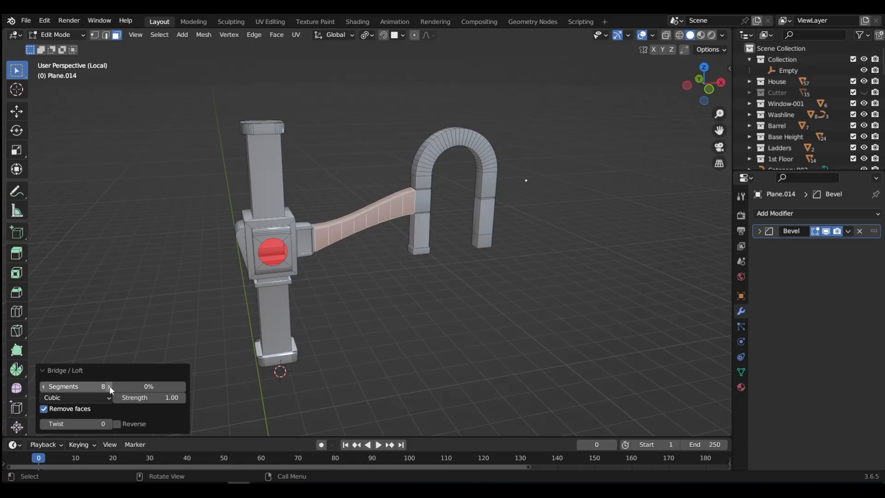
{"action": "left_click", "coordinate": [109, 386]}
{"action": "left_click", "coordinate": [110, 386]}
{"action": "left_click", "coordinate": [110, 386]}
{"action": "key", "text": "ctrl+Tab"}
{"action": "left_click", "coordinate": [402, 175]}
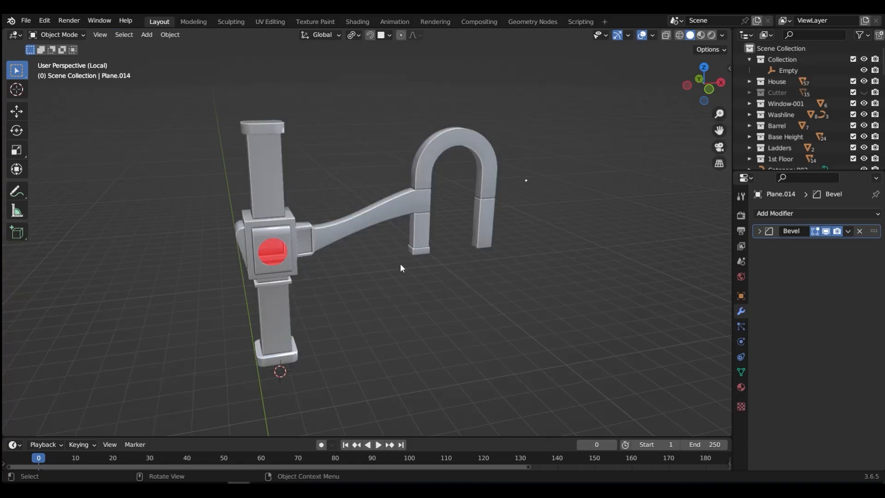
{"action": "key", "text": "KP_Divide"}
Step: Examine the mesh in solid and wireframe display where the bridged arm meets the recessed side block
{"action": "middle_click_drag", "start_coordinate": [388, 208], "coordinate": [414, 150]}
{"action": "scroll", "coordinate": [373, 140], "scroll_direction": "up", "scroll_amount": 5}
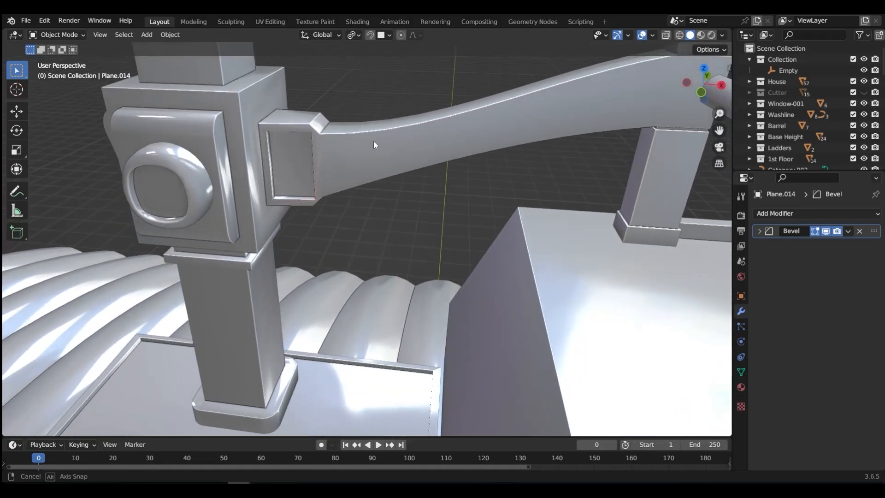
{"action": "left_click", "coordinate": [360, 146]}
{"action": "key", "text": "ctrl+Tab"}
{"action": "left_click", "coordinate": [436, 145]}
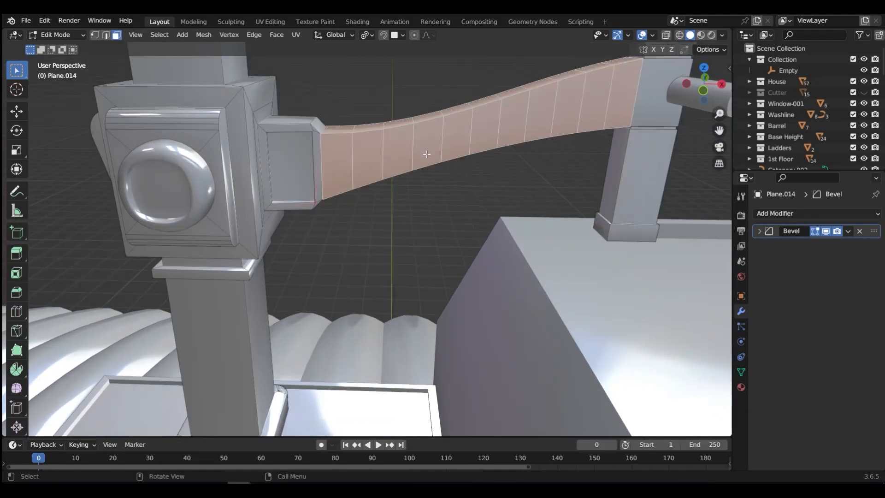
{"action": "scroll", "coordinate": [312, 196], "scroll_direction": "up", "scroll_amount": 4}
{"action": "middle_click_drag", "start_coordinate": [312, 196], "coordinate": [339, 256]}
{"action": "key", "text": "ctrl+Tab"}
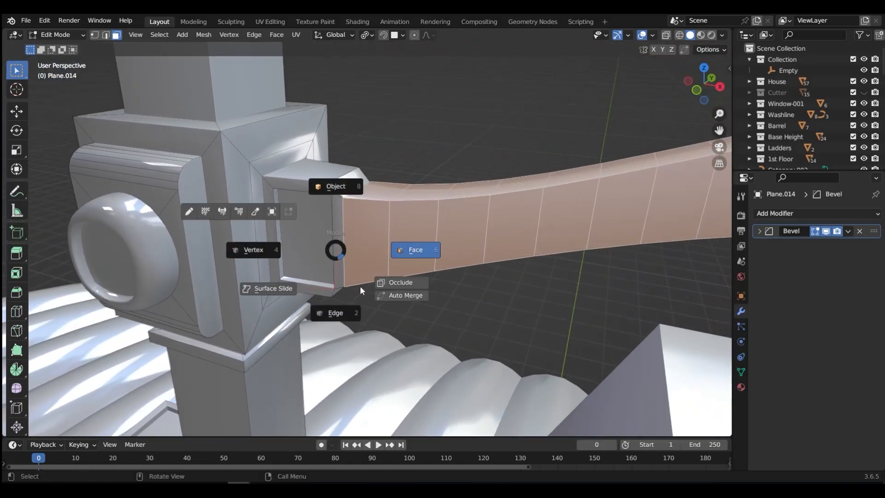
{"action": "left_click", "coordinate": [336, 310]}
{"action": "left_click", "coordinate": [338, 255]}
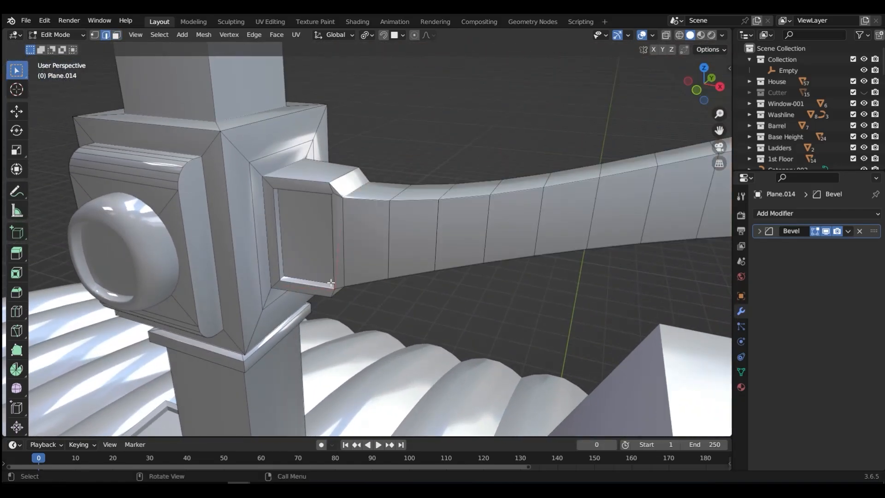
{"action": "middle_click_drag", "start_coordinate": [331, 282], "coordinate": [218, 219]}
{"action": "key", "text": "shift+z"}
{"action": "scroll", "coordinate": [298, 281], "scroll_direction": "up", "scroll_amount": 8}
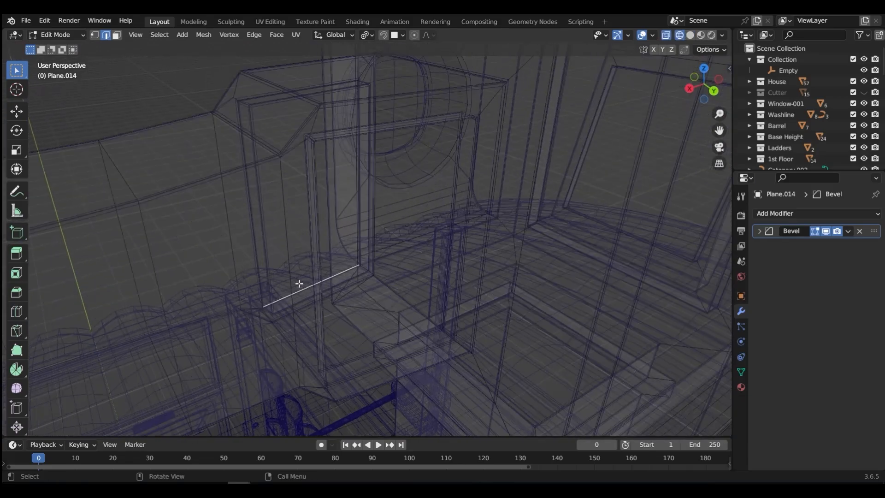
{"action": "key", "text": "ctrl+Tab"}
{"action": "left_click", "coordinate": [305, 219]}
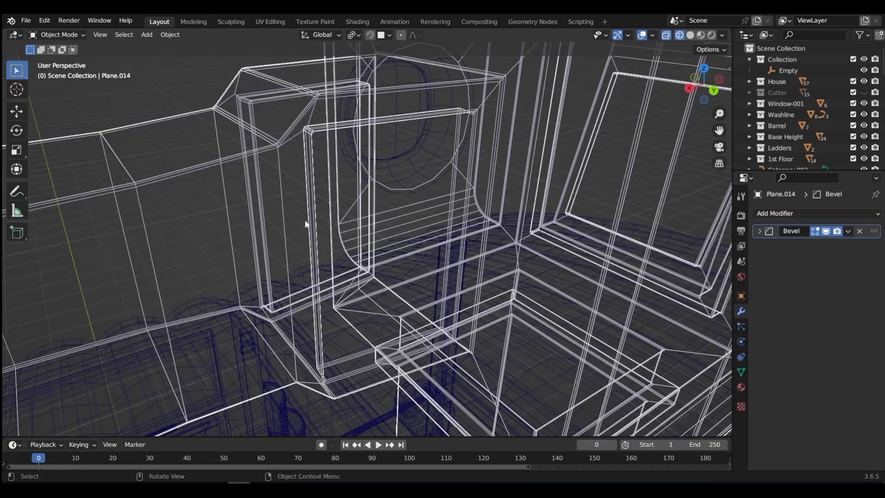
{"action": "key", "text": "shift+z"}
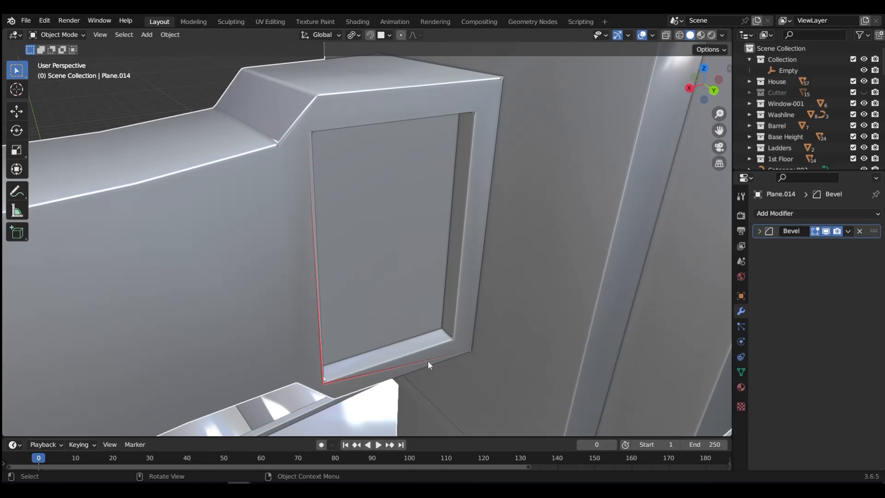
Step: Check the frame faces around the side block's recess and run MACHIN3 Clean Up on the whole mesh with Non-Manifold selection
{"action": "key", "text": "ctrl+Tab"}
{"action": "left_click", "coordinate": [402, 365]}
{"action": "left_click", "coordinate": [402, 365]}
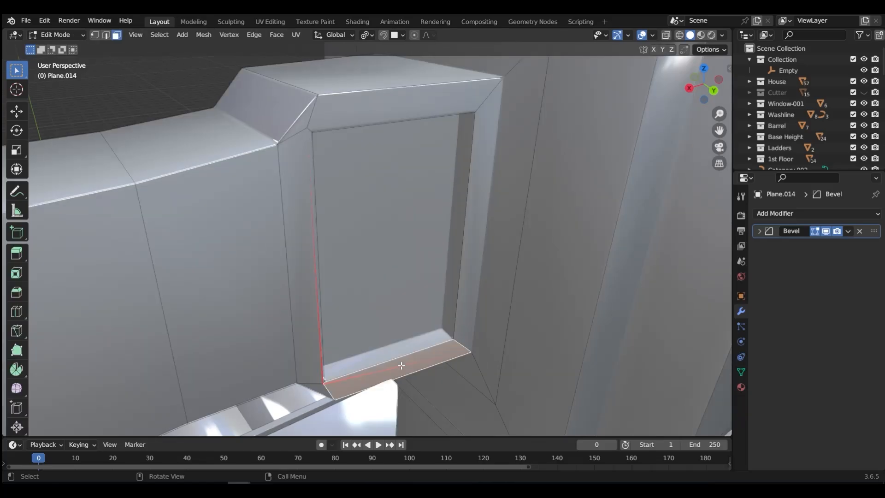
{"action": "left_click", "coordinate": [321, 355]}
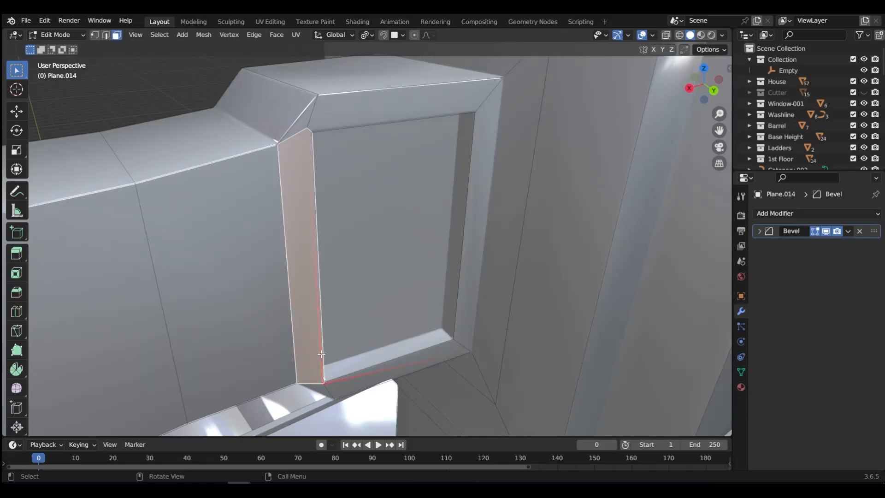
{"action": "key", "text": "ctrl+Tab"}
{"action": "scroll", "coordinate": [410, 326], "scroll_direction": "down", "scroll_amount": 5}
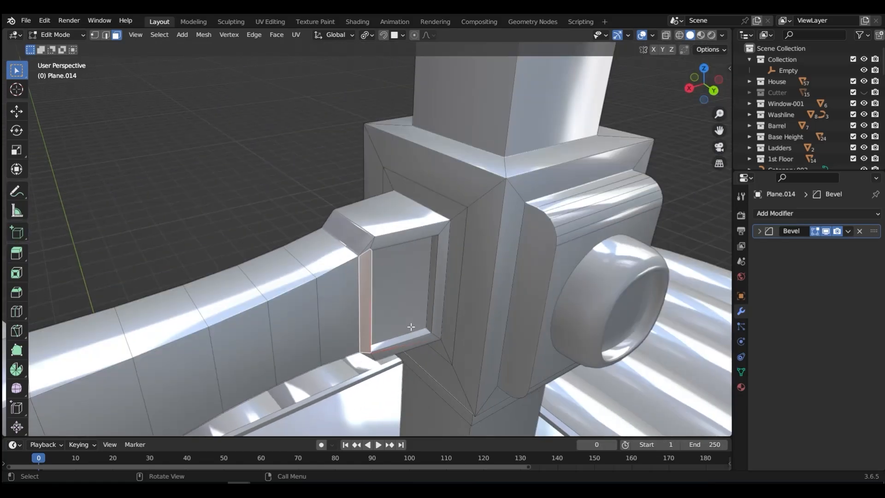
{"action": "key", "text": "a"}
{"action": "key", "text": "3"}
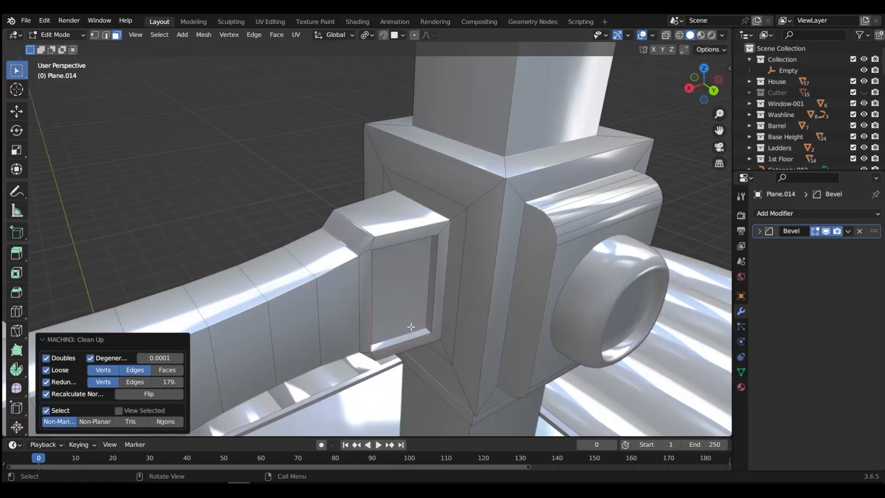
Step: Set the mesh's Bevel modifier amount to 0.005 cm after checking the non-manifold edges at the side block's recess corner
{"action": "middle_click_drag", "start_coordinate": [410, 326], "coordinate": [418, 277]}
{"action": "scroll", "coordinate": [419, 276], "scroll_direction": "up", "scroll_amount": 6}
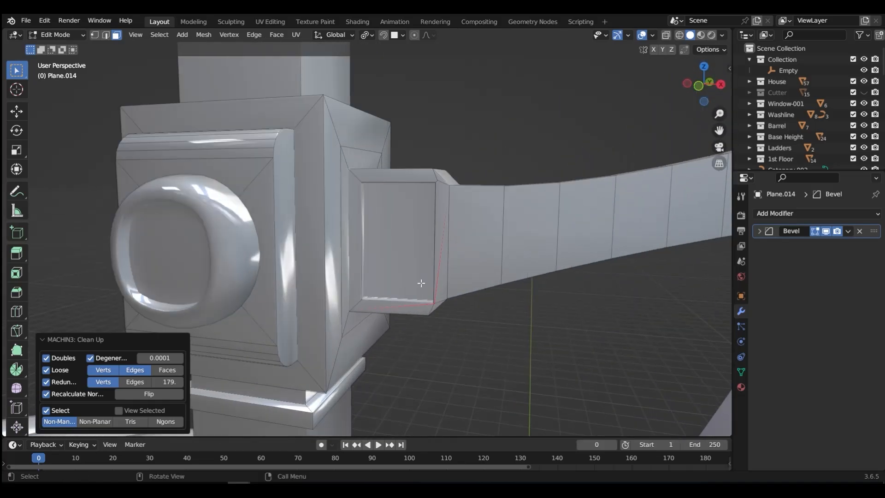
{"action": "scroll", "coordinate": [446, 316], "scroll_direction": "up", "scroll_amount": 4}
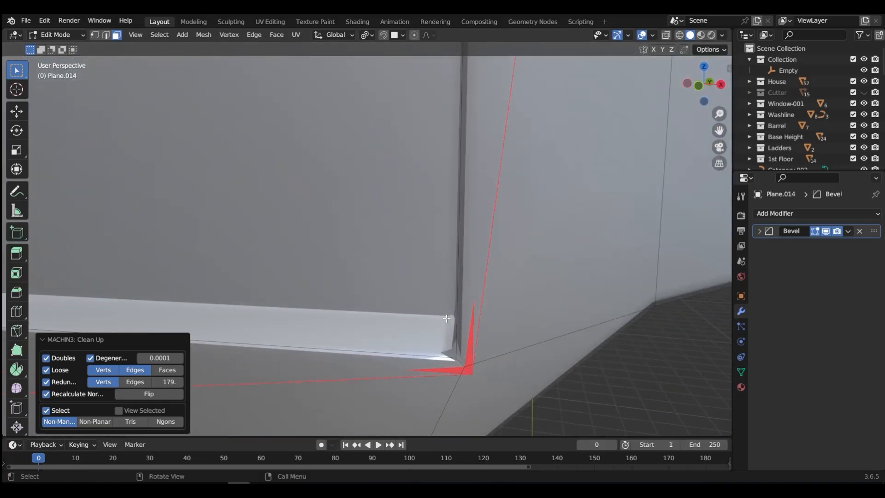
{"action": "scroll", "coordinate": [446, 318], "scroll_direction": "down", "scroll_amount": 6}
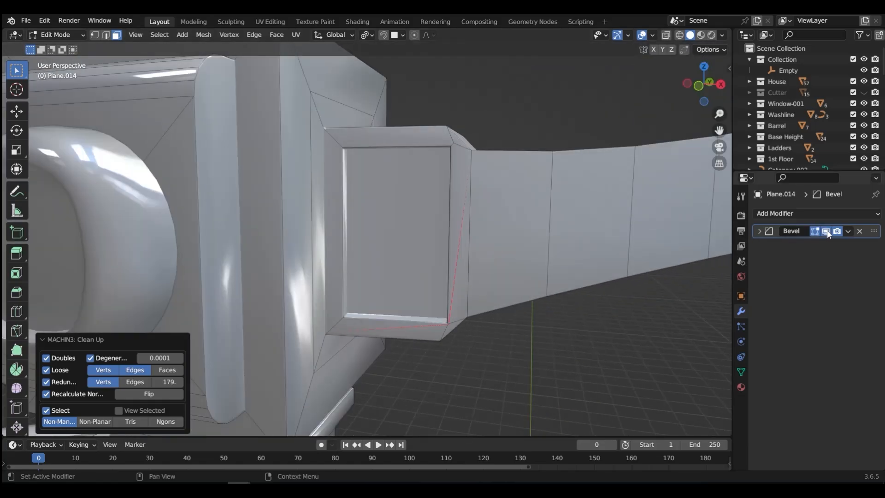
{"action": "left_click", "coordinate": [760, 230]}
{"action": "left_click", "coordinate": [827, 273]}
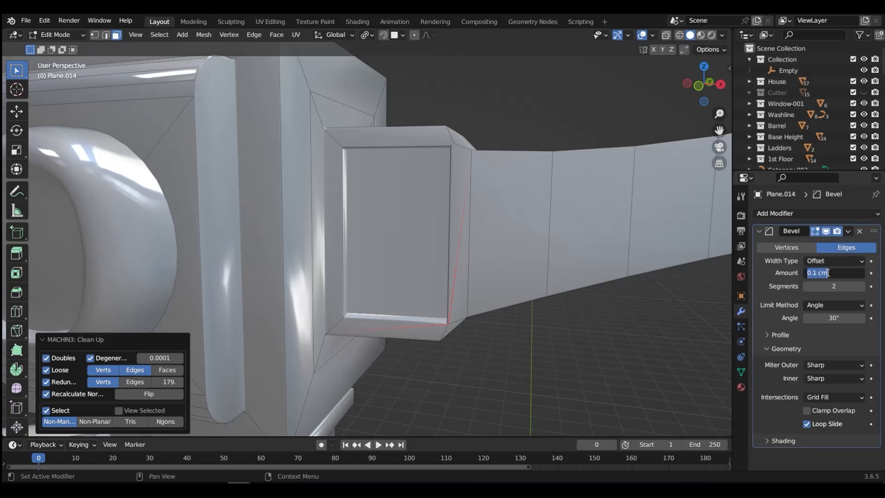
{"action": "type", "text": ".005"}
{"action": "key", "text": "Return"}
{"action": "middle_click_drag", "start_coordinate": [430, 235], "coordinate": [479, 250]}
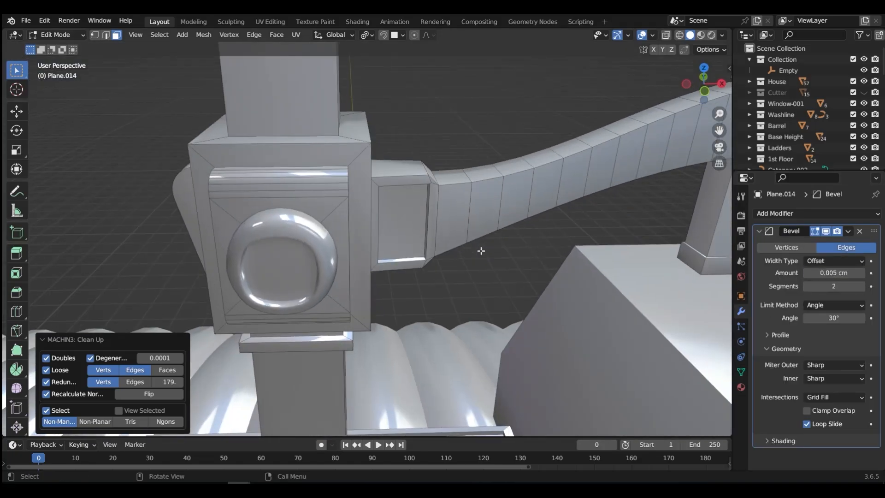
Step: Inset the post's top face by about 1.1 cm
{"action": "key", "text": "Tab"}
{"action": "middle_click_drag", "start_coordinate": [491, 190], "coordinate": [328, 244]}
{"action": "scroll", "coordinate": [298, 211], "scroll_direction": "down", "scroll_amount": 8}
{"action": "key", "text": "ctrl+Tab"}
{"action": "left_click", "coordinate": [362, 217]}
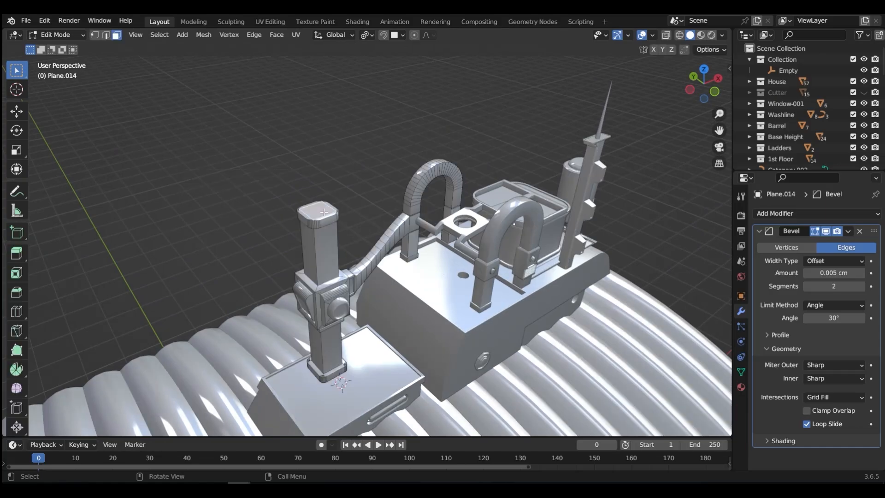
{"action": "key", "text": "i"}
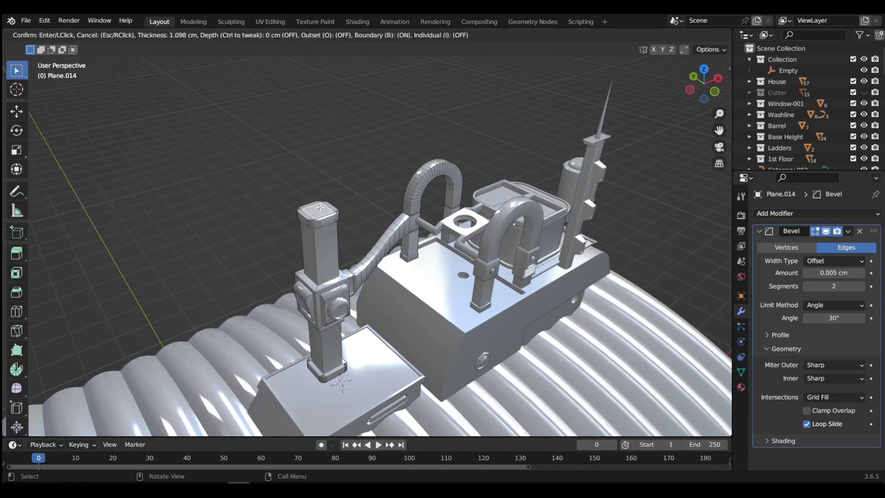
{"action": "left_click", "coordinate": [320, 207]}
Step: Extrude the post's inset top face upward about 26.2 cm and add a loop cut near the new section's upper end
{"action": "key", "text": "e"}
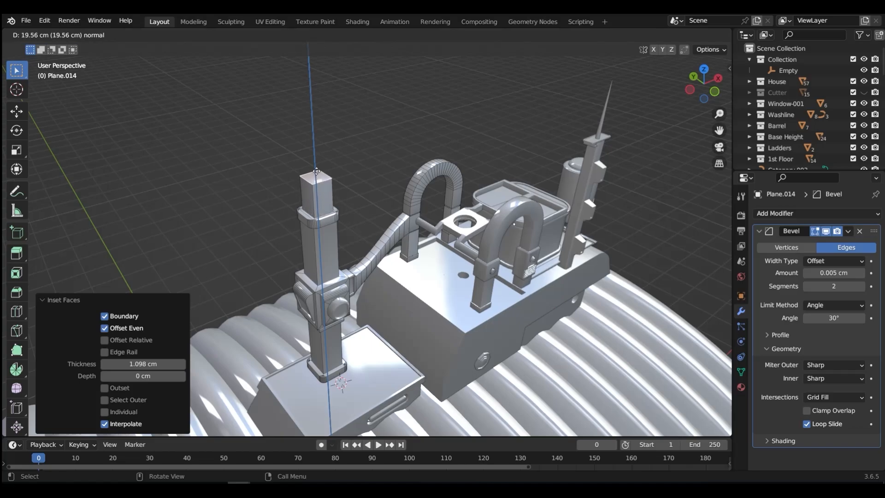
{"action": "left_click", "coordinate": [316, 162]}
{"action": "middle_click_drag", "start_coordinate": [313, 188], "coordinate": [309, 190]}
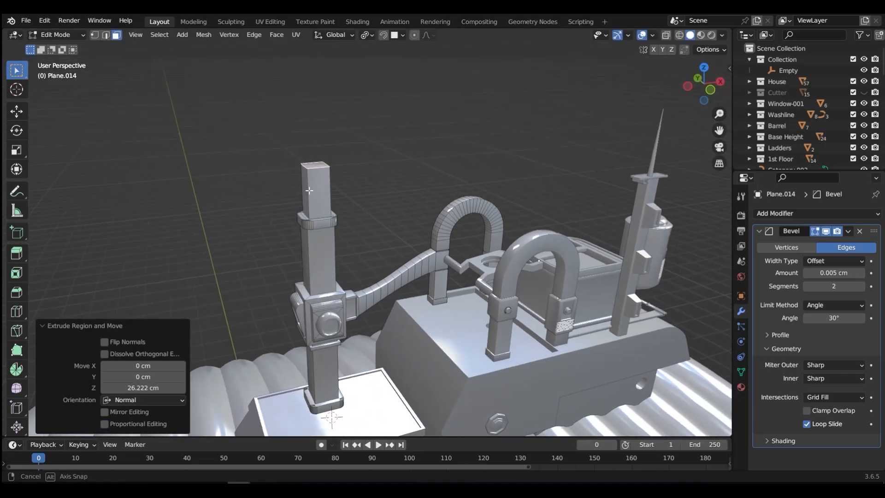
{"action": "key", "text": "ctrl+r"}
{"action": "left_click", "coordinate": [309, 190]}
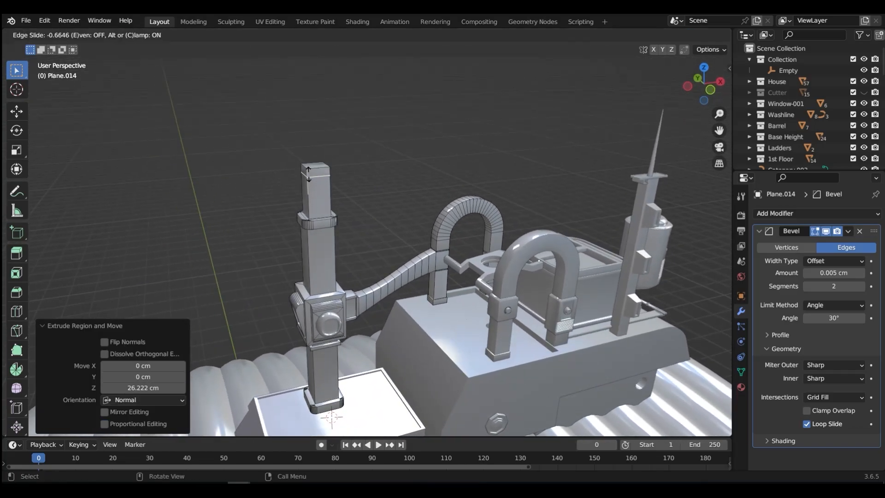
{"action": "left_click", "coordinate": [309, 175]}
Step: Try to extrude two opposite side faces above the new loop cut outward by about 27.8 cm
{"action": "key", "text": "Tab"}
{"action": "left_click", "coordinate": [324, 174]}
{"action": "middle_click_drag", "start_coordinate": [305, 169], "coordinate": [335, 173]}
{"action": "key", "text": "e"}
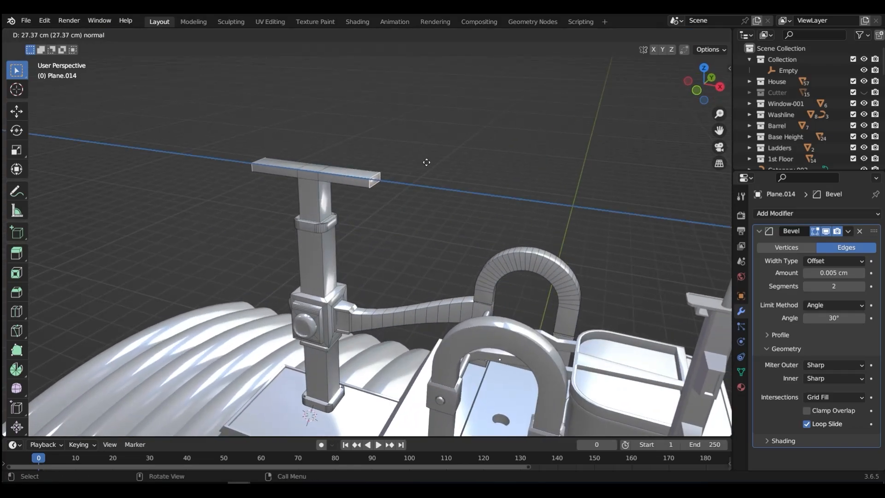
{"action": "left_click", "coordinate": [427, 162]}
{"action": "middle_click_drag", "start_coordinate": [427, 162], "coordinate": [405, 187]}
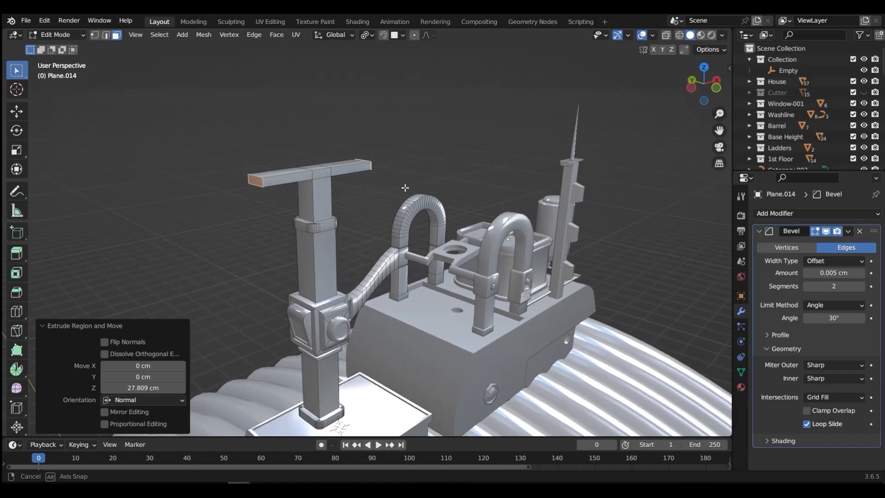
{"action": "key", "text": "ctrl+z"}
Step: Extrude a single side face at the post's upper end about 20.8 cm outward to form a horizontal arm
{"action": "middle_click_drag", "start_coordinate": [341, 190], "coordinate": [328, 172]}
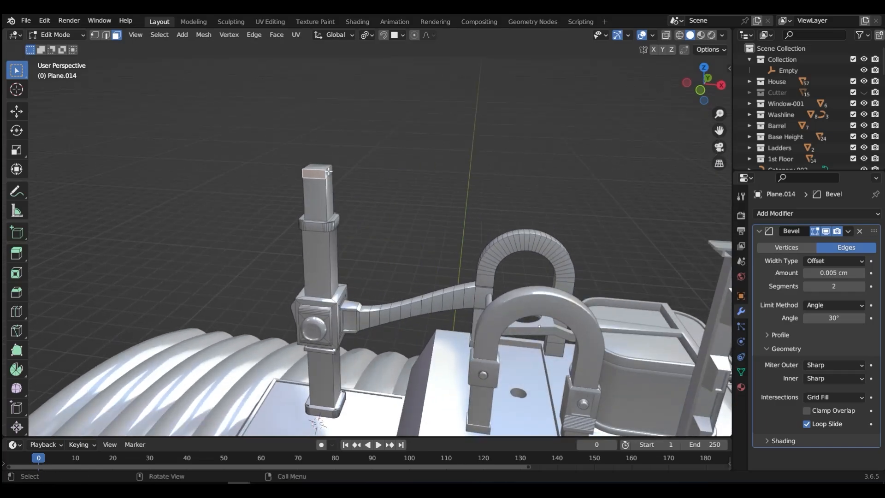
{"action": "key", "text": "e"}
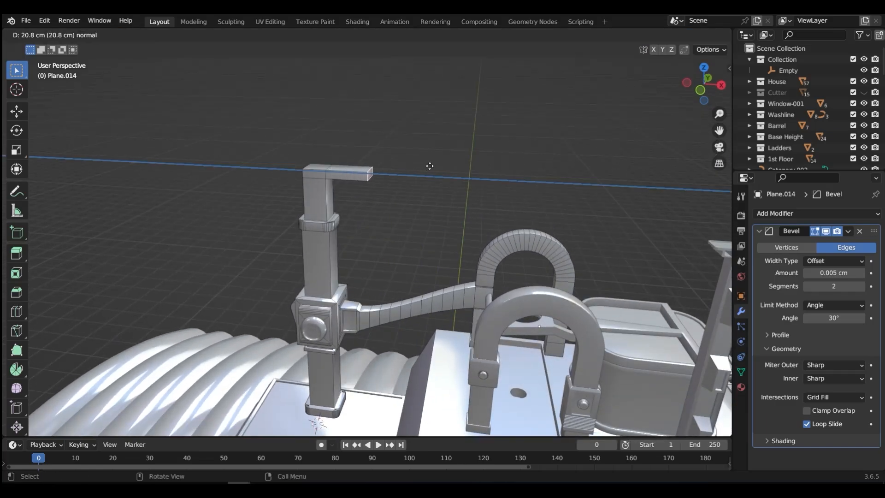
{"action": "left_click", "coordinate": [429, 166]}
{"action": "middle_click_drag", "start_coordinate": [376, 189], "coordinate": [424, 187]}
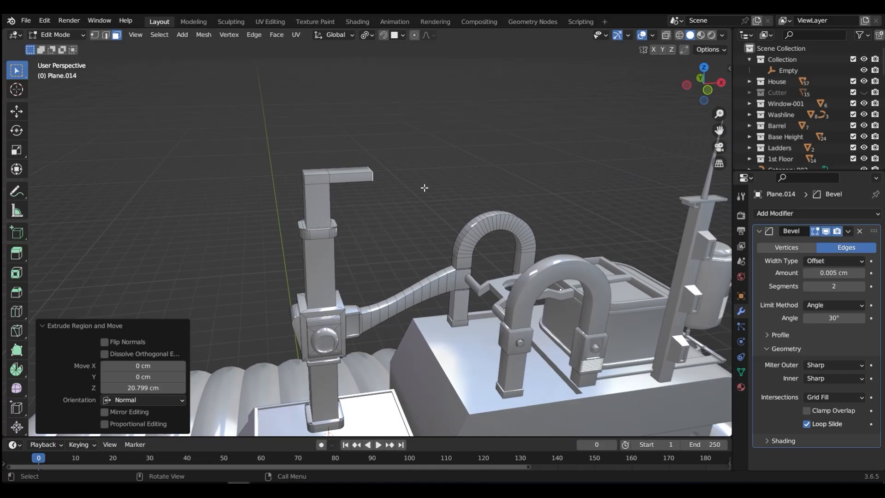
Step: Add a loop cut near the horizontal arm's free end and extrude the end's upper face upward about 24.4 cm
{"action": "key", "text": "ctrl+r"}
{"action": "left_click", "coordinate": [368, 180]}
{"action": "left_click", "coordinate": [368, 175]}
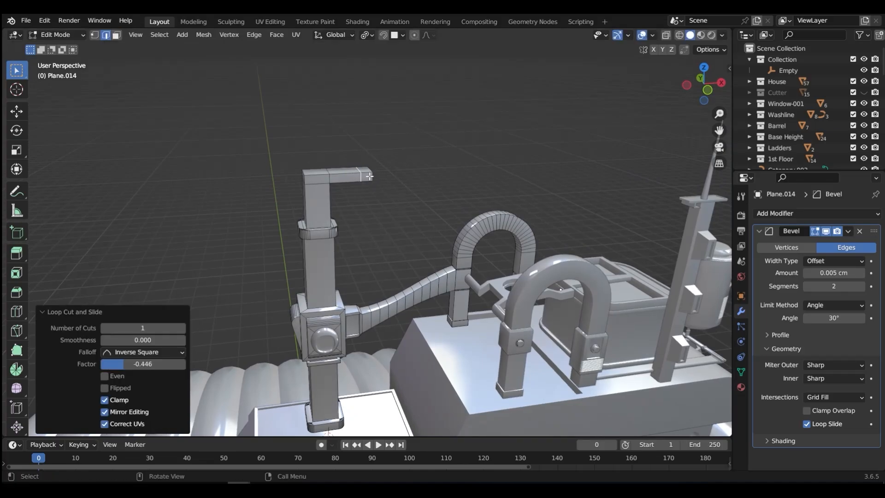
{"action": "key", "text": "ctrl+Tab"}
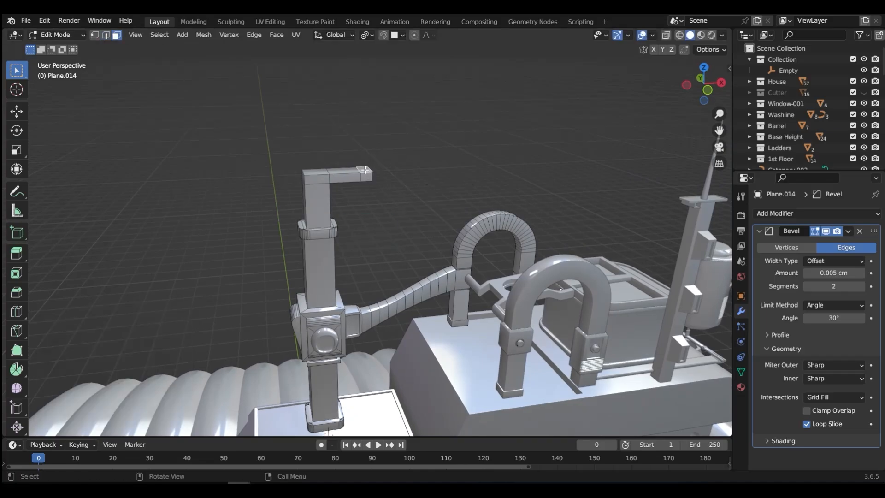
{"action": "key", "text": "e"}
{"action": "left_click", "coordinate": [369, 129]}
Step: Bevel the outer and inner corner edges between the arm and its upright, giving the inner one about 2.92 cm and 9 segments
{"action": "key", "text": "ctrl+Tab"}
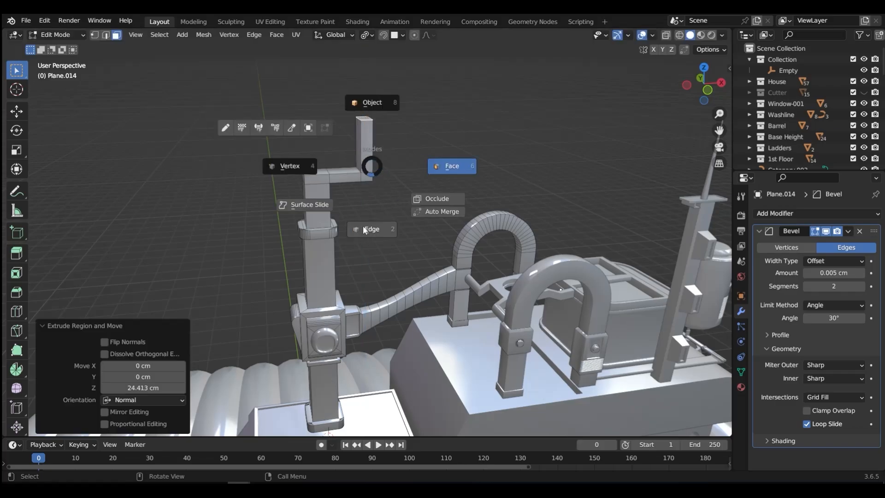
{"action": "left_click", "coordinate": [363, 229]}
{"action": "middle_click_drag", "start_coordinate": [363, 229], "coordinate": [320, 184]}
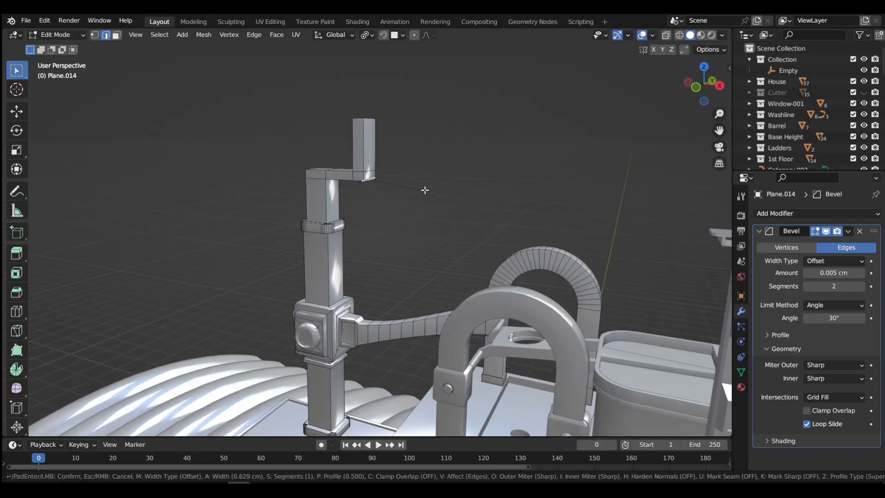
{"action": "key", "text": "ctrl+b"}
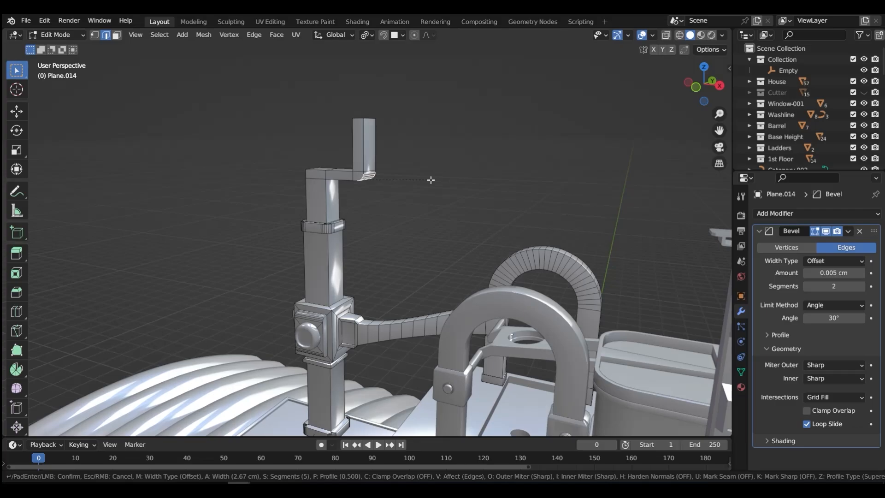
{"action": "left_click", "coordinate": [432, 179]}
{"action": "middle_click_drag", "start_coordinate": [403, 184], "coordinate": [364, 172]}
{"action": "left_click", "coordinate": [377, 183]}
{"action": "key", "text": "ctrl+b"}
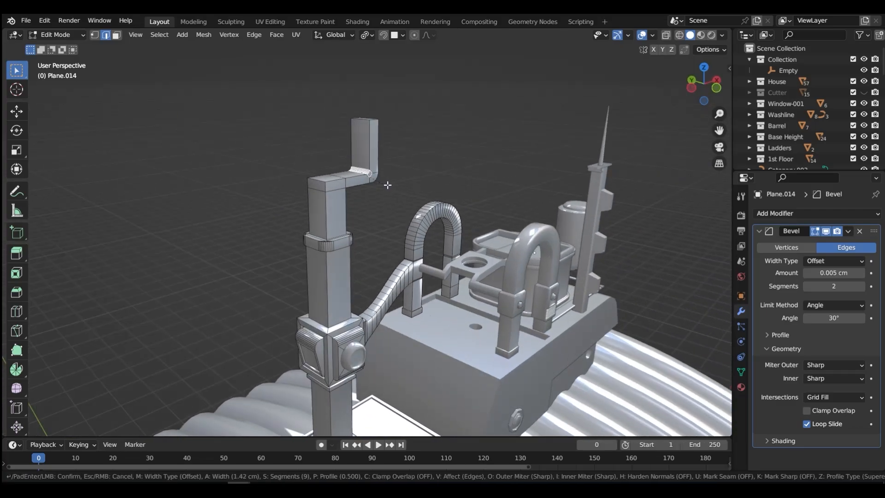
{"action": "left_click", "coordinate": [390, 184]}
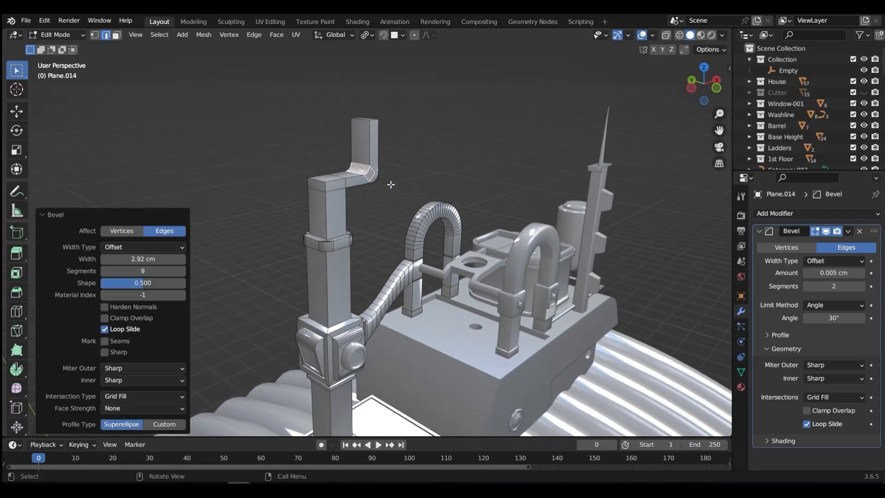
Step: Bevel the outer and inner corner edges where the arm meets the post with 9 segments, the outer one about 2.06 cm wide
{"action": "left_click", "coordinate": [318, 182]}
{"action": "key", "text": "ctrl+b"}
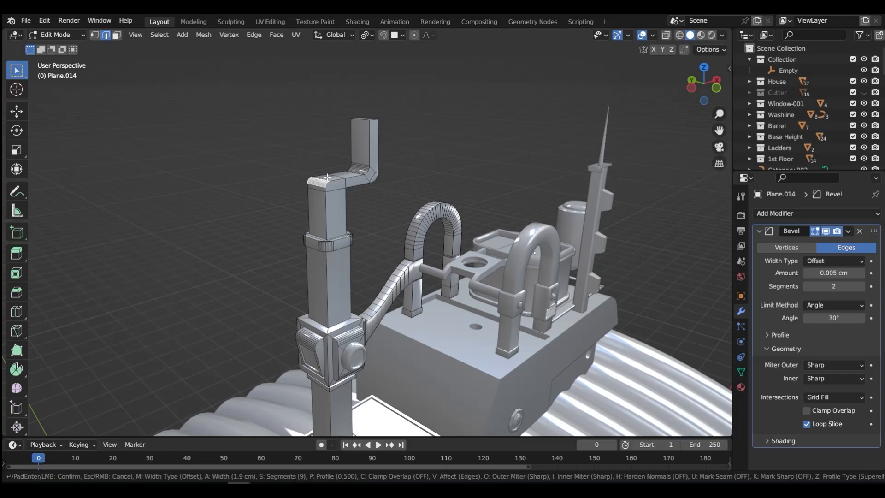
{"action": "left_click", "coordinate": [327, 177]}
{"action": "scroll", "coordinate": [327, 177], "scroll_direction": "up", "scroll_amount": 4}
{"action": "middle_click_drag", "start_coordinate": [326, 177], "coordinate": [235, 160]}
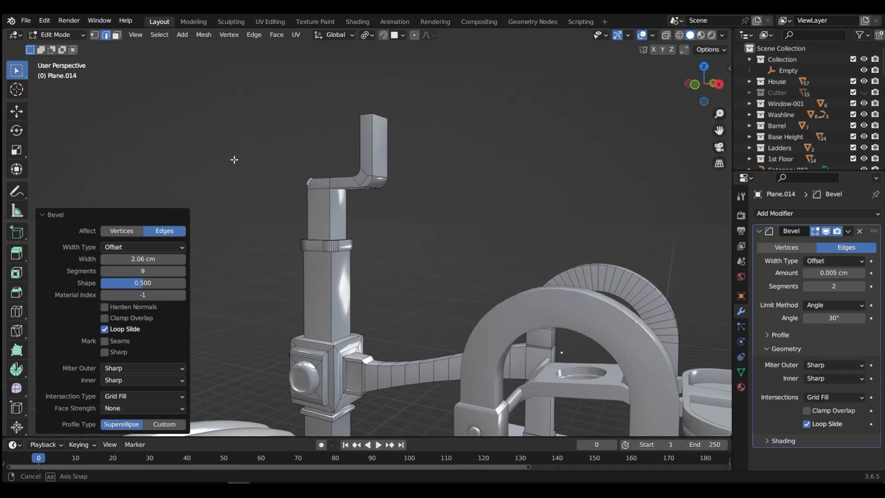
{"action": "left_click", "coordinate": [339, 190]}
{"action": "key", "text": "ctrl+b"}
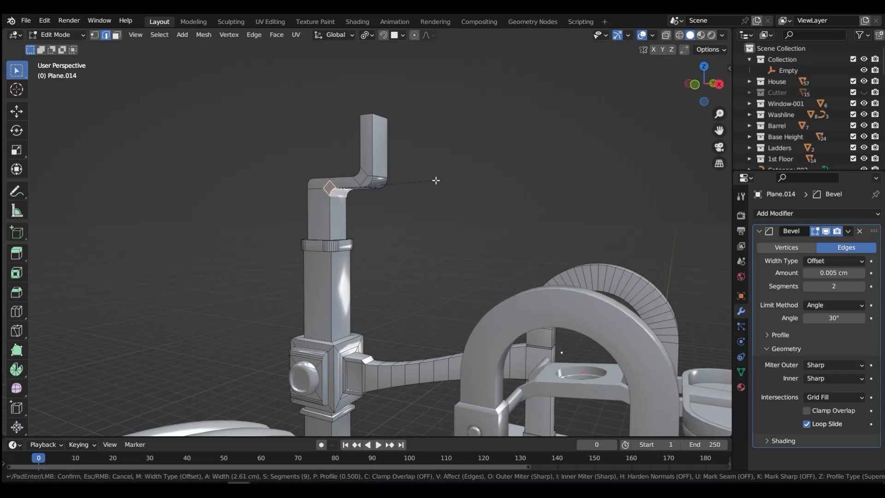
{"action": "left_click", "coordinate": [436, 180]}
Step: Return to Object Mode and apply smooth shading to the post with its rounded bends
{"action": "key", "text": "Tab"}
{"action": "left_click", "coordinate": [382, 170]}
{"action": "middle_click_drag", "start_coordinate": [382, 170], "coordinate": [292, 249]}
{"action": "right_click", "coordinate": [377, 184]}
{"action": "left_click", "coordinate": [377, 183]}
Step: Inset the upright's top face about 1.15 cm and scale the inset face to about 0.5 along the global Y axis
{"action": "key", "text": "Tab"}
{"action": "left_click", "coordinate": [370, 249]}
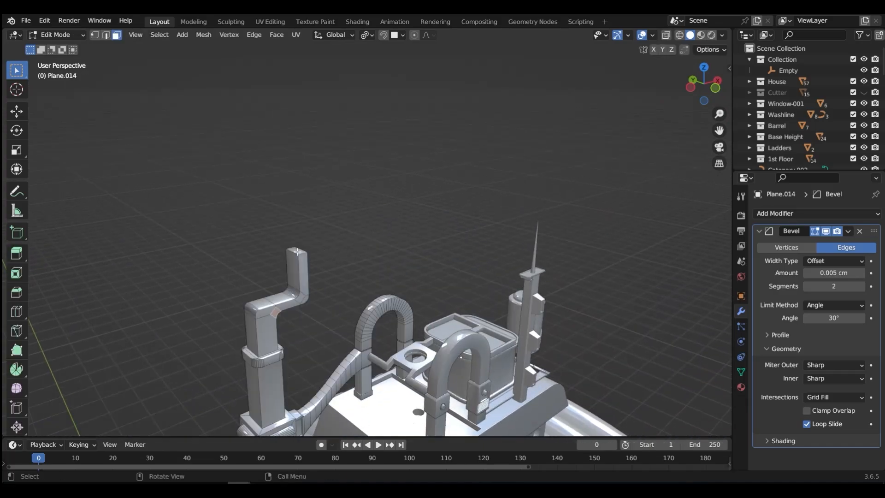
{"action": "key", "text": "i"}
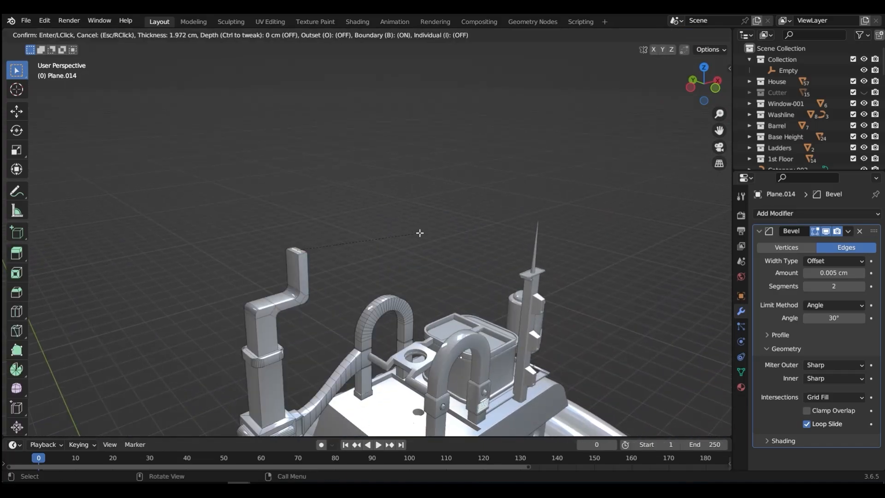
{"action": "left_click", "coordinate": [422, 233]}
{"action": "key", "text": "KP_Decimal"}
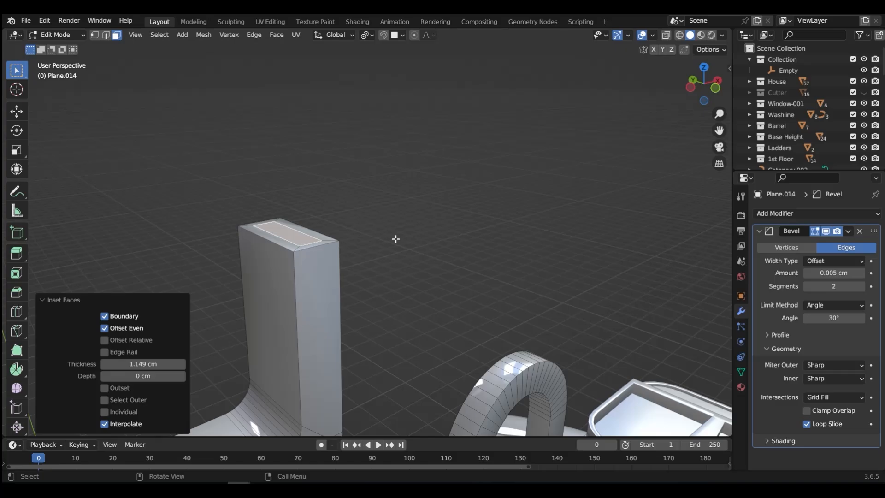
{"action": "key", "text": "s"}
{"action": "key", "text": "y"}
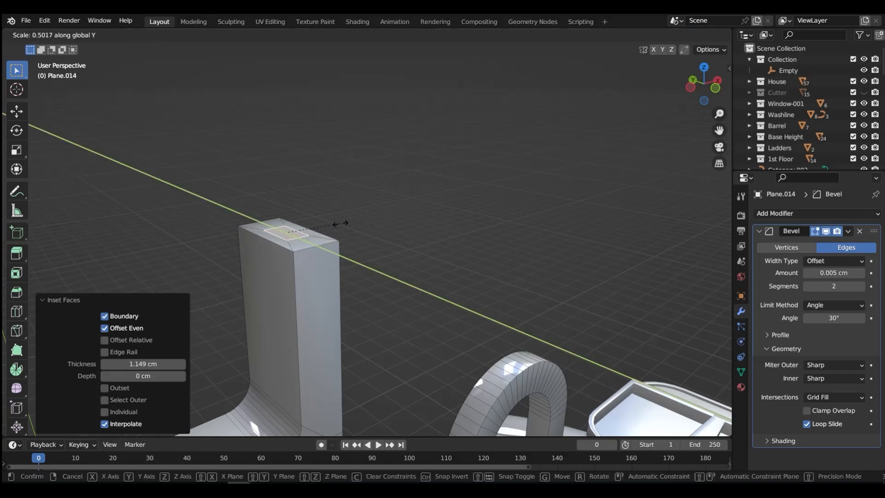
{"action": "left_click", "coordinate": [340, 224]}
Step: Extrude the narrowed inset face upward about 30.9 cm to form a thin rod
{"action": "scroll", "coordinate": [340, 223], "scroll_direction": "down", "scroll_amount": 3}
{"action": "middle_click_drag", "start_coordinate": [340, 223], "coordinate": [330, 249]}
{"action": "key", "text": "e"}
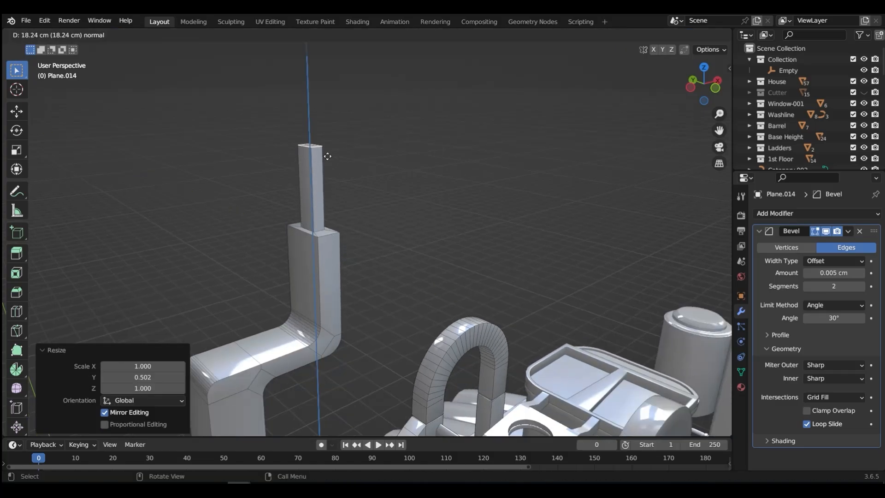
{"action": "left_click", "coordinate": [323, 101]}
{"action": "middle_click_drag", "start_coordinate": [324, 98], "coordinate": [317, 159]}
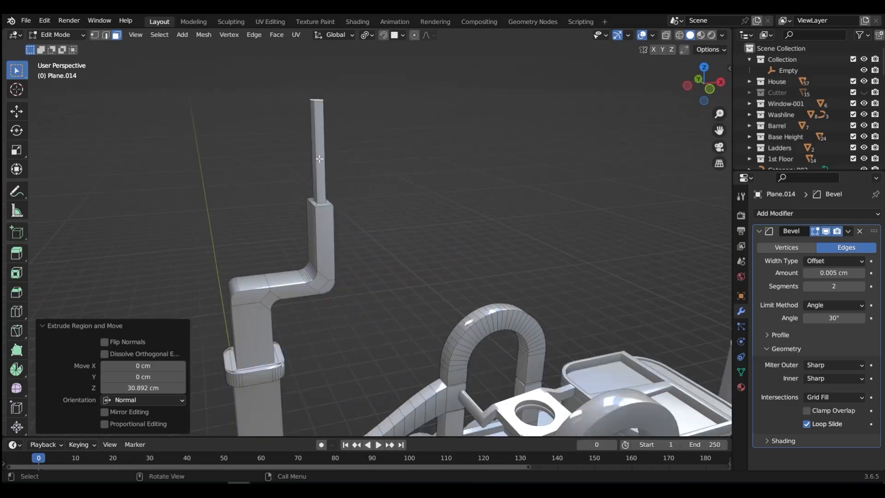
Step: Bevel the thin rod's vertical edges by about 0.88 cm with 9 segments
{"action": "key", "text": "Tab"}
{"action": "left_click", "coordinate": [336, 190]}
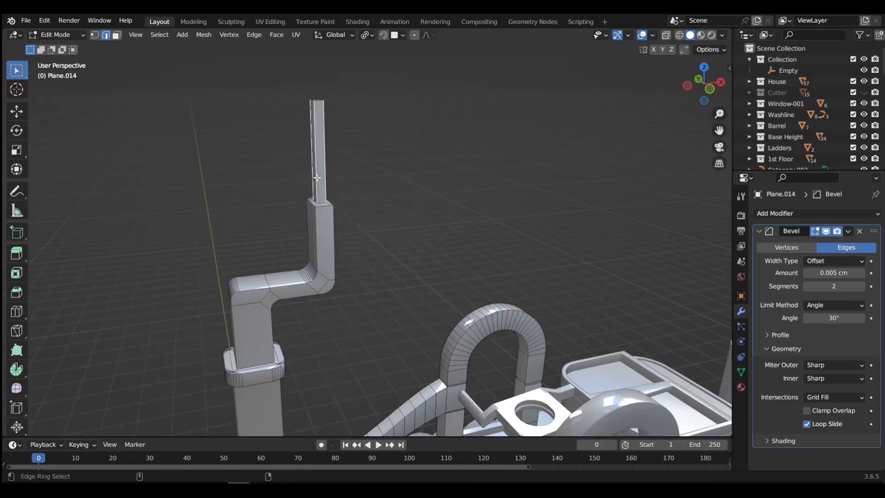
{"action": "key", "text": "ctrl+b"}
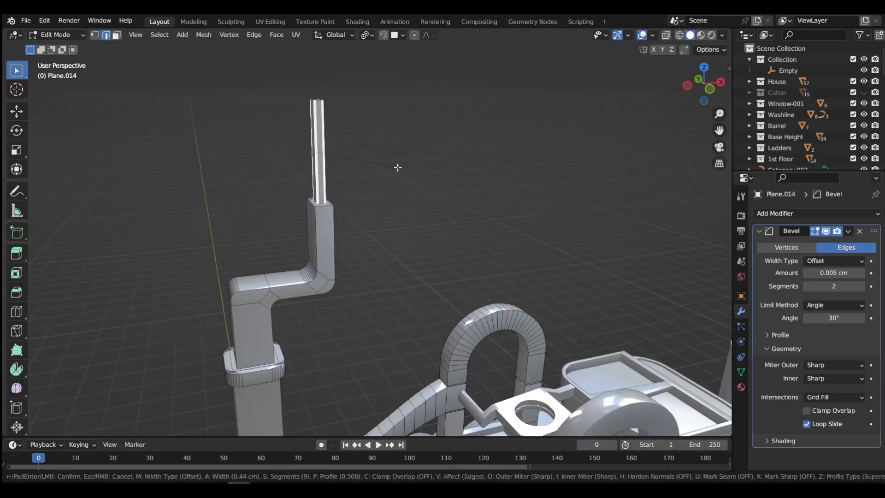
{"action": "left_click", "coordinate": [399, 166]}
Step: Apply smooth shading to the object with the rounded rod in Object Mode and return to face selection in Edit Mode
{"action": "key", "text": "Tab"}
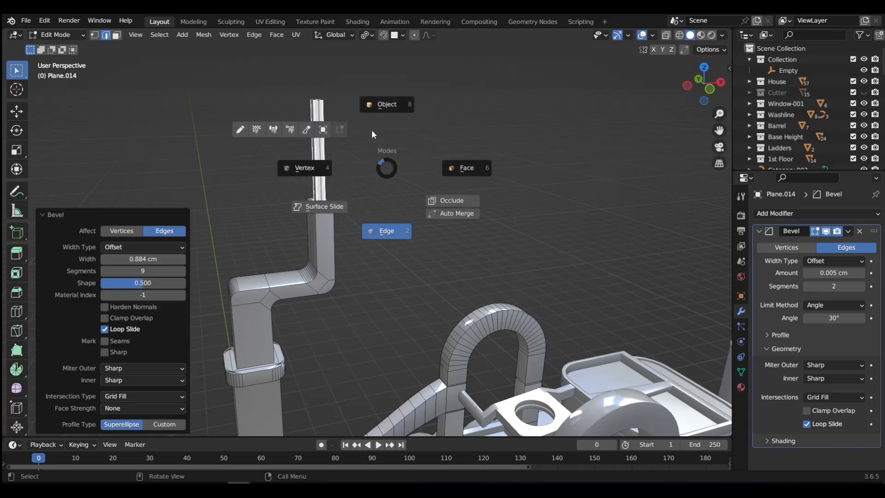
{"action": "left_click", "coordinate": [374, 125]}
{"action": "right_click", "coordinate": [322, 162]}
{"action": "left_click", "coordinate": [323, 163]}
{"action": "middle_click_drag", "start_coordinate": [358, 173], "coordinate": [344, 212]}
{"action": "key", "text": "Tab"}
{"action": "left_click", "coordinate": [392, 203]}
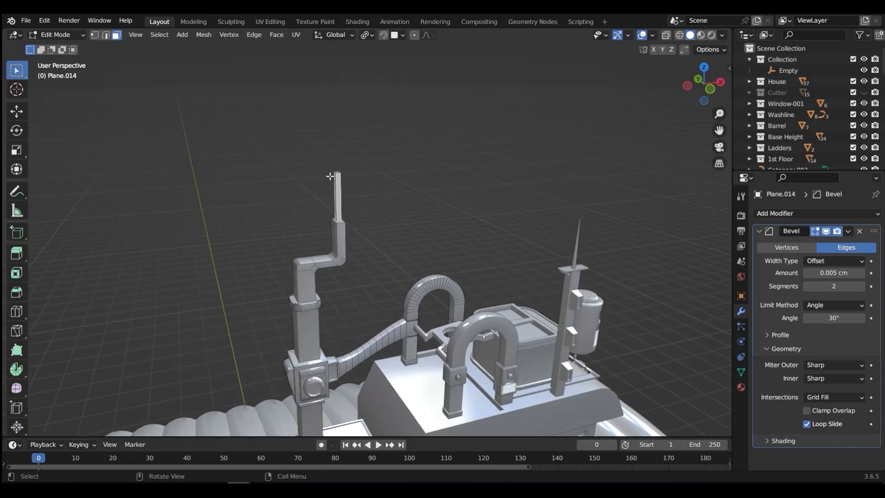
Step: Lengthen the thin rod by raising its top face along global Z about 22.9 cm and a further 46.3 cm
{"action": "key", "text": "KP_Decimal"}
{"action": "key", "text": "g"}
{"action": "key", "text": "z"}
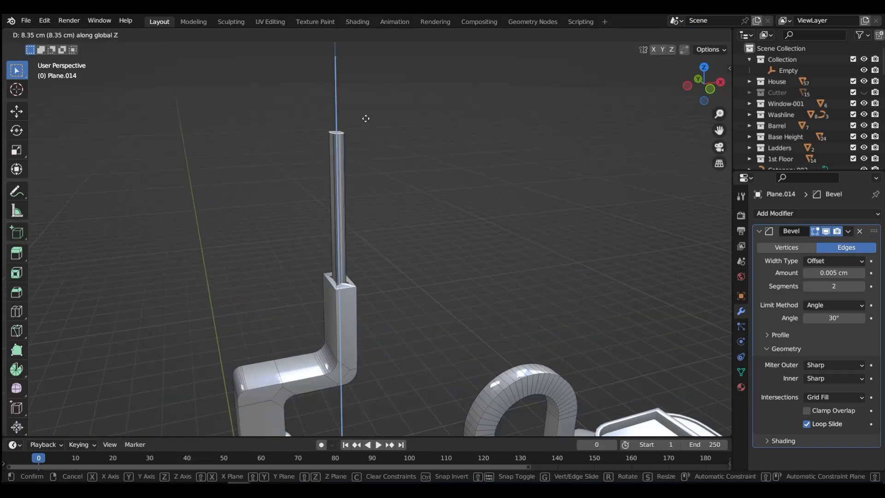
{"action": "left_click", "coordinate": [363, 73]}
{"action": "scroll", "coordinate": [377, 102], "scroll_direction": "down", "scroll_amount": 5}
{"action": "scroll", "coordinate": [377, 103], "scroll_direction": "down", "scroll_amount": 2}
{"action": "middle_click_drag", "start_coordinate": [376, 102], "coordinate": [391, 142]}
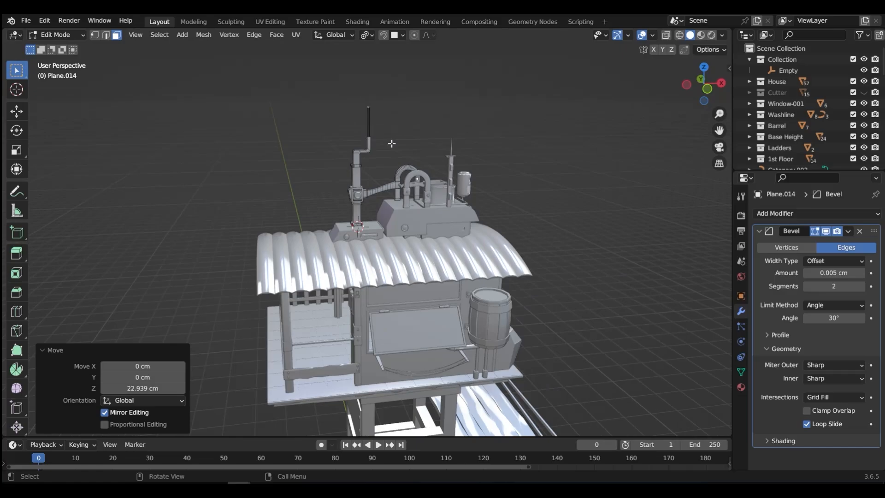
{"action": "key", "text": "g"}
{"action": "key", "text": "z"}
{"action": "left_click", "coordinate": [385, 121]}
{"action": "key", "text": "Tab"}
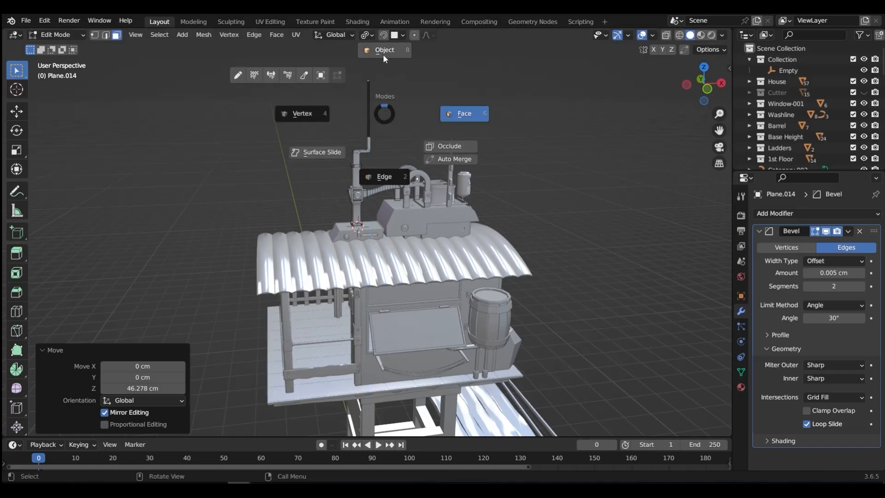
{"action": "middle_click_drag", "start_coordinate": [391, 137], "coordinate": [389, 157]}
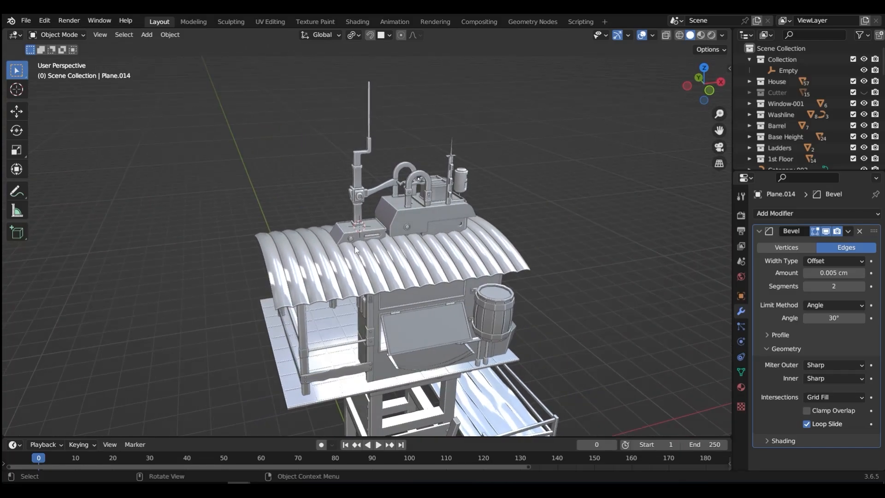
Step: Extrude the outer side face of the post's upper section about 14.5 cm and scale it to about 0.5 along global Z
{"action": "scroll", "coordinate": [354, 215], "scroll_direction": "up", "scroll_amount": 6}
{"action": "key", "text": "Tab"}
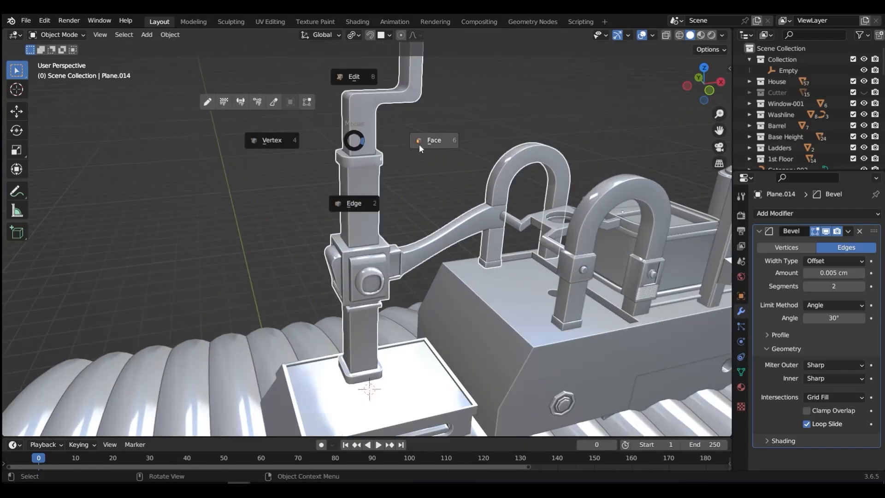
{"action": "left_click", "coordinate": [352, 125]}
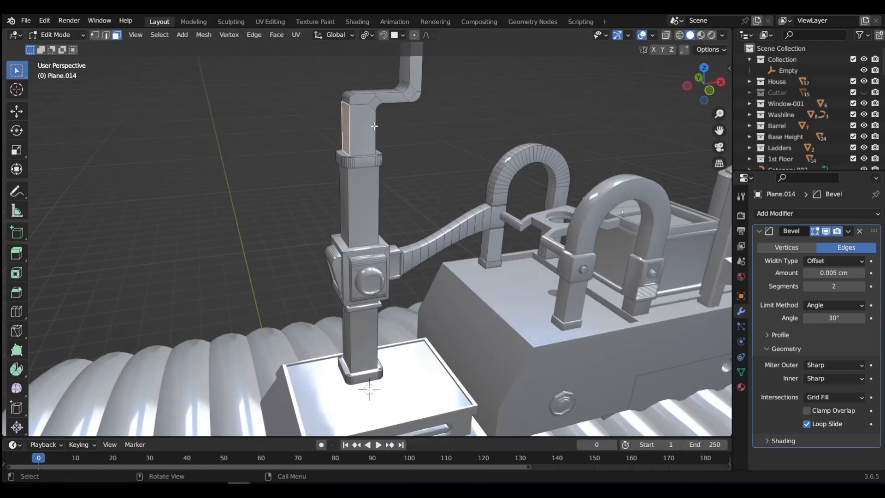
{"action": "key", "text": "e"}
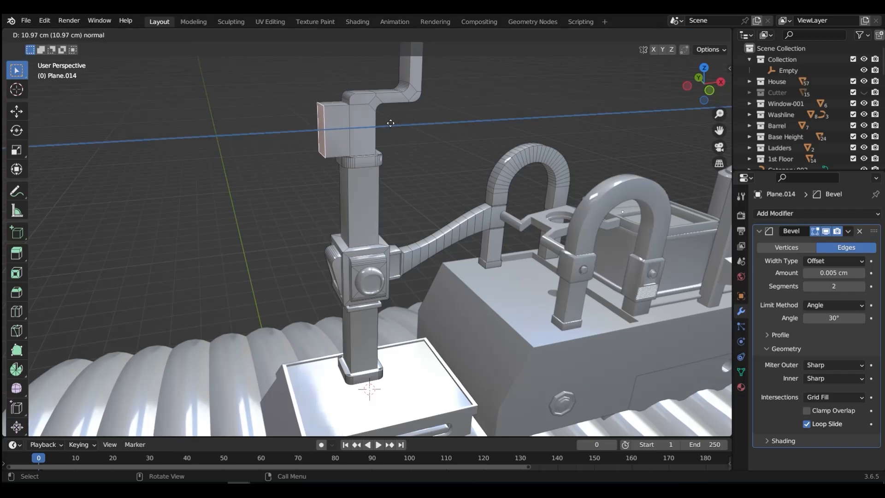
{"action": "left_click", "coordinate": [426, 114]}
{"action": "key", "text": "s"}
{"action": "key", "text": "z"}
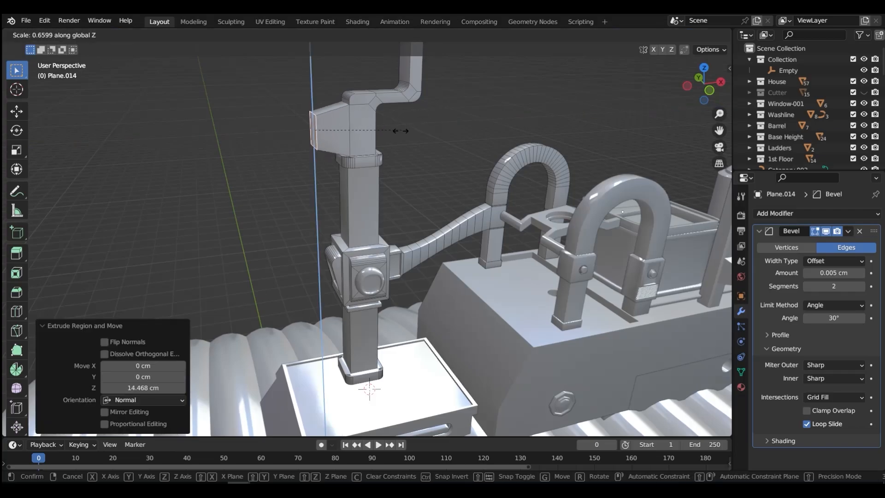
{"action": "left_click", "coordinate": [378, 148]}
Step: Add a Bezier curve in Object Mode from the front view and place it across the post below the tapered block
{"action": "middle_click_drag", "start_coordinate": [361, 180], "coordinate": [382, 118], "text": "shift"}
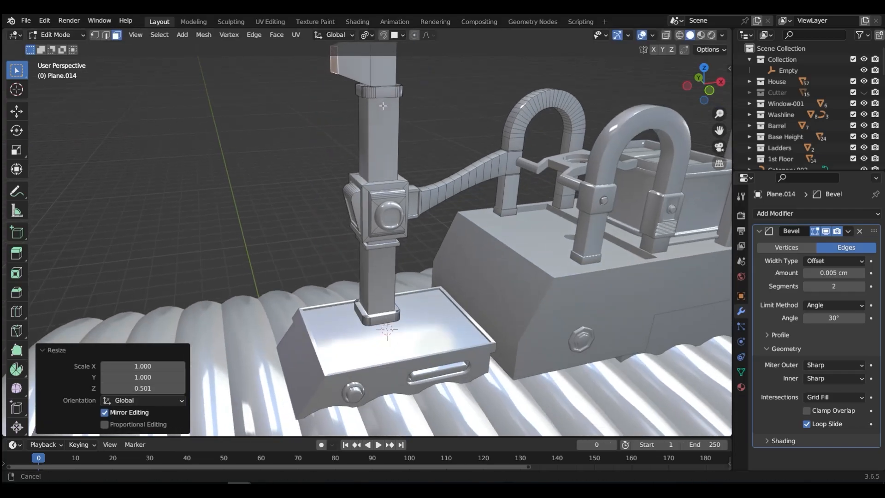
{"action": "key", "text": "grave"}
{"action": "left_click", "coordinate": [324, 74]}
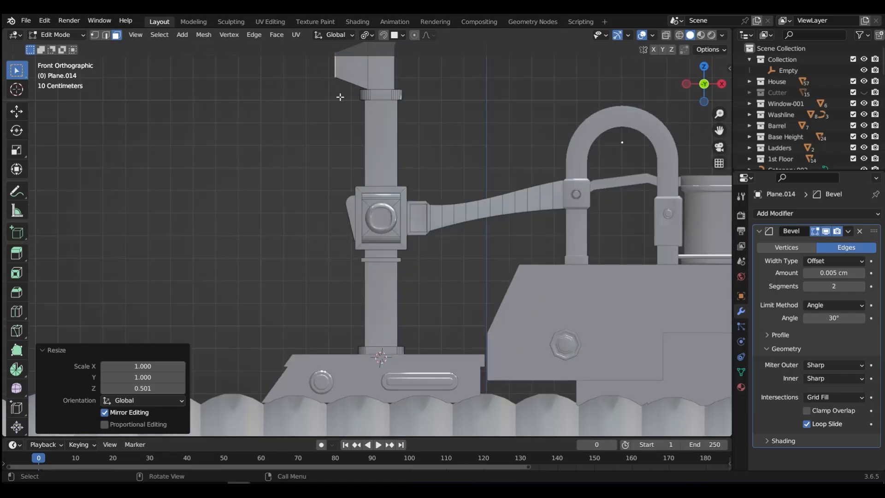
{"action": "key", "text": "ctrl+Tab"}
{"action": "left_click", "coordinate": [335, 180]}
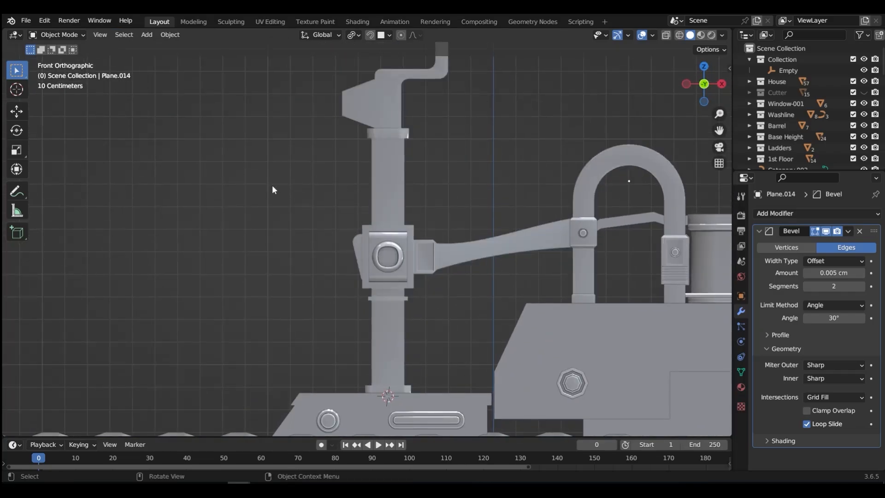
{"action": "key", "text": "shift+a"}
{"action": "left_click", "coordinate": [297, 189]}
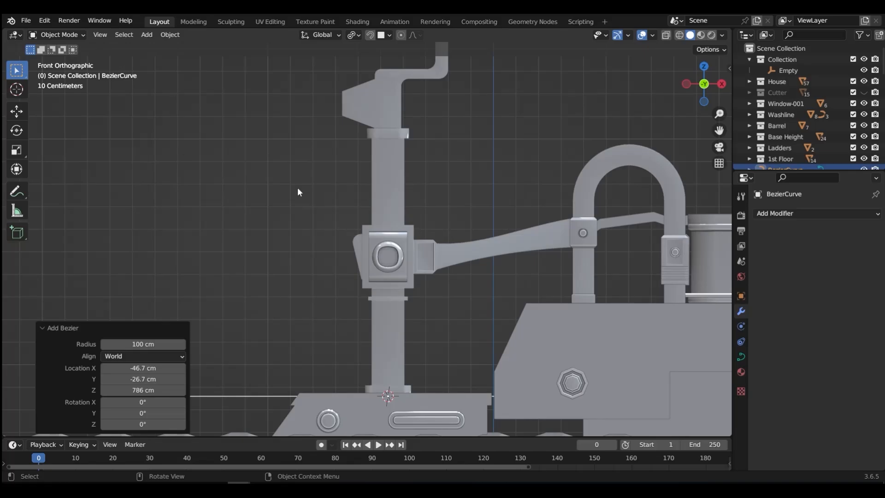
{"action": "key", "text": "g"}
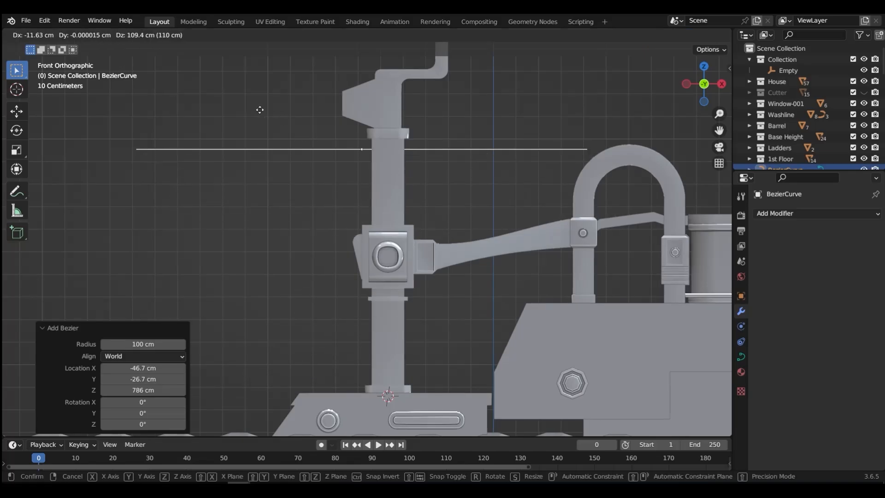
{"action": "left_click", "coordinate": [220, 113]}
Step: In Edit Mode, raise the curve's inner right handle slightly and move its left end point down near the post's base block
{"action": "key", "text": "ctrl+Tab"}
{"action": "scroll", "coordinate": [532, 175], "scroll_direction": "down", "scroll_amount": 2}
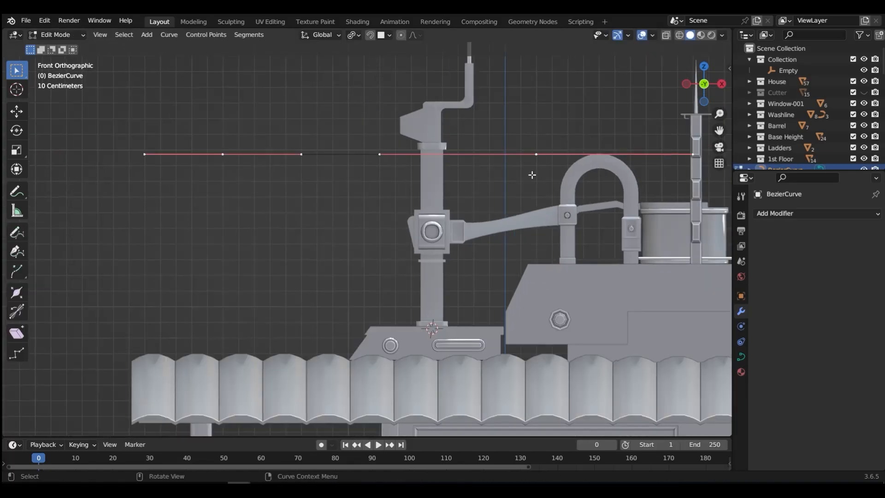
{"action": "left_click_drag", "start_coordinate": [355, 138], "coordinate": [397, 163]}
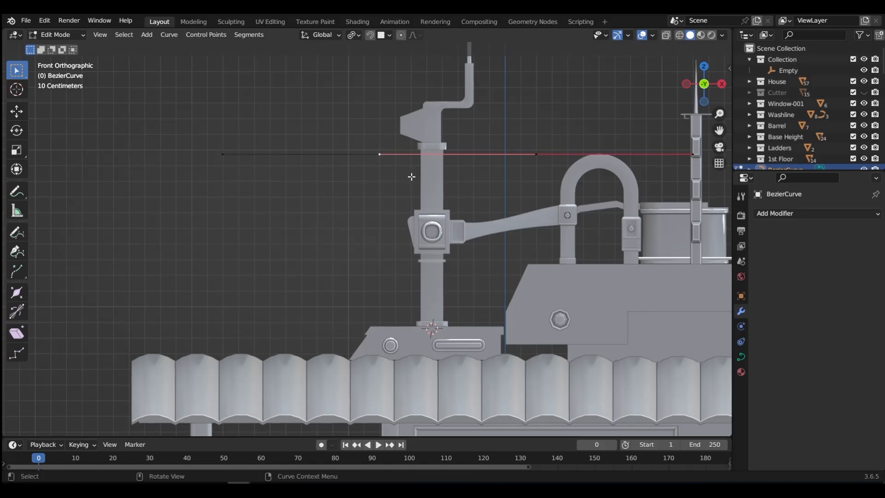
{"action": "key", "text": "g"}
{"action": "left_click", "coordinate": [376, 133]}
{"action": "left_click_drag", "start_coordinate": [192, 133], "coordinate": [247, 193]}
{"action": "key", "text": "g"}
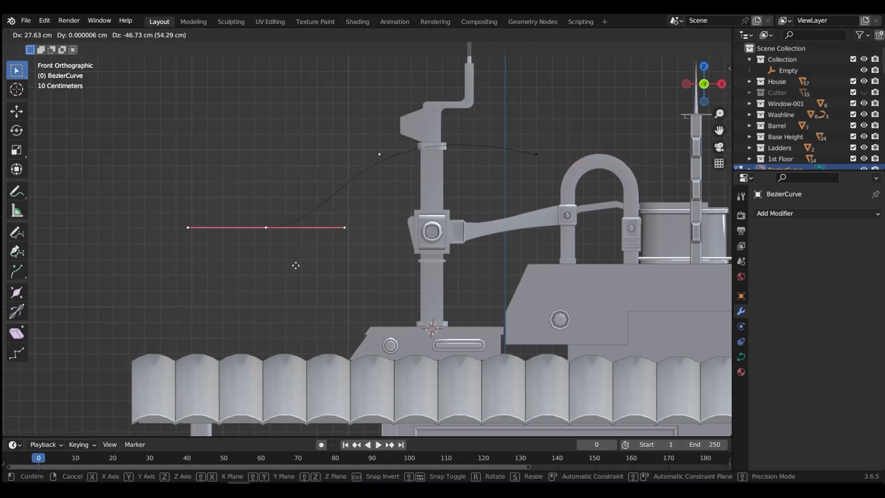
{"action": "left_click", "coordinate": [391, 272]}
Step: Swing the lower end point's handle upward and shift that end point next to the base block's sloped side
{"action": "left_click", "coordinate": [414, 272]}
{"action": "key", "text": "g"}
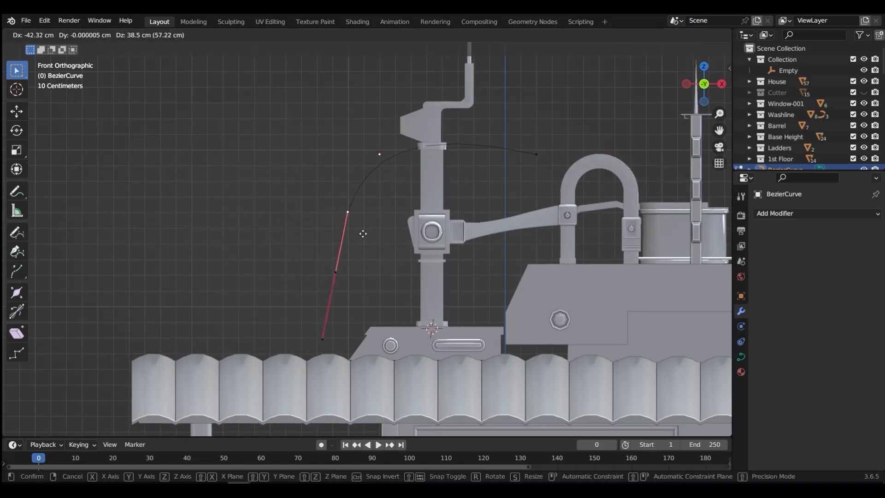
{"action": "left_click", "coordinate": [336, 264]}
{"action": "left_click", "coordinate": [333, 271]}
{"action": "key", "text": "g"}
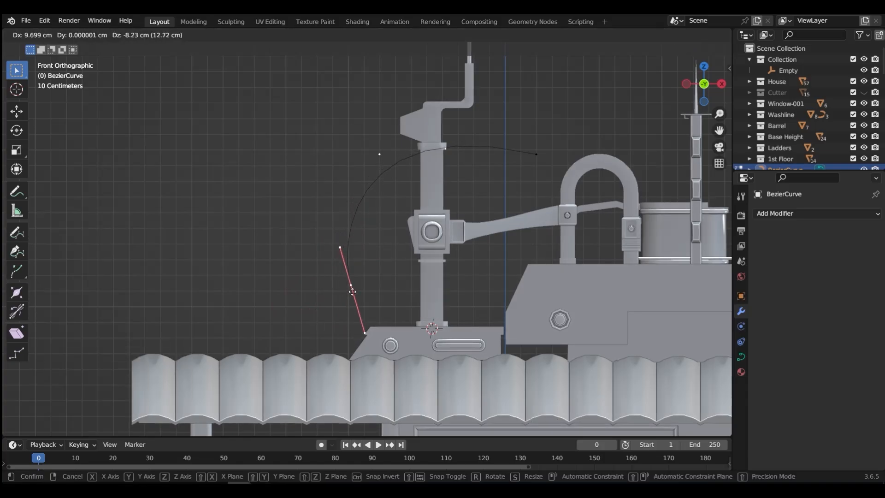
{"action": "left_click", "coordinate": [359, 306]}
Step: Move the curve's other end point to the tapered block and shift its inner handle about 70.2 cm in X and -86.4 cm in Z
{"action": "left_click", "coordinate": [536, 154]}
{"action": "key", "text": "g"}
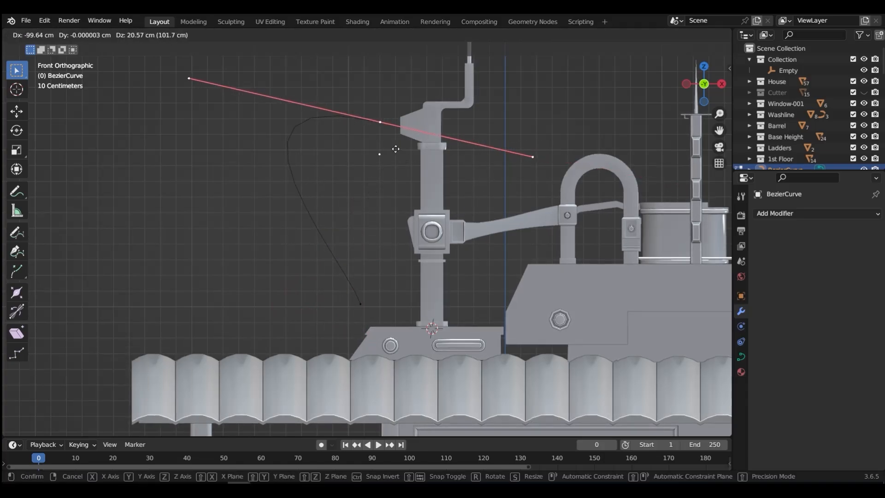
{"action": "left_click", "coordinate": [412, 150]}
{"action": "left_click", "coordinate": [207, 80]}
{"action": "key", "text": "g"}
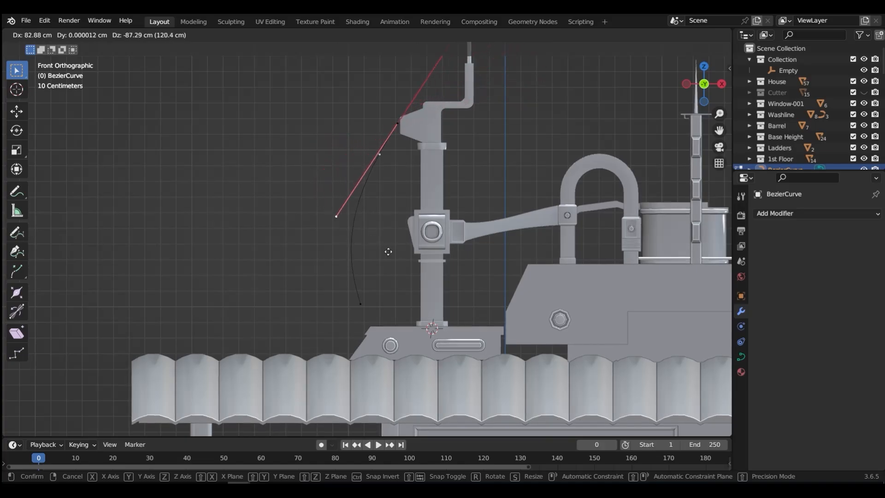
{"action": "left_click", "coordinate": [368, 250]}
Step: Shift the upper end point's outer handle about -47.4 cm in X and -56.3 cm in Z, and swing its inner handle toward the post
{"action": "scroll", "coordinate": [368, 250], "scroll_direction": "down", "scroll_amount": 2}
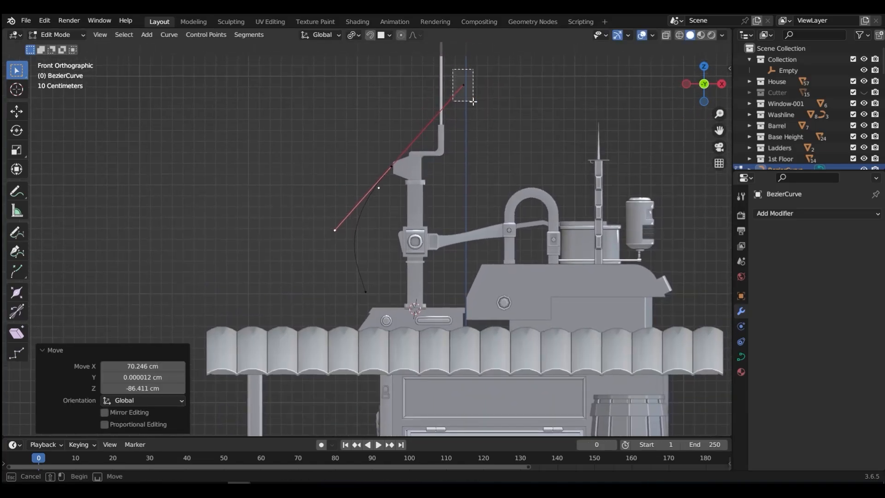
{"action": "left_click", "coordinate": [463, 85]}
{"action": "key", "text": "g"}
{"action": "left_click", "coordinate": [337, 200]}
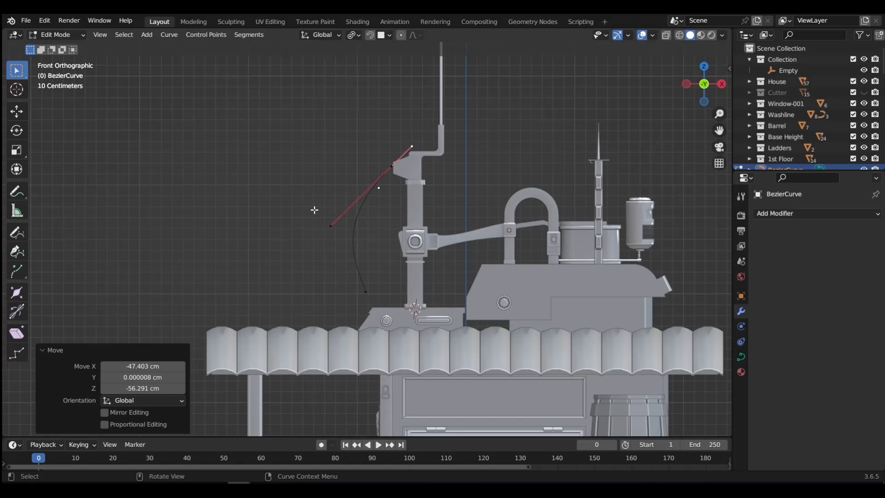
{"action": "key", "text": "g"}
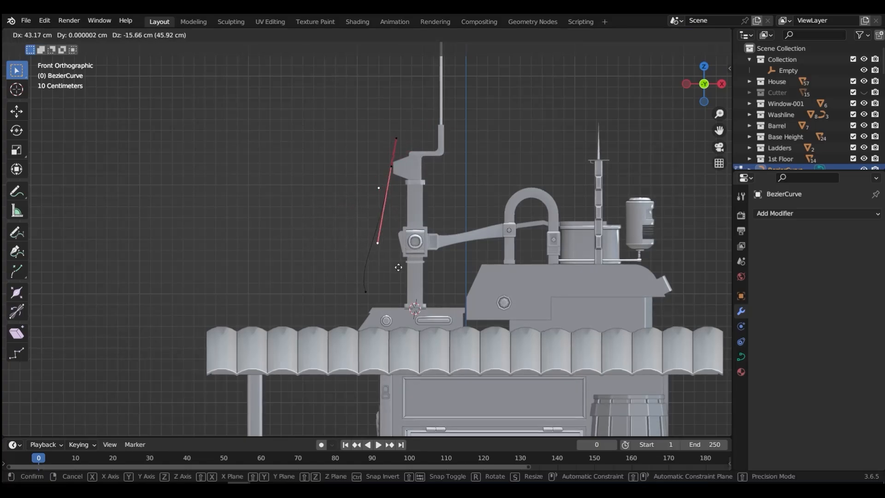
{"action": "left_click", "coordinate": [398, 267]}
Step: Move the curve's lower end point about -10.2 cm in X and -11.4 cm in Z, and adjust the upper end's outer handle
{"action": "left_click", "coordinate": [365, 291]}
{"action": "key", "text": "g"}
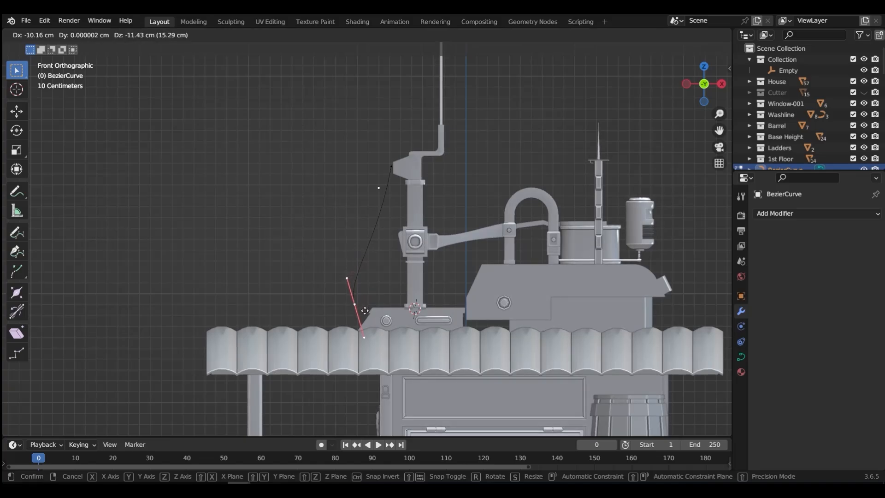
{"action": "left_click", "coordinate": [365, 311]}
{"action": "left_click", "coordinate": [398, 143]}
{"action": "key", "text": "g"}
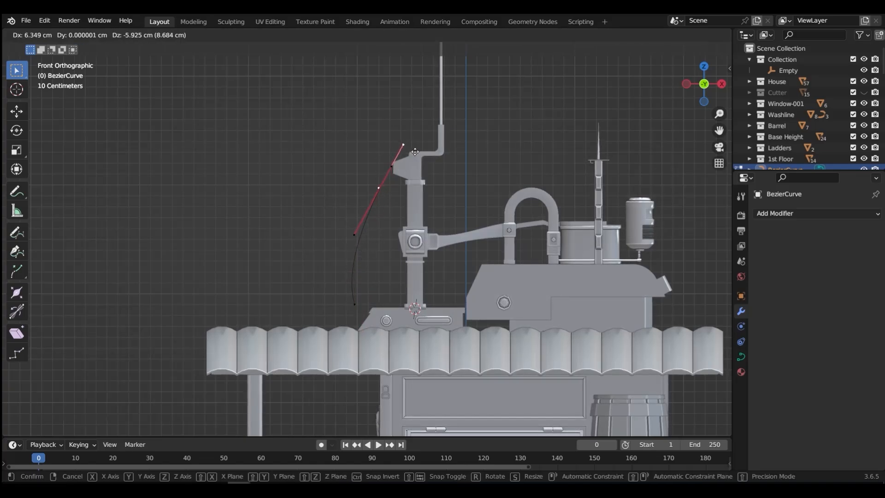
{"action": "left_click", "coordinate": [414, 158]}
Step: Nudge the upper end point about -0.4 cm in X and -2.1 cm in Z and return to Object Mode
{"action": "left_click", "coordinate": [344, 227]}
{"action": "key", "text": "g"}
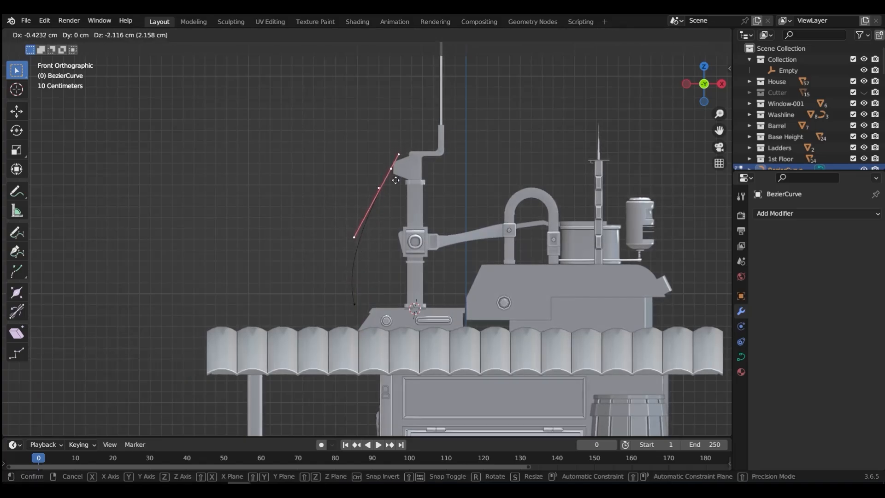
{"action": "left_click", "coordinate": [348, 201]}
{"action": "key", "text": "ctrl+Tab"}
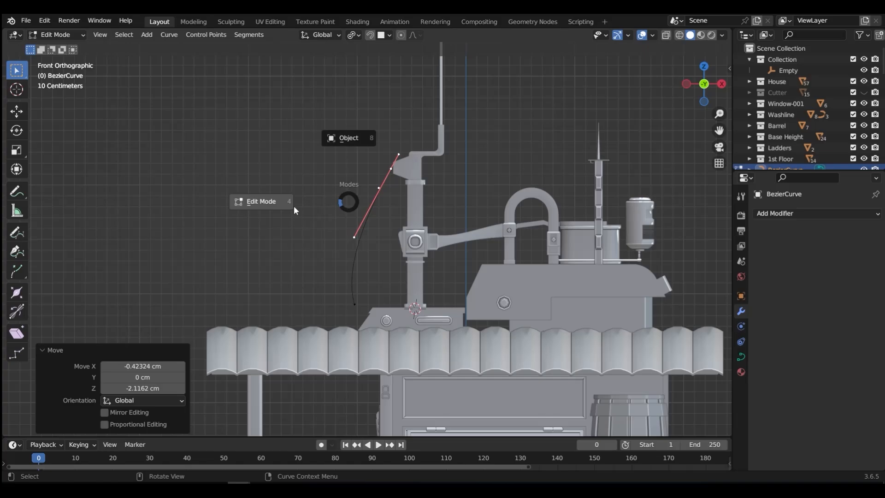
{"action": "left_click", "coordinate": [359, 138]}
Step: Turn the curve into a round tube with a bevel depth of 3.1 cm and a bevel resolution of 7
{"action": "left_click", "coordinate": [740, 356]}
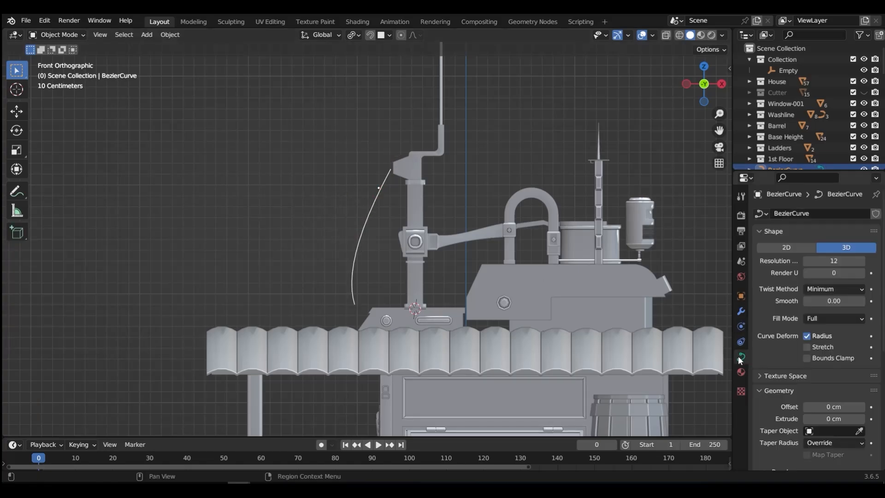
{"action": "scroll", "coordinate": [804, 273], "scroll_direction": "down", "scroll_amount": 5}
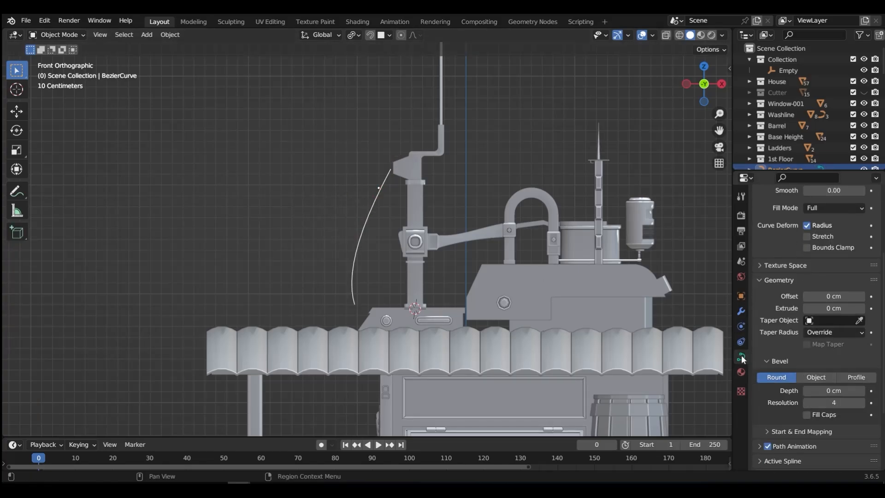
{"action": "scroll", "coordinate": [783, 378], "scroll_direction": "down", "scroll_amount": 1}
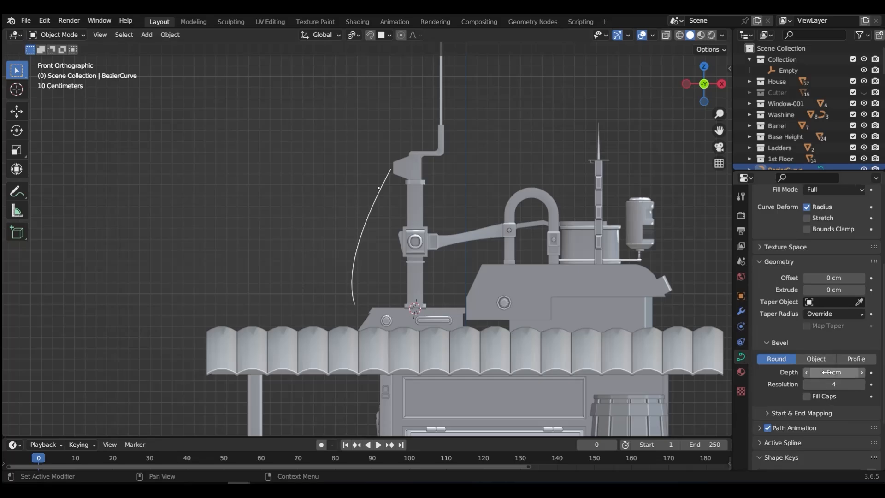
{"action": "left_click_drag", "start_coordinate": [829, 372], "coordinate": [852, 372]}
{"action": "middle_click_drag", "start_coordinate": [374, 275], "coordinate": [381, 149]}
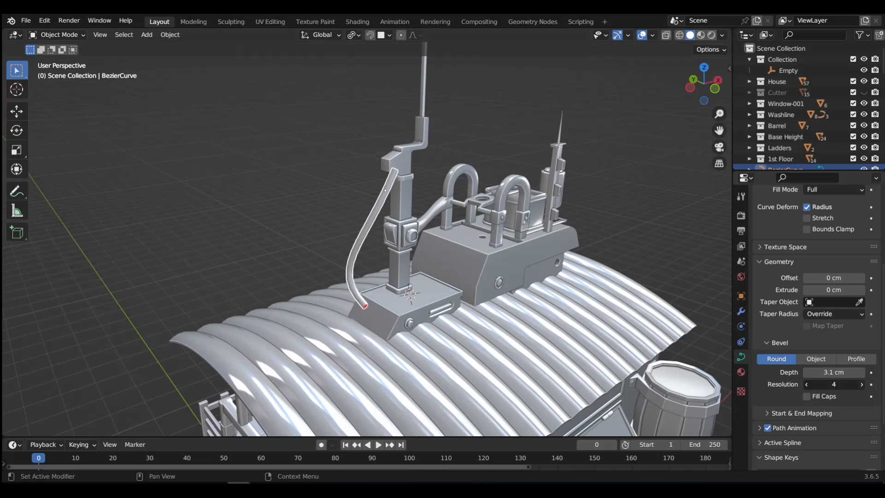
{"action": "left_click", "coordinate": [862, 384]}
Step: In Edit Mode, reposition the tube's upper end point at the tapered block, shifting it about 15.3 cm along global Y
{"action": "key", "text": "Tab"}
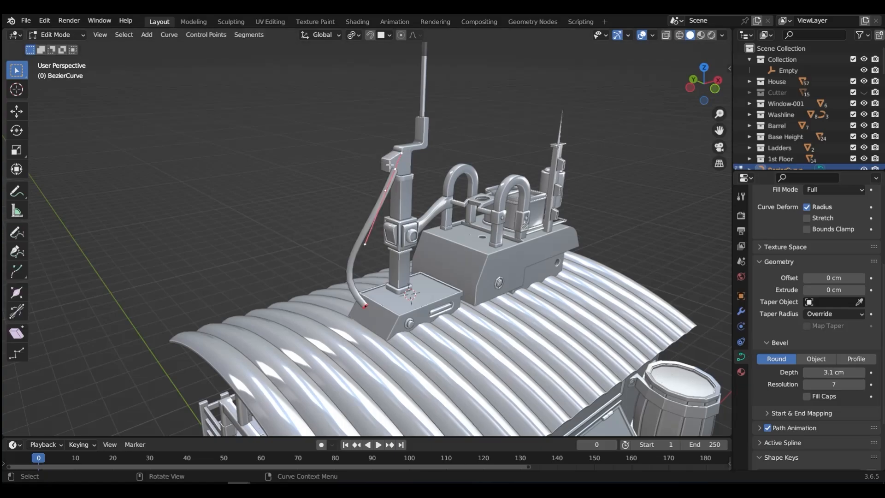
{"action": "key", "text": "g"}
{"action": "left_click", "coordinate": [369, 183]}
{"action": "key", "text": "g"}
{"action": "key", "text": "y"}
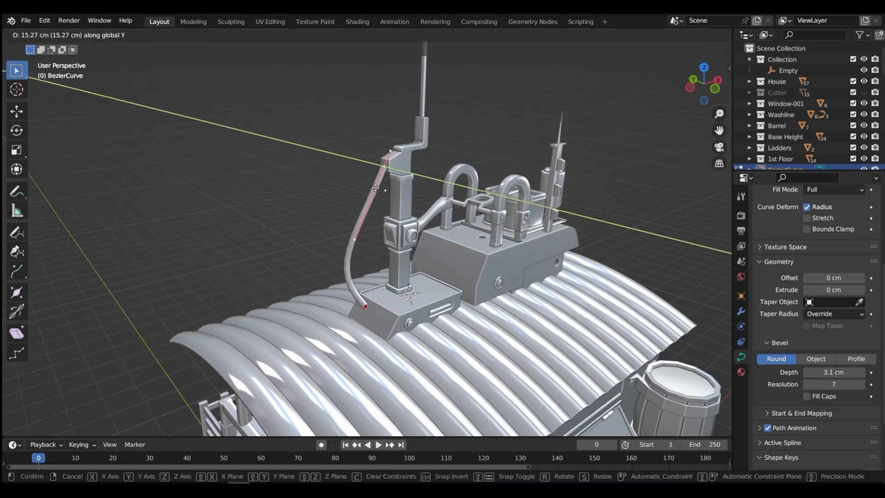
{"action": "left_click", "coordinate": [375, 188]}
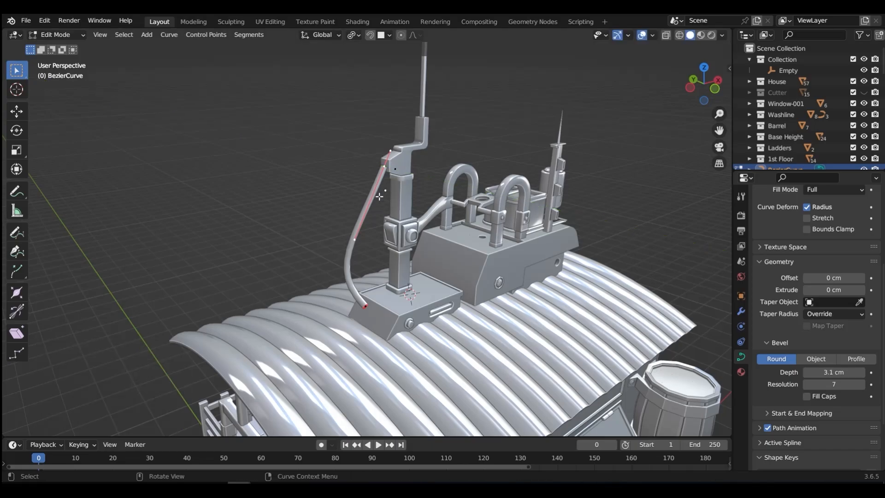
{"action": "middle_click_drag", "start_coordinate": [379, 197], "coordinate": [393, 175]}
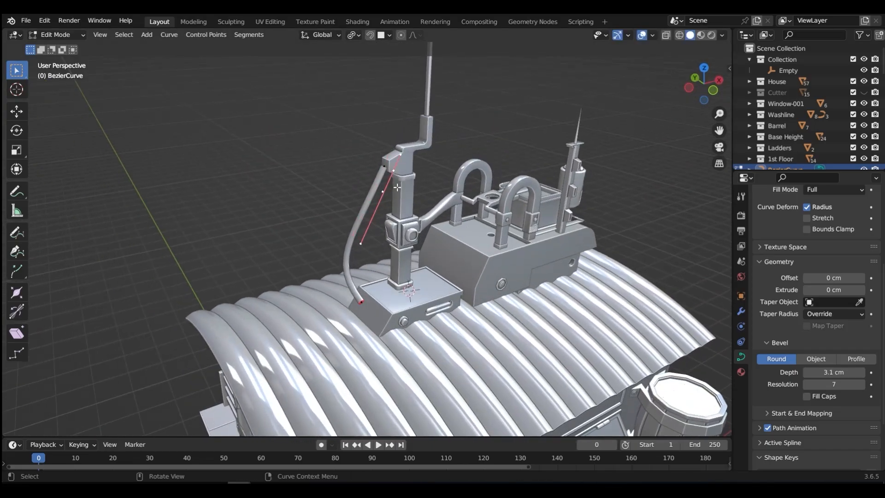
Step: Finish shifting the tube's handle along X, select the upper end point at the tapered block and rotate it 67.7° about global Y
{"action": "key", "text": "x"}
{"action": "left_click", "coordinate": [396, 188]}
{"action": "left_click_drag", "start_coordinate": [381, 189], "coordinate": [391, 205]}
{"action": "middle_click_drag", "start_coordinate": [392, 208], "coordinate": [422, 196]}
{"action": "scroll", "coordinate": [374, 187], "scroll_direction": "up", "scroll_amount": 5}
{"action": "middle_click_drag", "start_coordinate": [366, 184], "coordinate": [325, 183]}
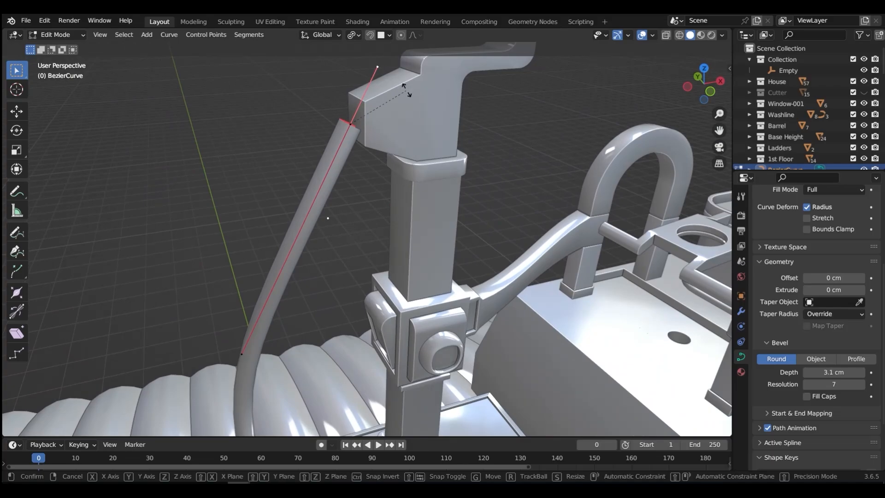
{"action": "key", "text": "r"}
{"action": "key", "text": "y"}
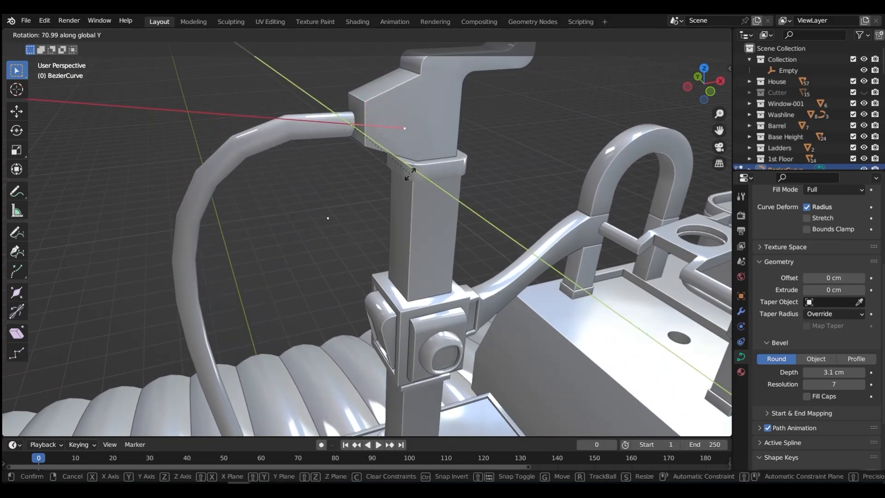
{"action": "left_click", "coordinate": [412, 170]}
Step: Shift the tube's upper end along global X, including a final move of about 2.7 cm, to meet the tapered block
{"action": "key", "text": "g"}
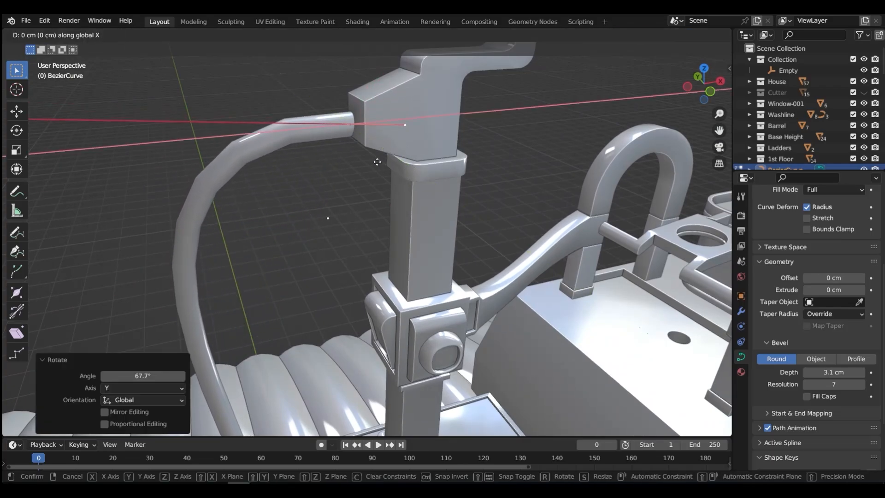
{"action": "key", "text": "x"}
{"action": "left_click", "coordinate": [380, 149]}
{"action": "left_click_drag", "start_coordinate": [338, 114], "coordinate": [358, 134]}
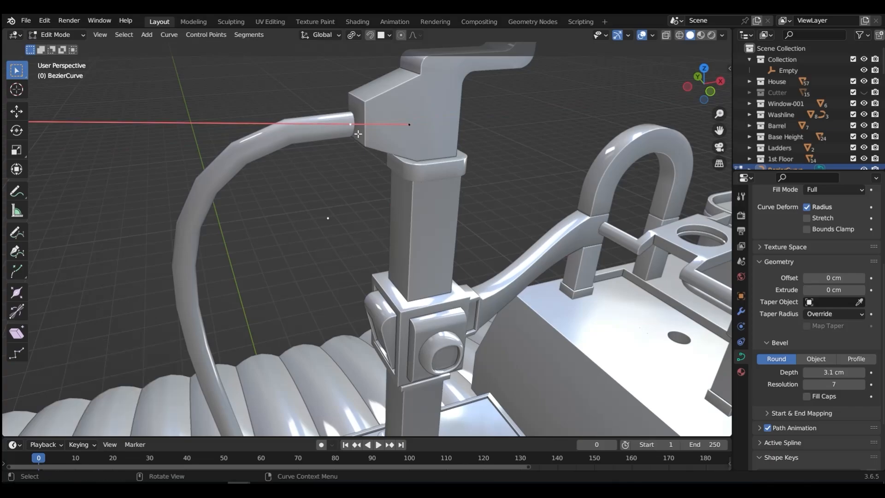
{"action": "key", "text": "g"}
{"action": "key", "text": "x"}
{"action": "left_click", "coordinate": [368, 133]}
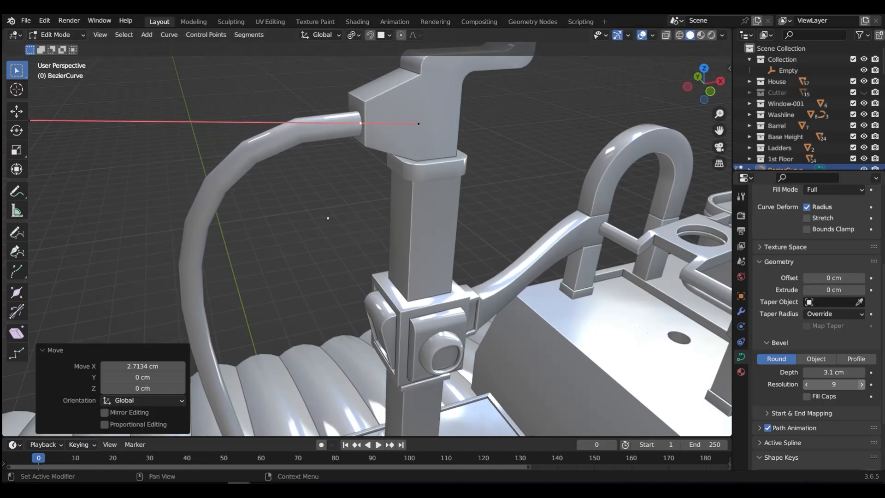
Step: Smooth the tube by setting its bevel resolution to 10 and its preview resolution to 22
{"action": "left_click", "coordinate": [861, 384]}
{"action": "scroll", "coordinate": [288, 214], "scroll_direction": "down", "scroll_amount": 2}
{"action": "scroll", "coordinate": [800, 299], "scroll_direction": "up", "scroll_amount": 4}
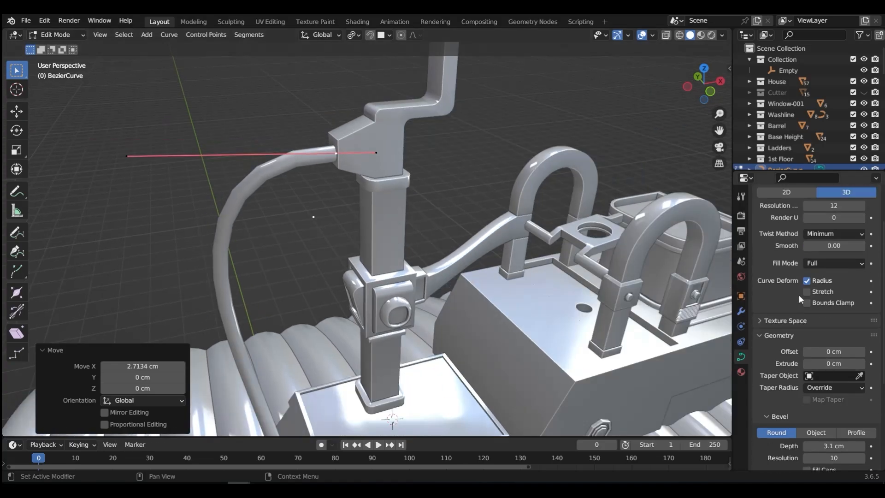
{"action": "scroll", "coordinate": [800, 299], "scroll_direction": "up", "scroll_amount": 1}
{"action": "left_click_drag", "start_coordinate": [861, 224], "coordinate": [863, 227]}
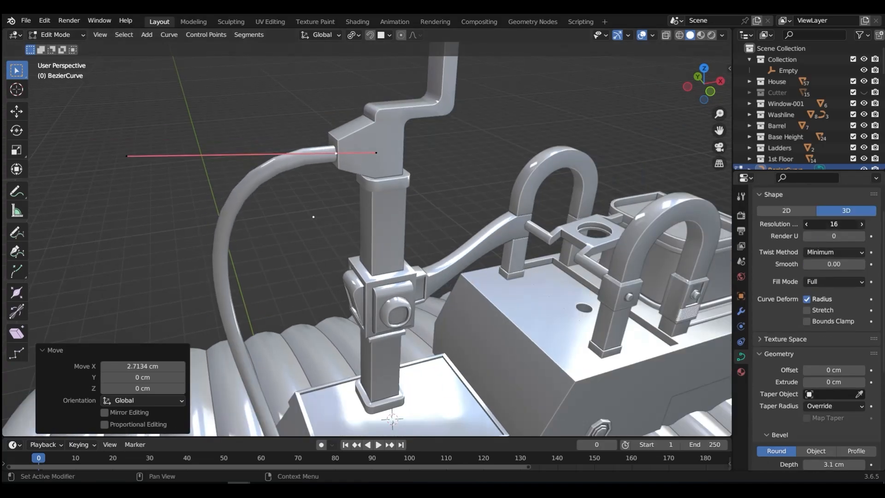
{"action": "left_click", "coordinate": [862, 224]}
Step: Rotate the tube's lower end point 88.2° about global X so the tube enters the base more vertically
{"action": "scroll", "coordinate": [341, 263], "scroll_direction": "down", "scroll_amount": 3}
{"action": "middle_click_drag", "start_coordinate": [341, 263], "coordinate": [356, 269]}
{"action": "left_click", "coordinate": [301, 384]}
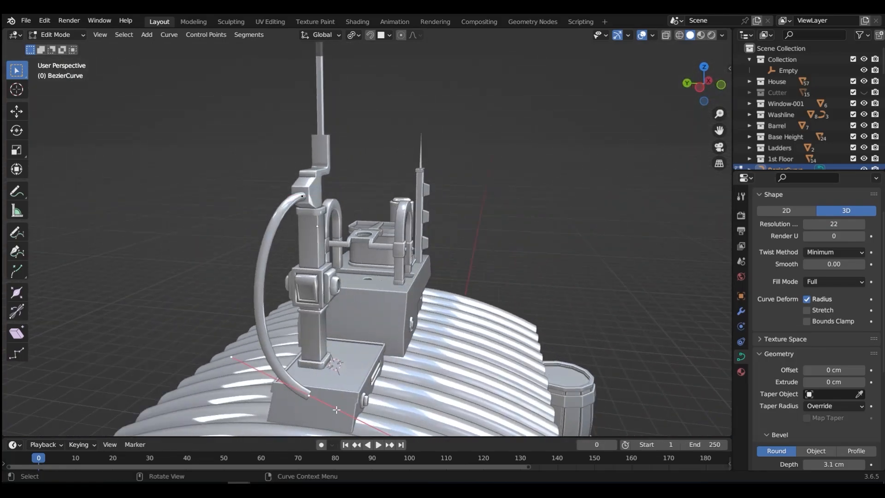
{"action": "key", "text": "r"}
{"action": "key", "text": "y"}
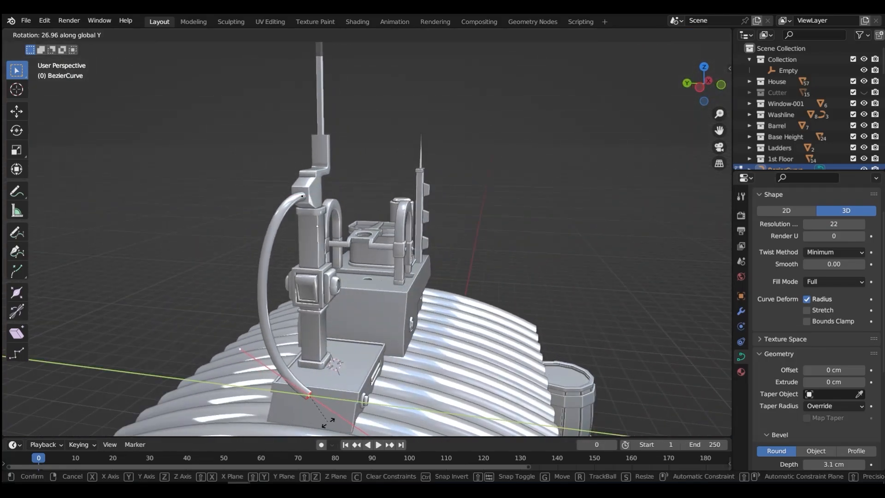
{"action": "key", "text": "x"}
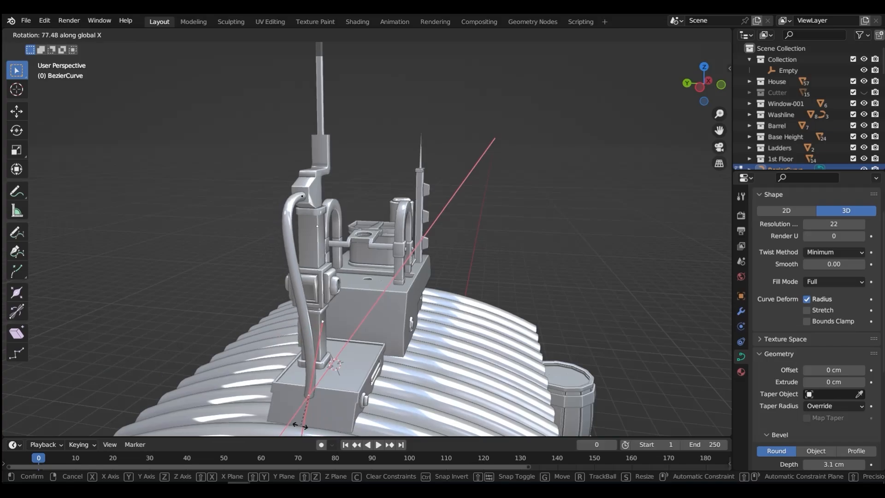
{"action": "left_click", "coordinate": [294, 423]}
{"action": "middle_click_drag", "start_coordinate": [294, 424], "coordinate": [230, 257]}
Step: Return to Object Mode and convert the tube curve to a mesh
{"action": "key", "text": "ctrl+Tab"}
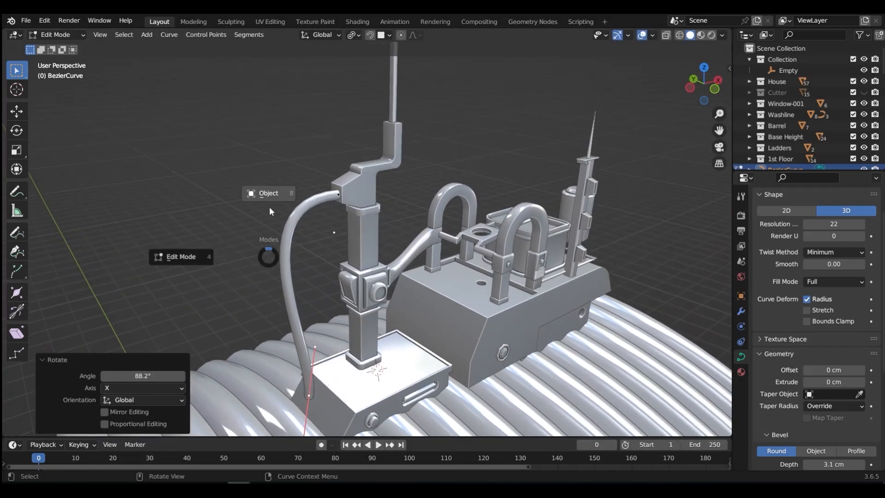
{"action": "left_click", "coordinate": [263, 192]}
{"action": "right_click", "coordinate": [296, 221]}
{"action": "mouse_move", "coordinate": [297, 221]}
{"action": "left_click", "coordinate": [340, 228]}
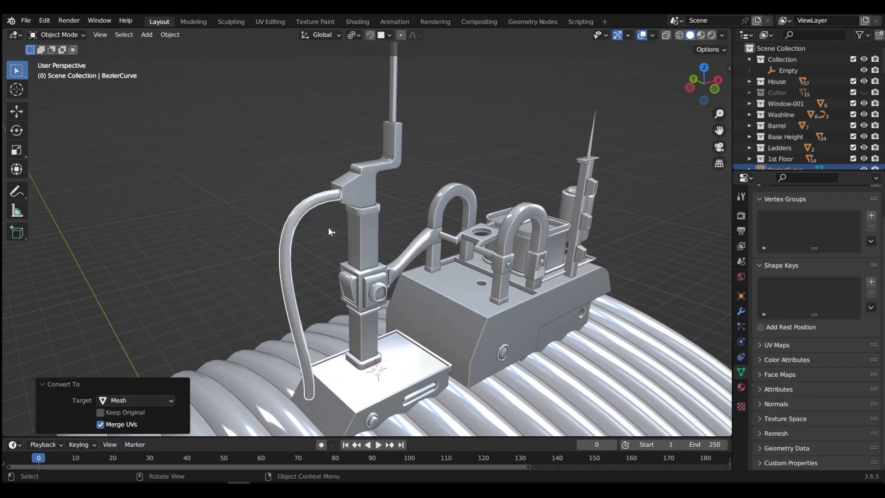
Step: In Edit Mode, extrude the face ring at the tube's upper end in place and fatten it by 1.38 cm into a collar
{"action": "key", "text": "ctrl+Tab"}
{"action": "left_click", "coordinate": [367, 224]}
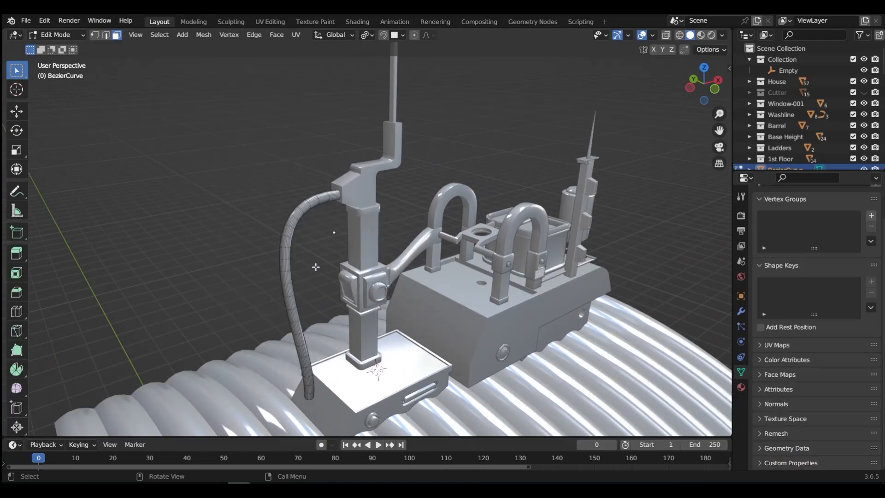
{"action": "scroll", "coordinate": [315, 267], "scroll_direction": "up", "scroll_amount": 2}
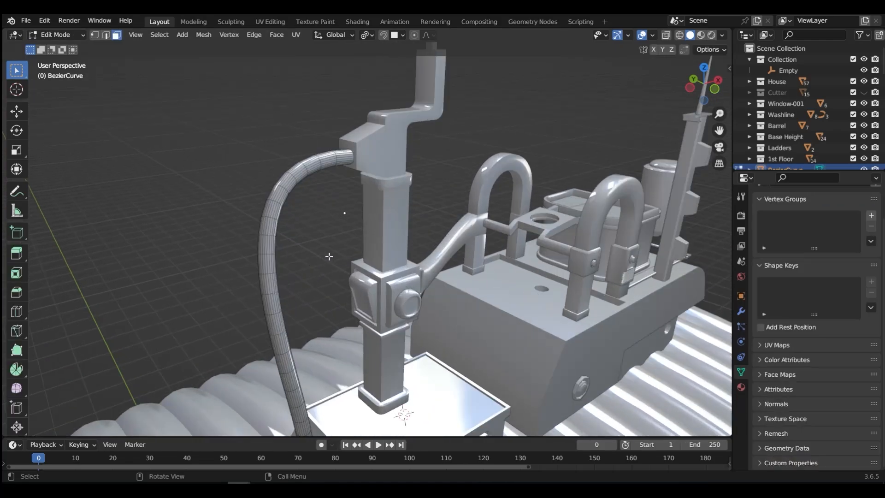
{"action": "scroll", "coordinate": [329, 256], "scroll_direction": "down", "scroll_amount": 2}
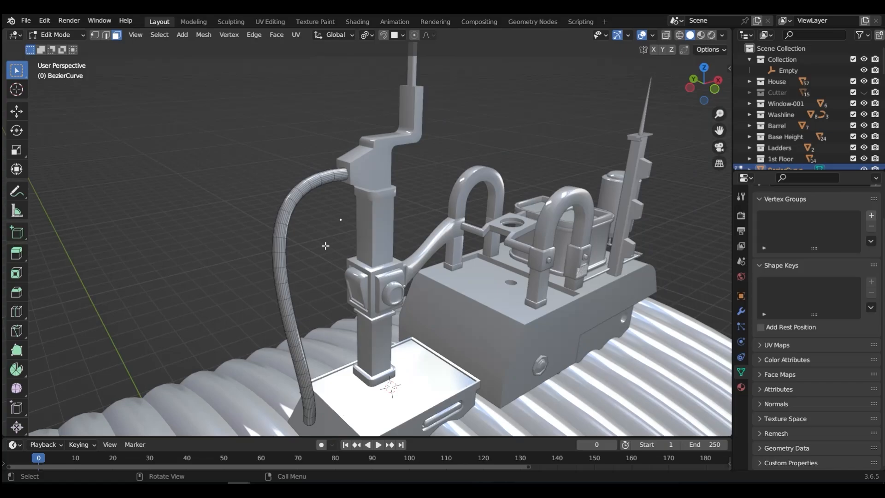
{"action": "left_click", "coordinate": [341, 174], "text": "alt"}
{"action": "key", "text": "e"}
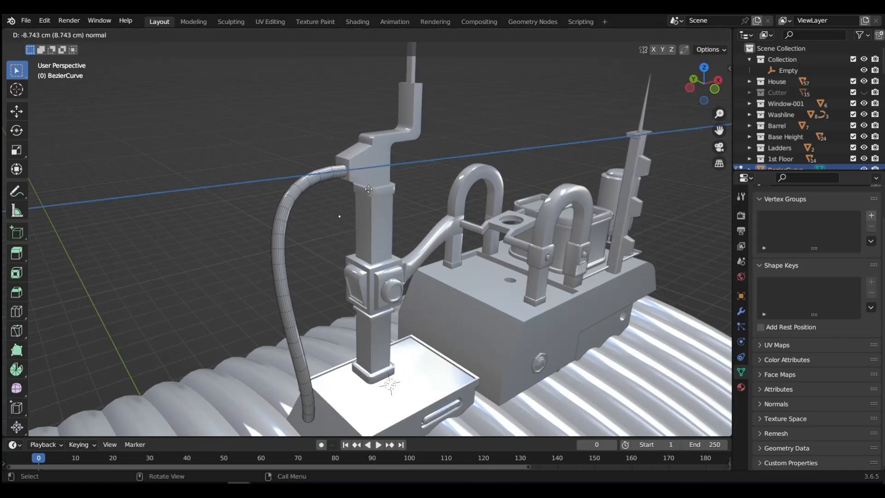
{"action": "key", "text": "Escape"}
{"action": "key", "text": "alt+s"}
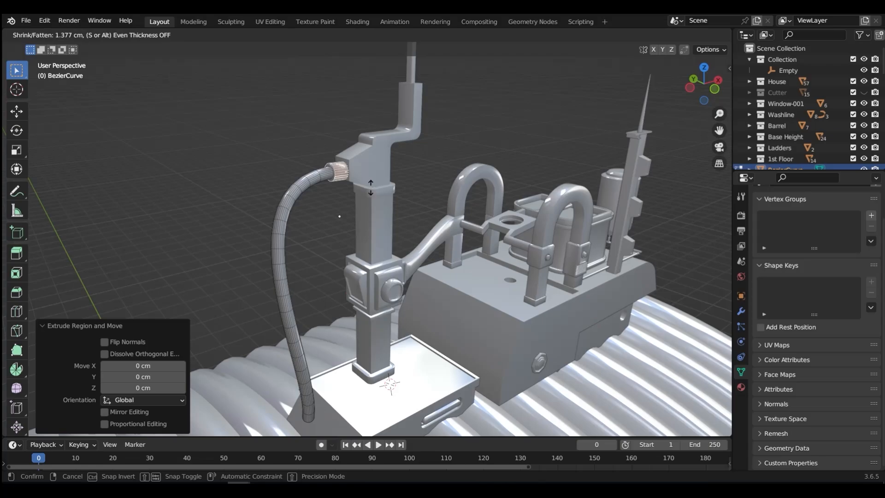
{"action": "left_click", "coordinate": [370, 187]}
Step: Bevel the upper collar's edge loop facing the tube with a width of 0.782 cm and one segment
{"action": "scroll", "coordinate": [342, 188], "scroll_direction": "up", "scroll_amount": 4}
{"action": "key", "text": "Tab"}
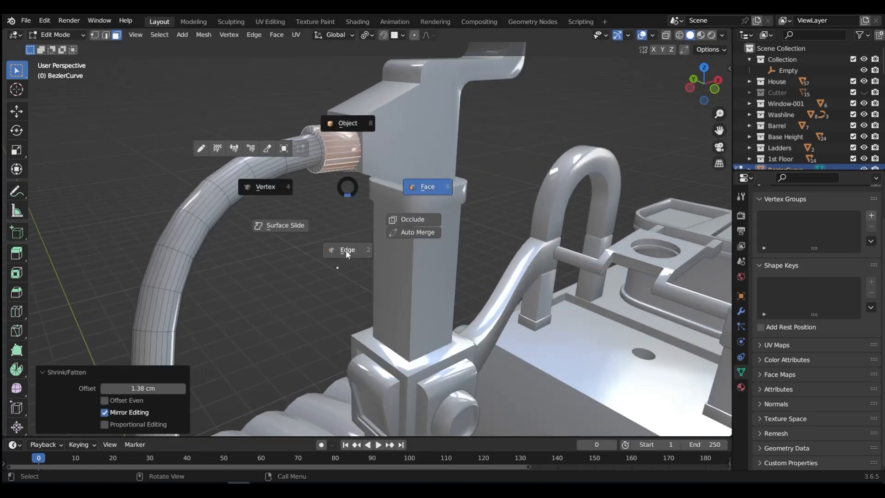
{"action": "left_click", "coordinate": [346, 250]}
{"action": "left_click", "coordinate": [324, 147], "text": "alt"}
{"action": "key", "text": "ctrl+b"}
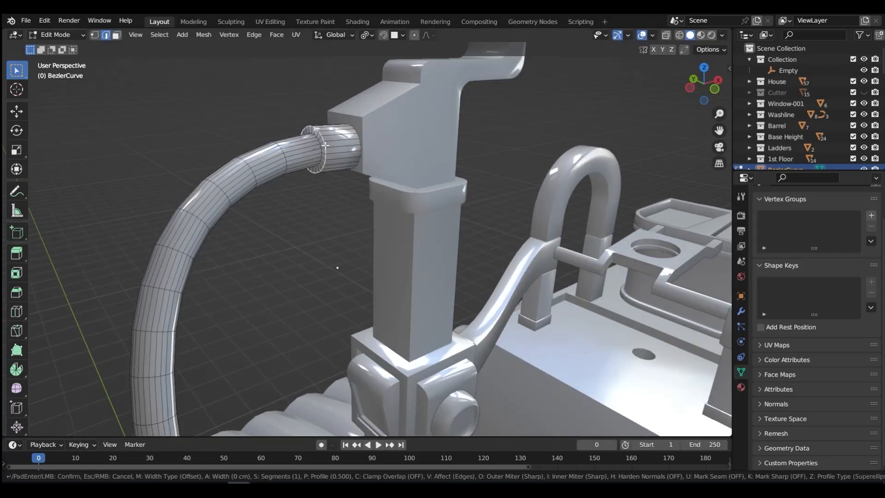
{"action": "left_click", "coordinate": [329, 144]}
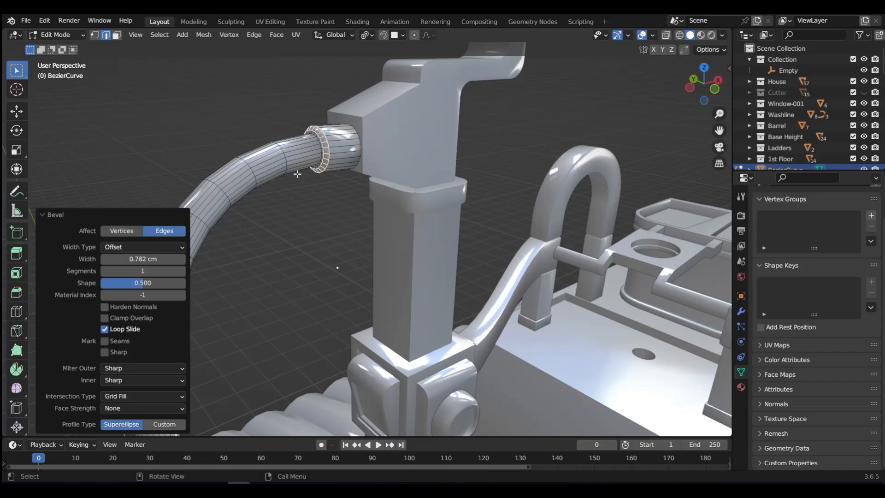
Step: Extrude the face ring at the tube's lower end in place and fatten it by 1.63 cm into a collar
{"action": "scroll", "coordinate": [330, 143], "scroll_direction": "down", "scroll_amount": 4}
{"action": "middle_click_drag", "start_coordinate": [329, 143], "coordinate": [320, 337]}
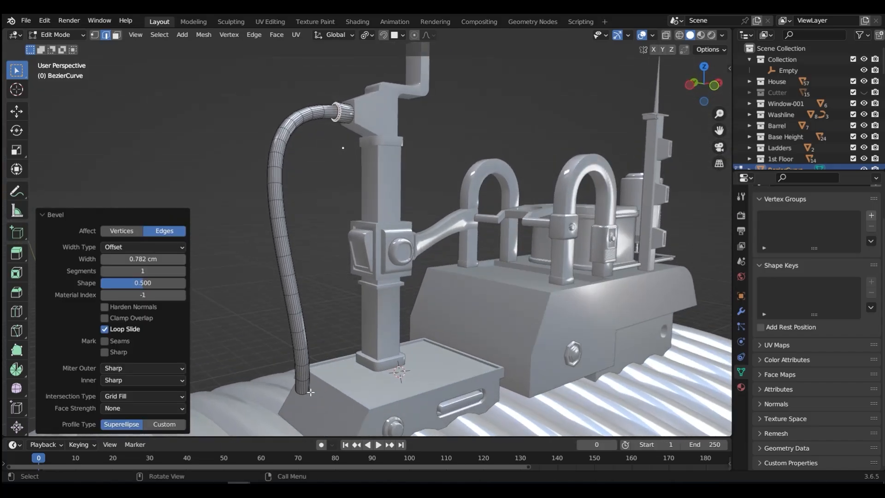
{"action": "left_click", "coordinate": [304, 391]}
{"action": "key", "text": "Tab"}
{"action": "left_click", "coordinate": [368, 390]}
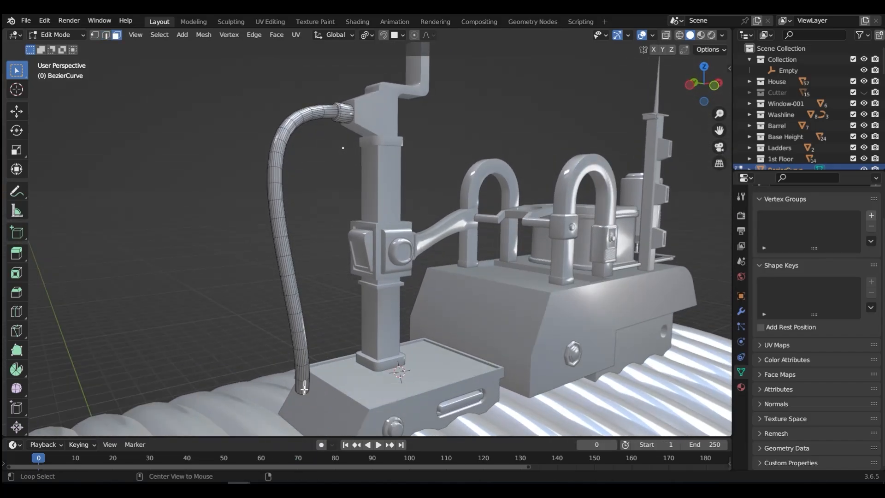
{"action": "left_click", "coordinate": [307, 388]}
{"action": "key", "text": "e"}
{"action": "right_click", "coordinate": [390, 336]}
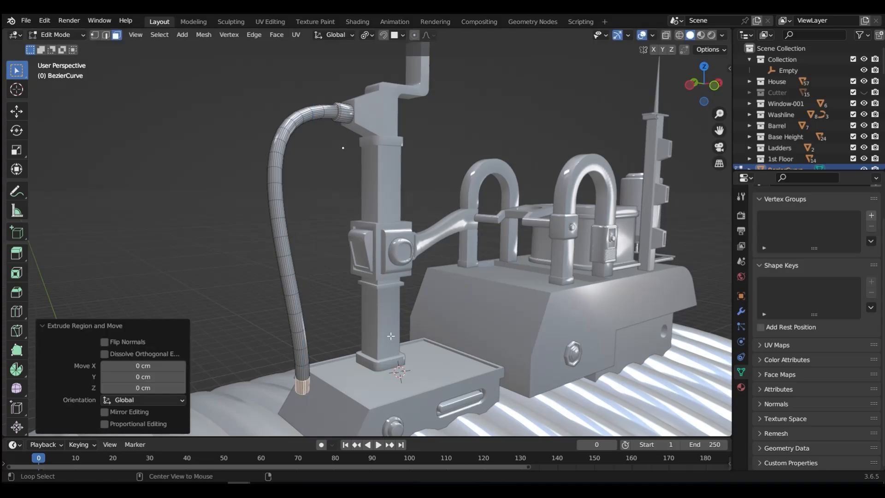
{"action": "key", "text": "alt+s"}
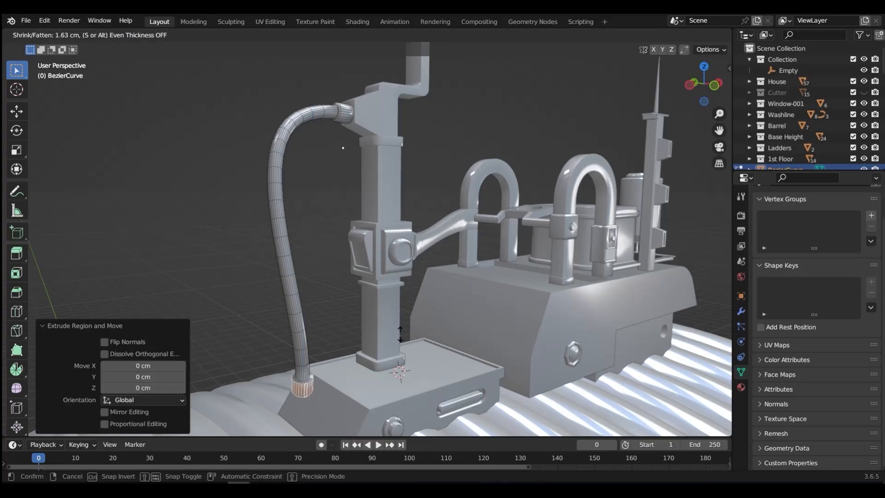
{"action": "left_click", "coordinate": [395, 333]}
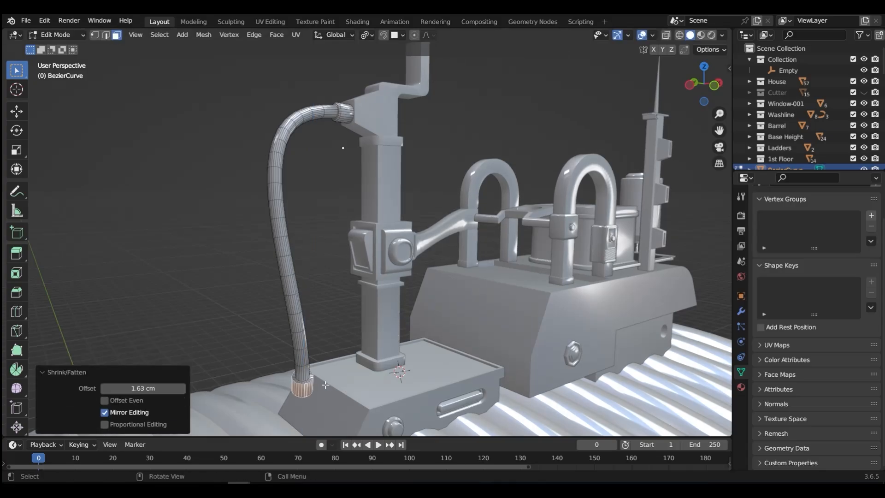
Step: Bevel the lower collar's upper edge loop with a width of about 1.1 cm and one segment
{"action": "key", "text": "Tab"}
{"action": "left_click", "coordinate": [314, 411]}
{"action": "scroll", "coordinate": [304, 386], "scroll_direction": "up", "scroll_amount": 5}
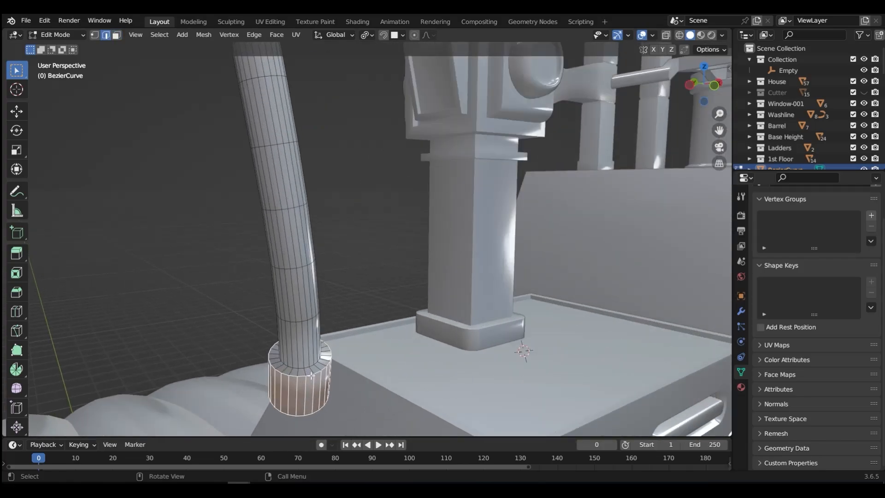
{"action": "left_click", "coordinate": [311, 376], "text": "alt"}
{"action": "key", "text": "ctrl+b"}
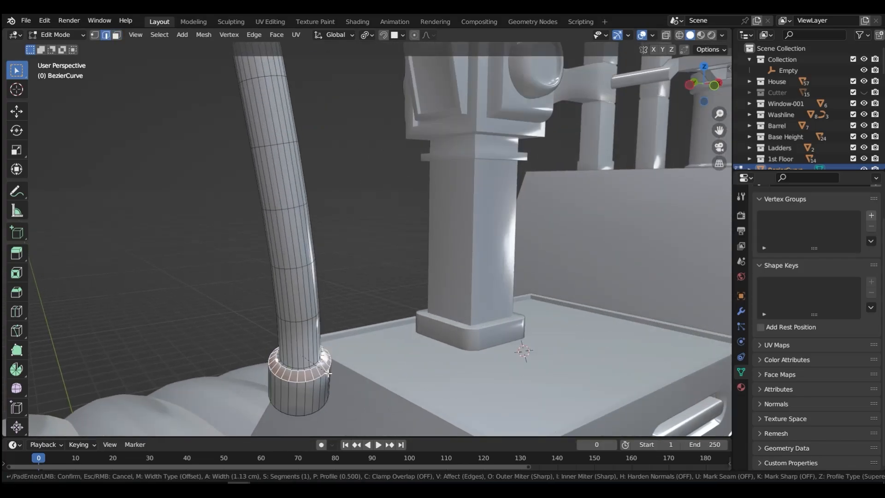
{"action": "left_click", "coordinate": [327, 372]}
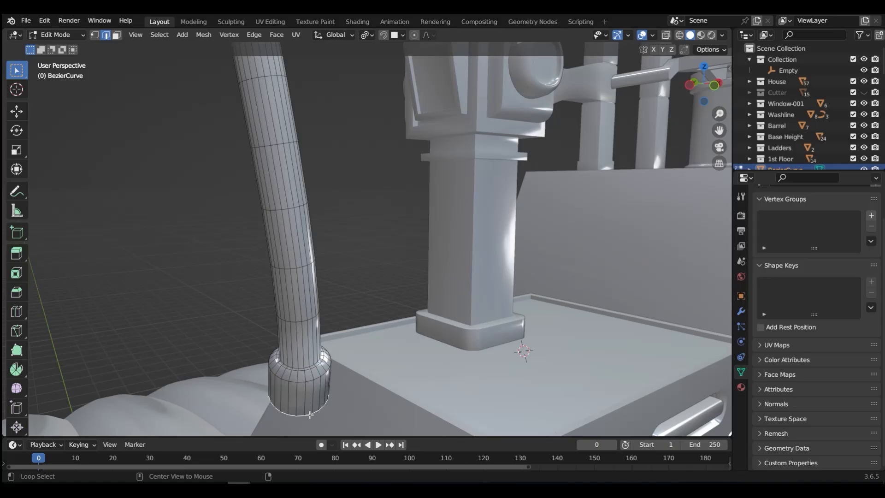
Step: Scale the lower collar's bottom edge loop to 0.67 so the collar tapers toward the base
{"action": "key", "text": "s"}
{"action": "left_click", "coordinate": [391, 329]}
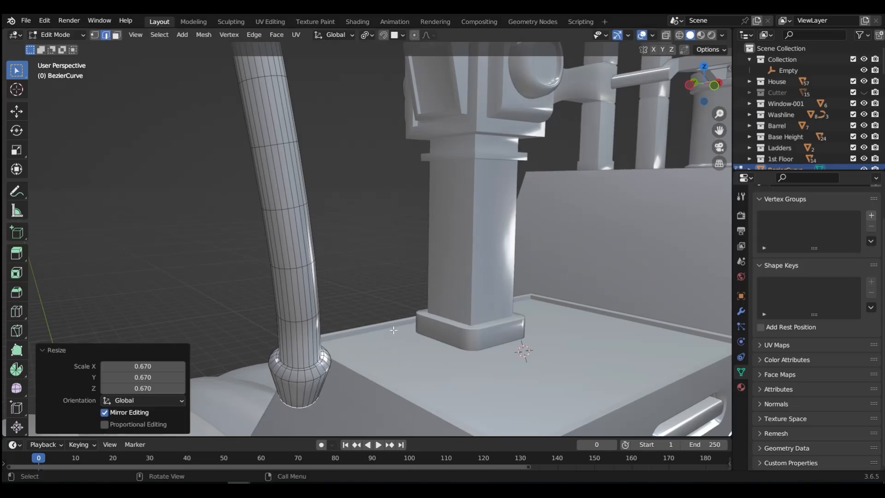
{"action": "middle_click_drag", "start_coordinate": [380, 319], "coordinate": [383, 287]}
Step: Extrude every other face ring along the curved tube in place and fatten them by 0.987 cm into ribs
{"action": "middle_click_drag", "start_coordinate": [375, 214], "coordinate": [335, 265]}
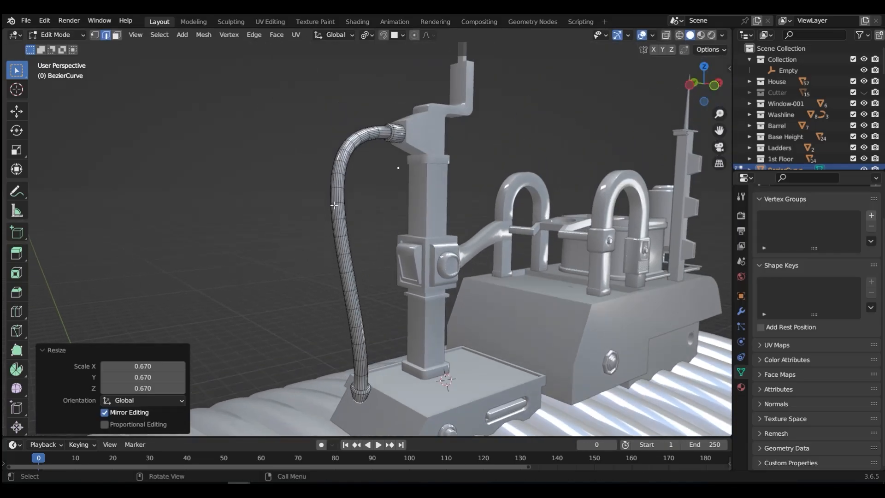
{"action": "key", "text": "ctrl+Tab"}
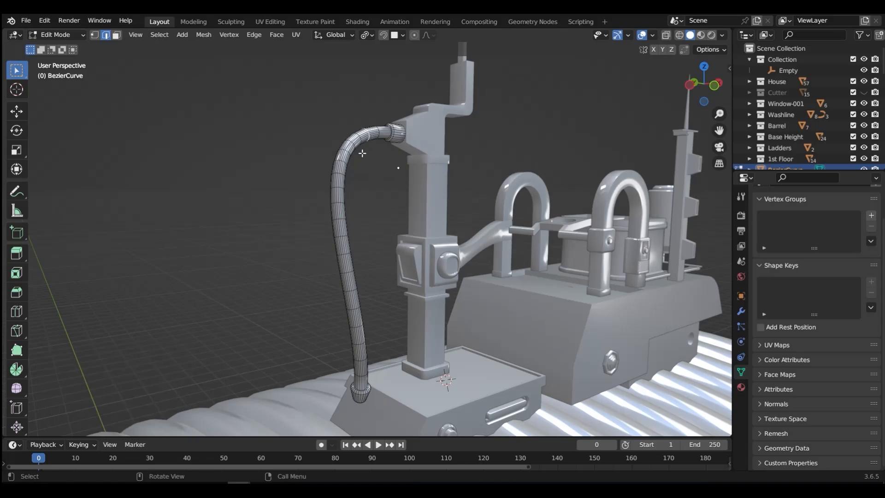
{"action": "key", "text": "ctrl+Tab"}
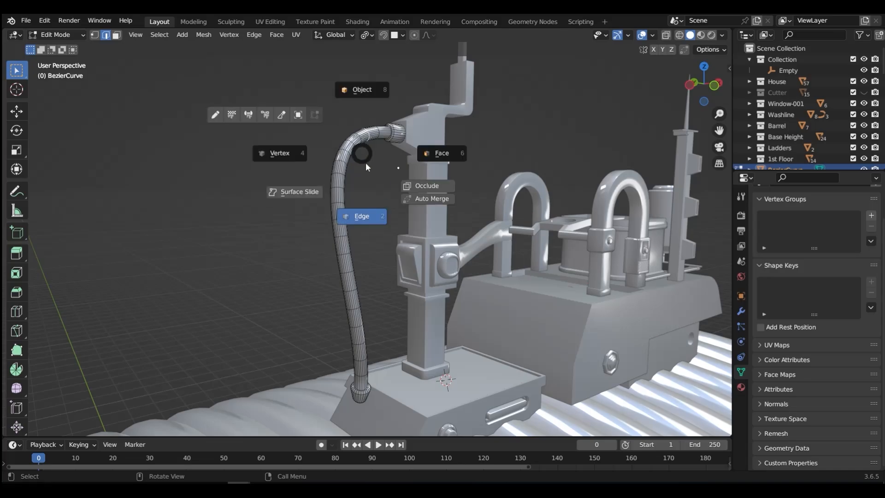
{"action": "left_click", "coordinate": [443, 153]}
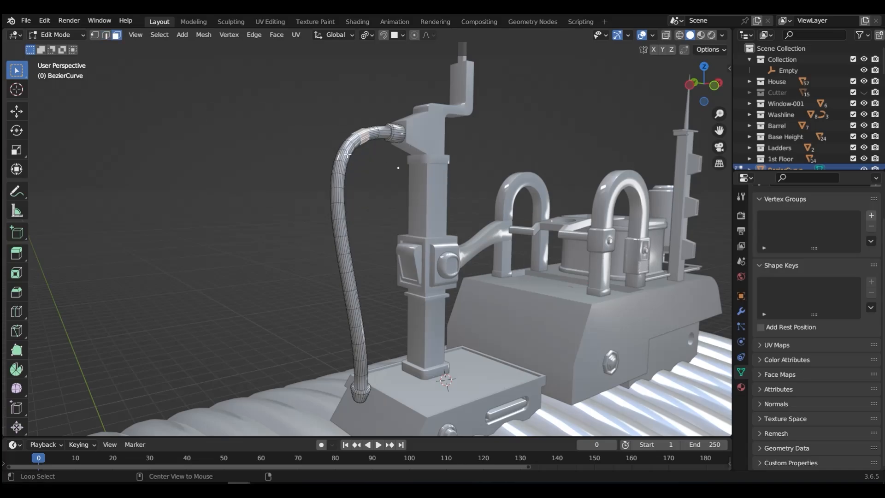
{"action": "left_click", "coordinate": [349, 147], "text": "alt"}
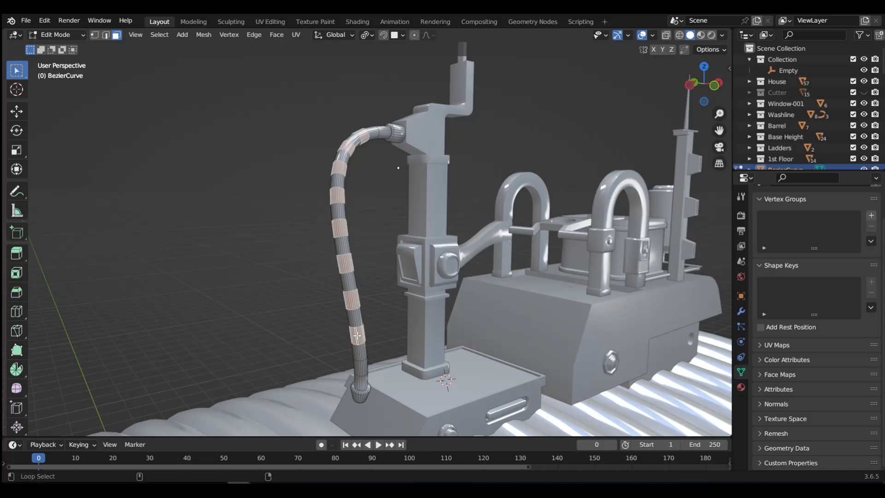
{"action": "key", "text": "e"}
{"action": "right_click", "coordinate": [461, 215]}
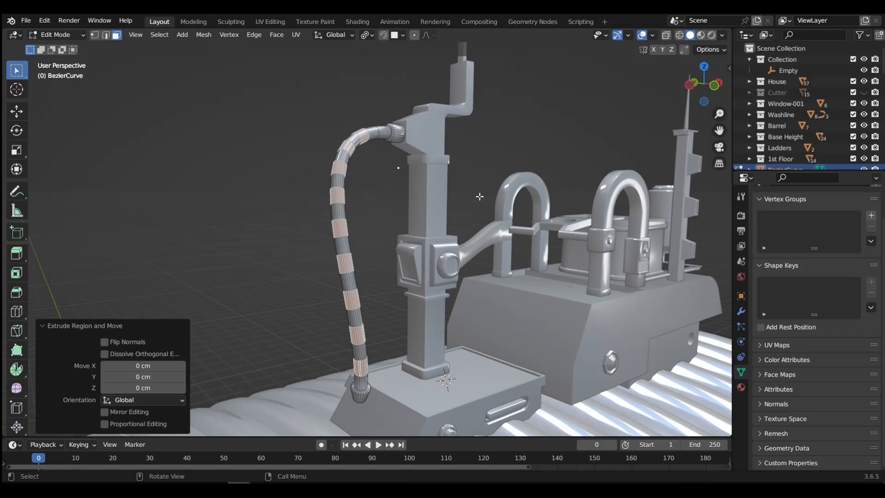
{"action": "key", "text": "alt+s"}
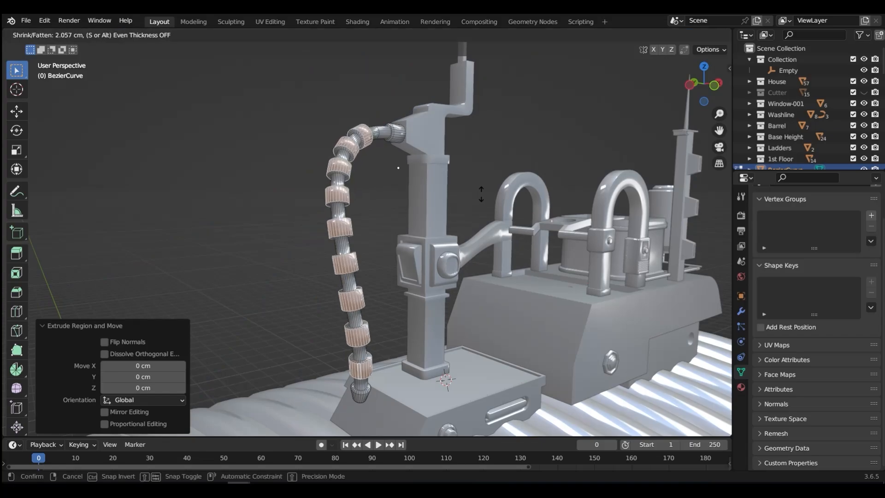
{"action": "left_click", "coordinate": [394, 184]}
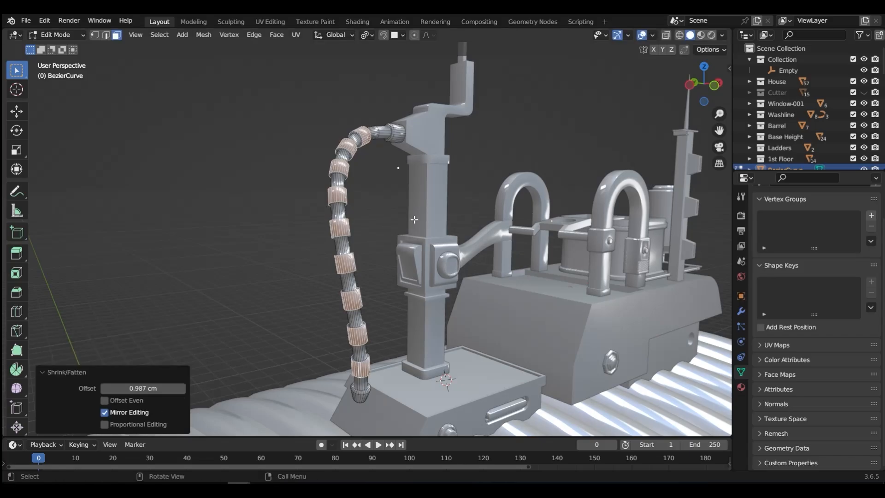
Step: Bevel the outer edge loops of the tube's ribs with a width of about 0.7 cm and five segments
{"action": "key", "text": "Tab"}
{"action": "left_click", "coordinate": [407, 245]}
{"action": "scroll", "coordinate": [364, 138], "scroll_direction": "up", "scroll_amount": 4}
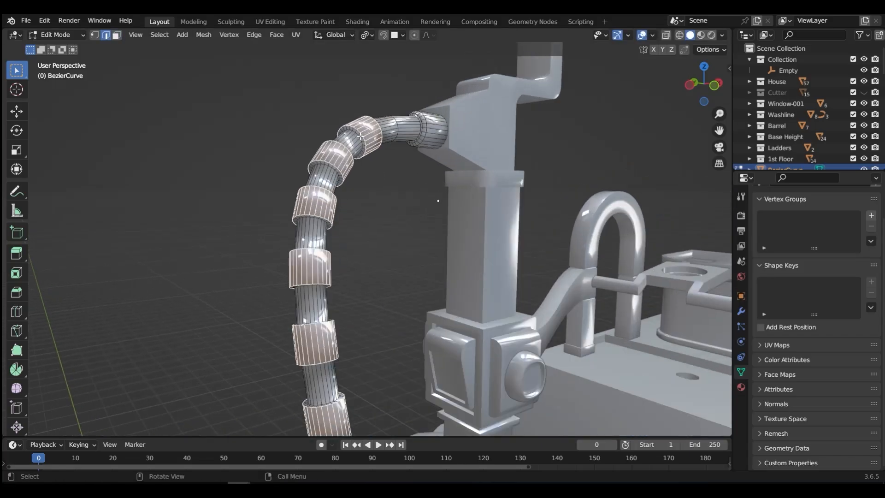
{"action": "key", "text": "alt+a"}
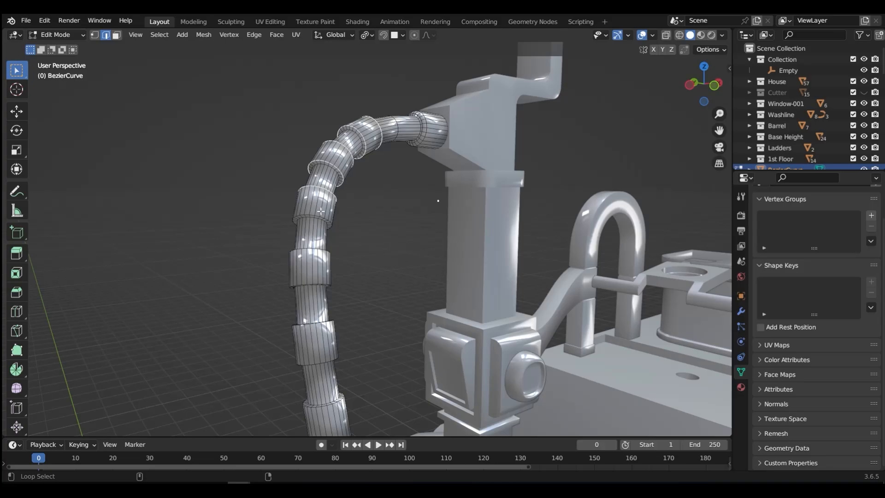
{"action": "left_click", "coordinate": [315, 260], "text": "alt"}
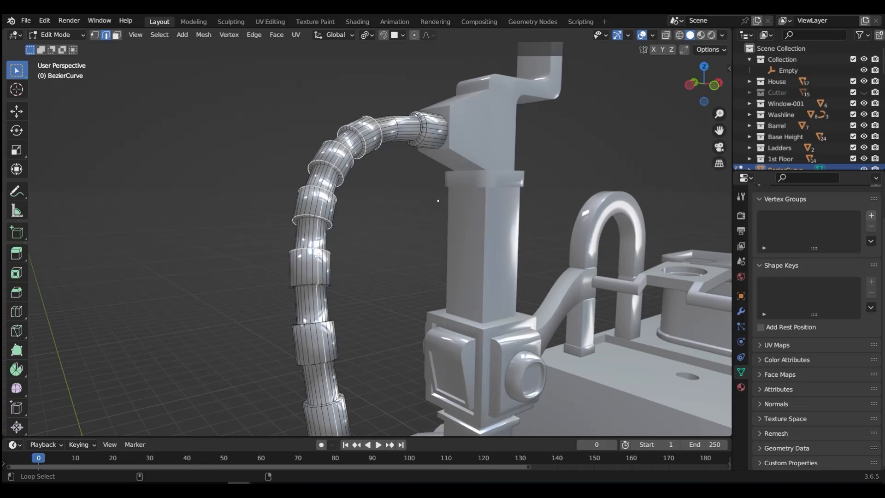
{"action": "key", "text": "alt+a"}
{"action": "scroll", "coordinate": [318, 282], "scroll_direction": "up", "scroll_amount": 4}
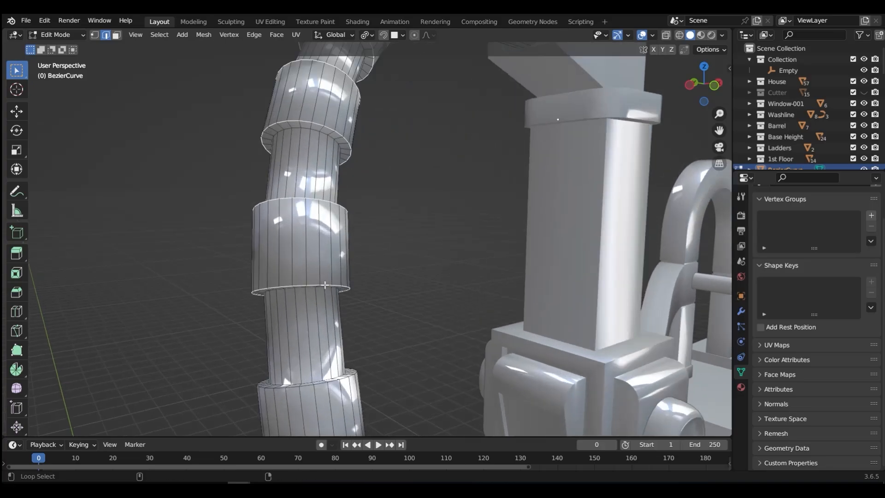
{"action": "middle_click_drag", "start_coordinate": [318, 282], "coordinate": [337, 236], "text": "shift"}
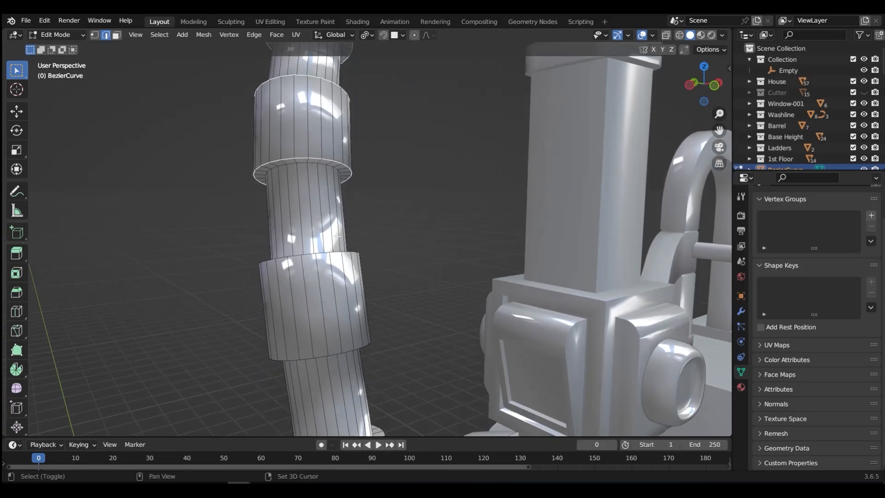
{"action": "left_click", "coordinate": [348, 352], "text": "alt"}
{"action": "middle_click_drag", "start_coordinate": [348, 351], "coordinate": [414, 252]}
{"action": "left_click", "coordinate": [377, 273], "text": "alt"}
{"action": "scroll", "coordinate": [377, 267], "scroll_direction": "up", "scroll_amount": 4}
{"action": "scroll", "coordinate": [384, 197], "scroll_direction": "down", "scroll_amount": 3}
{"action": "left_click", "coordinate": [372, 333], "text": "alt"}
{"action": "left_click", "coordinate": [384, 283], "text": "alt"}
{"action": "scroll", "coordinate": [375, 344], "scroll_direction": "down", "scroll_amount": 4, "text": "shift"}
{"action": "left_click", "coordinate": [375, 344], "text": "alt+shift"}
{"action": "key", "text": "ctrl+b"}
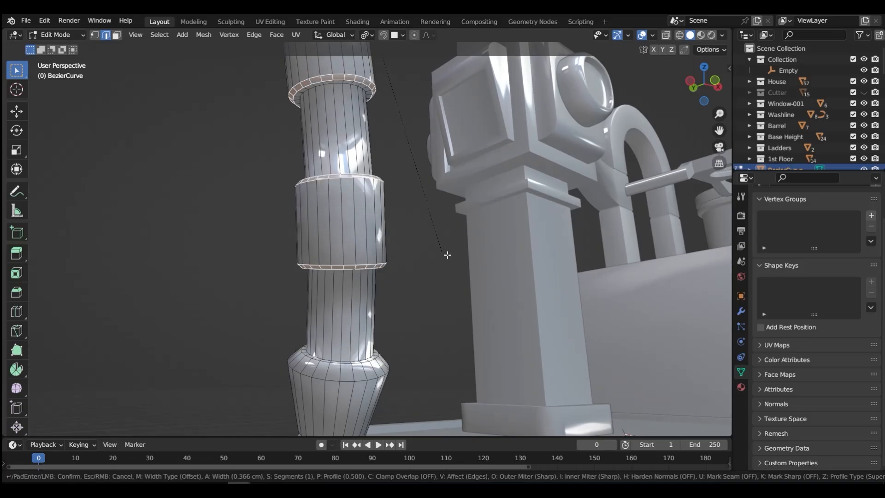
{"action": "scroll", "coordinate": [446, 254], "scroll_direction": "up", "scroll_amount": 4}
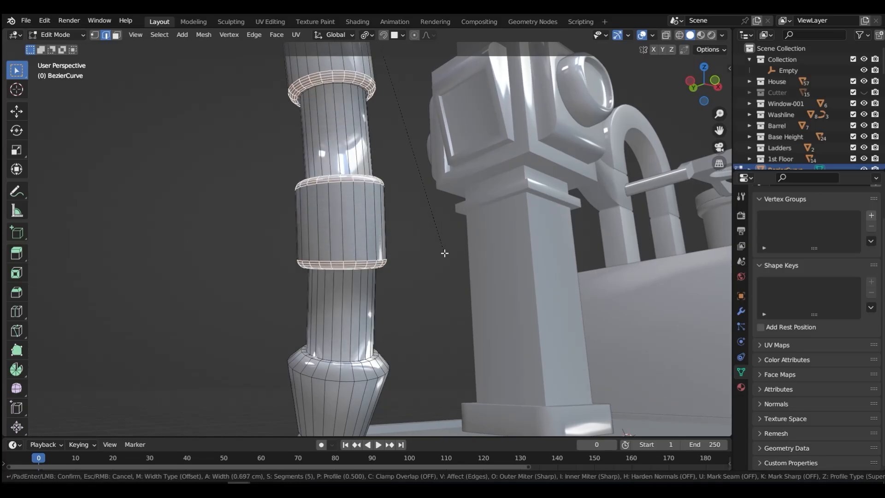
{"action": "left_click", "coordinate": [444, 253]}
{"action": "middle_click_drag", "start_coordinate": [444, 253], "coordinate": [401, 262]}
{"action": "key", "text": "ctrl+Tab"}
{"action": "left_click", "coordinate": [406, 202]}
Step: Set the ribbed tube's origin to its geometry
{"action": "middle_click_drag", "start_coordinate": [406, 203], "coordinate": [346, 266]}
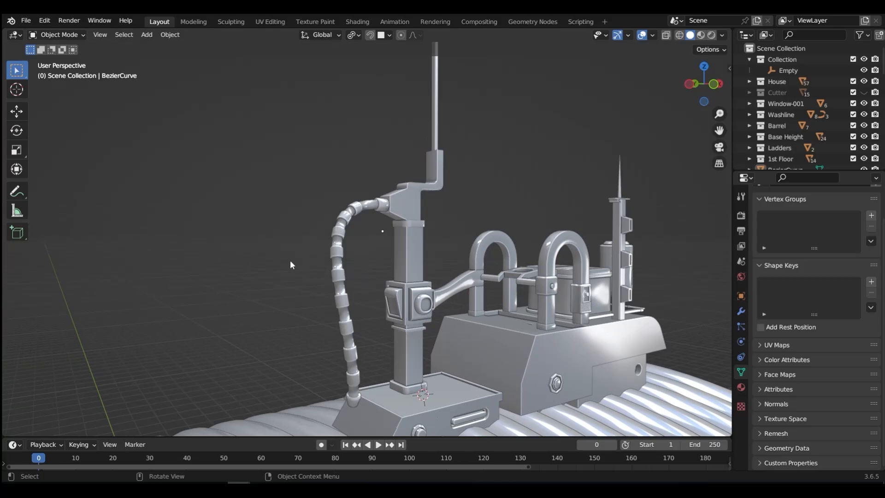
{"action": "left_click", "coordinate": [340, 247]}
{"action": "key", "text": "ctrl+shift+alt+c"}
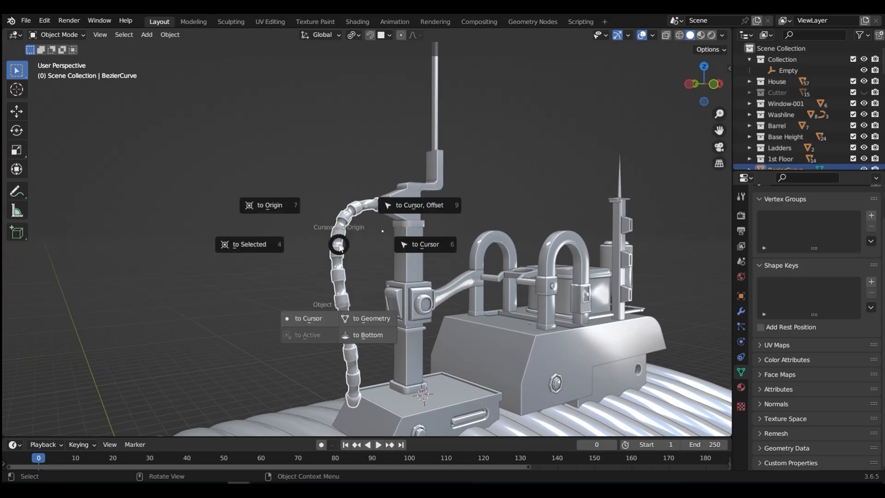
{"action": "left_click", "coordinate": [366, 316]}
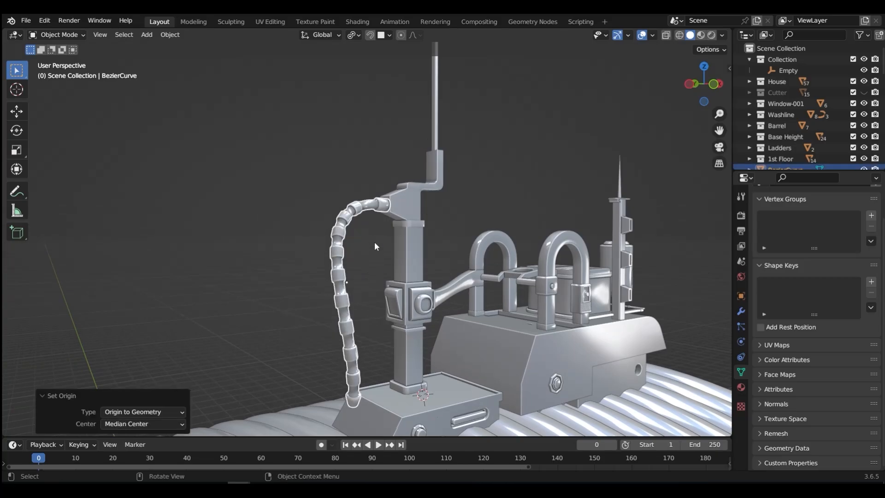
Step: Move the ribbed tube about 1.57 cm along Y in the left view to centre its upper end on the tapered block
{"action": "middle_click_drag", "start_coordinate": [374, 241], "coordinate": [374, 157]}
{"action": "key", "text": "Tab"}
{"action": "left_click", "coordinate": [302, 158]}
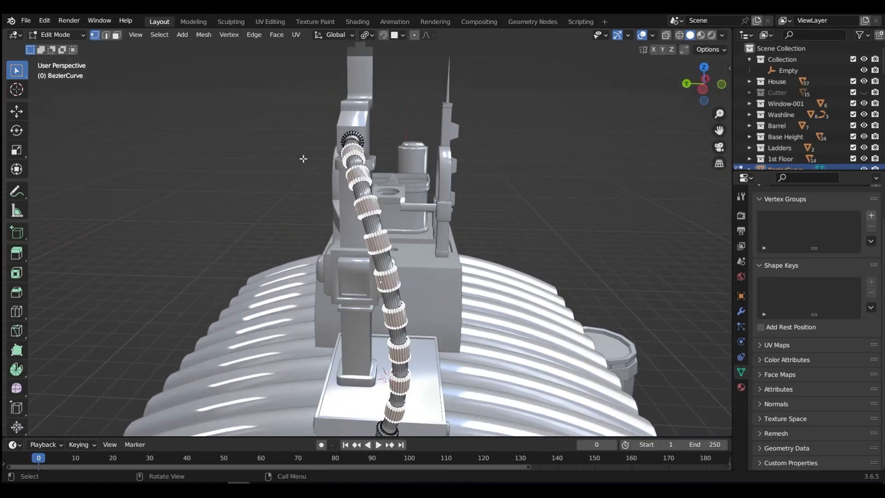
{"action": "key", "text": "grave"}
{"action": "left_click", "coordinate": [240, 152]}
{"action": "key", "text": "Tab"}
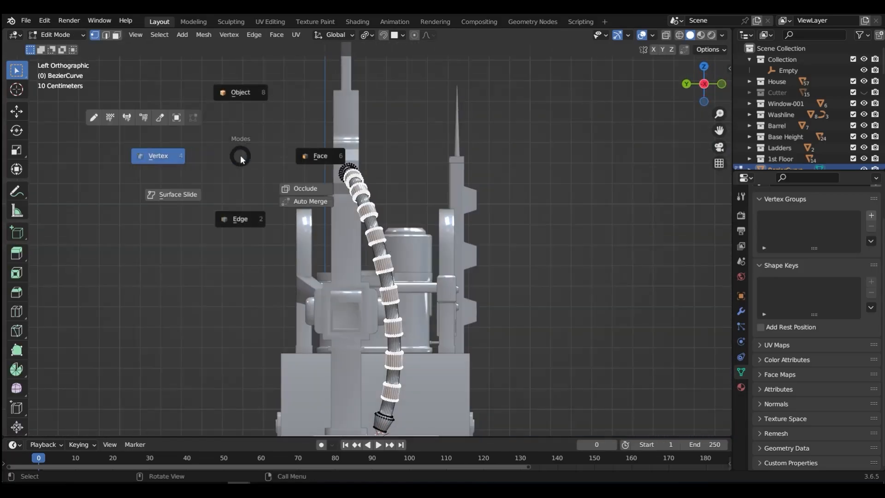
{"action": "left_click", "coordinate": [240, 92]}
{"action": "key", "text": "g"}
{"action": "key", "text": "y"}
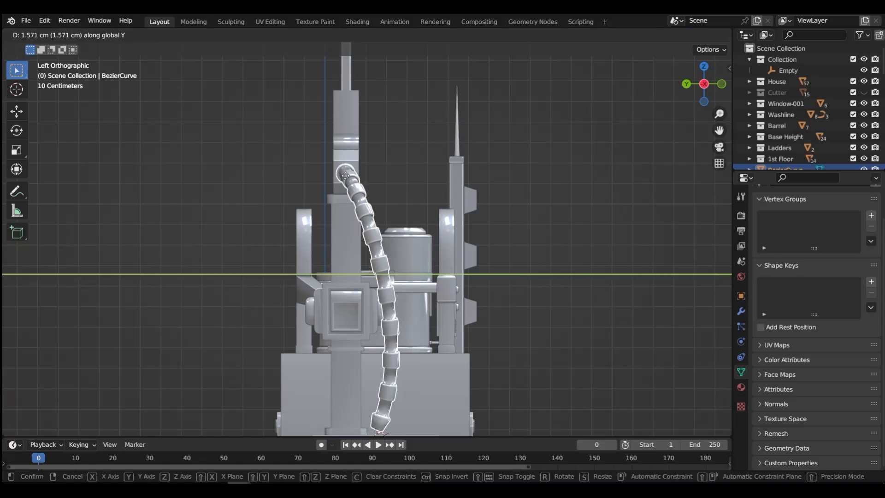
{"action": "left_click", "coordinate": [362, 195]}
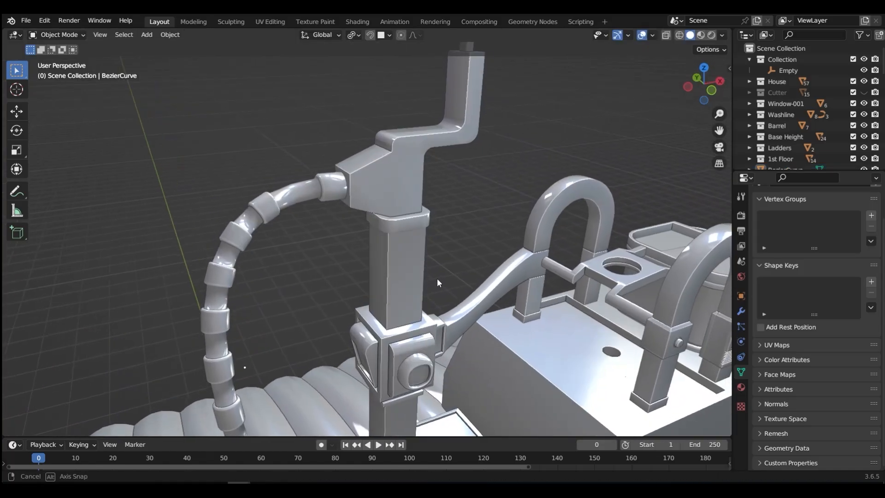
Step: Inset the two adjoining side faces of the post's tapered block by 1.148 cm and again by 0.7118 cm
{"action": "left_click", "coordinate": [404, 188]}
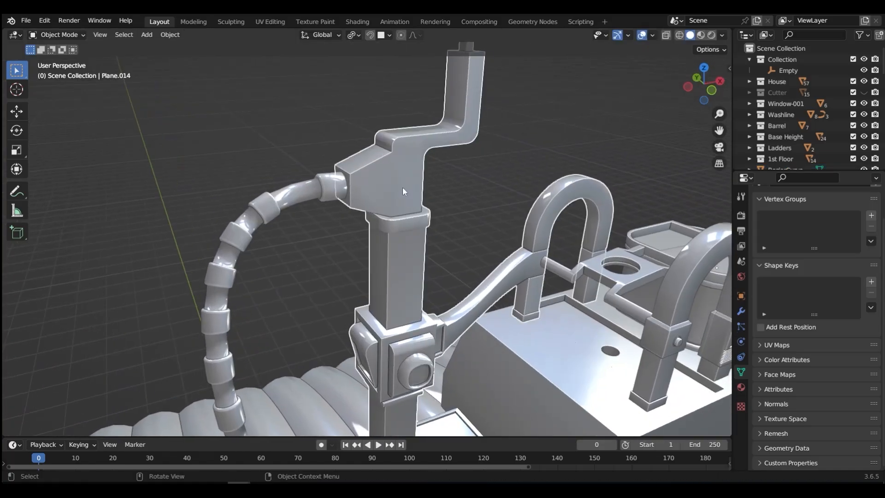
{"action": "key", "text": "Tab"}
{"action": "left_click", "coordinate": [382, 180]}
{"action": "left_click", "coordinate": [382, 180]}
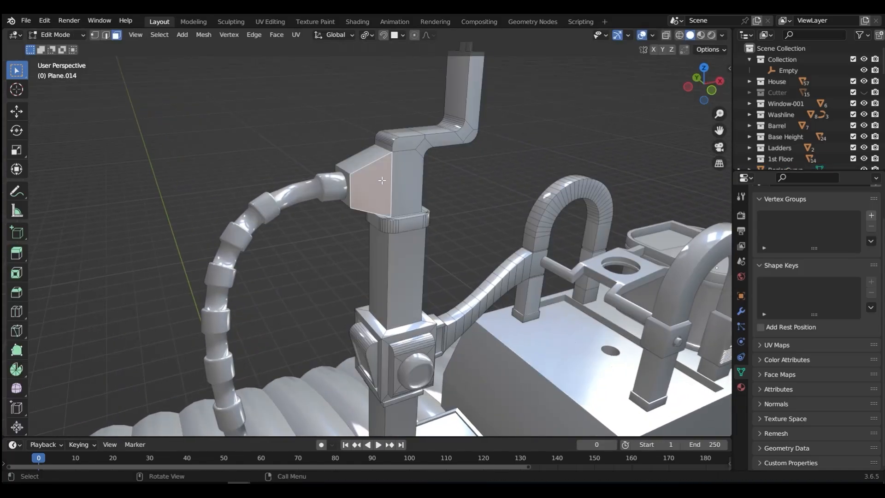
{"action": "left_click", "coordinate": [406, 182], "text": "shift"}
{"action": "key", "text": "i"}
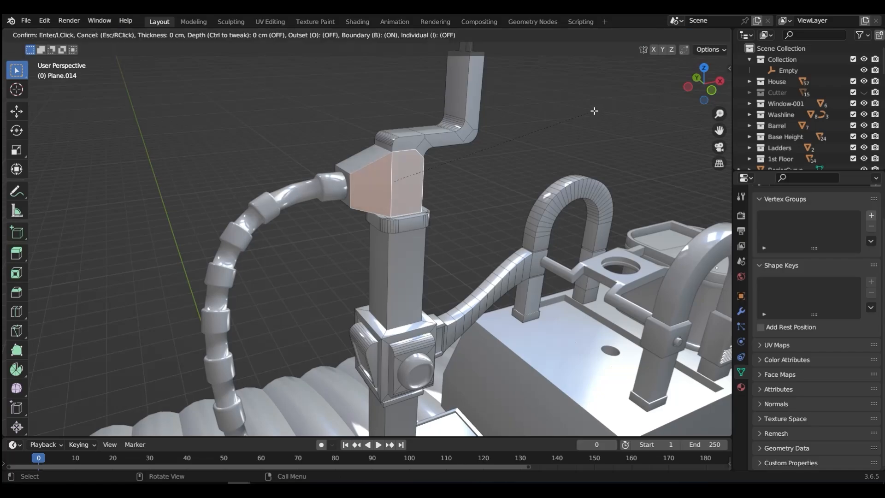
{"action": "left_click", "coordinate": [591, 113]}
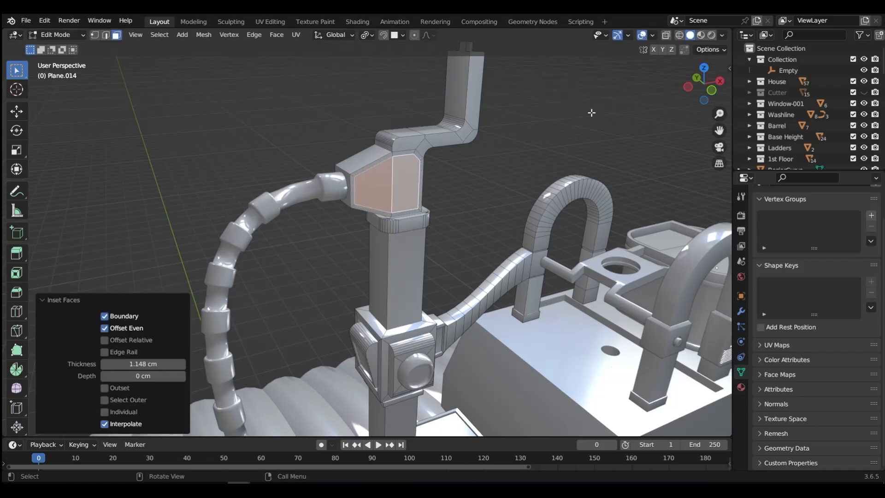
{"action": "key", "text": "i"}
{"action": "key", "text": "Escape"}
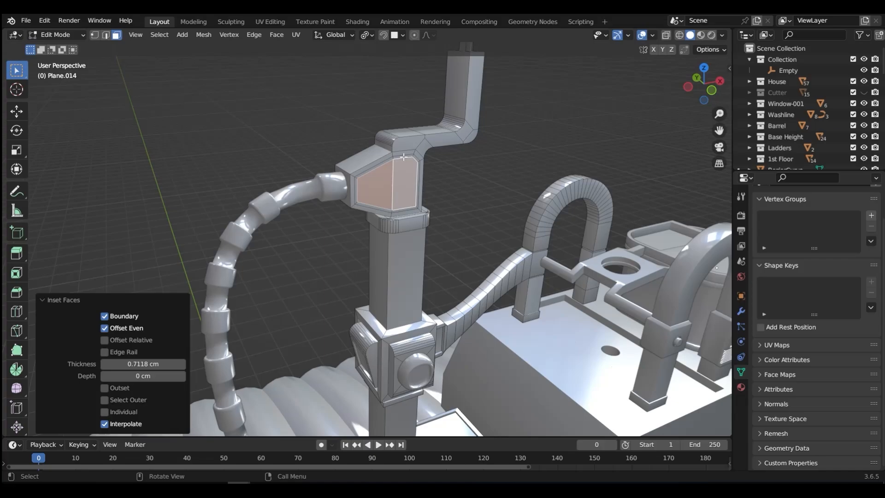
Step: Extrude the narrow face ring between the two insets about 1.35 cm inward to form a groove
{"action": "left_click", "coordinate": [565, 122]}
{"action": "key", "text": "e"}
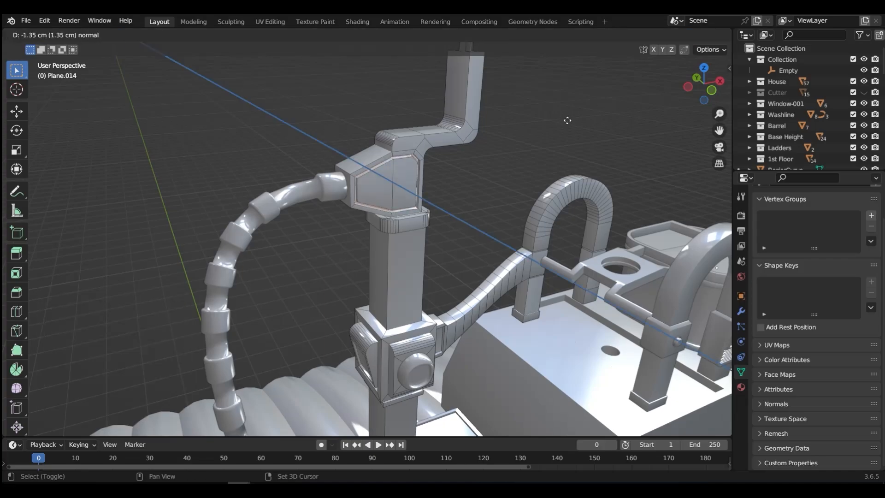
{"action": "left_click", "coordinate": [567, 122]}
{"action": "middle_click_drag", "start_coordinate": [567, 122], "coordinate": [439, 184]}
{"action": "key", "text": "grave"}
{"action": "key", "text": "Escape"}
Step: Inset the matching faces on the tapered block's opposite side by 0.9488 cm and again by about 0.87 cm
{"action": "middle_click_drag", "start_coordinate": [380, 178], "coordinate": [534, 192]}
{"action": "left_click", "coordinate": [383, 190]}
{"action": "left_click", "coordinate": [362, 191], "text": "shift"}
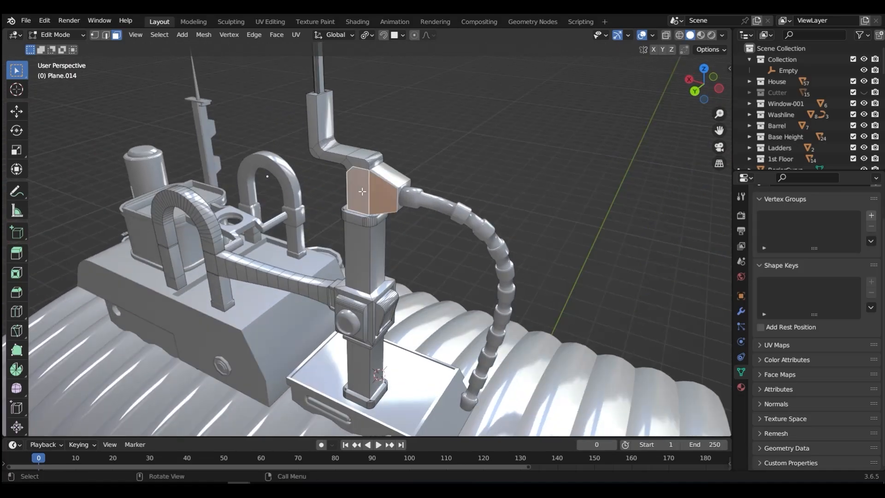
{"action": "key", "text": "i"}
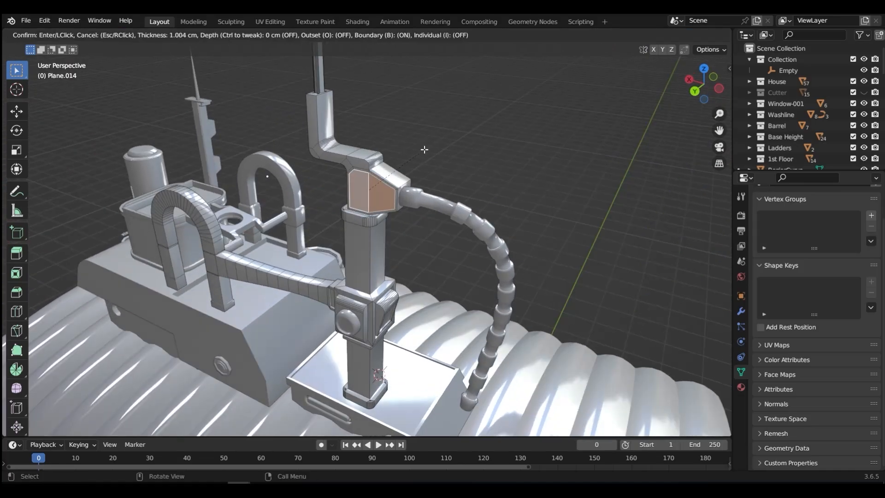
{"action": "left_click", "coordinate": [421, 144]}
{"action": "key", "text": "i"}
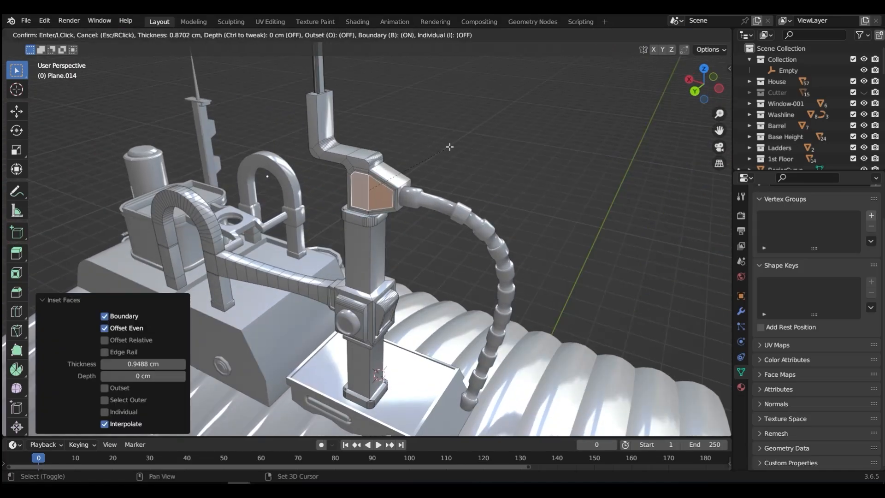
{"action": "key", "text": "Escape"}
Step: Extrude the narrow face ring on the block's opposite side about 0.944 cm inward and return to Object Mode
{"action": "key", "text": "alt+a"}
{"action": "left_click", "coordinate": [371, 174], "text": "alt"}
{"action": "key", "text": "alt+a"}
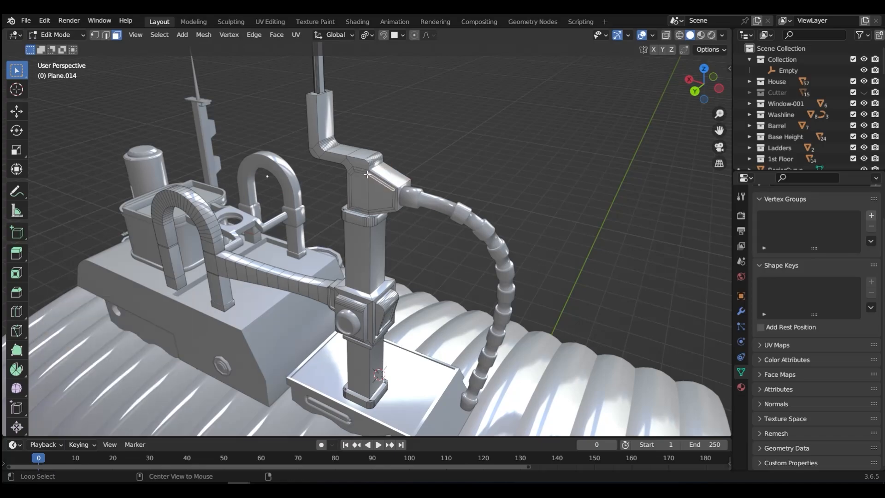
{"action": "scroll", "coordinate": [367, 174], "scroll_direction": "up", "scroll_amount": 5}
{"action": "left_click", "coordinate": [368, 172], "text": "alt"}
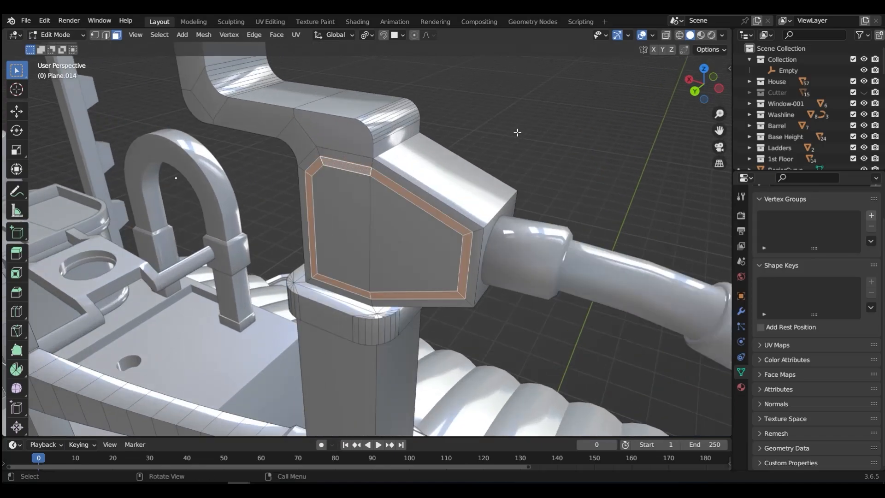
{"action": "key", "text": "e"}
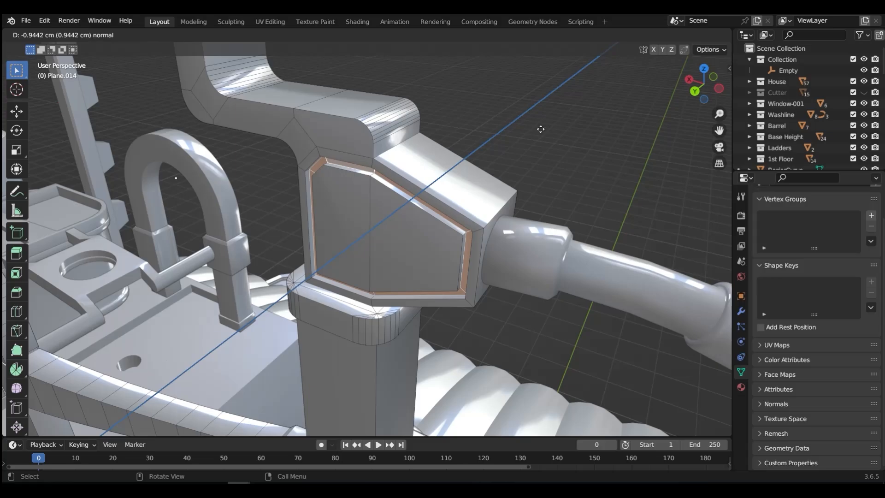
{"action": "left_click", "coordinate": [540, 129]}
{"action": "key", "text": "Tab"}
{"action": "right_click", "coordinate": [408, 153]}
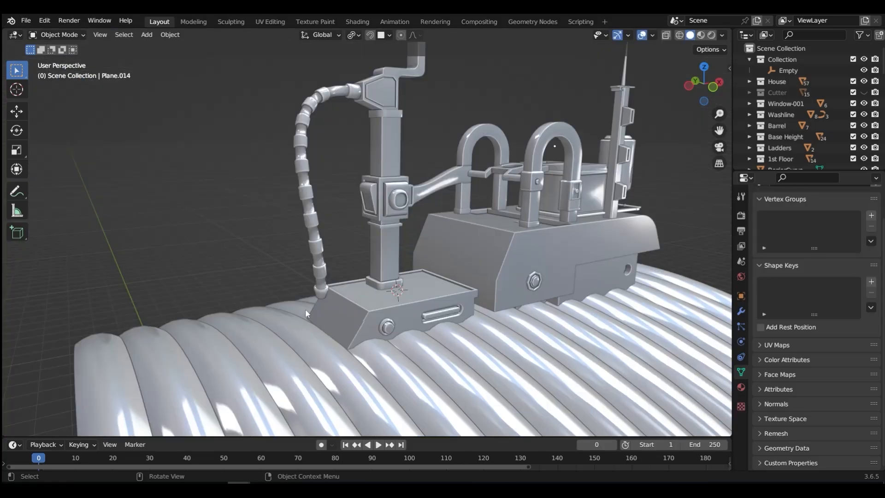
Step: Add a cylinder near the tube's lower end, scale it to 0.18 overall, and narrow it to 0.456 in X and Y
{"action": "key", "text": "shift+a"}
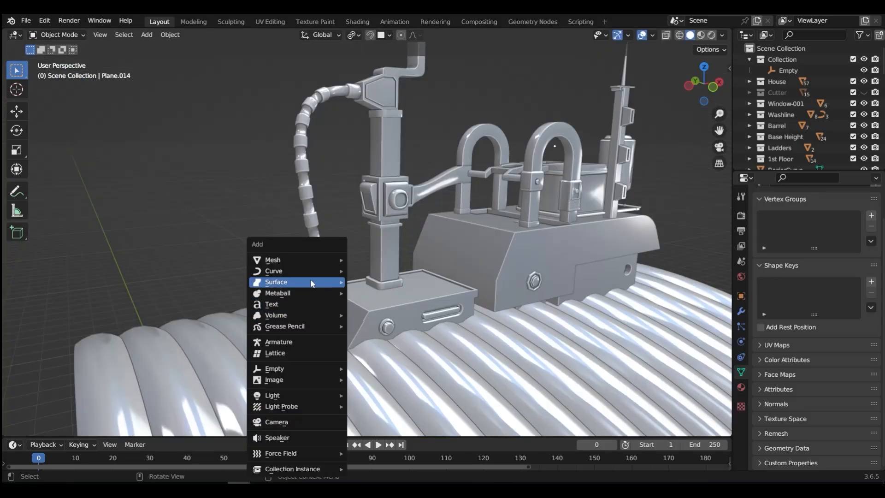
{"action": "mouse_move", "coordinate": [312, 259]}
{"action": "left_click", "coordinate": [391, 78]}
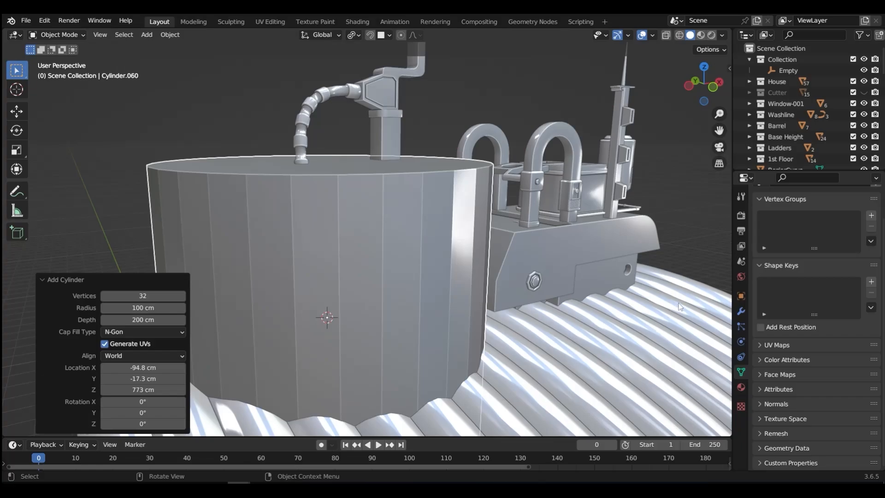
{"action": "key", "text": "s"}
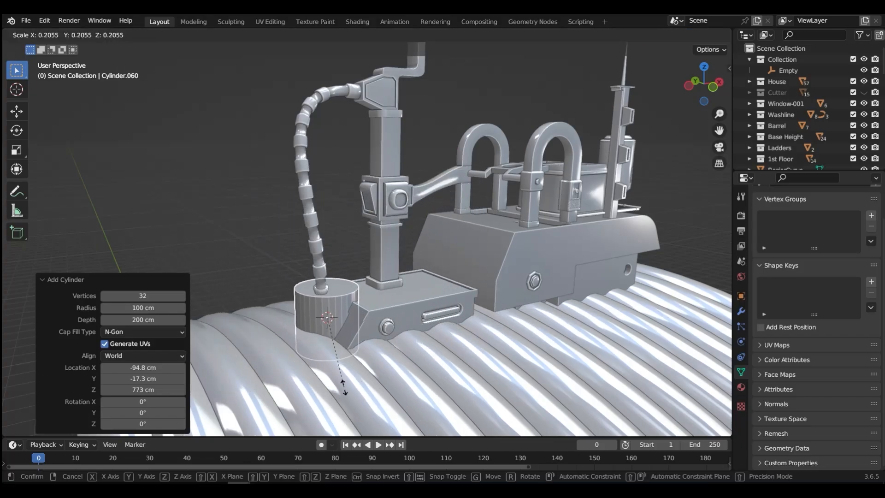
{"action": "left_click", "coordinate": [341, 376]}
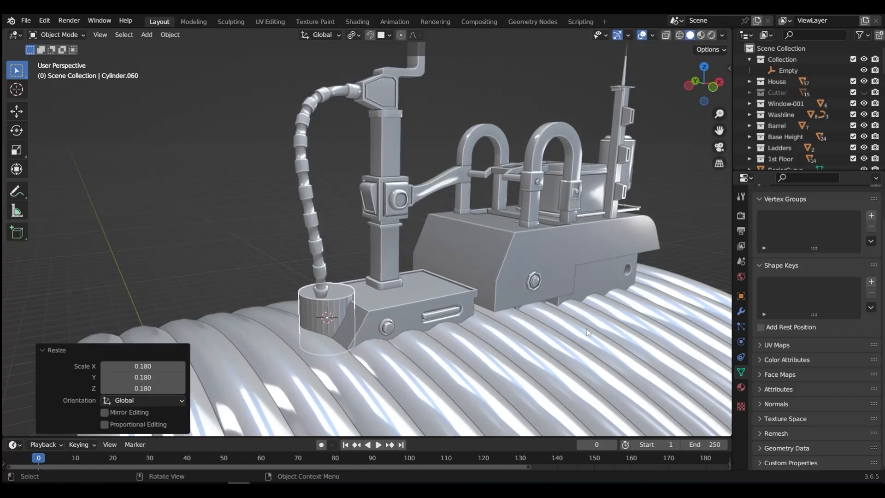
{"action": "key", "text": "s"}
{"action": "key", "text": "shift+z"}
{"action": "left_click", "coordinate": [437, 354]}
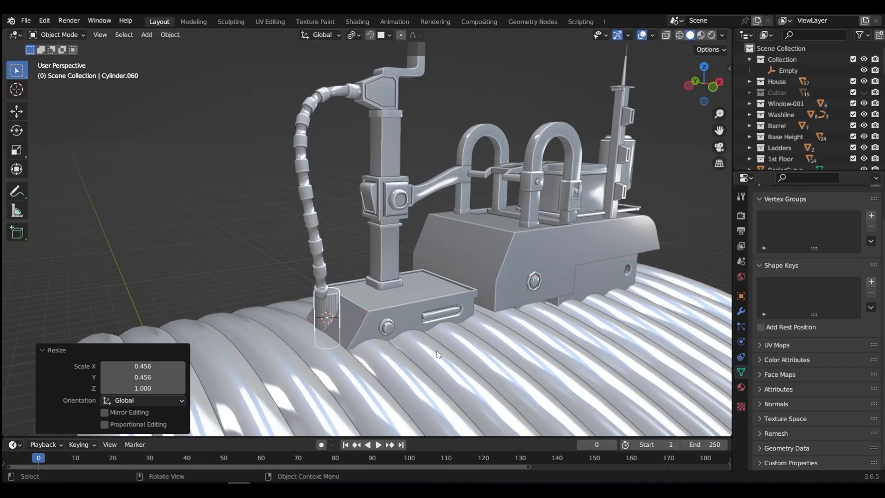
Step: Position the cylinder beneath the ribbed tube's lower end, moving it -7.4292 cm in X, -7.7387 cm in Y and 2.4764 cm in Z
{"action": "key", "text": "grave"}
{"action": "left_click", "coordinate": [293, 306]}
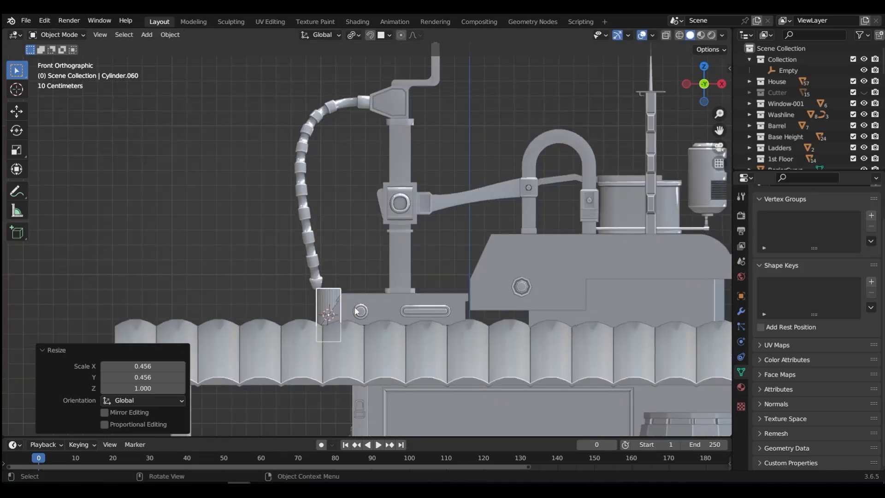
{"action": "key", "text": "g"}
{"action": "key", "text": "x"}
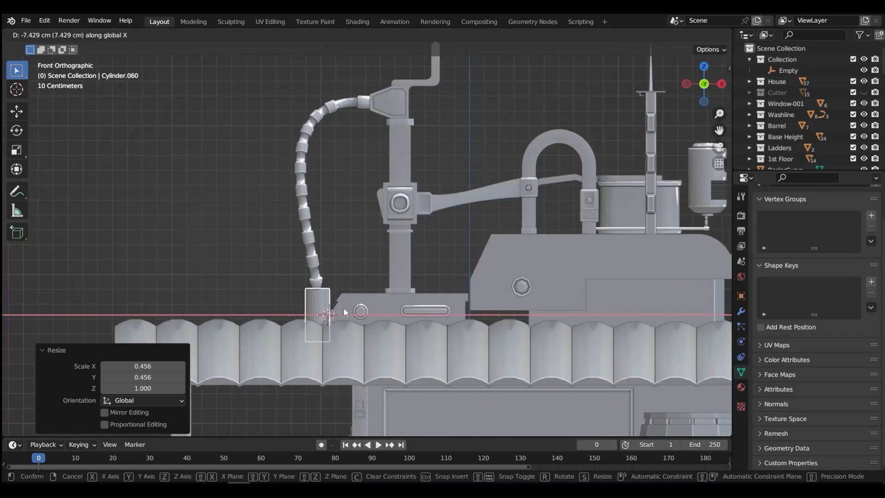
{"action": "left_click", "coordinate": [344, 308]}
{"action": "key", "text": "grave"}
{"action": "left_click", "coordinate": [289, 309]}
{"action": "key", "text": "g"}
{"action": "key", "text": "y"}
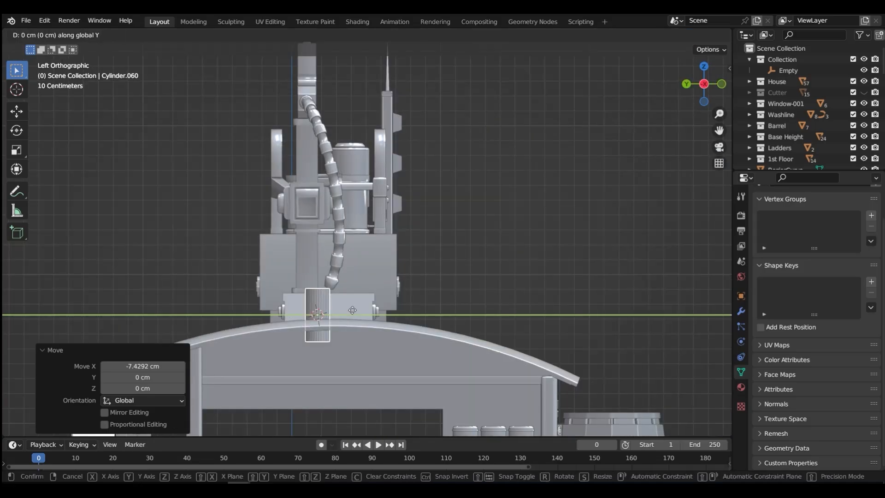
{"action": "key", "text": "z"}
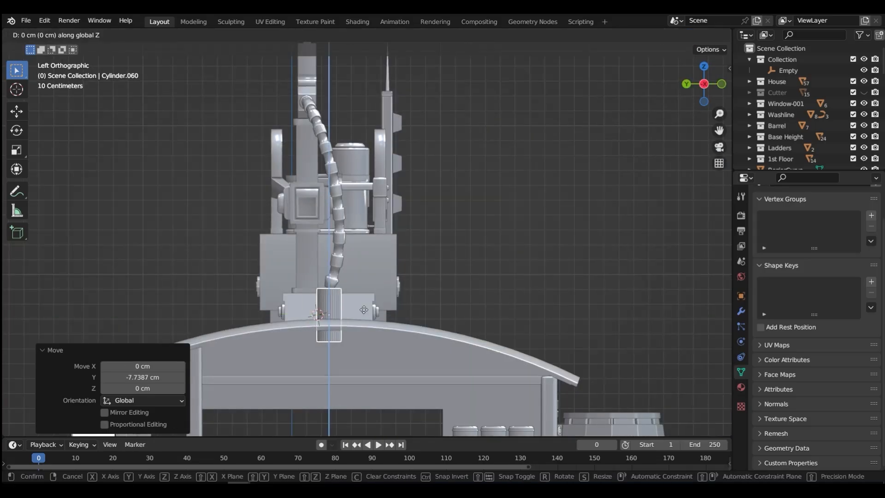
{"action": "left_click", "coordinate": [364, 306]}
{"action": "scroll", "coordinate": [346, 320], "scroll_direction": "up", "scroll_amount": 5}
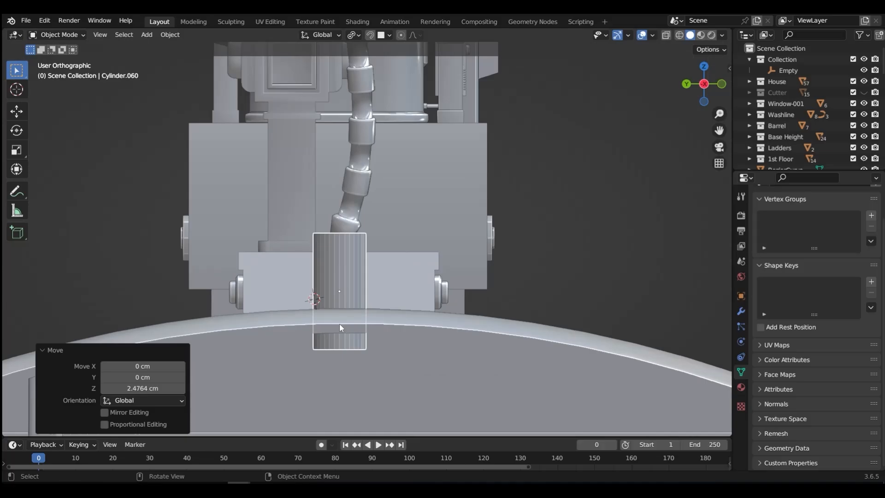
Step: Shorten the cylinder by moving its bottom face up 20.252 cm along Z in Edit Mode
{"action": "middle_click_drag", "start_coordinate": [340, 322], "coordinate": [341, 281]}
{"action": "scroll", "coordinate": [388, 288], "scroll_direction": "down", "scroll_amount": 3}
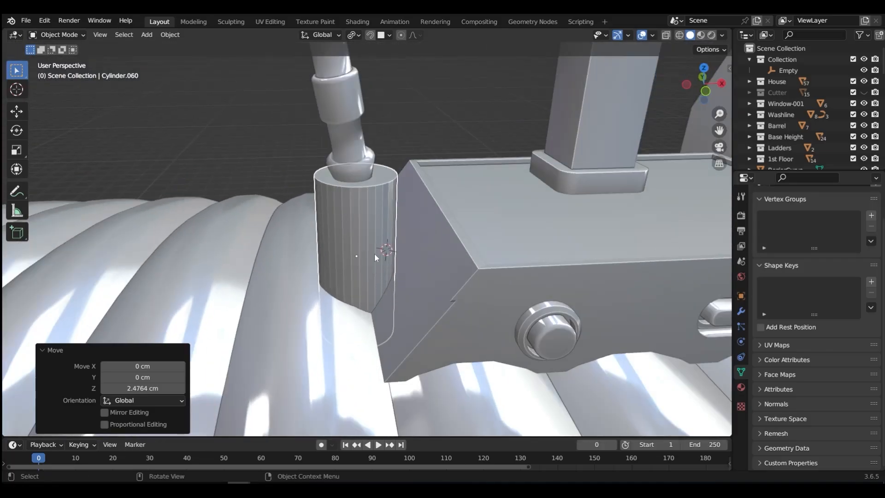
{"action": "key", "text": "ctrl+Tab"}
{"action": "left_click", "coordinate": [376, 321]}
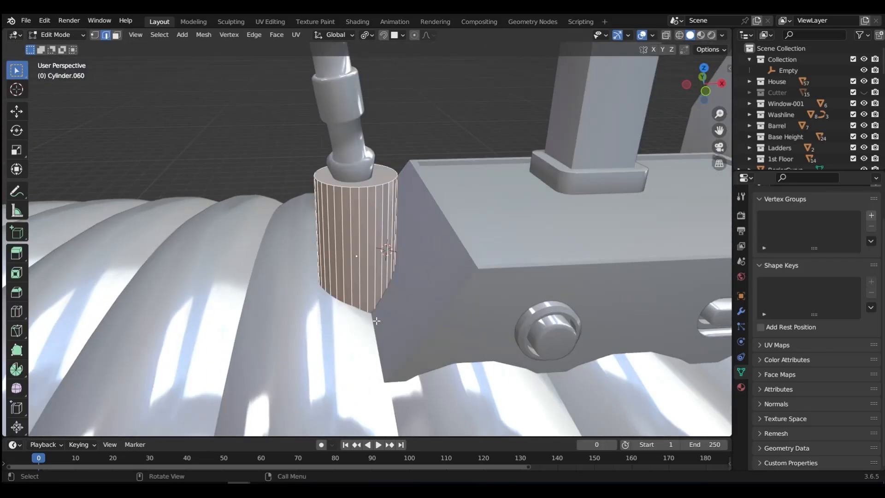
{"action": "key", "text": "shift+z"}
{"action": "key", "text": "alt+a"}
{"action": "left_click", "coordinate": [369, 347]}
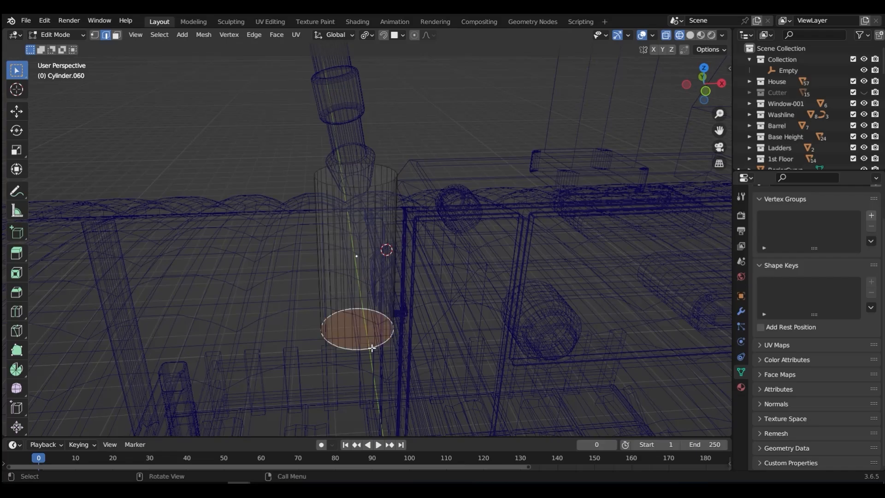
{"action": "key", "text": "g"}
{"action": "key", "text": "z"}
{"action": "left_click", "coordinate": [366, 258]}
{"action": "key", "text": "shift+z"}
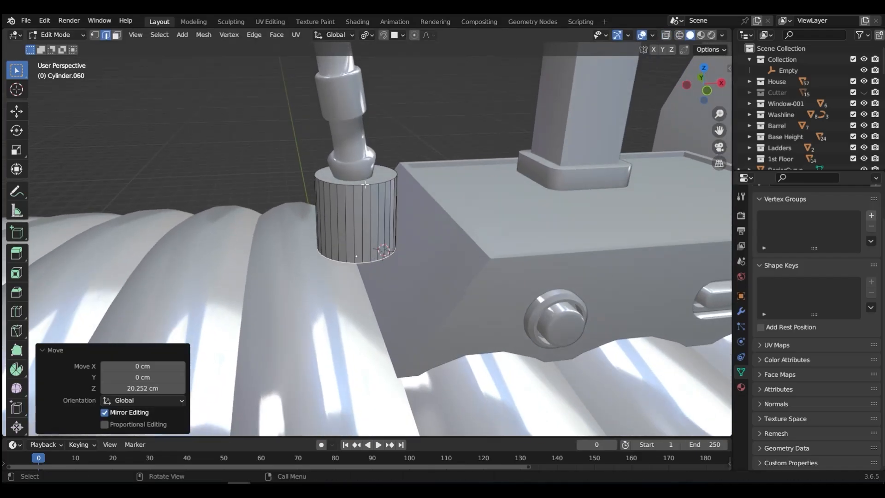
Step: Inset the cylinder's top face by 18.7 cm and extrude the inner face slightly downward to form a recess
{"action": "key", "text": "ctrl+Tab"}
{"action": "left_click", "coordinate": [376, 175]}
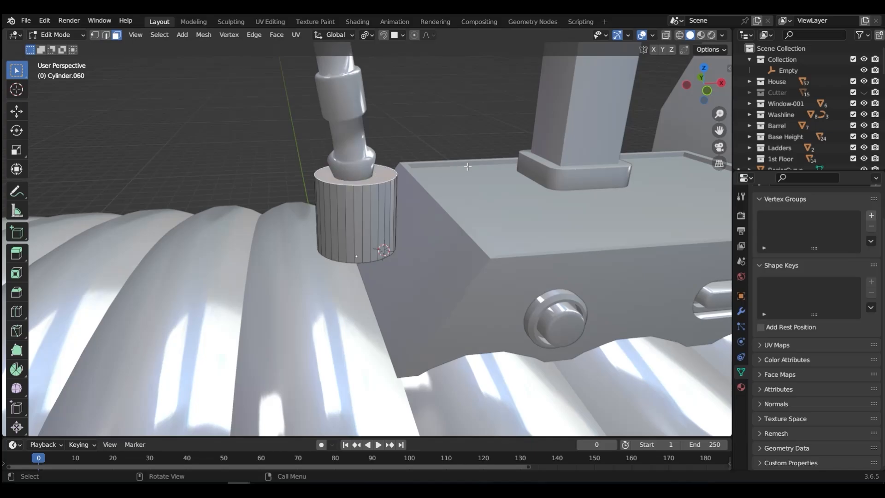
{"action": "key", "text": "i"}
{"action": "left_click", "coordinate": [459, 170]}
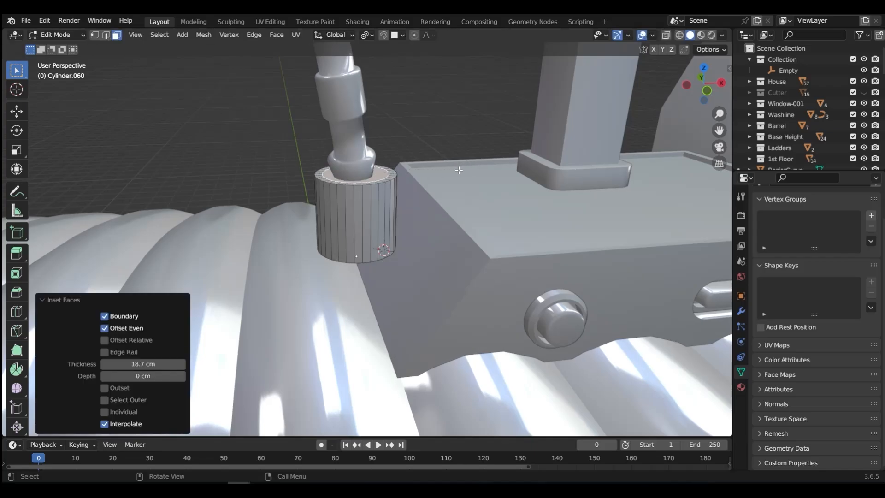
{"action": "key", "text": "e"}
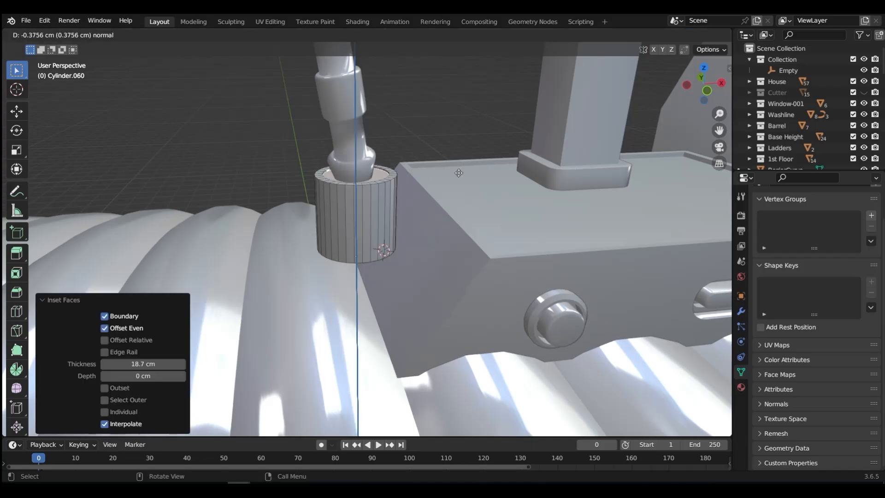
{"action": "left_click", "coordinate": [459, 173]}
Step: Bevel the edges of the cylinder's top rim by 6.55 cm with two segments
{"action": "key", "text": "ctrl+Tab"}
{"action": "left_click", "coordinate": [367, 218]}
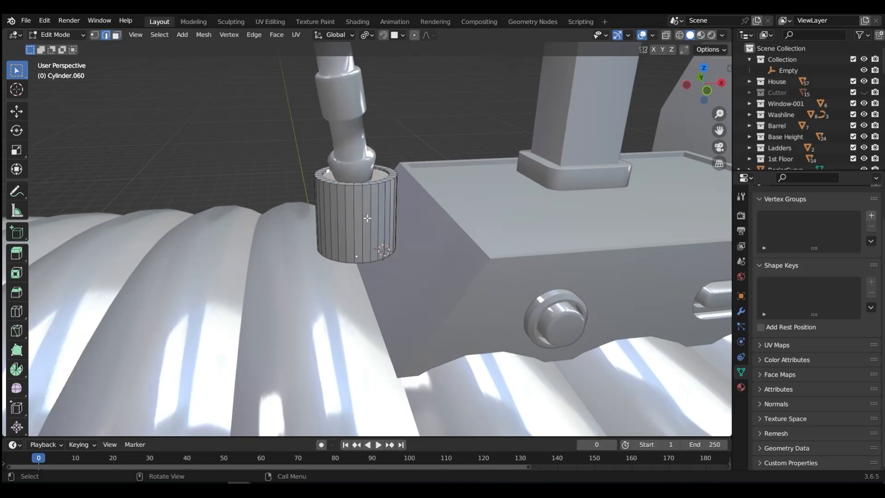
{"action": "left_click", "coordinate": [374, 181], "text": "alt"}
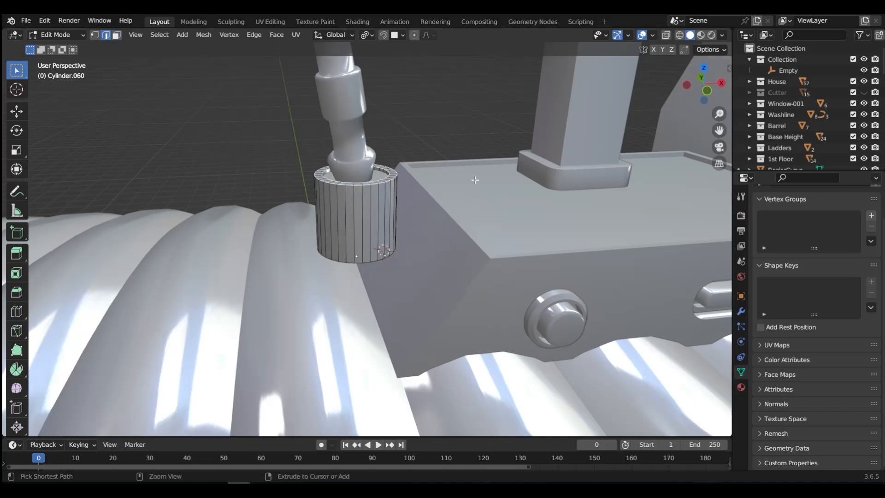
{"action": "key", "text": "ctrl+b"}
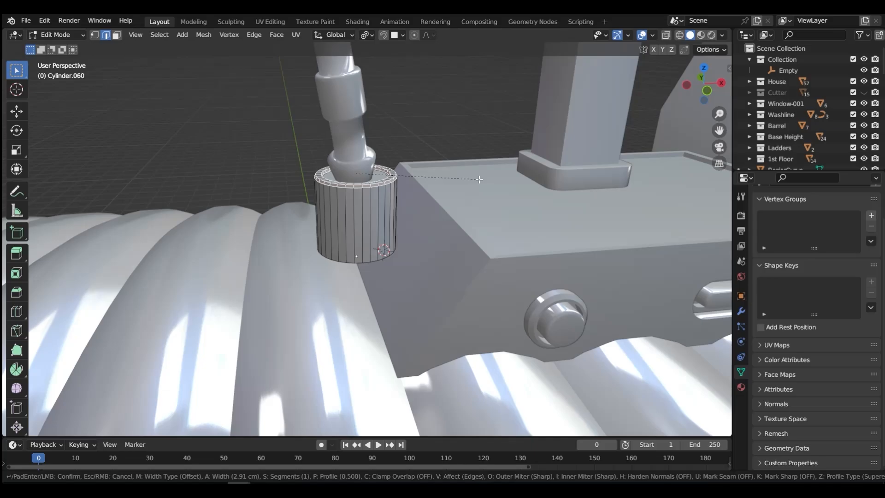
{"action": "left_click", "coordinate": [467, 207]}
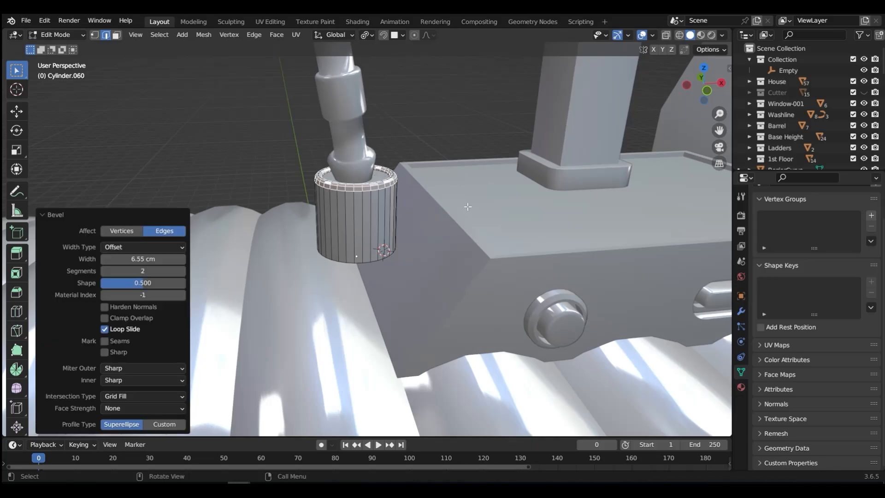
Step: Bevel the cylinder's bottom edge loop by 11.2 cm with two segments
{"action": "left_click", "coordinate": [370, 262], "text": "alt"}
{"action": "key", "text": "ctrl+v"}
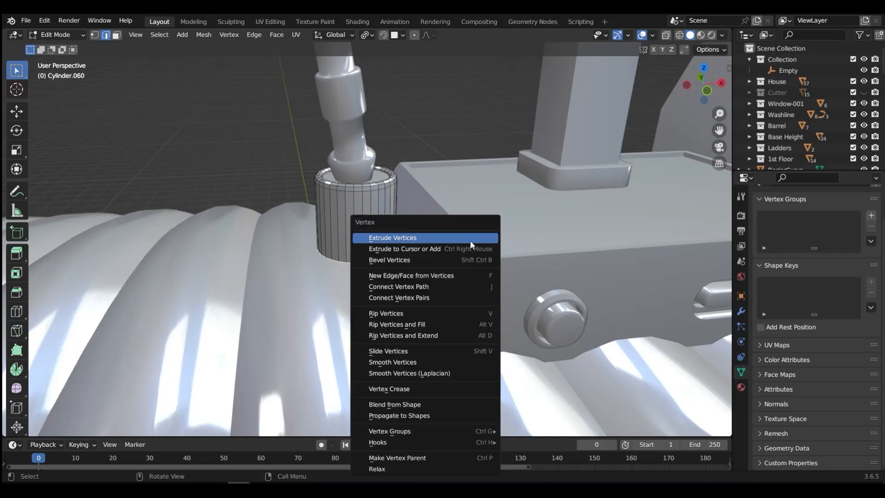
{"action": "key", "text": "Escape"}
{"action": "key", "text": "ctrl+b"}
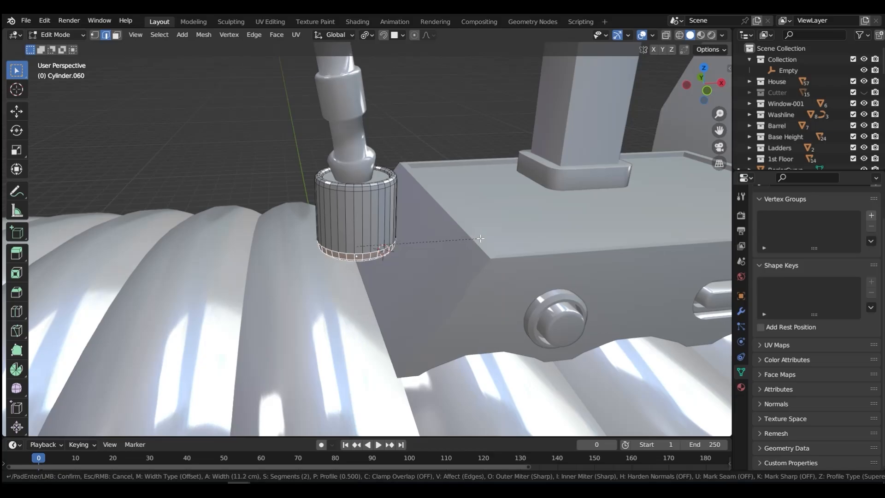
{"action": "left_click", "coordinate": [428, 248]}
Step: Extrude the cylinder's bottom face 10.91 cm downward into the roof as a narrower lower section
{"action": "middle_click_drag", "start_coordinate": [427, 248], "coordinate": [427, 205]}
{"action": "key", "text": "Tab"}
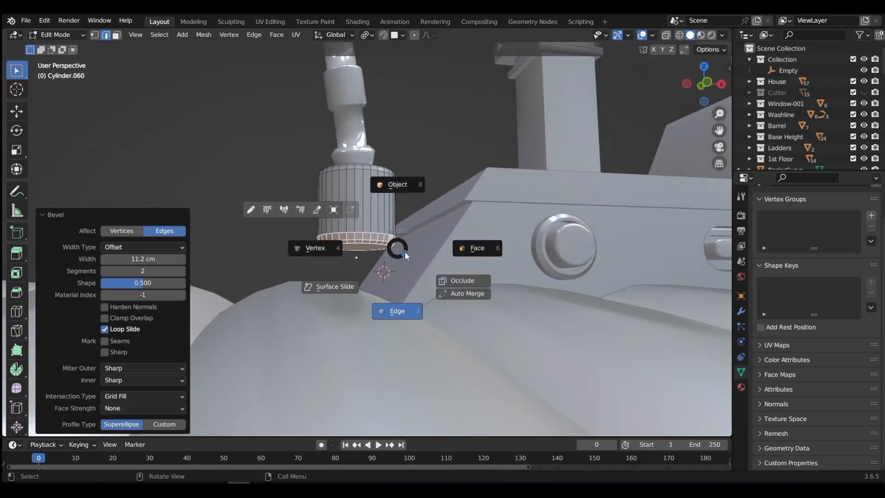
{"action": "left_click", "coordinate": [415, 251]}
{"action": "left_click", "coordinate": [365, 247]}
{"action": "key", "text": "e"}
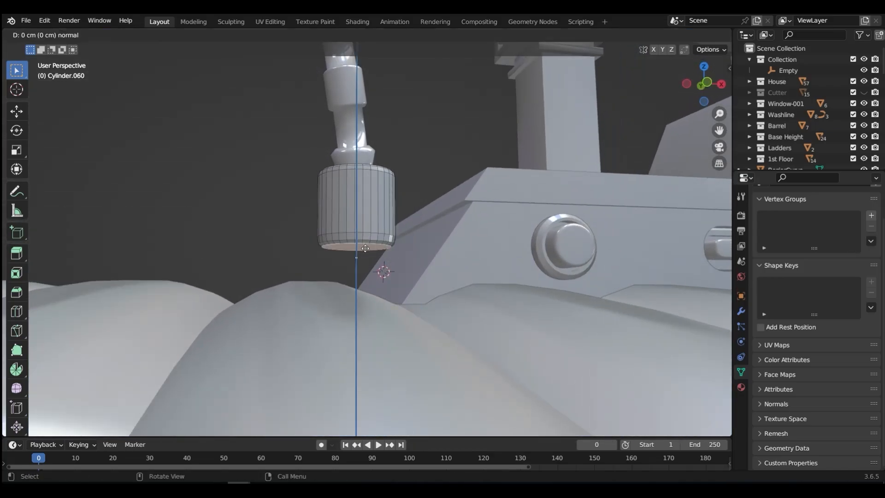
{"action": "left_click", "coordinate": [360, 300]}
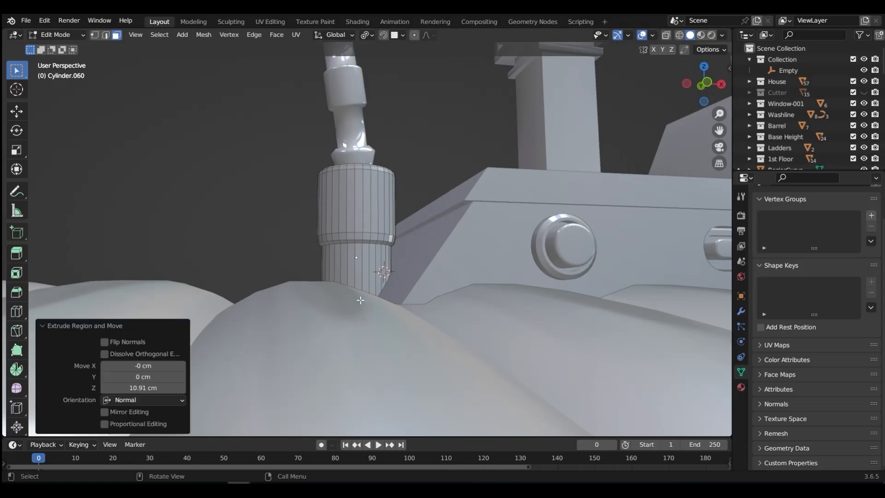
Step: Return to Object Mode, shade the cylinder auto smooth and apply its scale
{"action": "middle_click_drag", "start_coordinate": [360, 300], "coordinate": [345, 294]}
{"action": "key", "text": "Tab"}
{"action": "left_click", "coordinate": [344, 231]}
{"action": "right_click", "coordinate": [345, 228]}
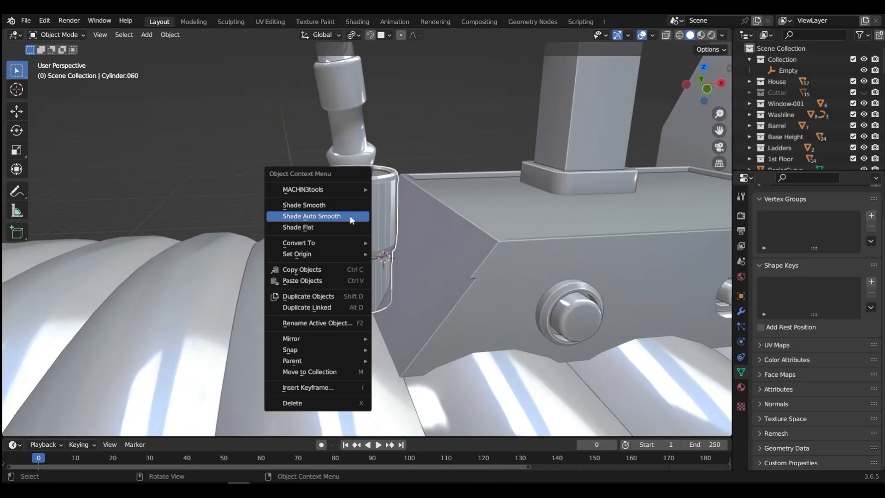
{"action": "left_click", "coordinate": [349, 215]}
{"action": "key", "text": "ctrl+a"}
{"action": "left_click", "coordinate": [350, 215]}
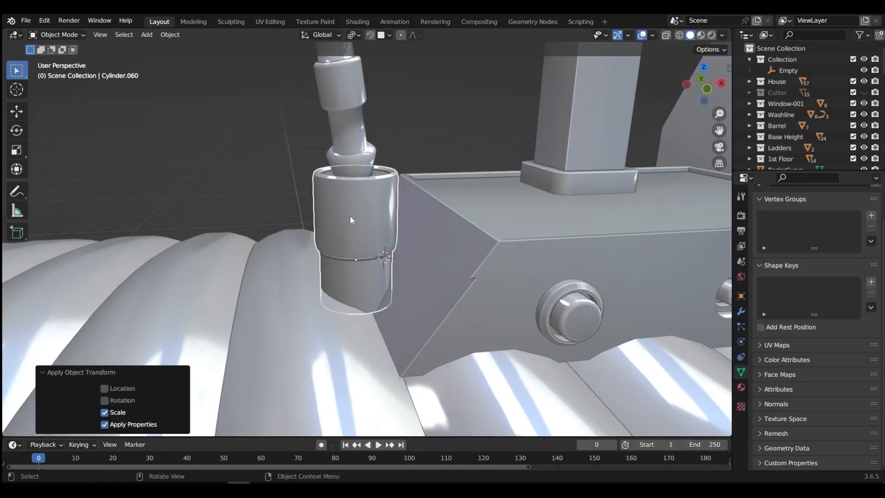
Step: Fine-tune the cylinder's height along Z at the tube's lower end, then deselect it
{"action": "middle_click_drag", "start_coordinate": [349, 215], "coordinate": [560, 226]}
{"action": "middle_click_drag", "start_coordinate": [363, 211], "coordinate": [319, 216]}
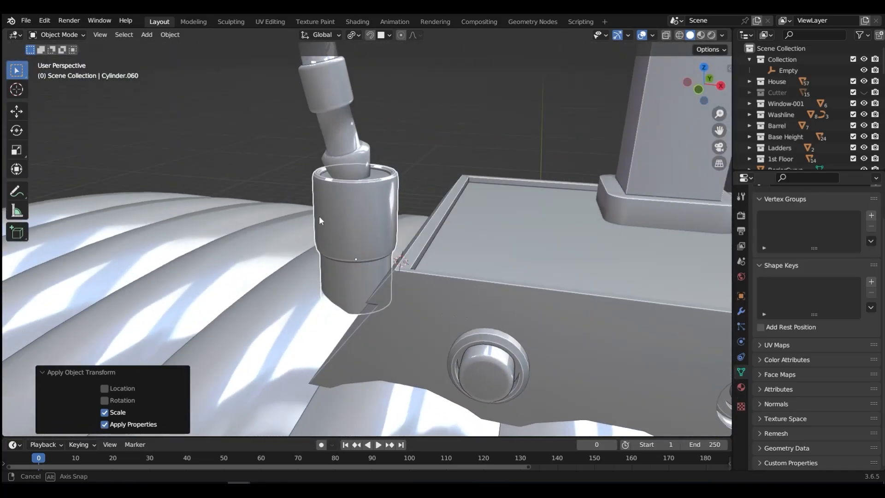
{"action": "key", "text": "g"}
{"action": "key", "text": "z"}
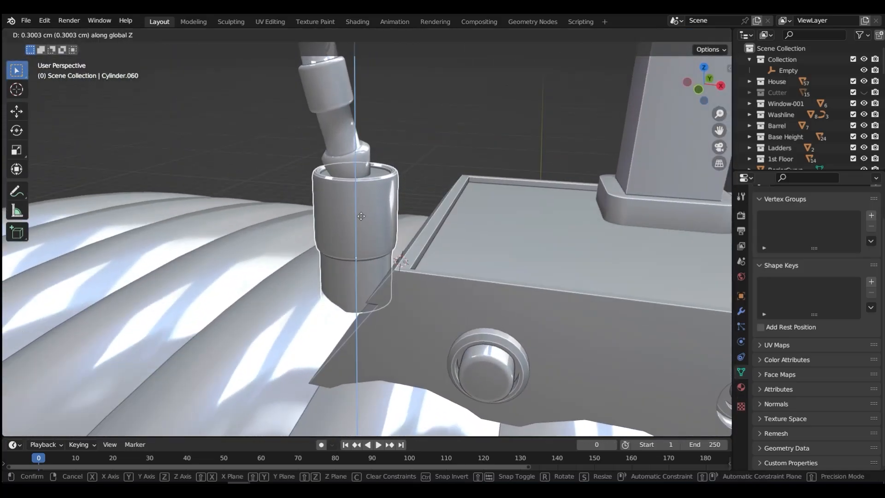
{"action": "left_click", "coordinate": [363, 256]}
{"action": "middle_click_drag", "start_coordinate": [363, 256], "coordinate": [393, 240]}
{"action": "left_click", "coordinate": [436, 143]}
{"action": "scroll", "coordinate": [437, 147], "scroll_direction": "down", "scroll_amount": 5}
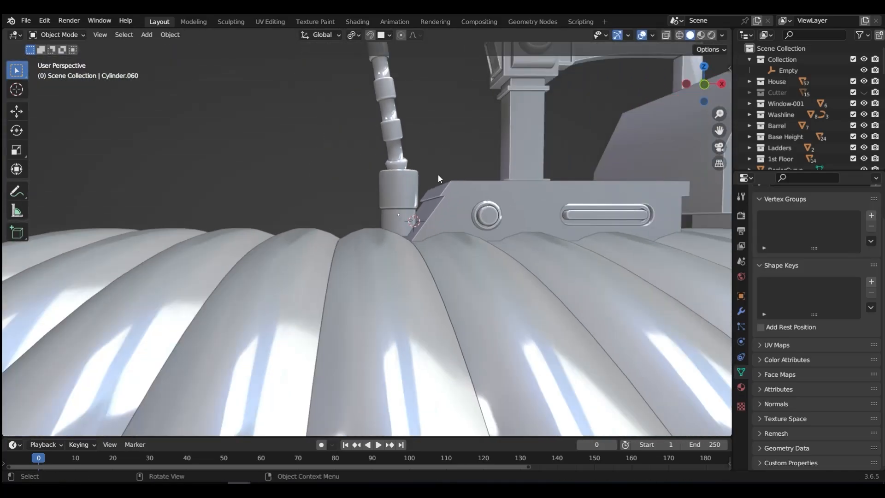